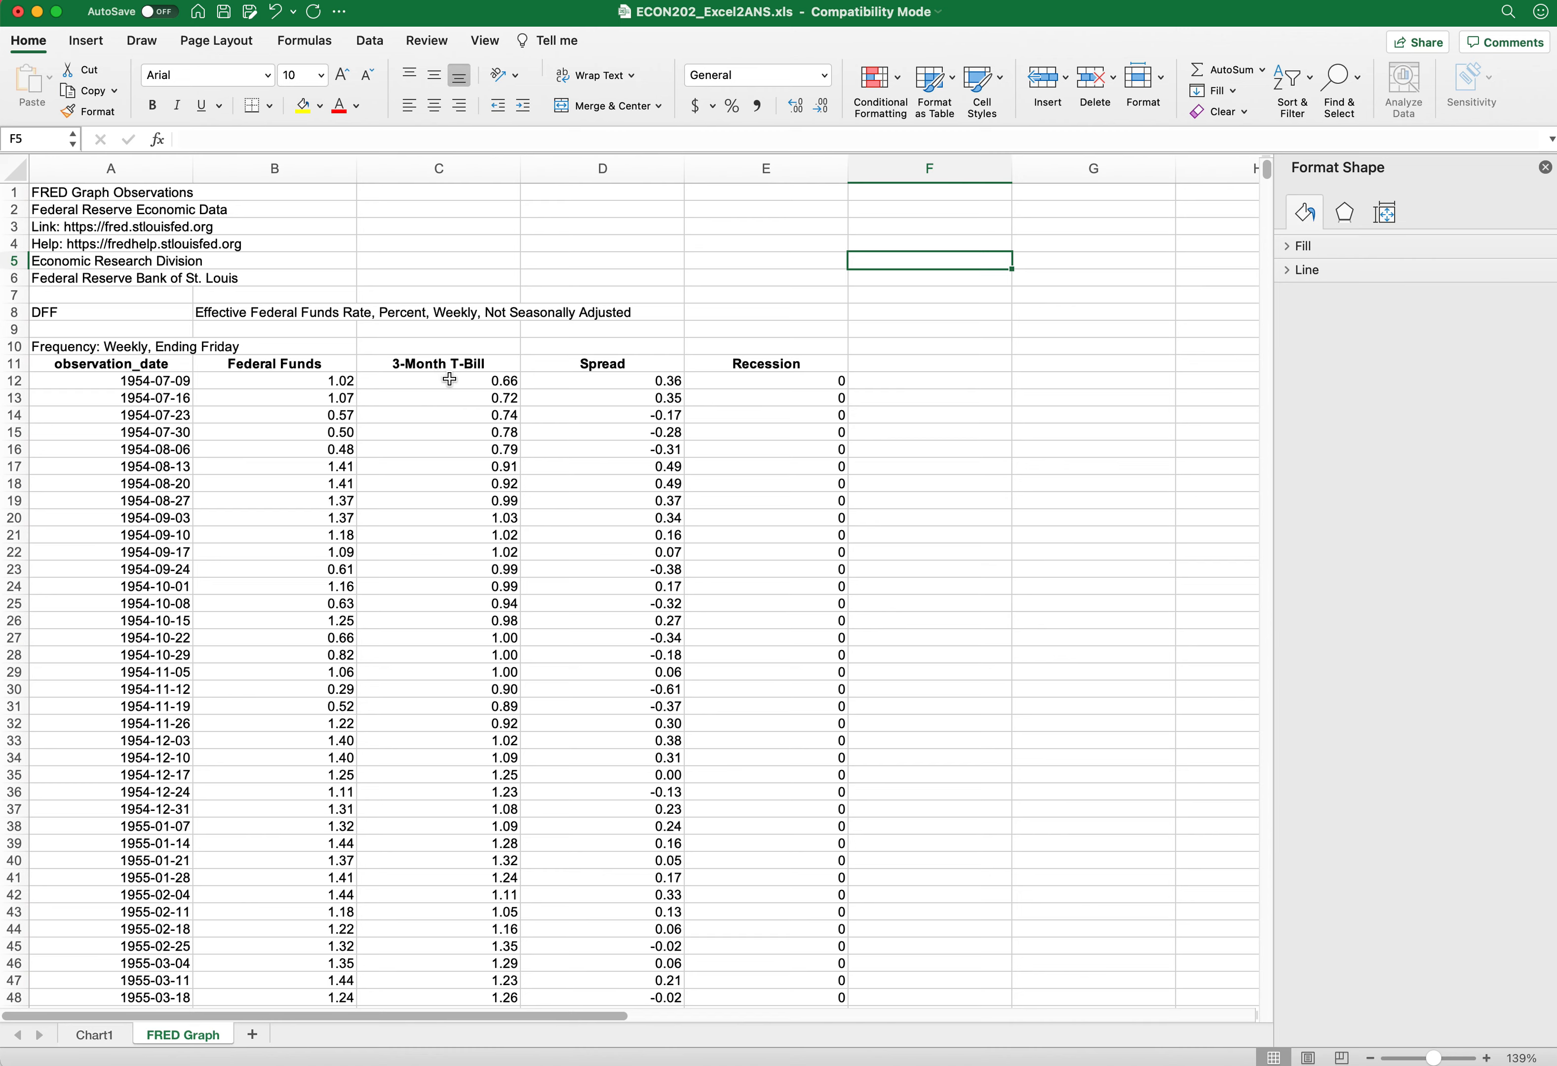
Step: Examine the Spread formula in D12 and the Recession indicator values in column E down to row 178
click(577, 380)
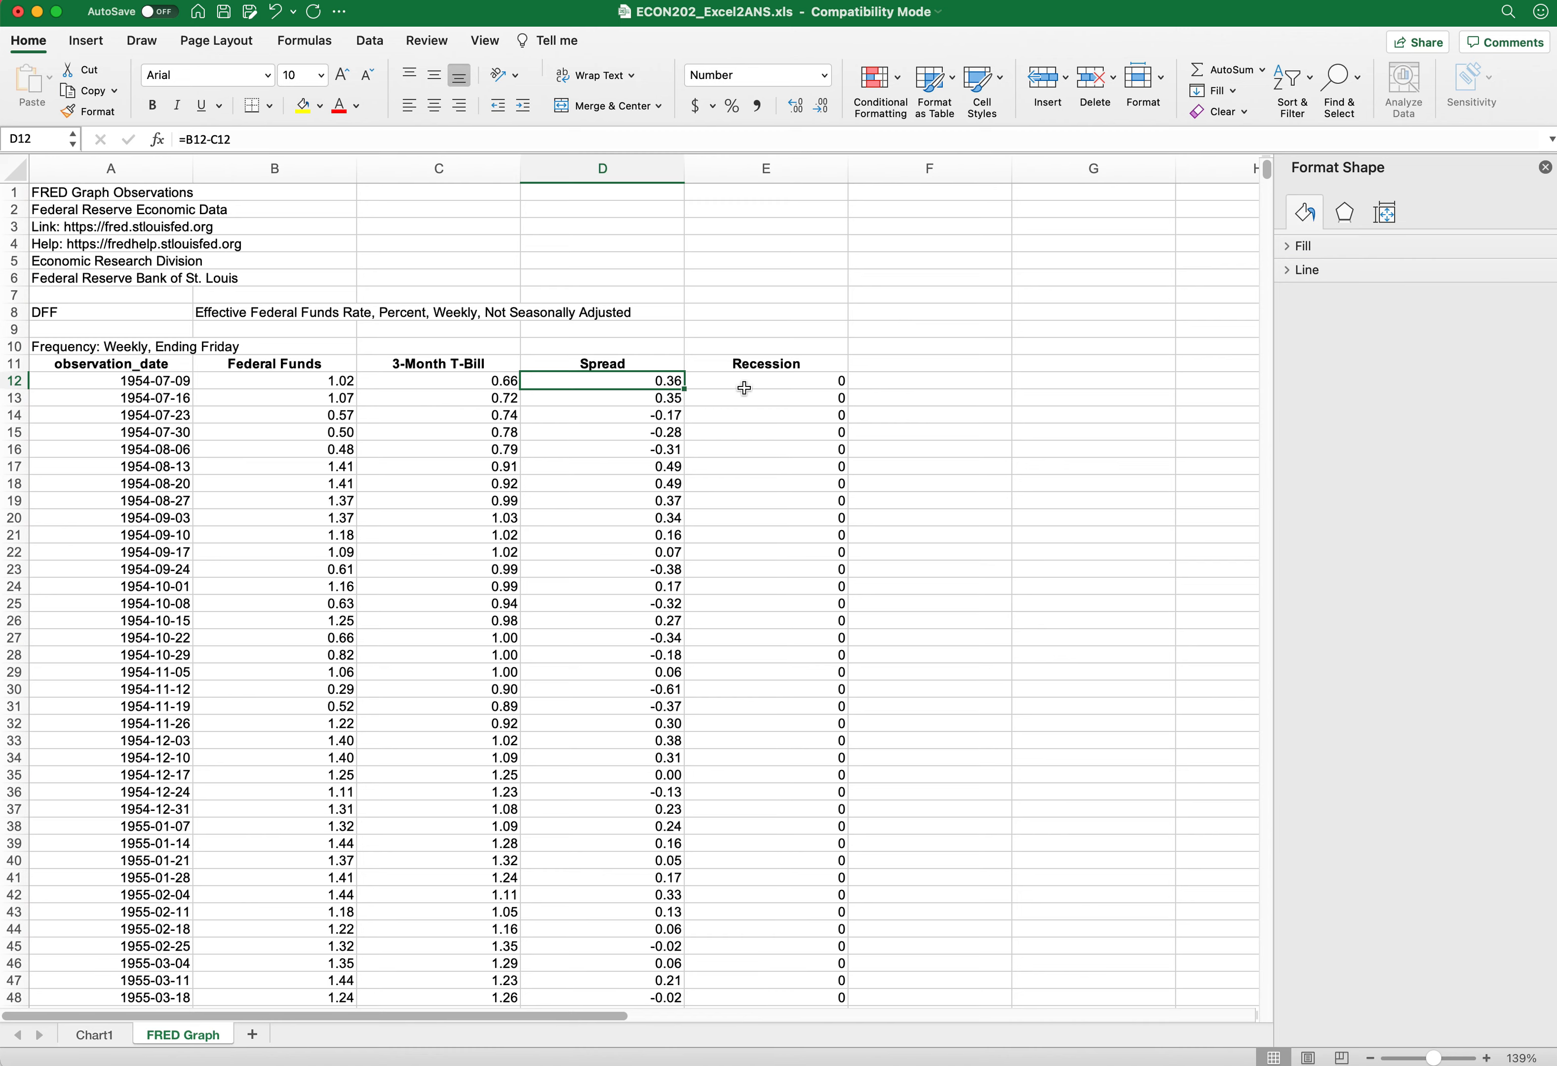
click(763, 381)
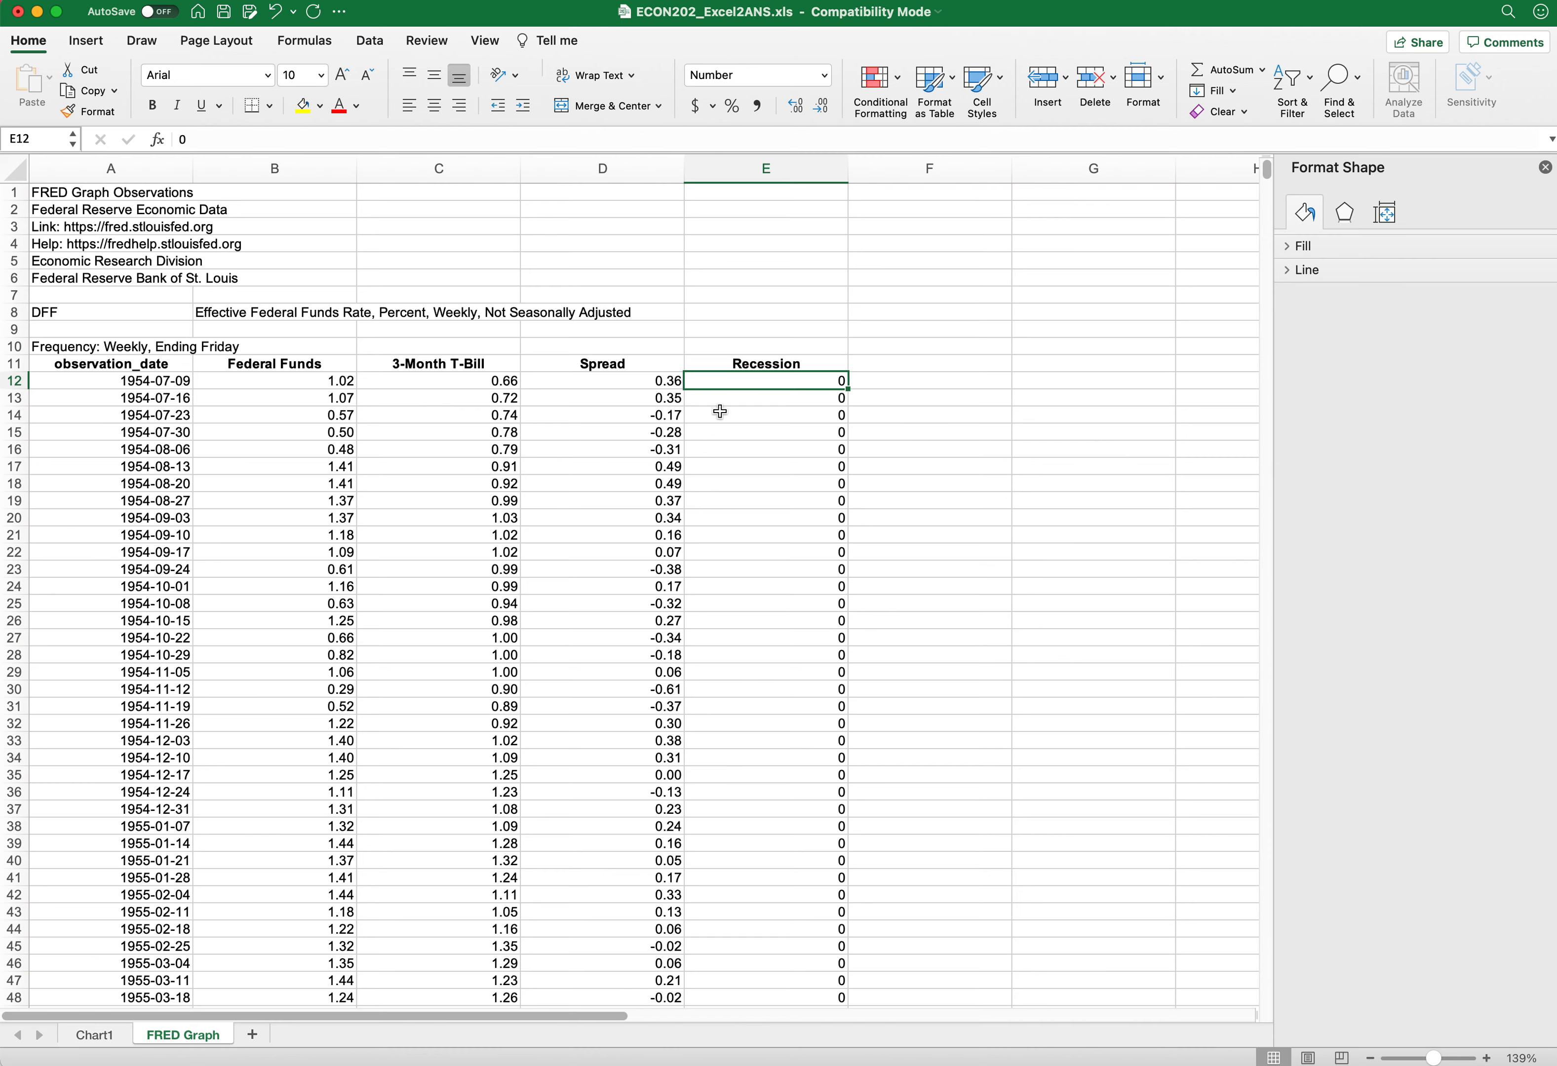
scroll(949, 630, down, 20)
scroll(961, 628, down, 20)
click(786, 482)
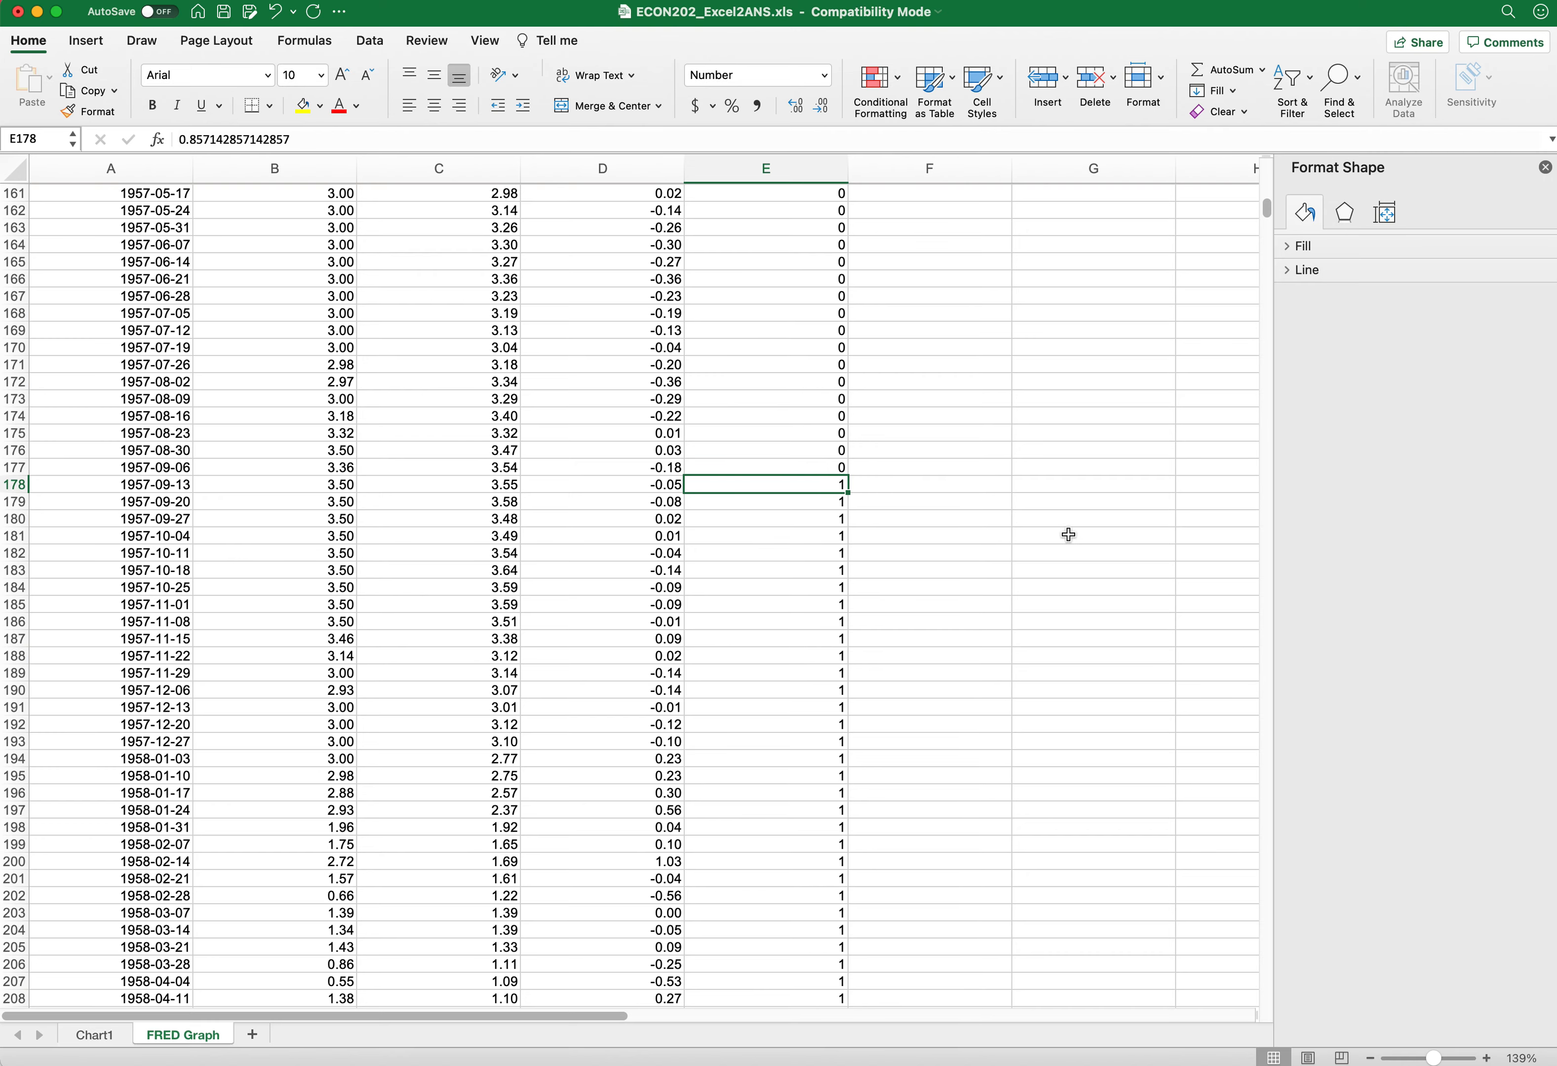
scroll(1069, 531, up, 15)
scroll(1069, 531, up, 10)
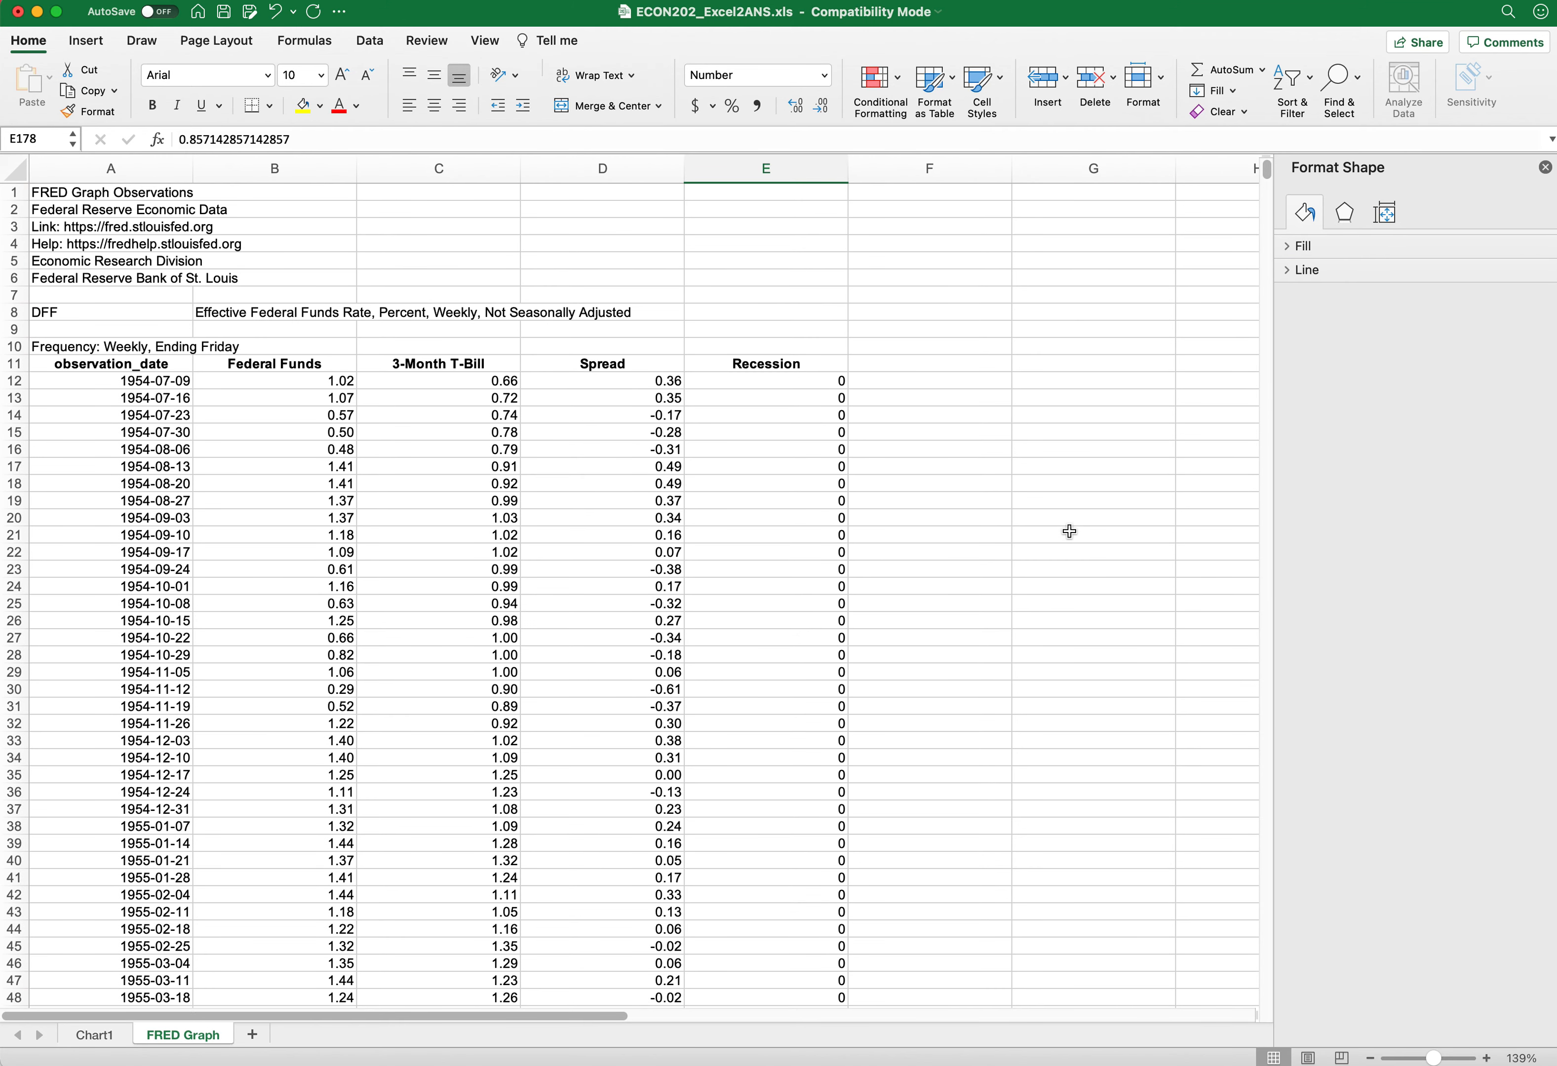
Step: Insert a basic 2-D line chart from the Spread and Recession data in D11:E3495, including the headers
click(592, 365)
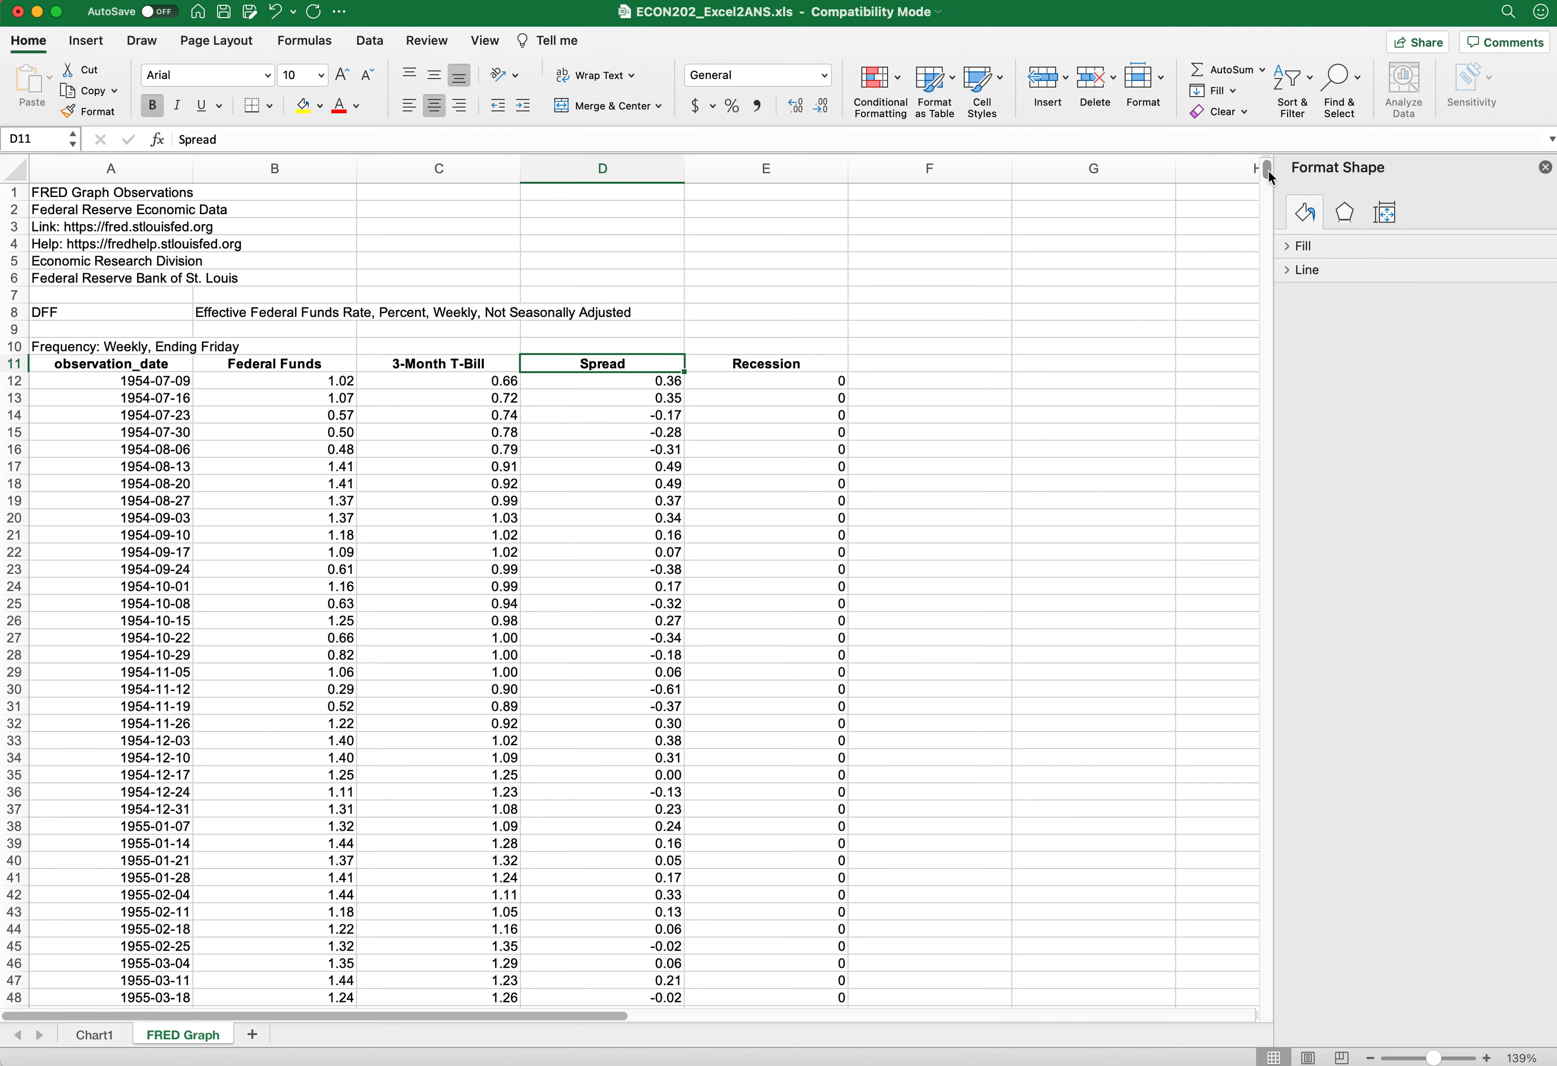
drag(1270, 178, 1268, 1008)
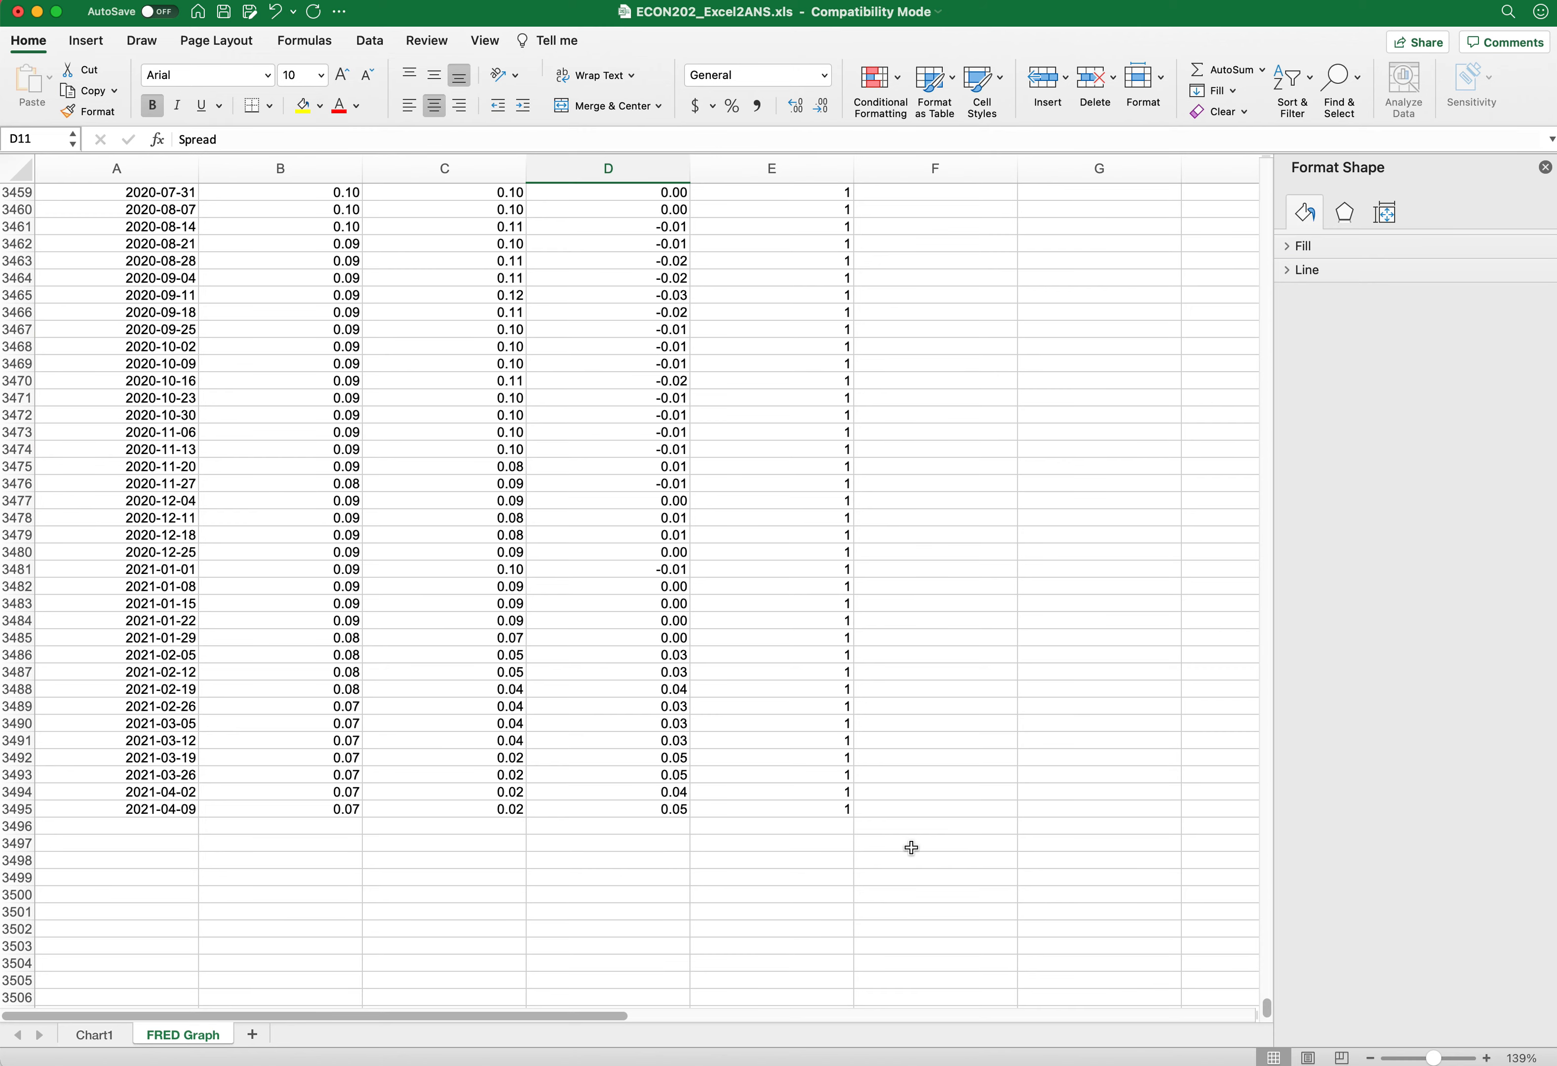
shift+click(824, 813)
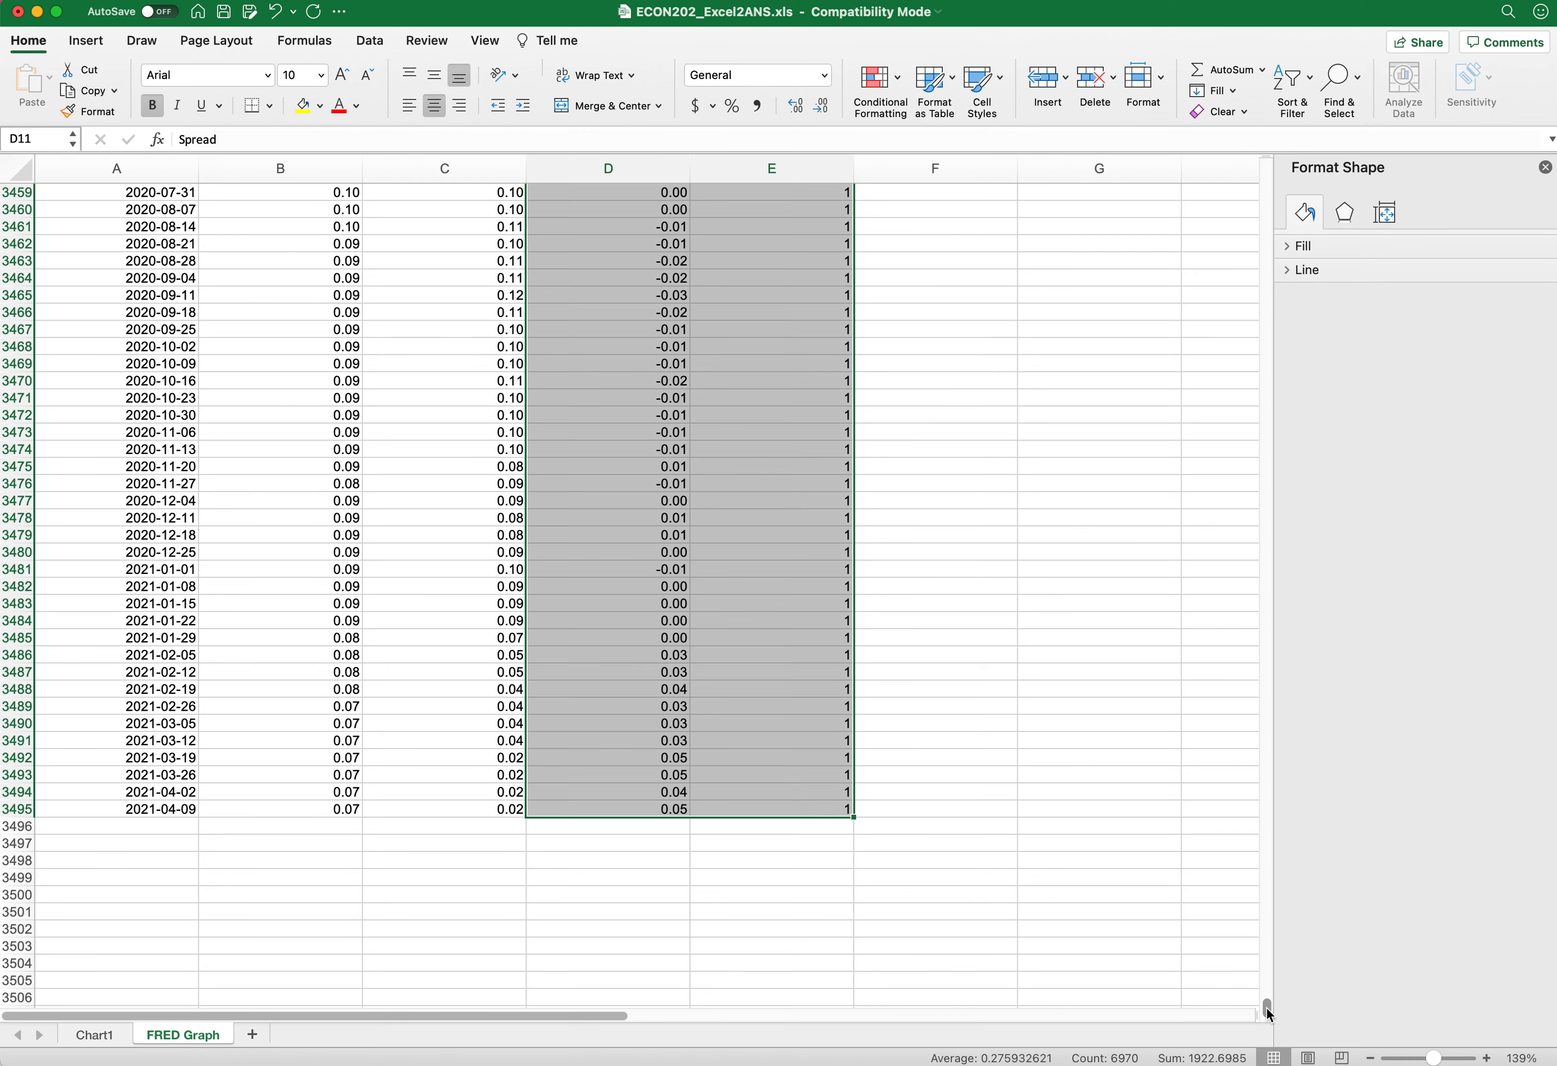
drag(1265, 1007, 1258, 170)
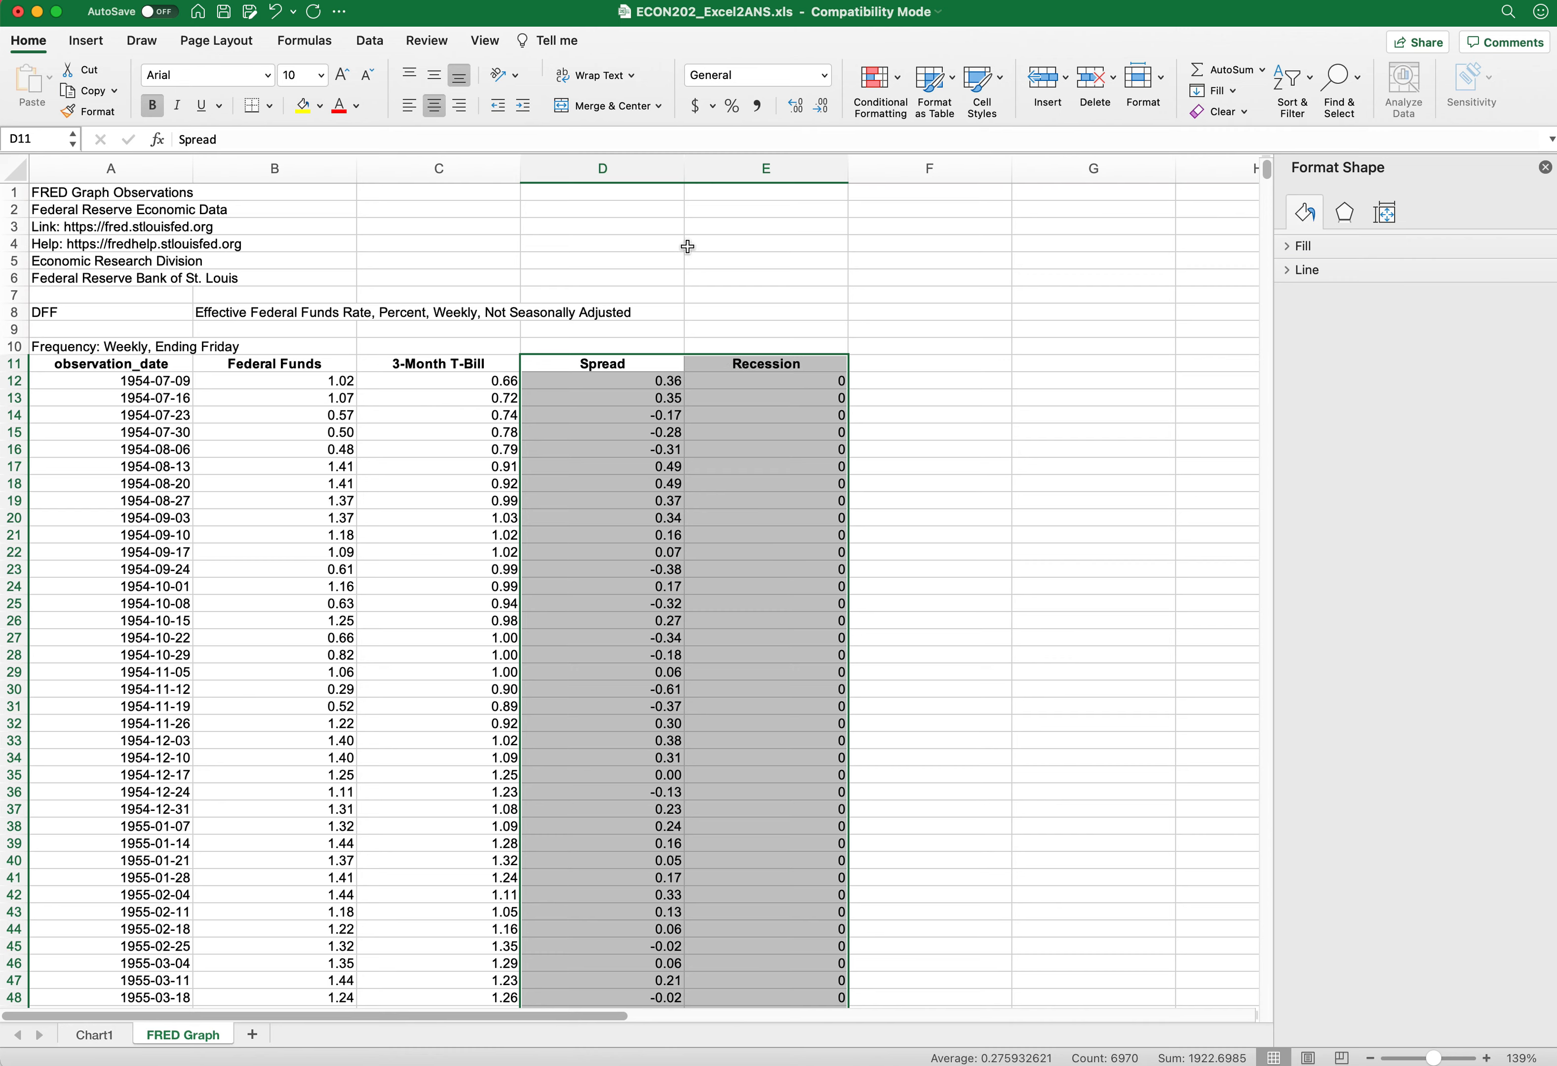
click(94, 48)
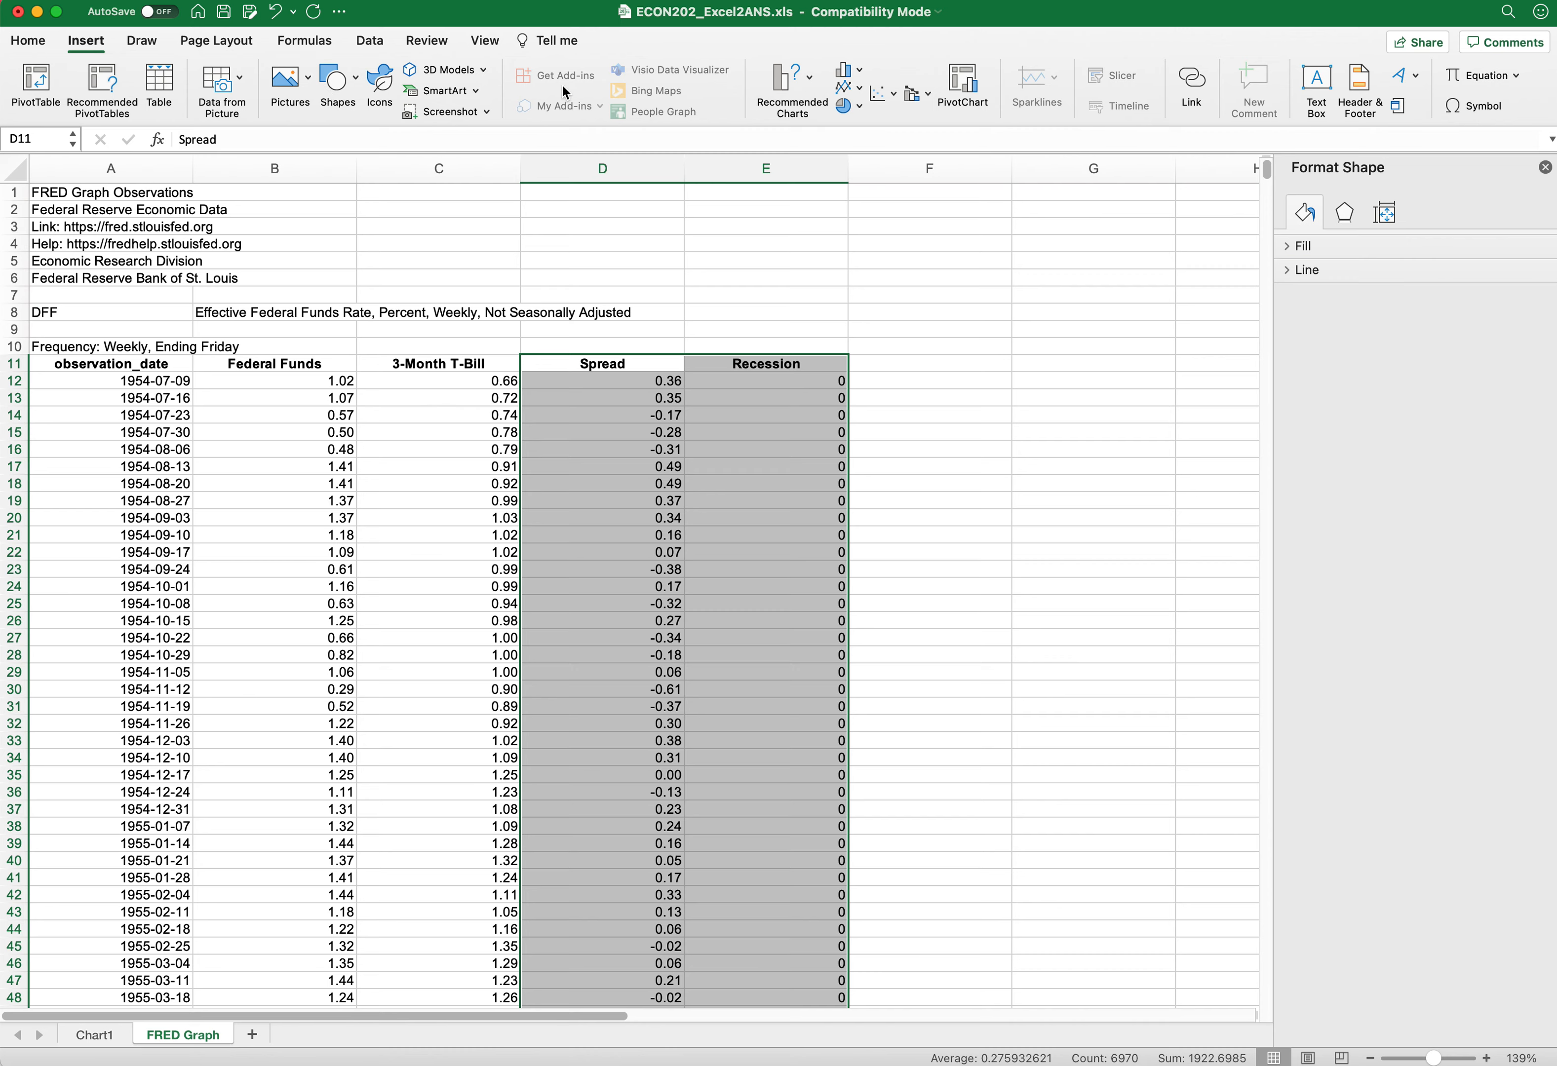
click(848, 87)
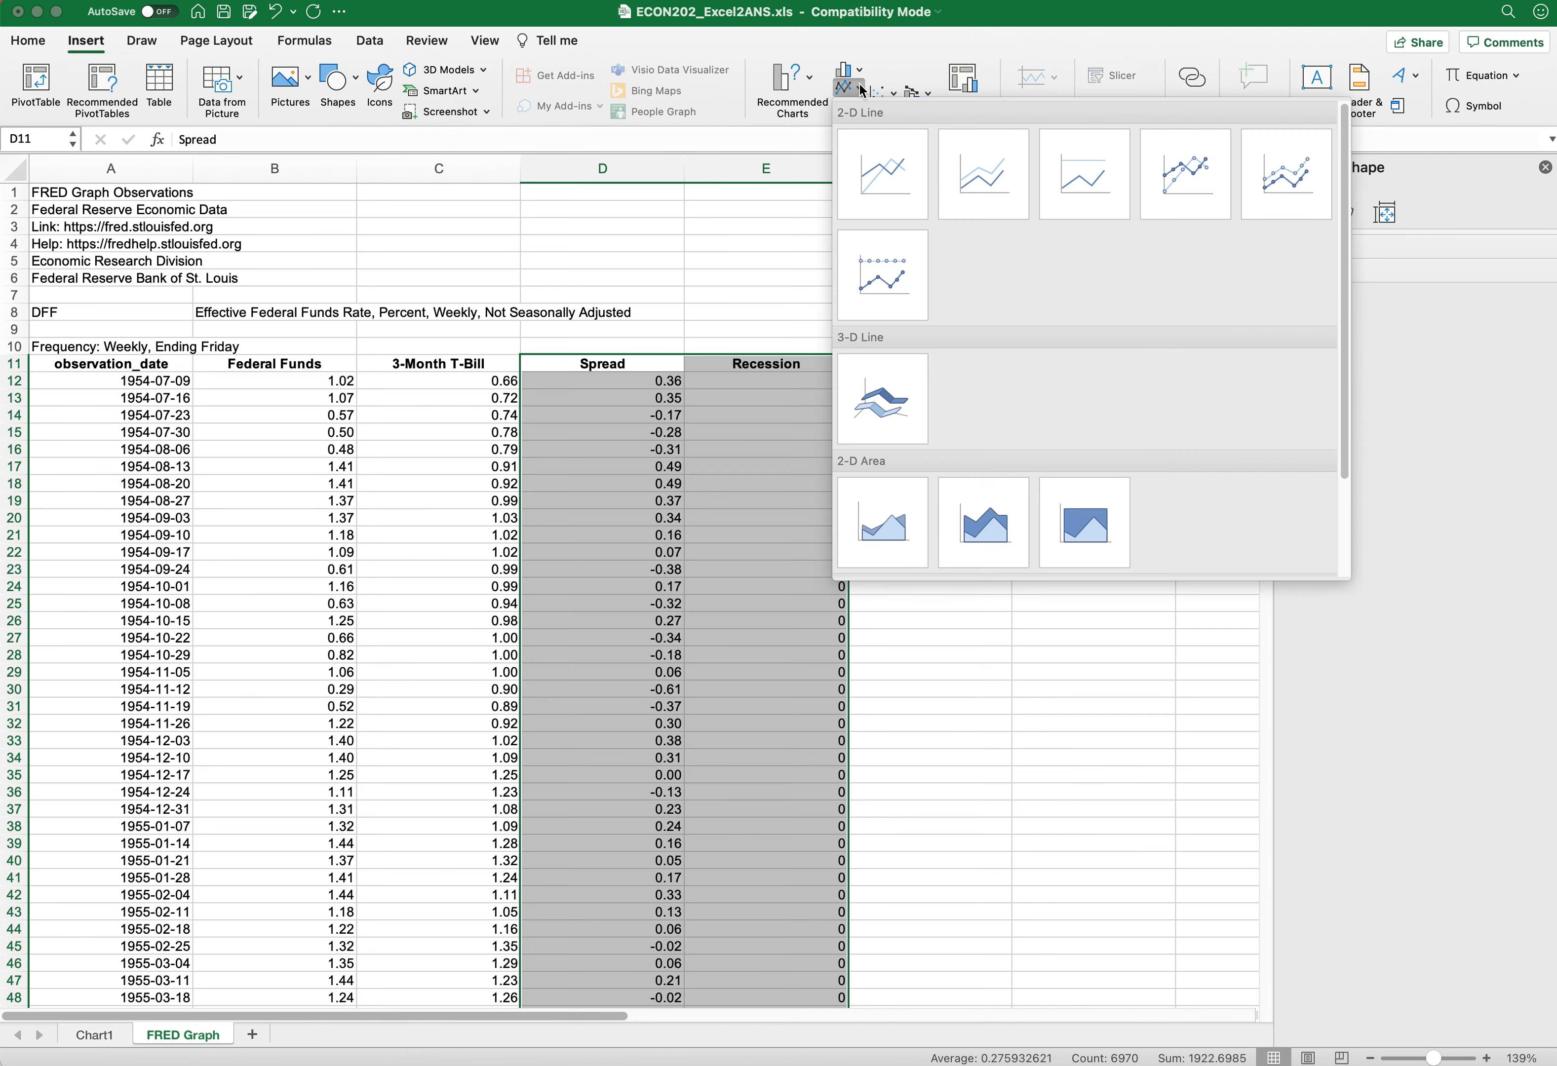
click(895, 163)
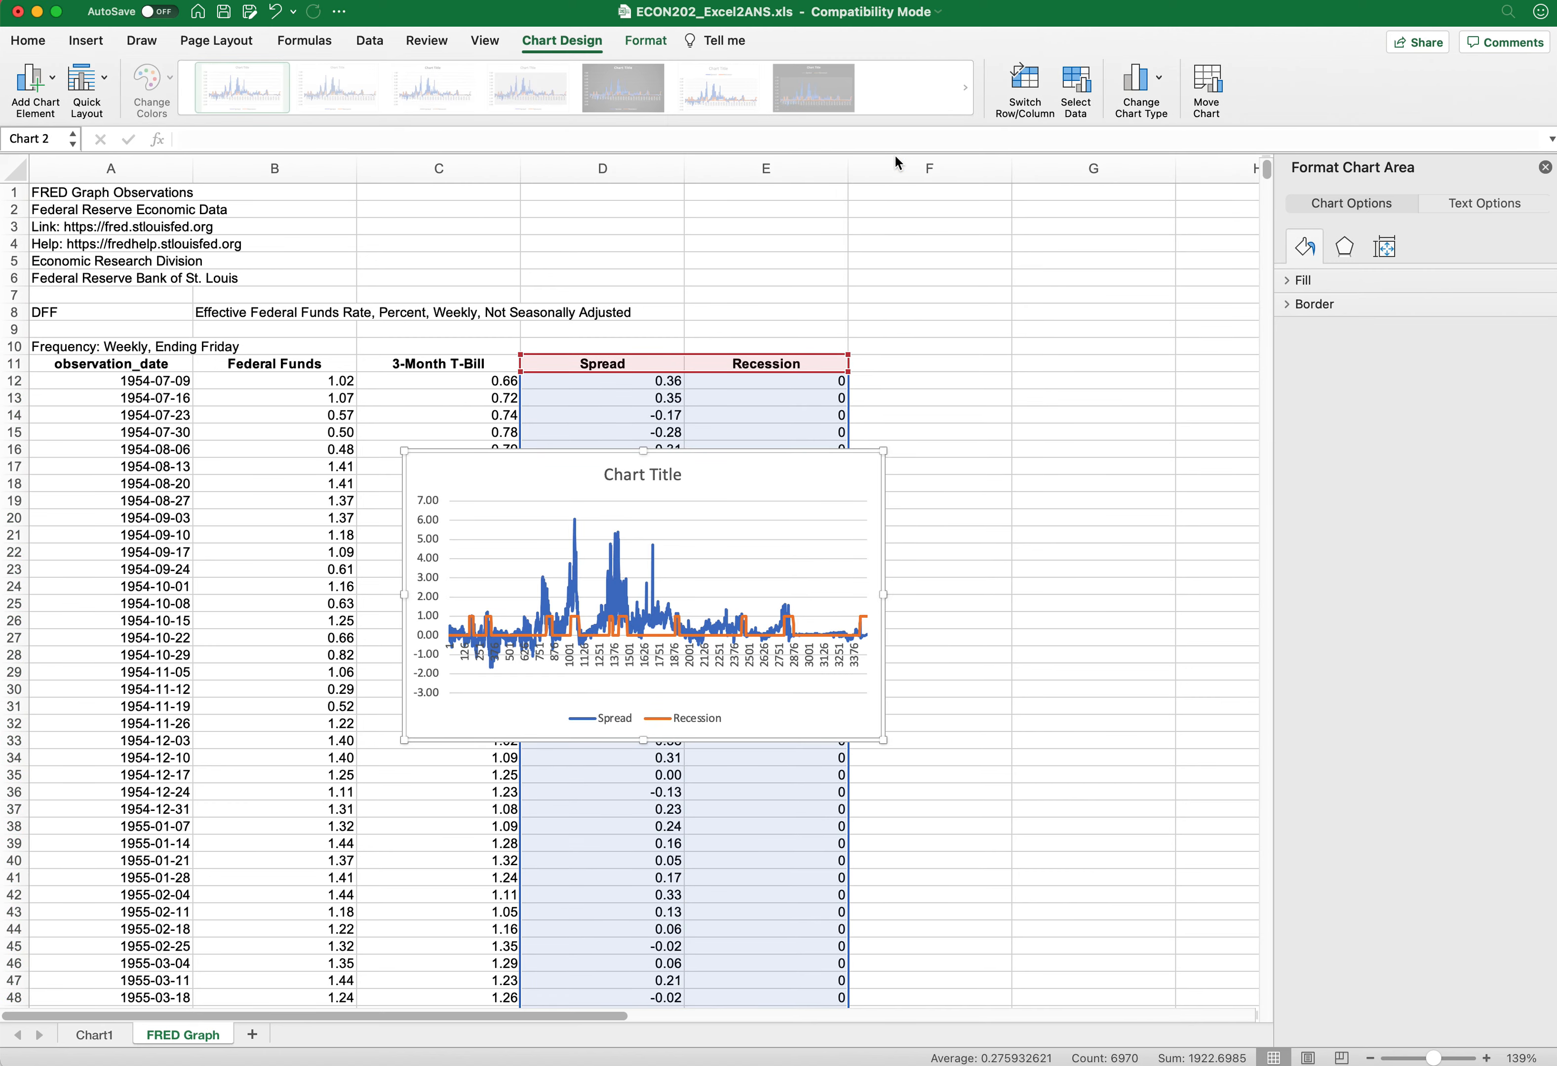
right_click(762, 482)
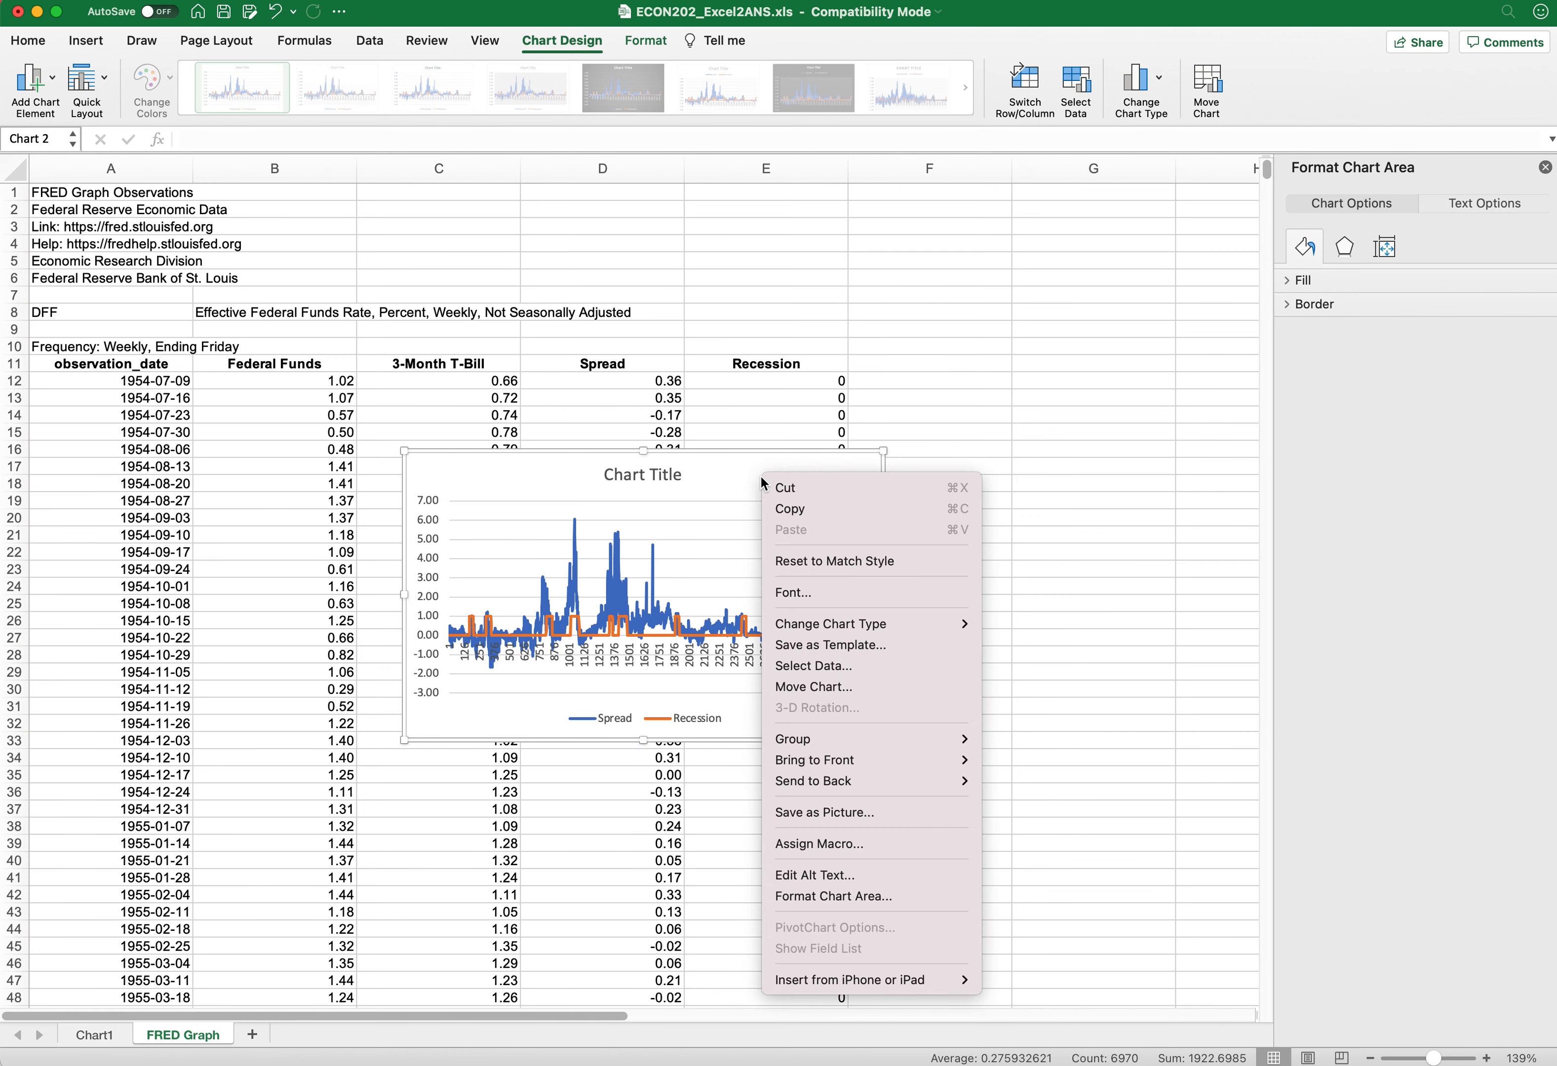
click(803, 679)
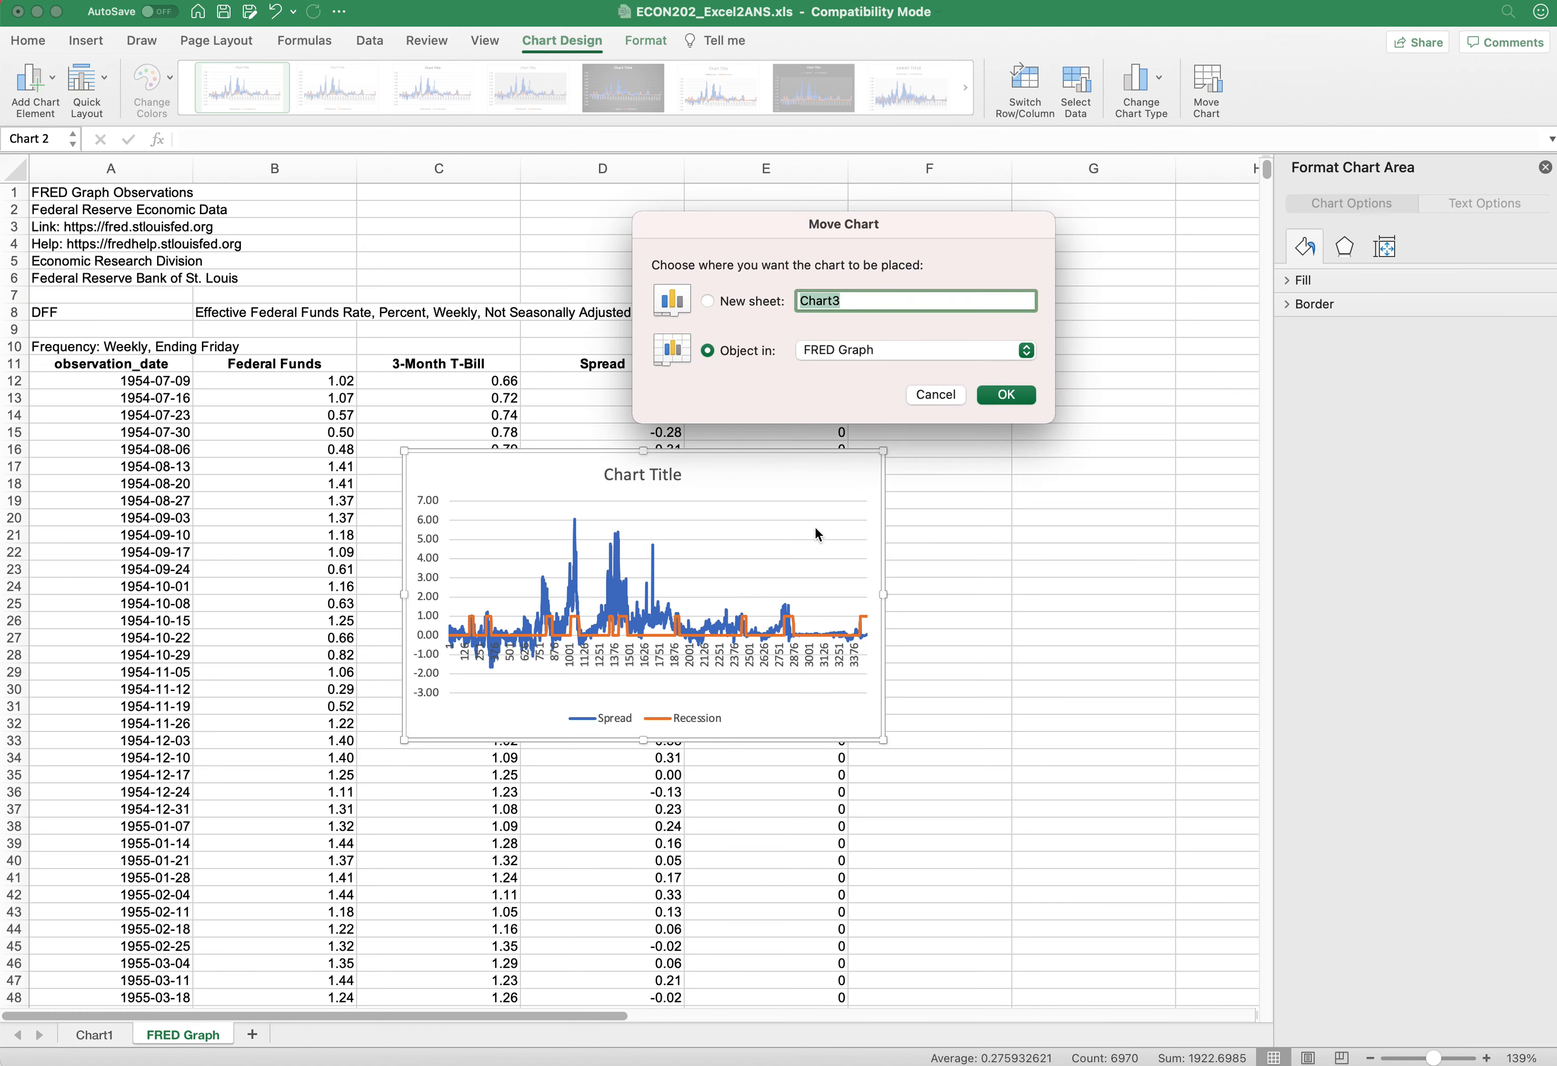
click(982, 390)
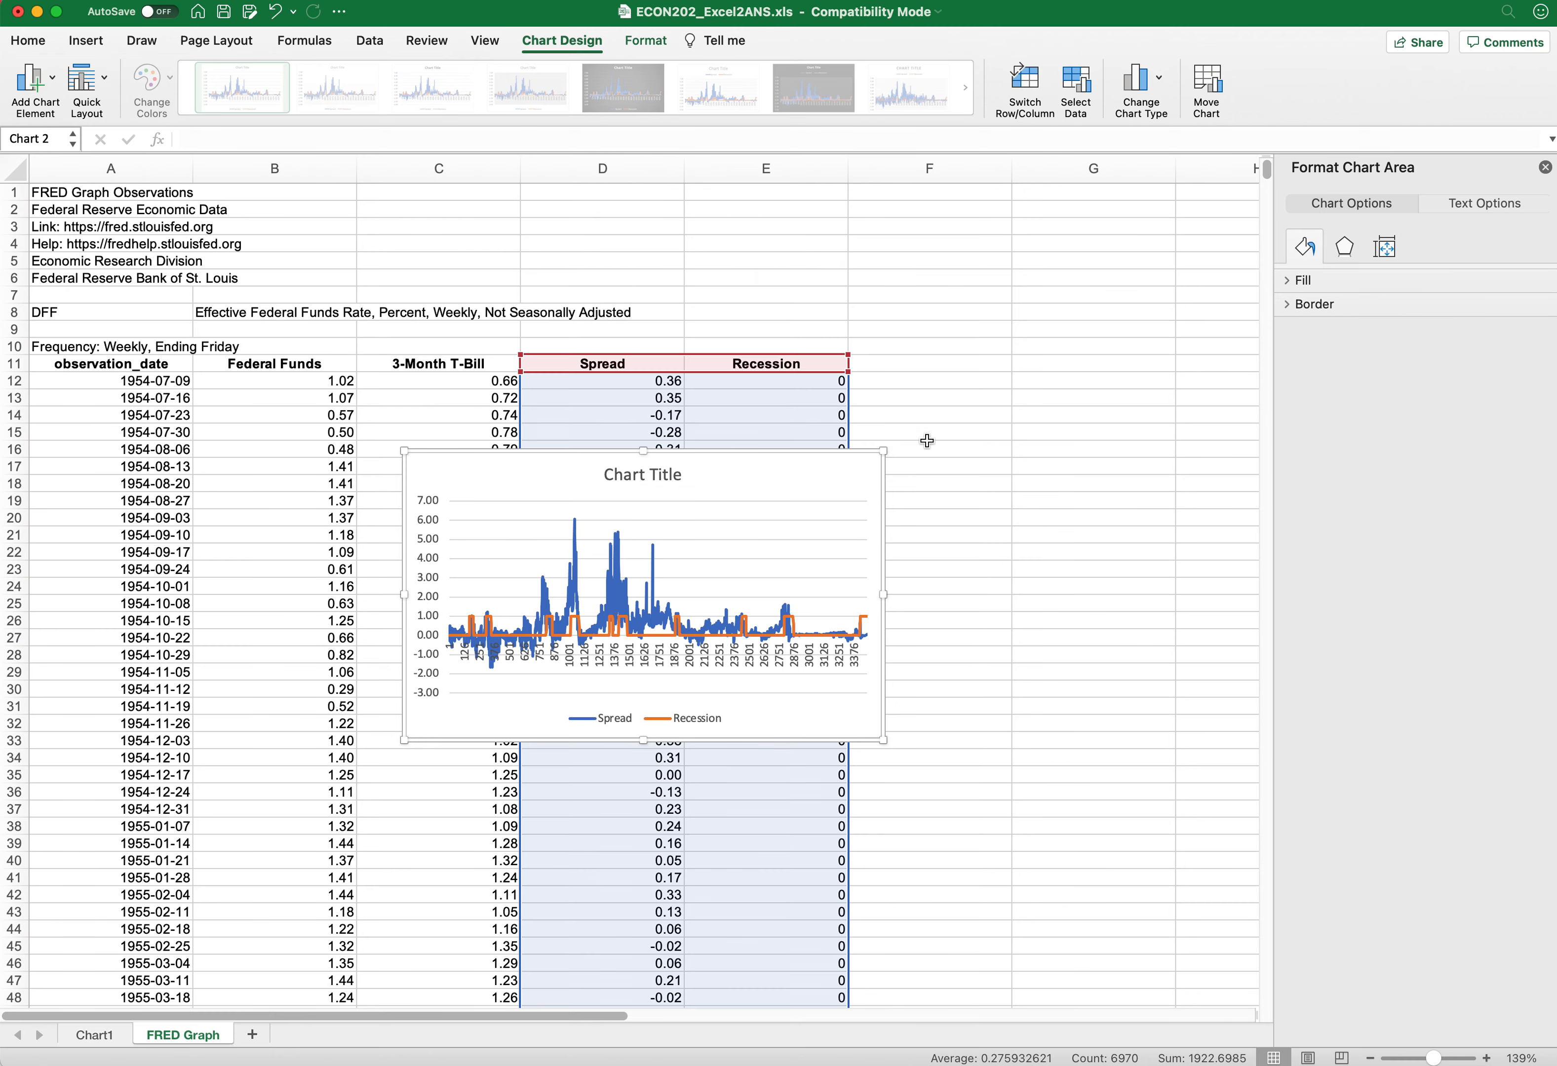
Step: Move the Spread and Recession chart to a new sheet named Chart3
right_click(819, 473)
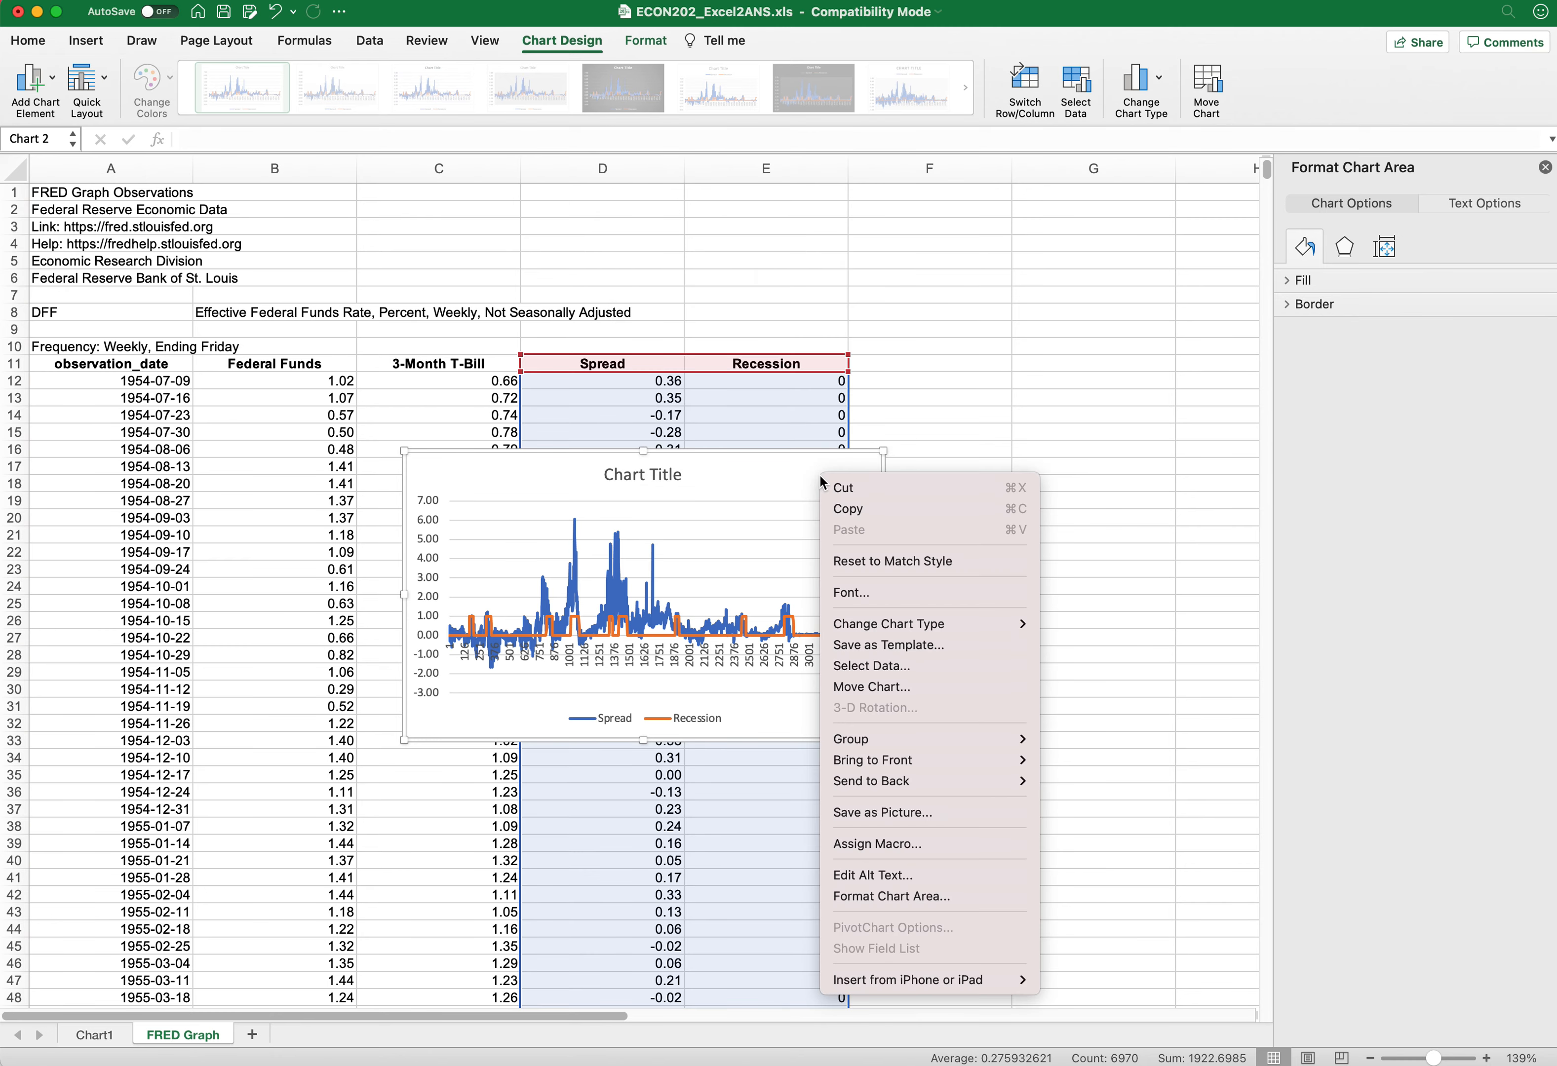
click(883, 690)
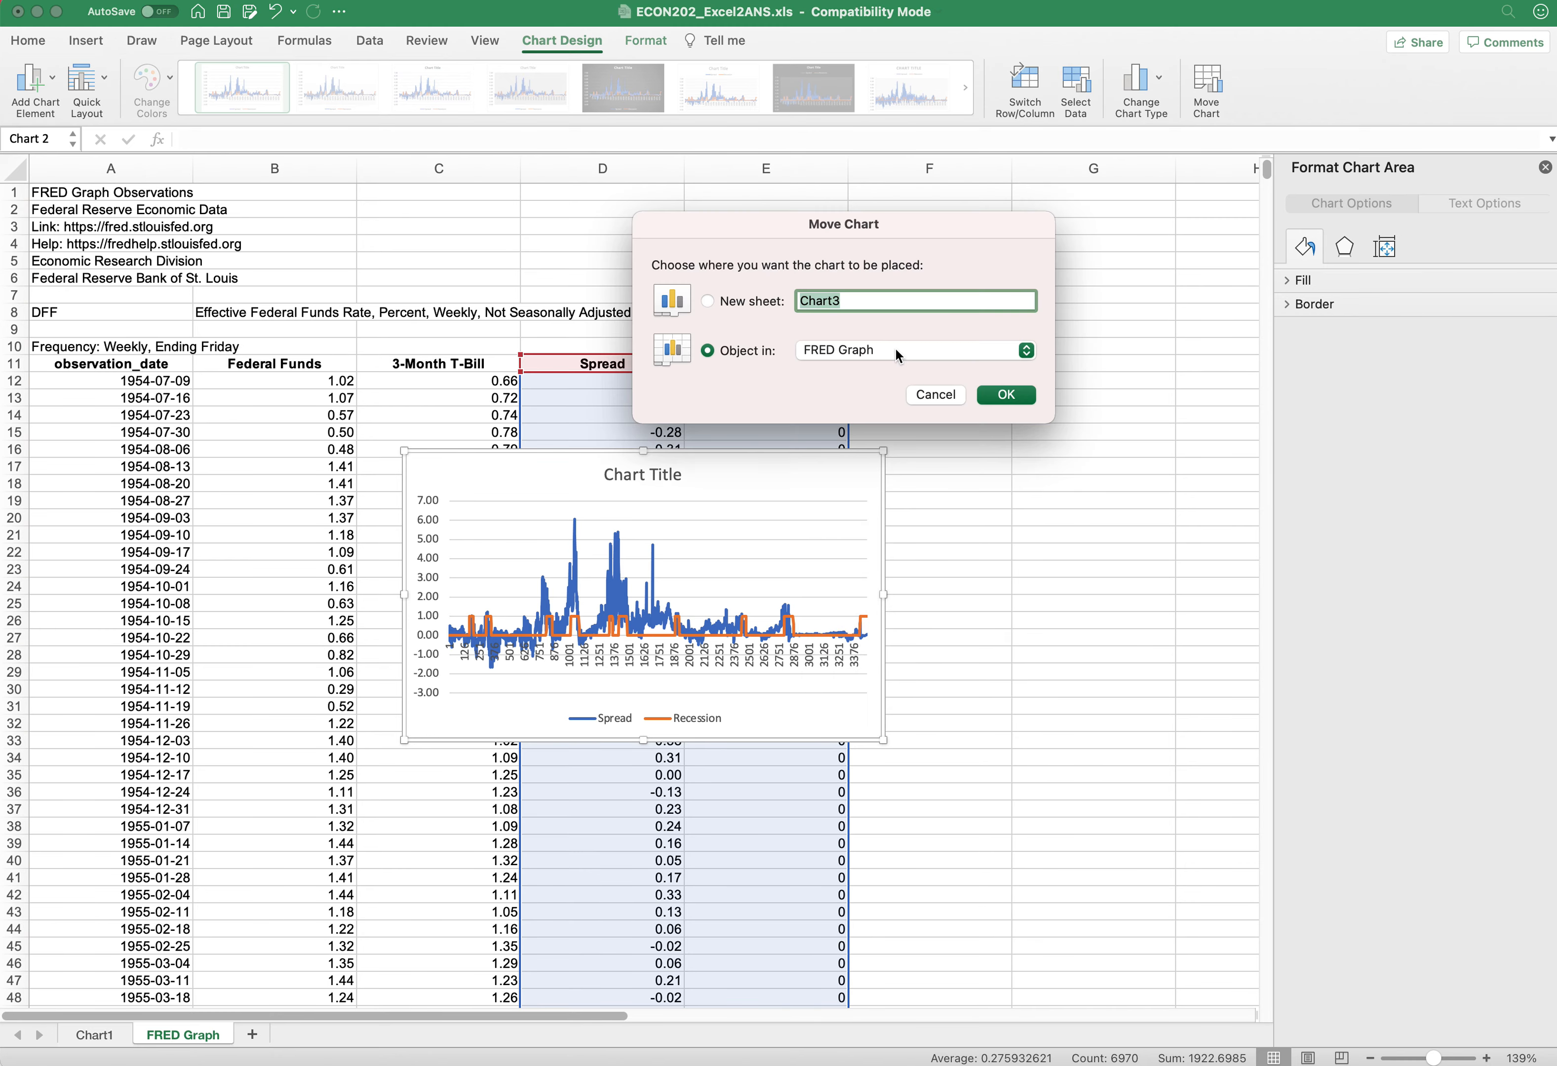
click(709, 301)
click(1007, 394)
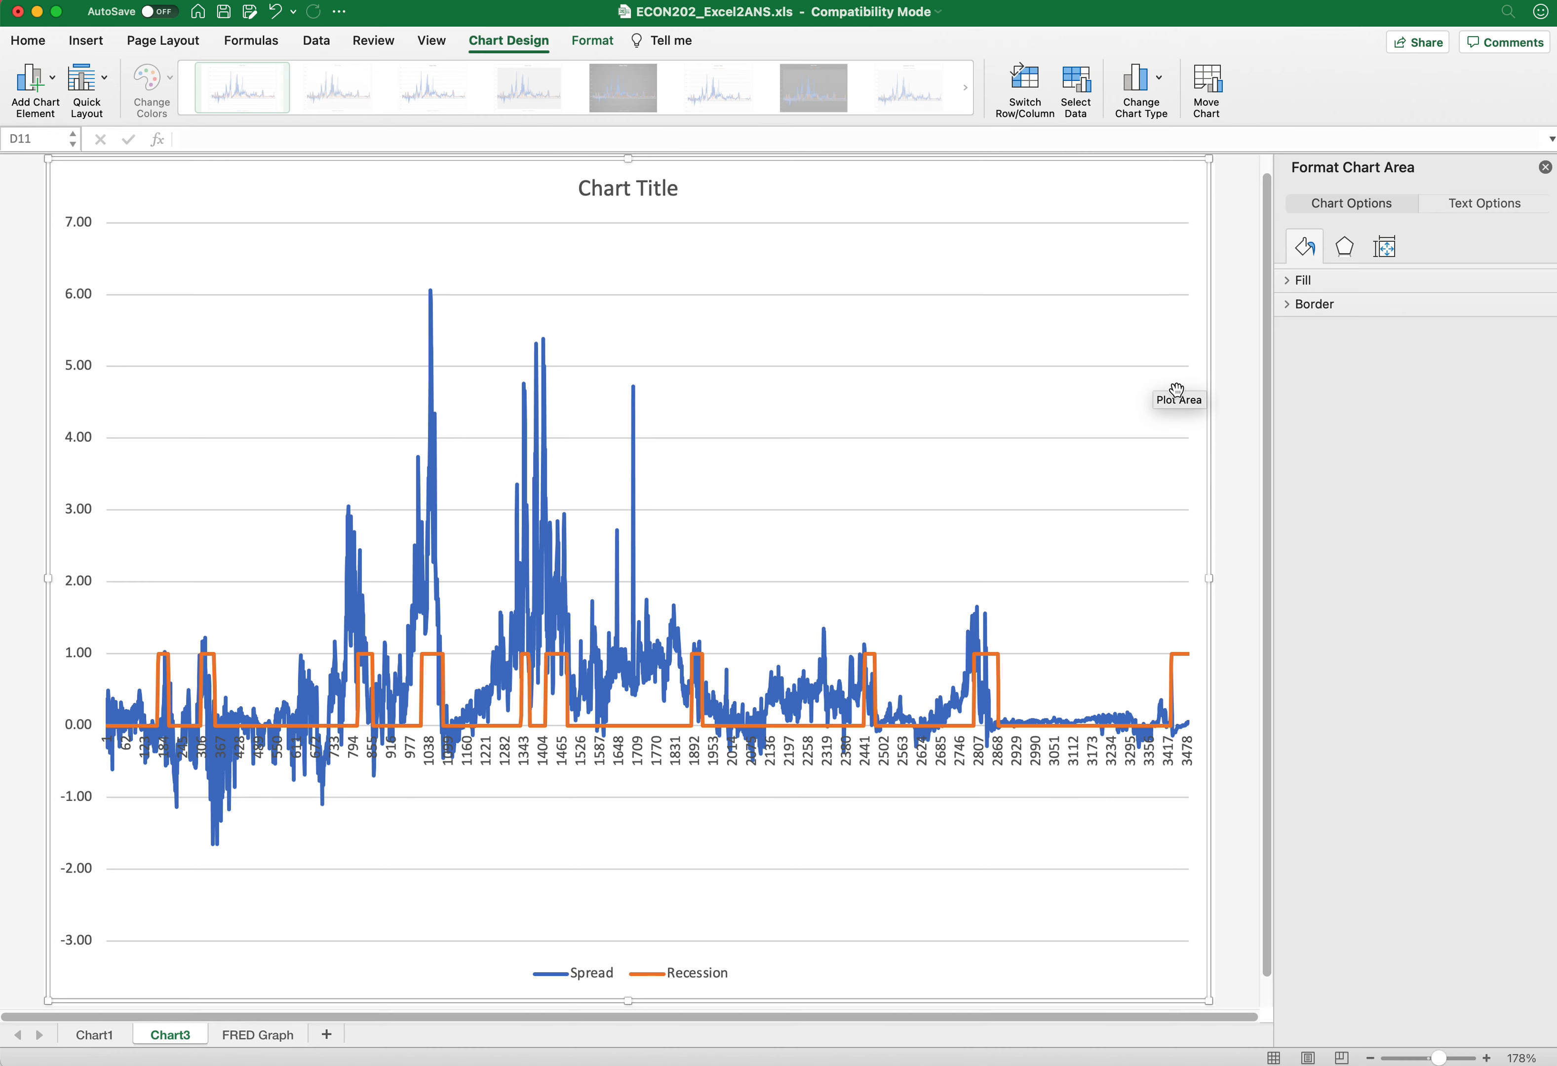
Step: Change only the Recession series to a 2-D clustered column chart type
right_click(999, 677)
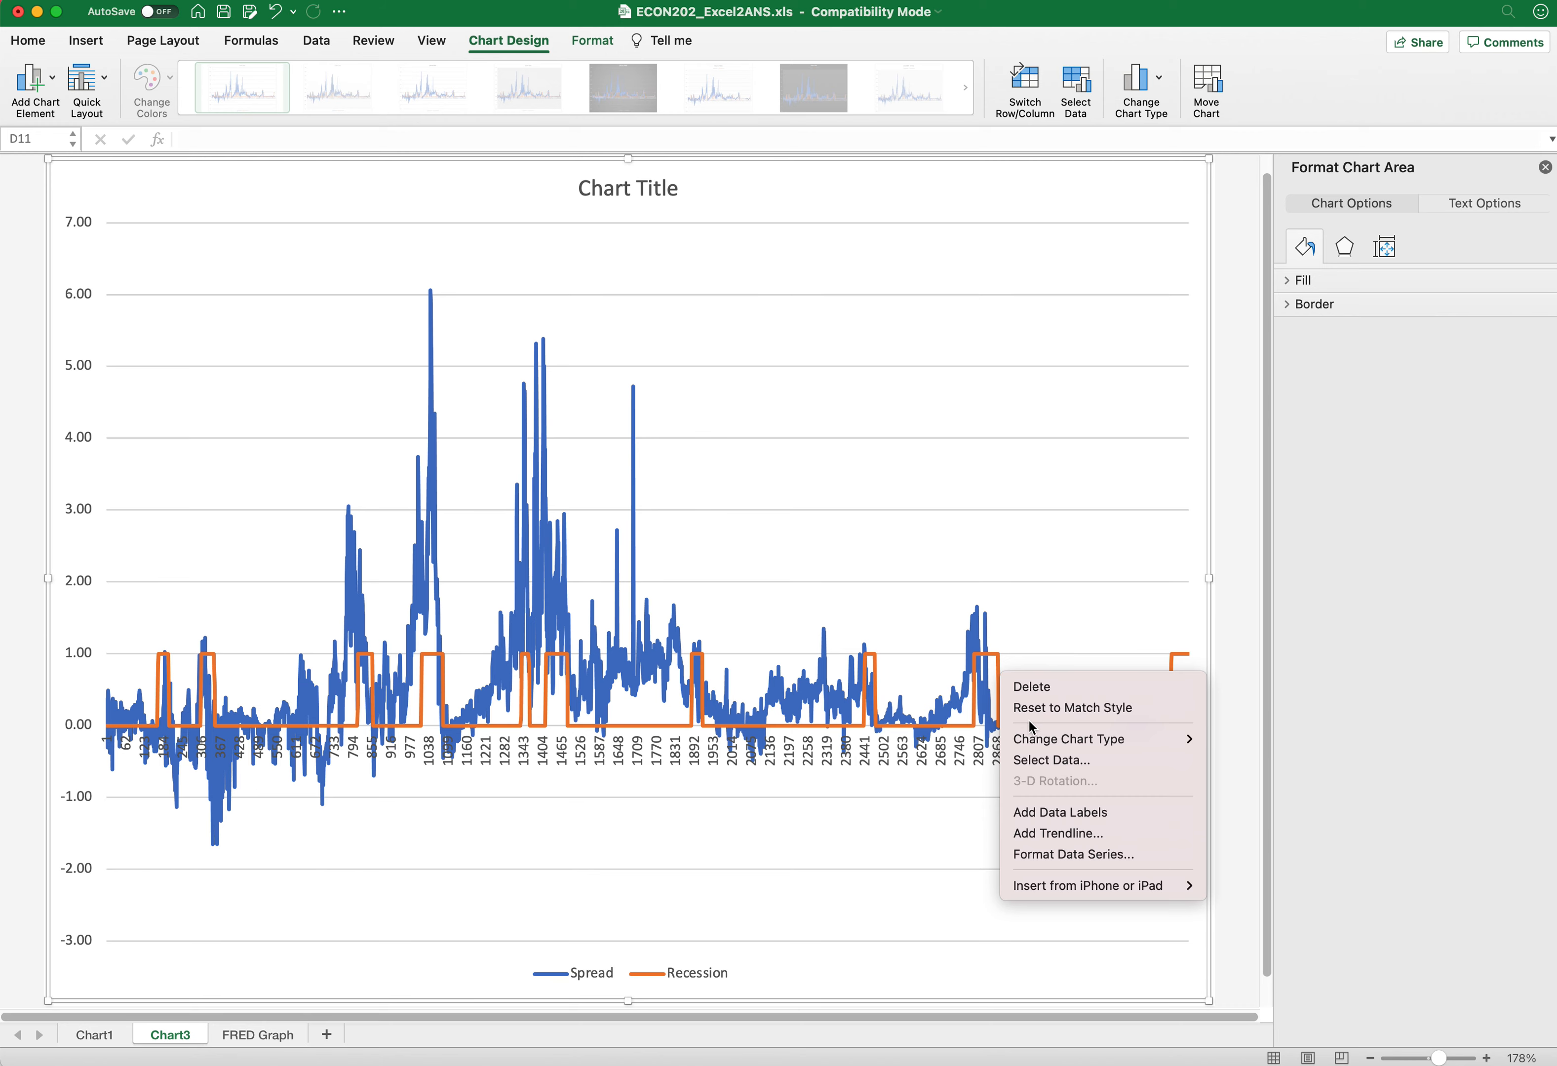
mouse_move(1035, 732)
mouse_move(1237, 739)
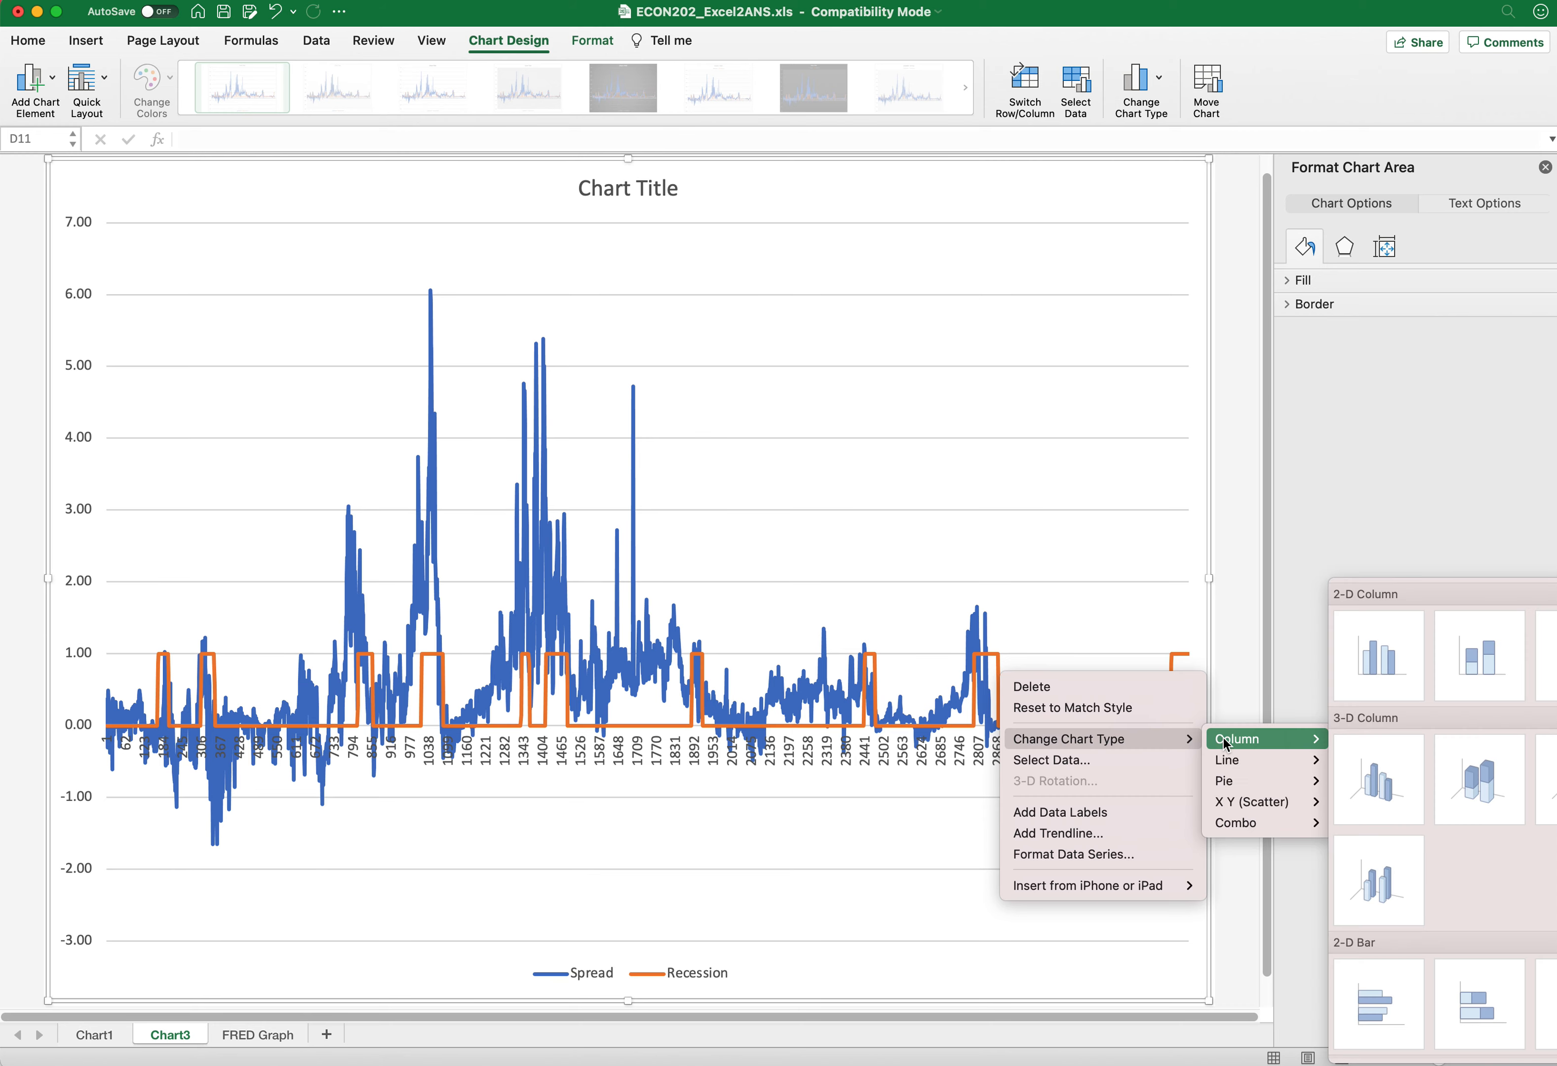
click(1364, 663)
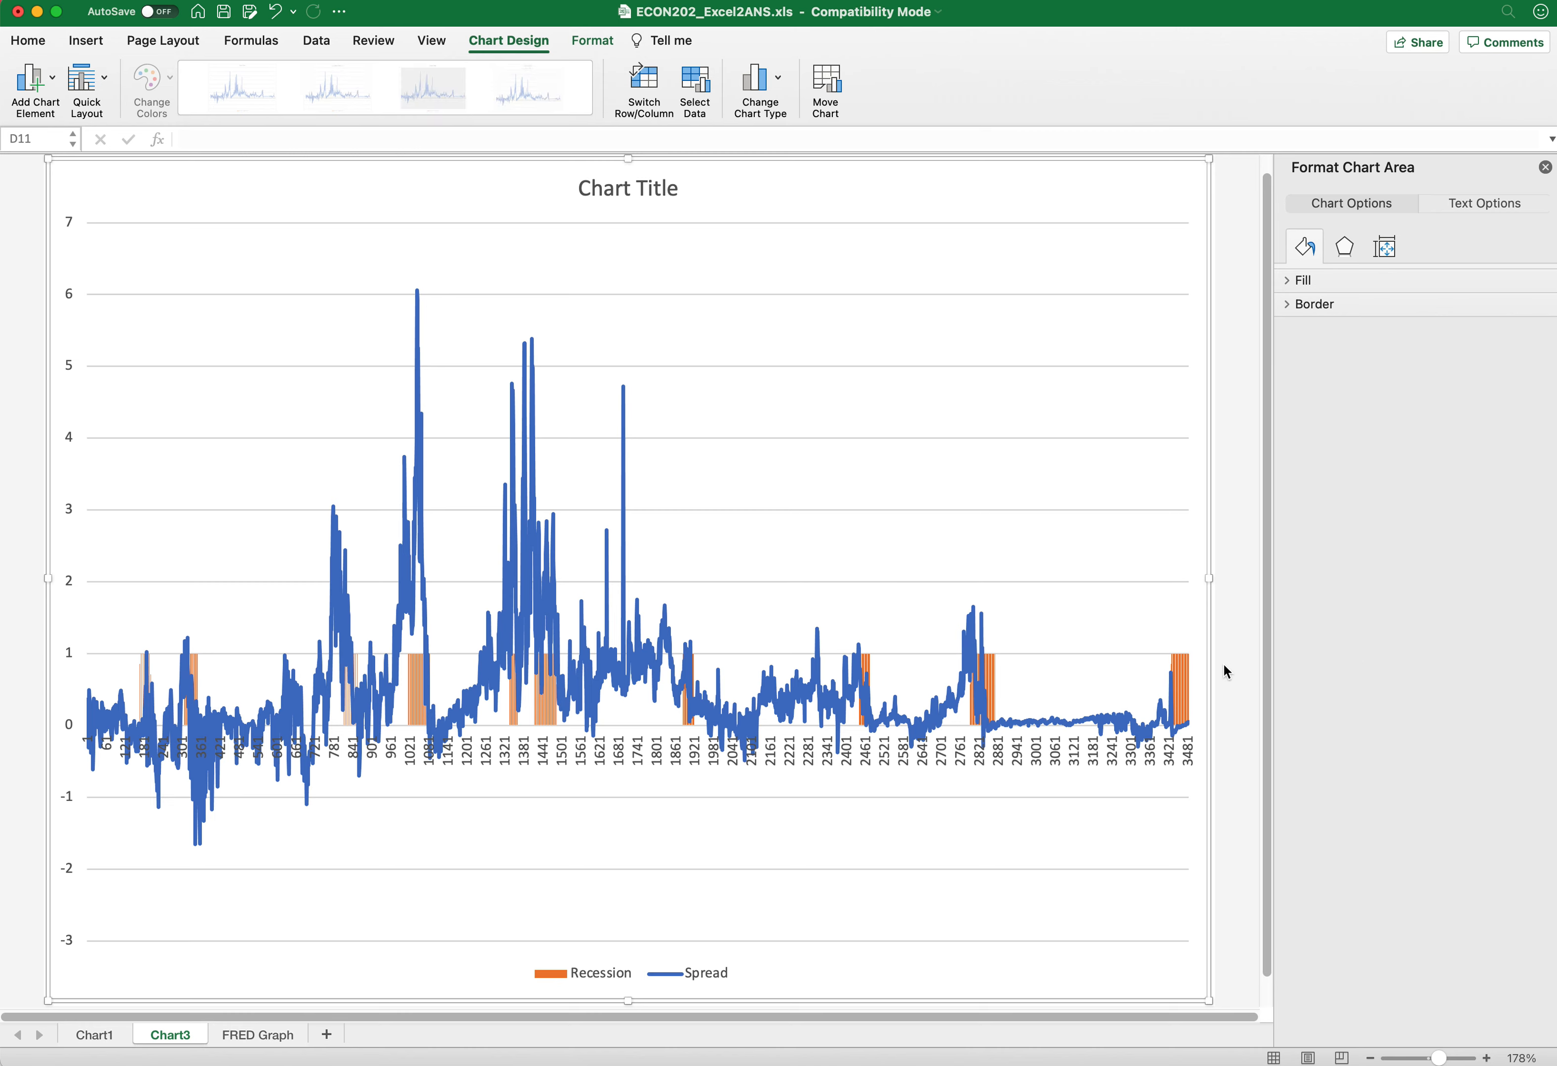
Step: Plot the Recession series on the secondary axis and set its gap width to 0%
mouse_move(1187, 662)
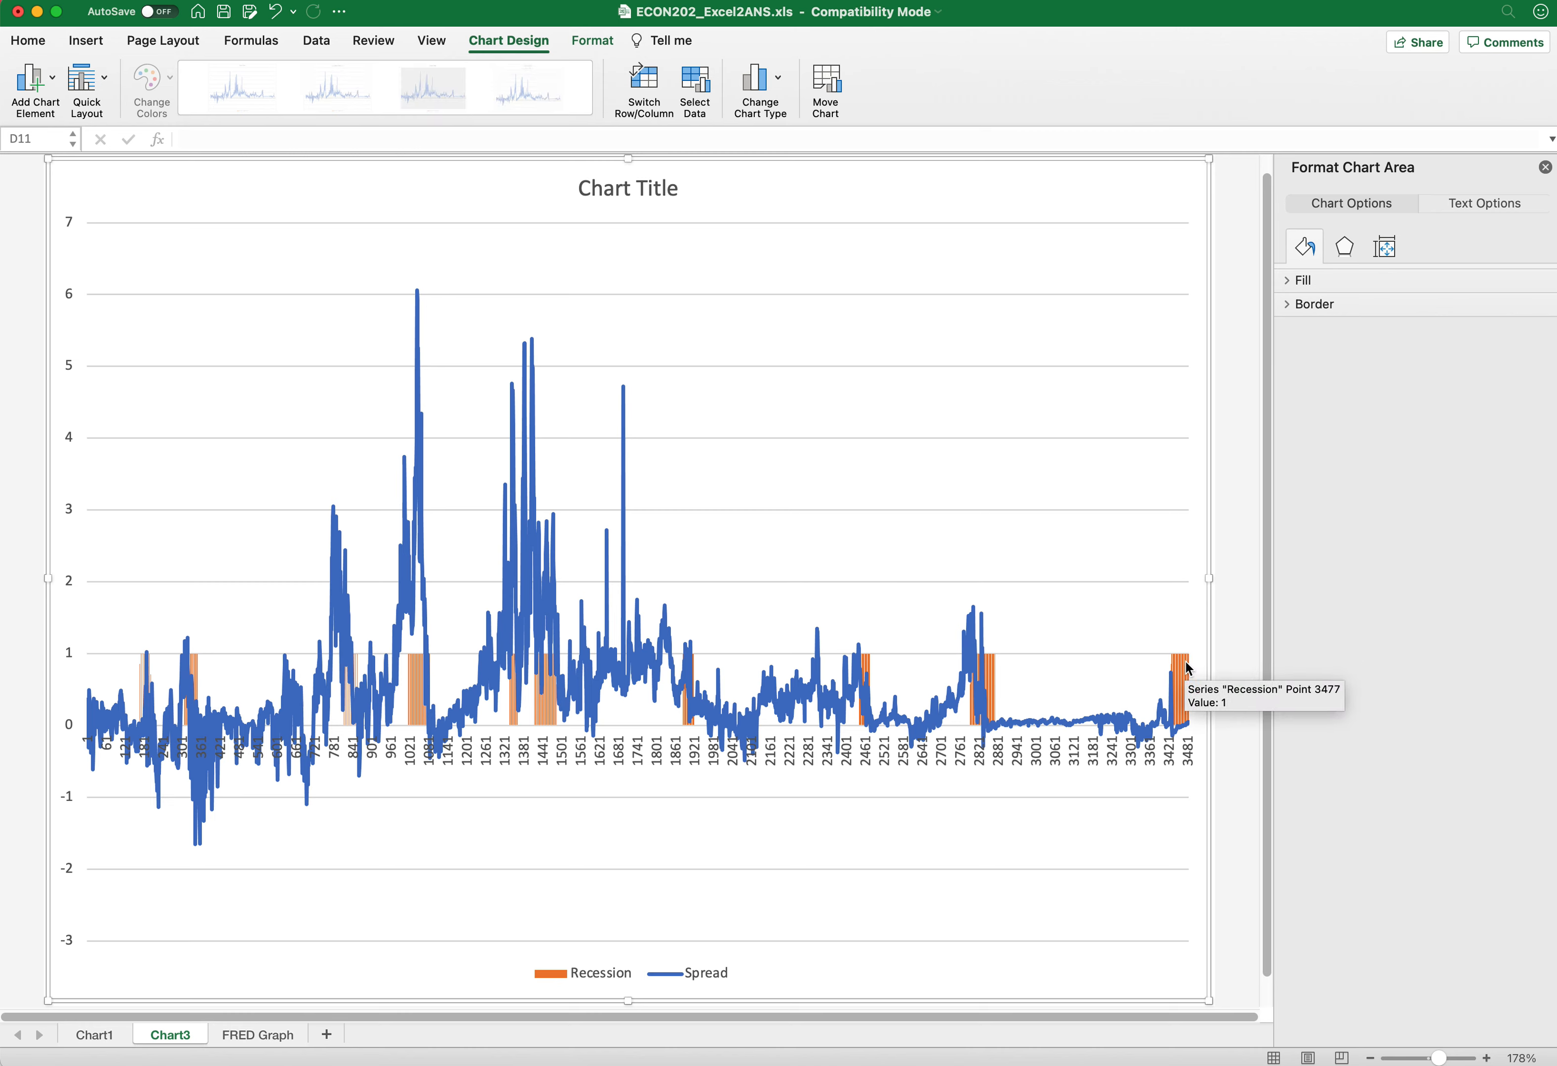
right_click(1188, 667)
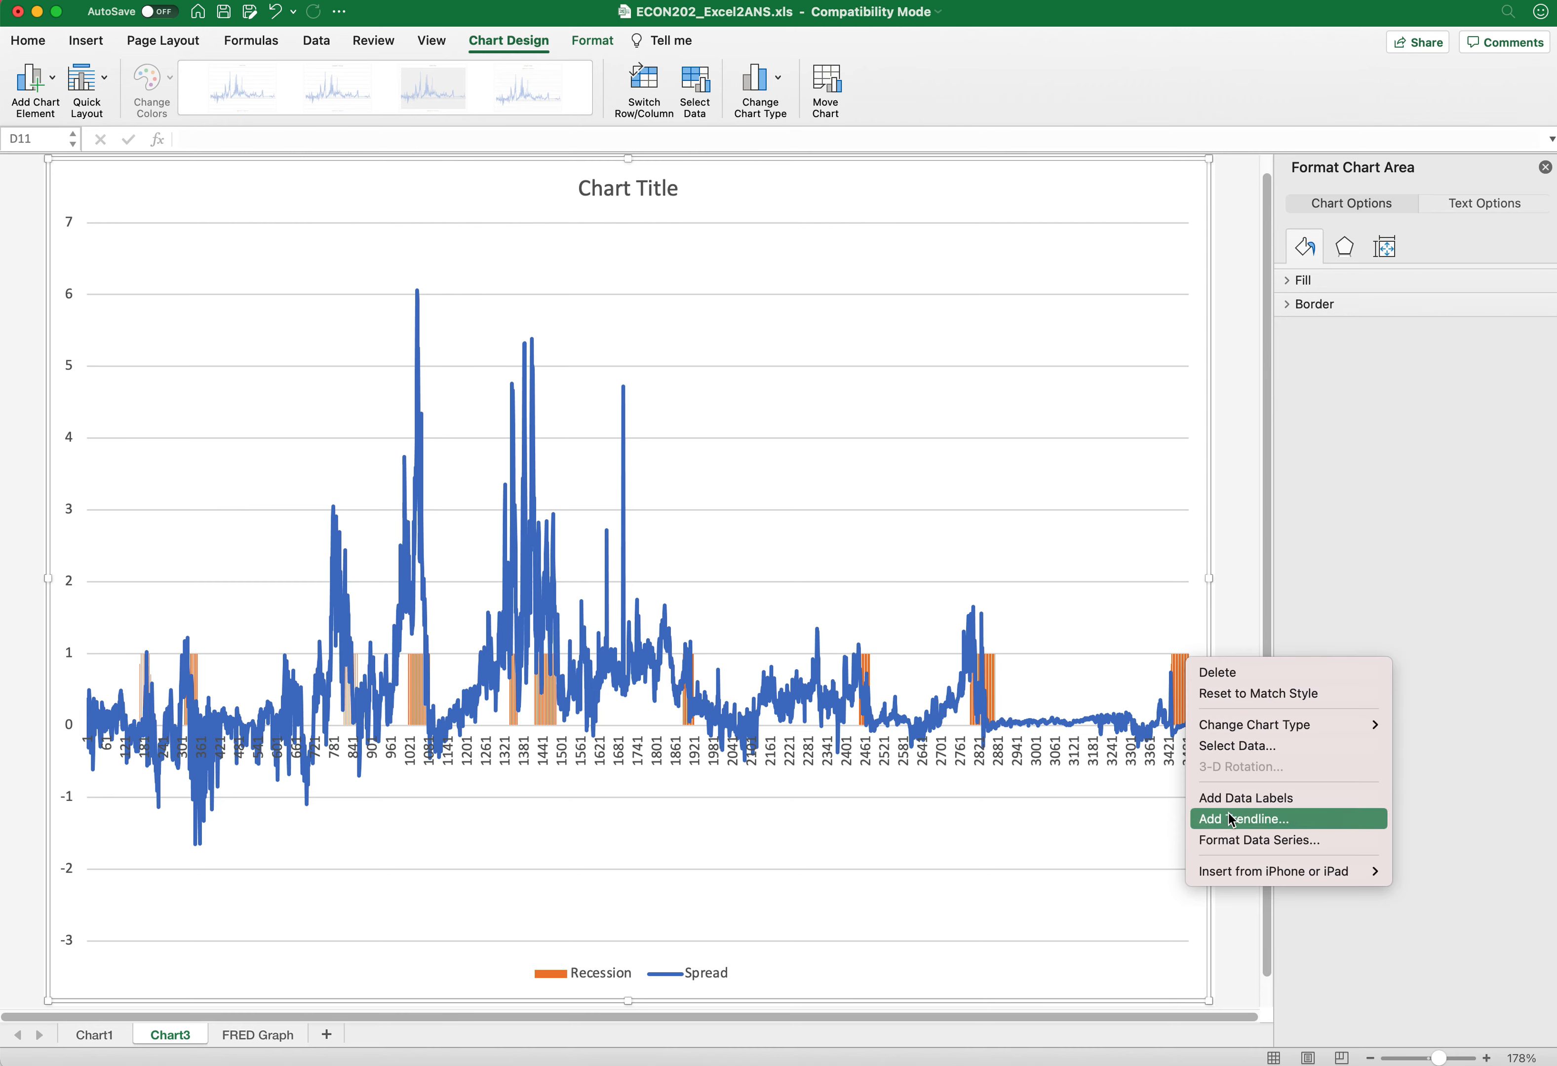
click(1253, 842)
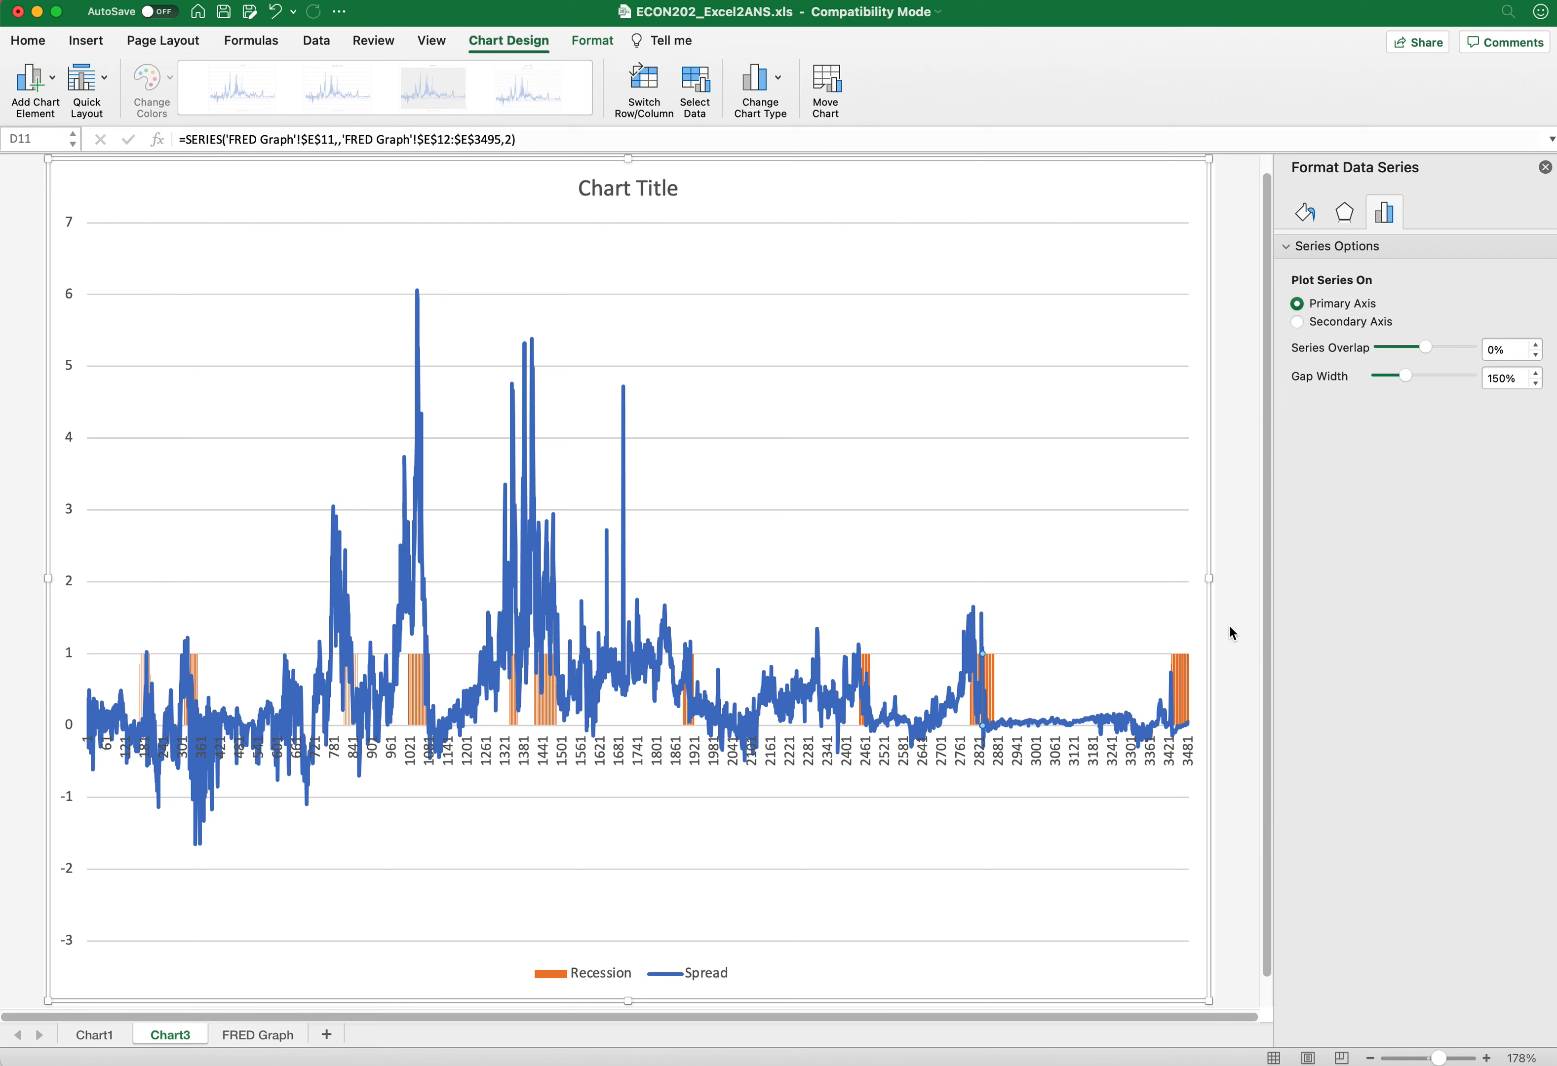
click(1299, 323)
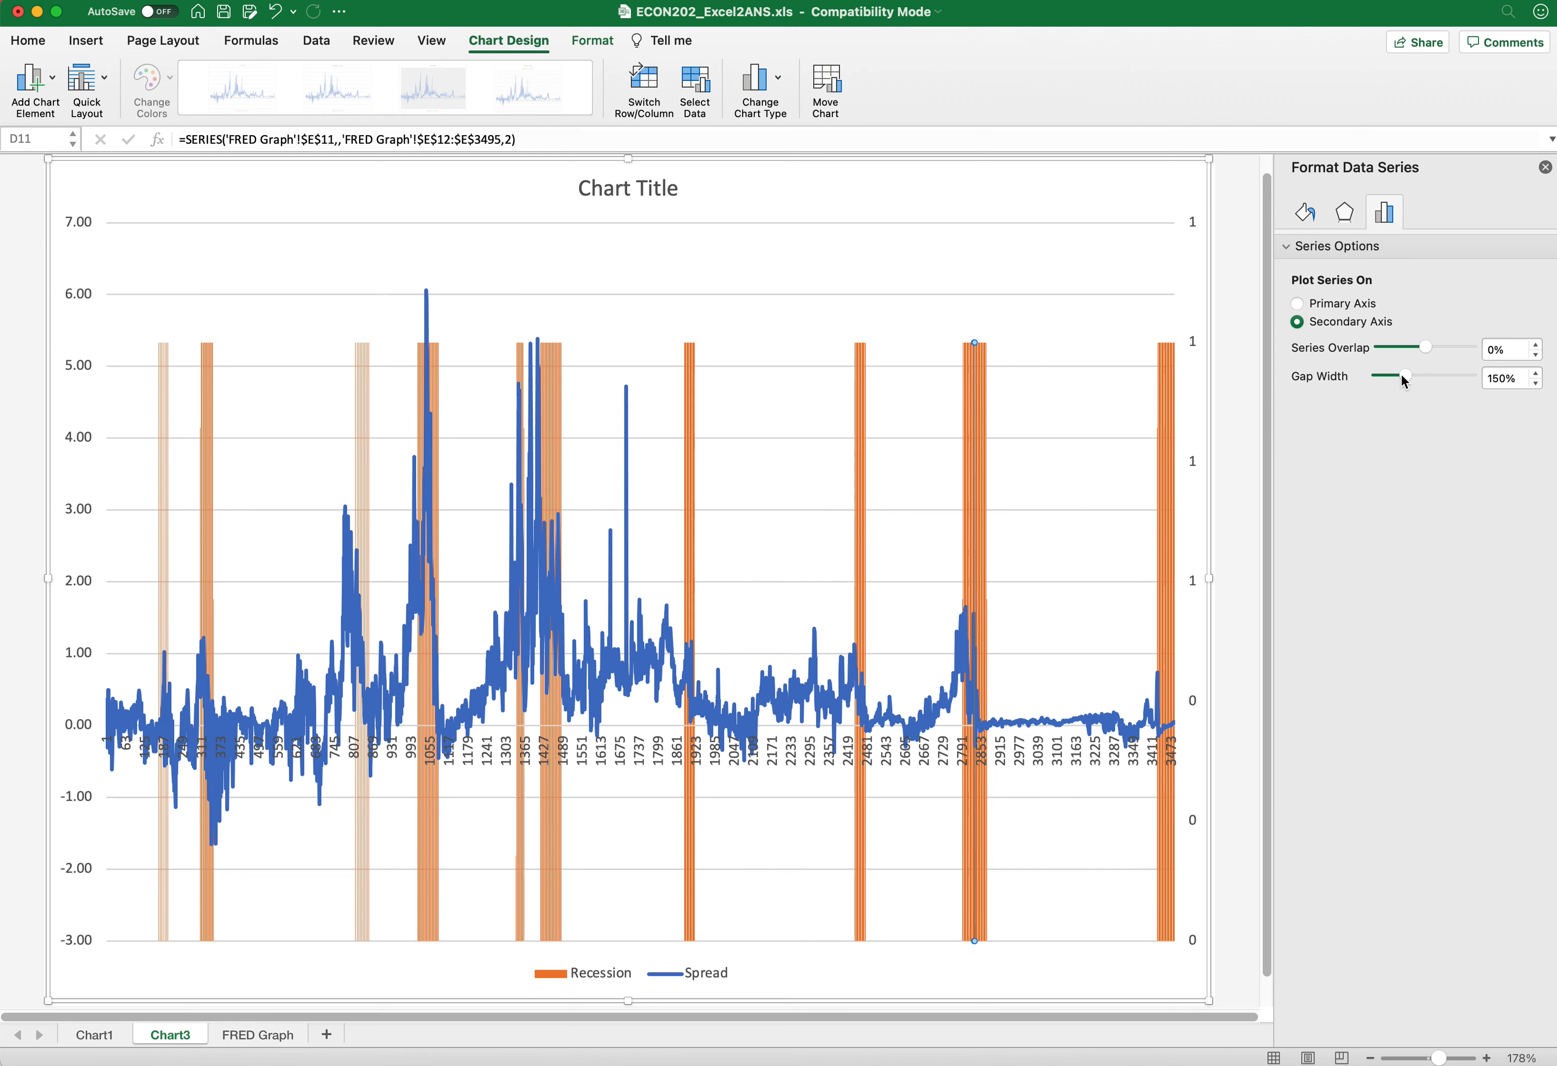
drag(1404, 376, 1366, 375)
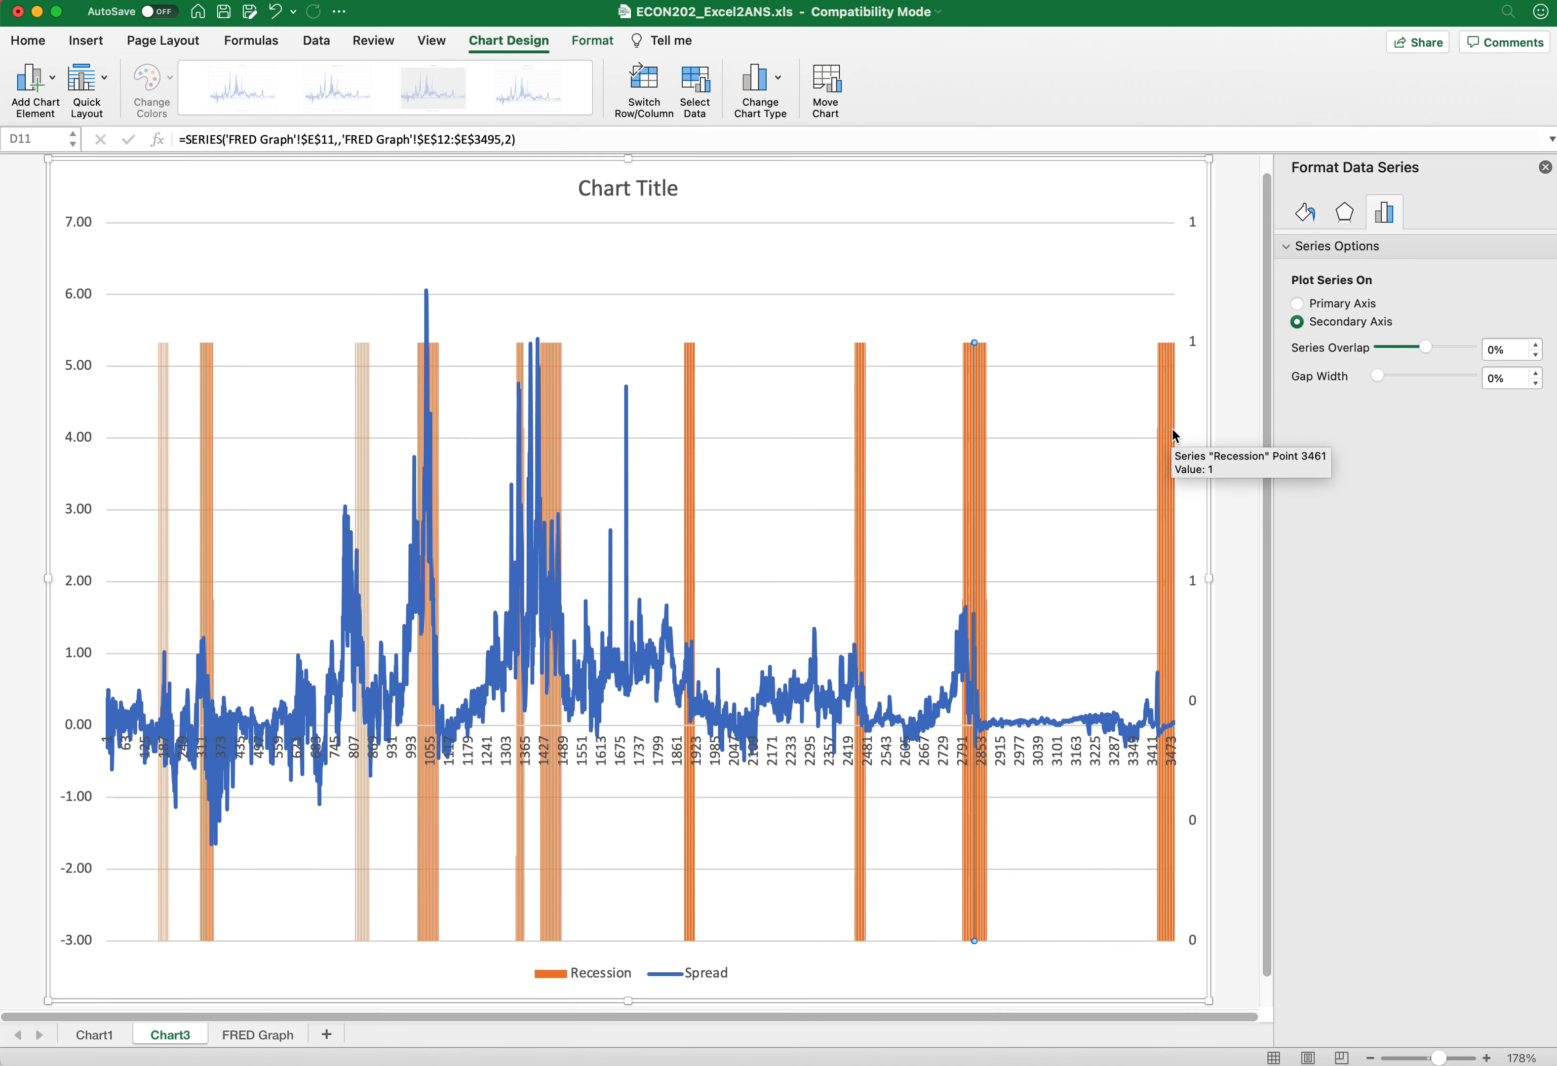
Step: Give the Recession columns a solid blue-gray fill with 40% transparency
click(1305, 213)
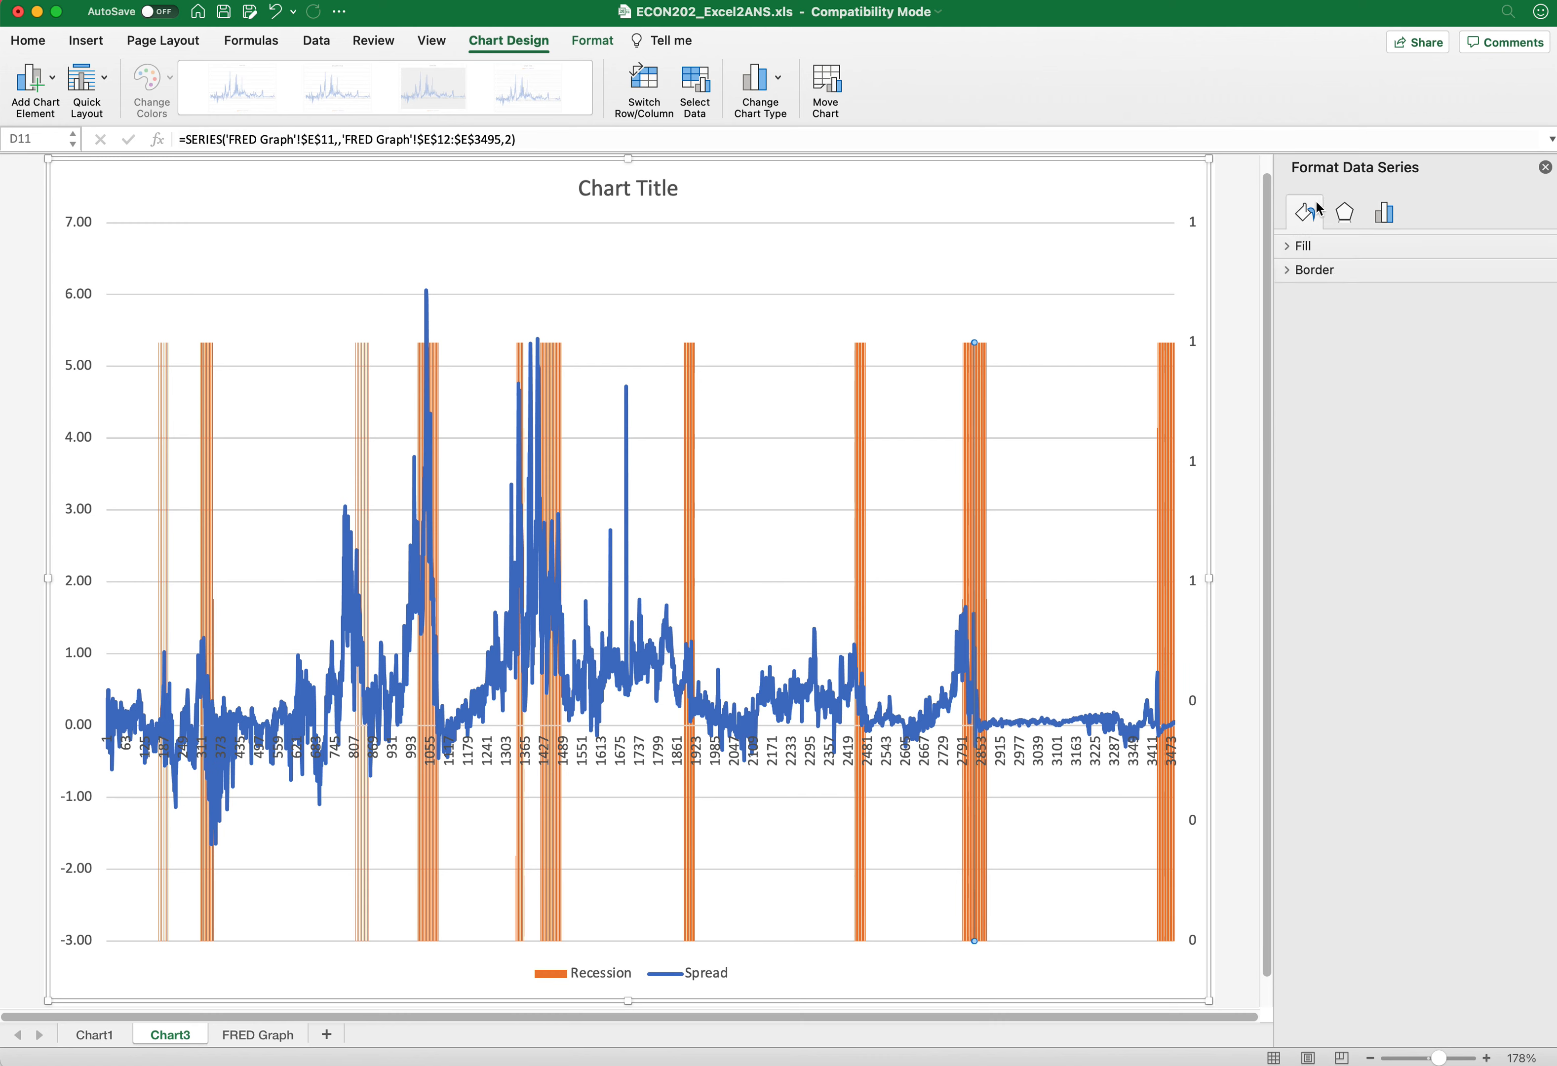
click(1295, 248)
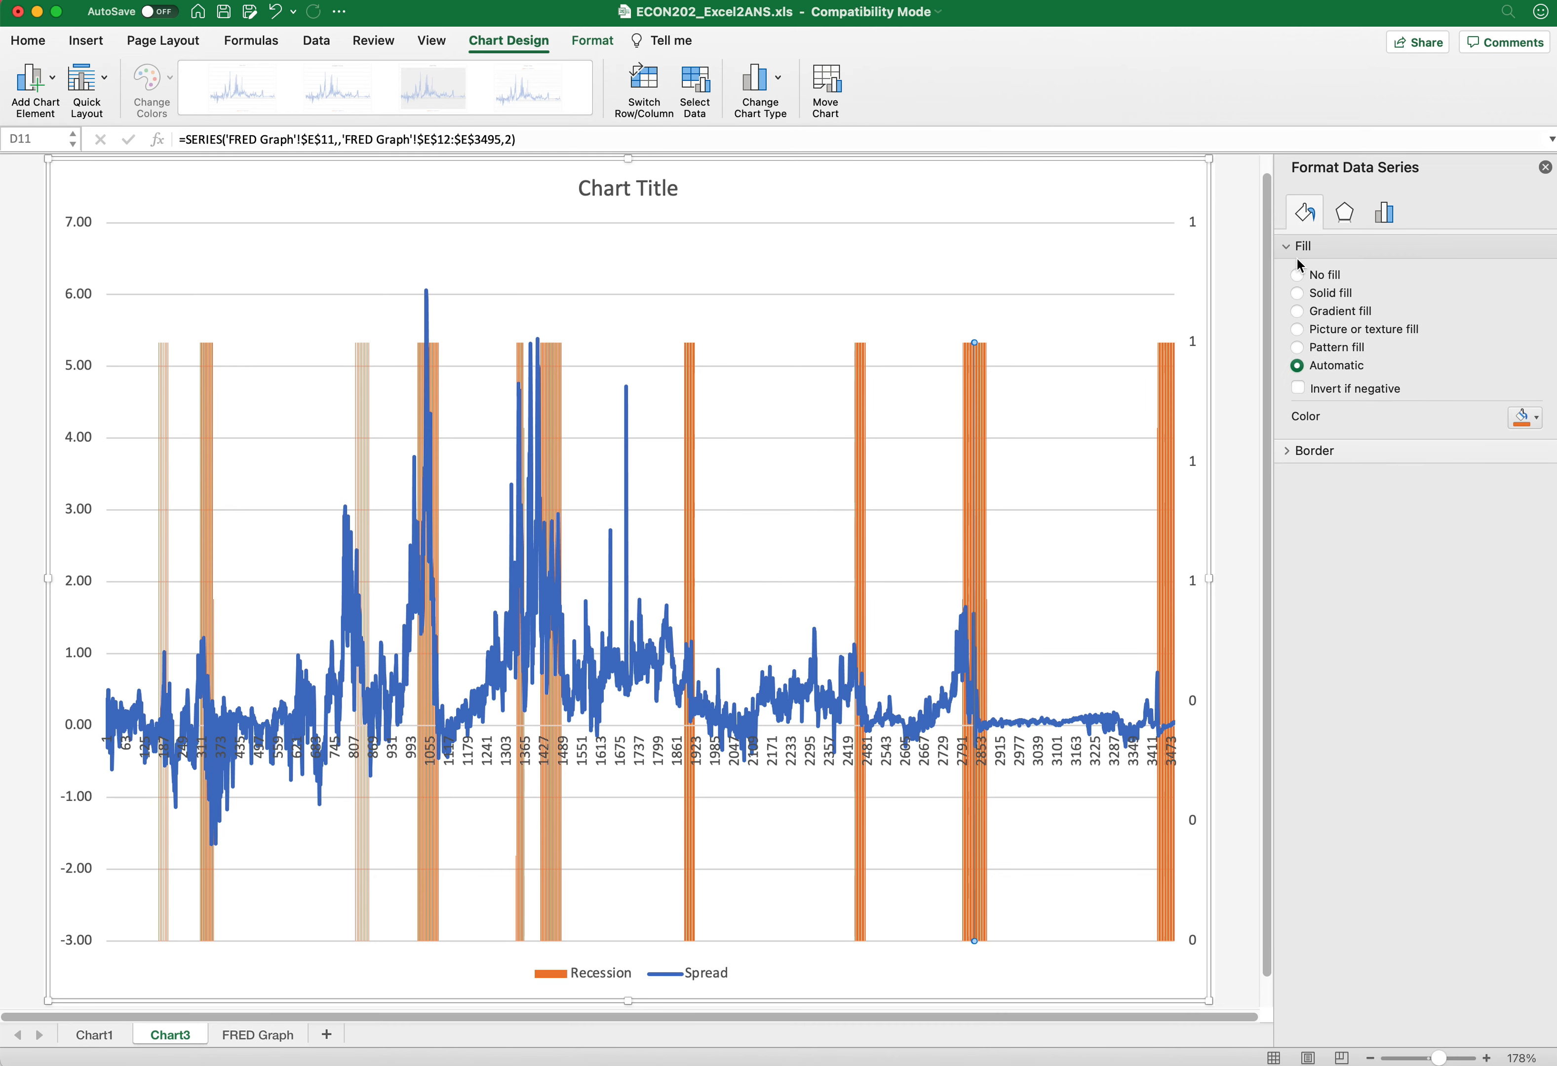
click(1536, 417)
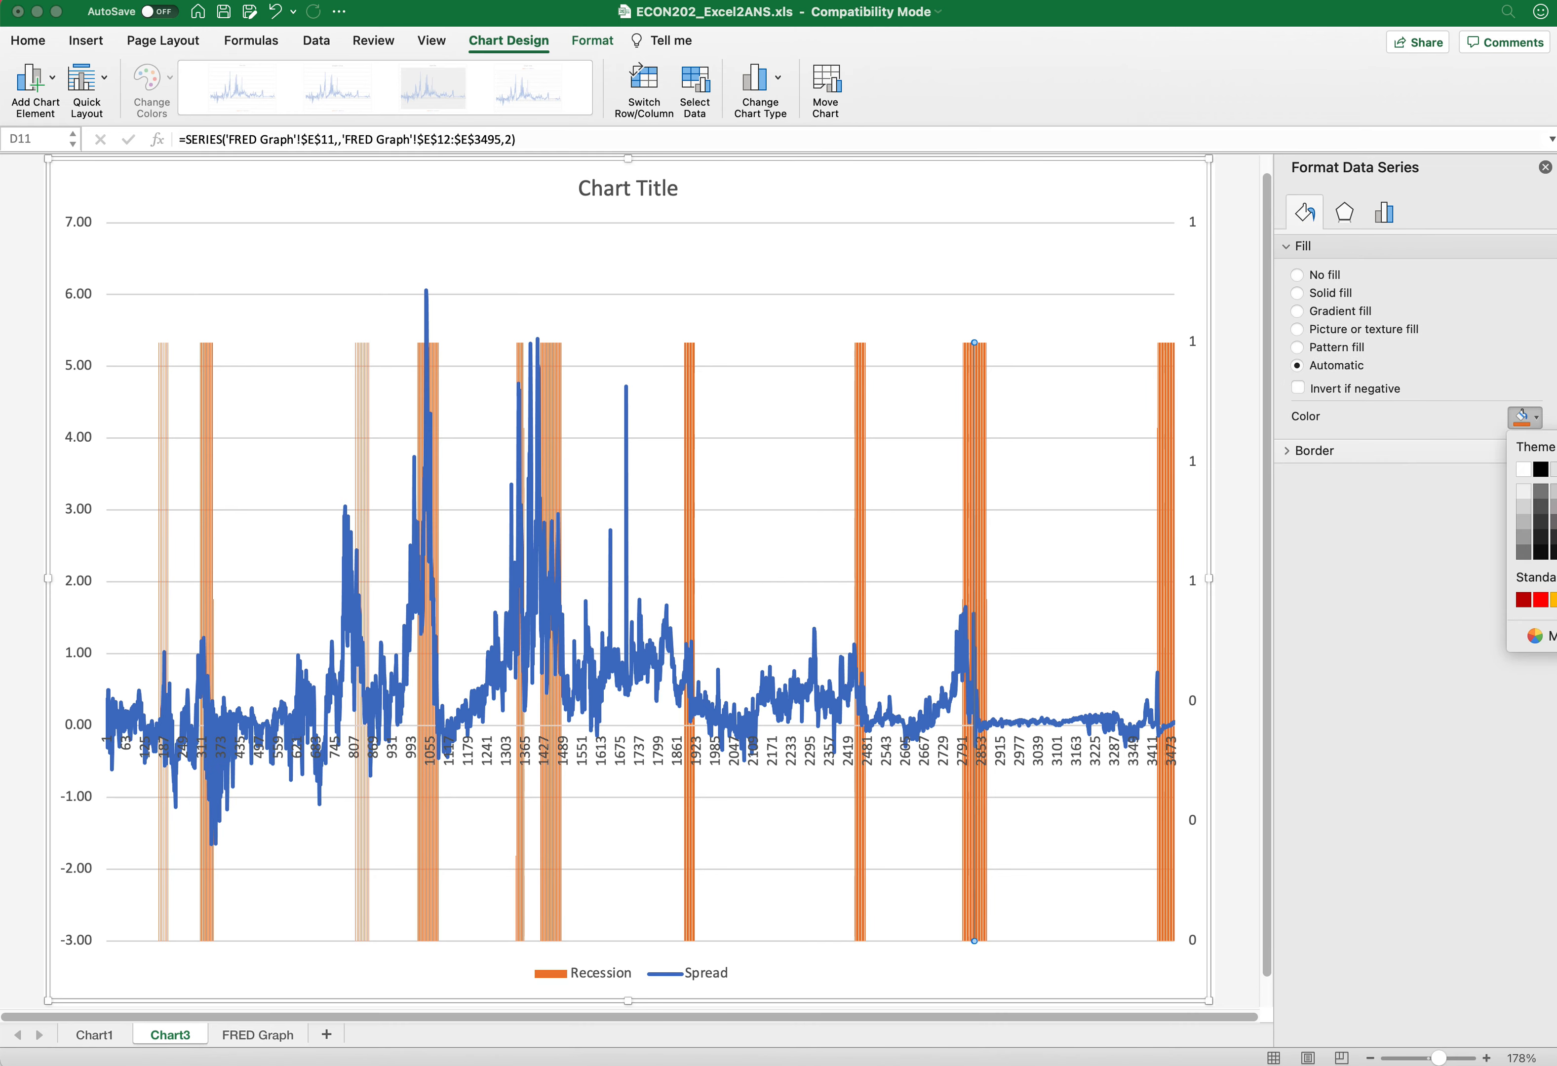
click(1556, 522)
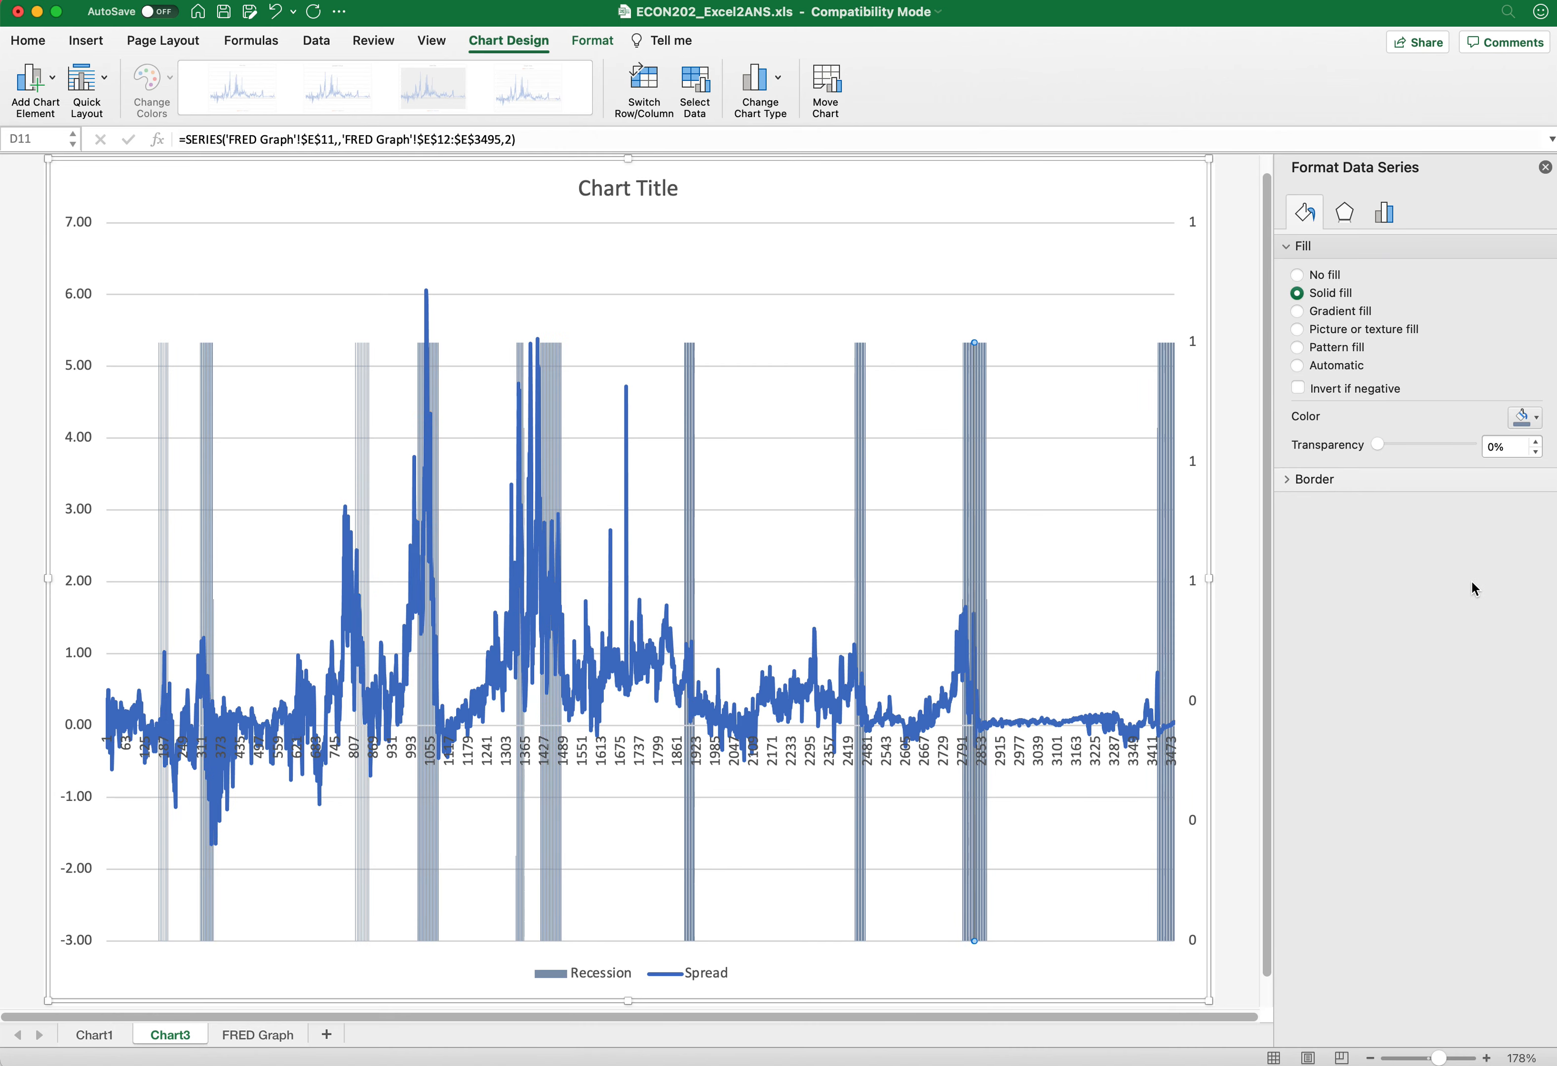
drag(1383, 453, 1403, 449)
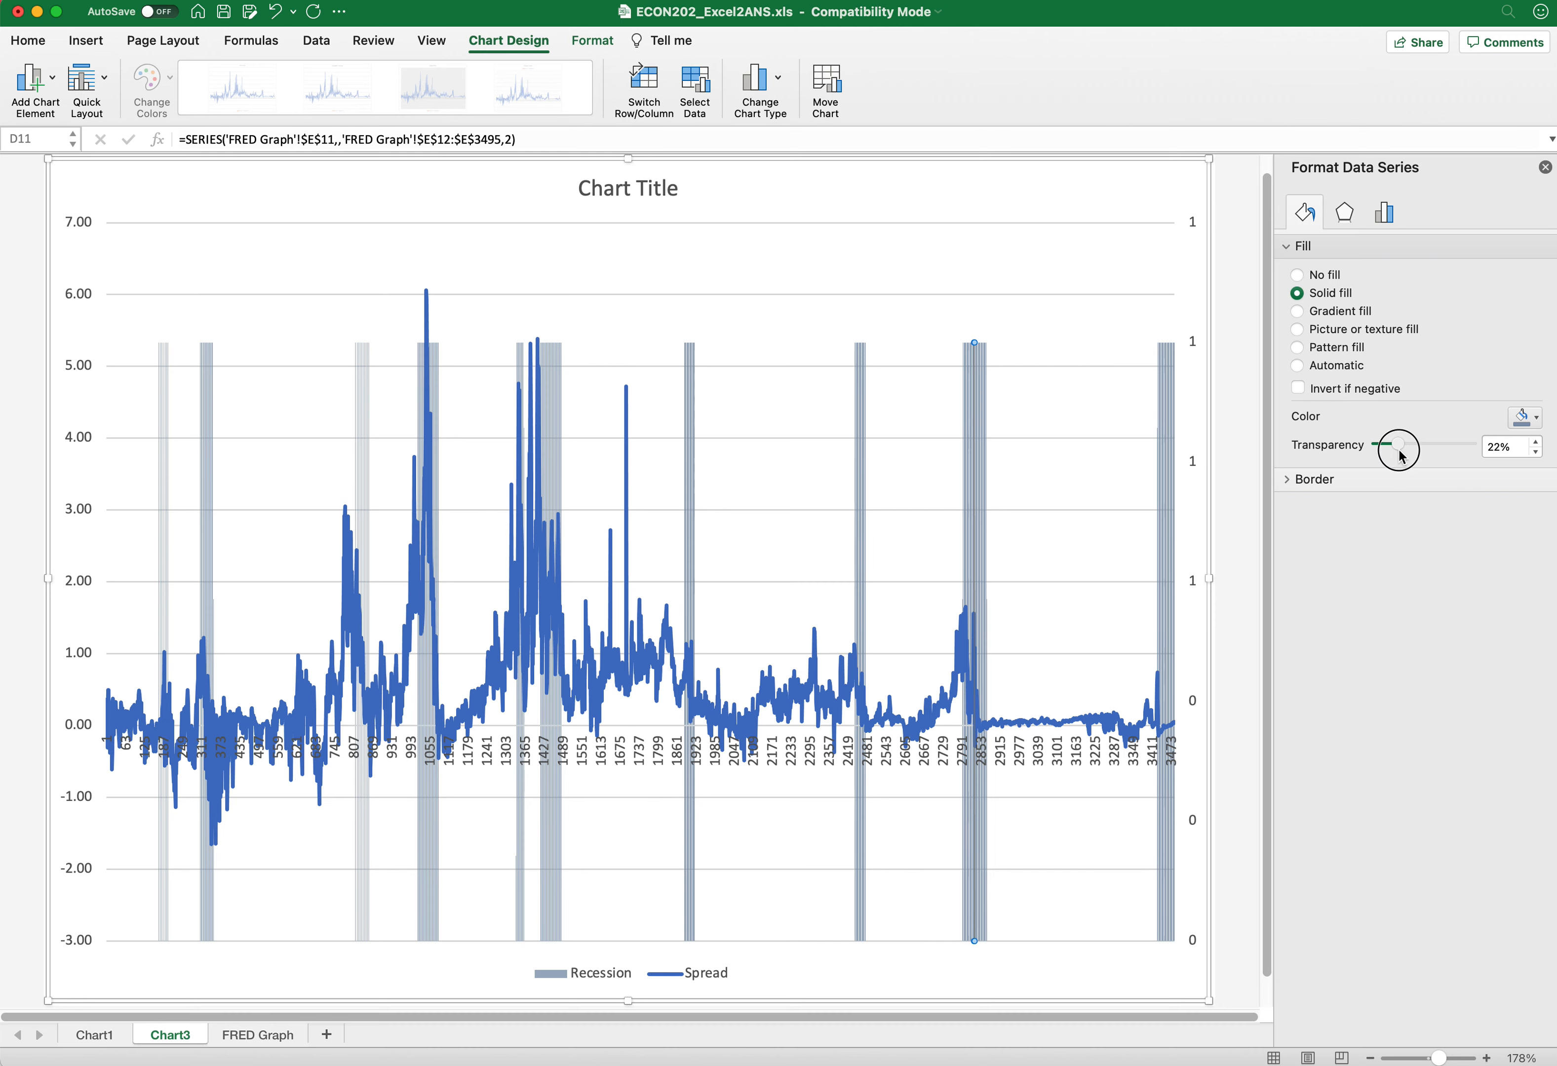
mouse_move(1397, 445)
mouse_down()
mouse_move(1360, 446)
mouse_move(1436, 449)
mouse_move(1420, 454)
mouse_up()
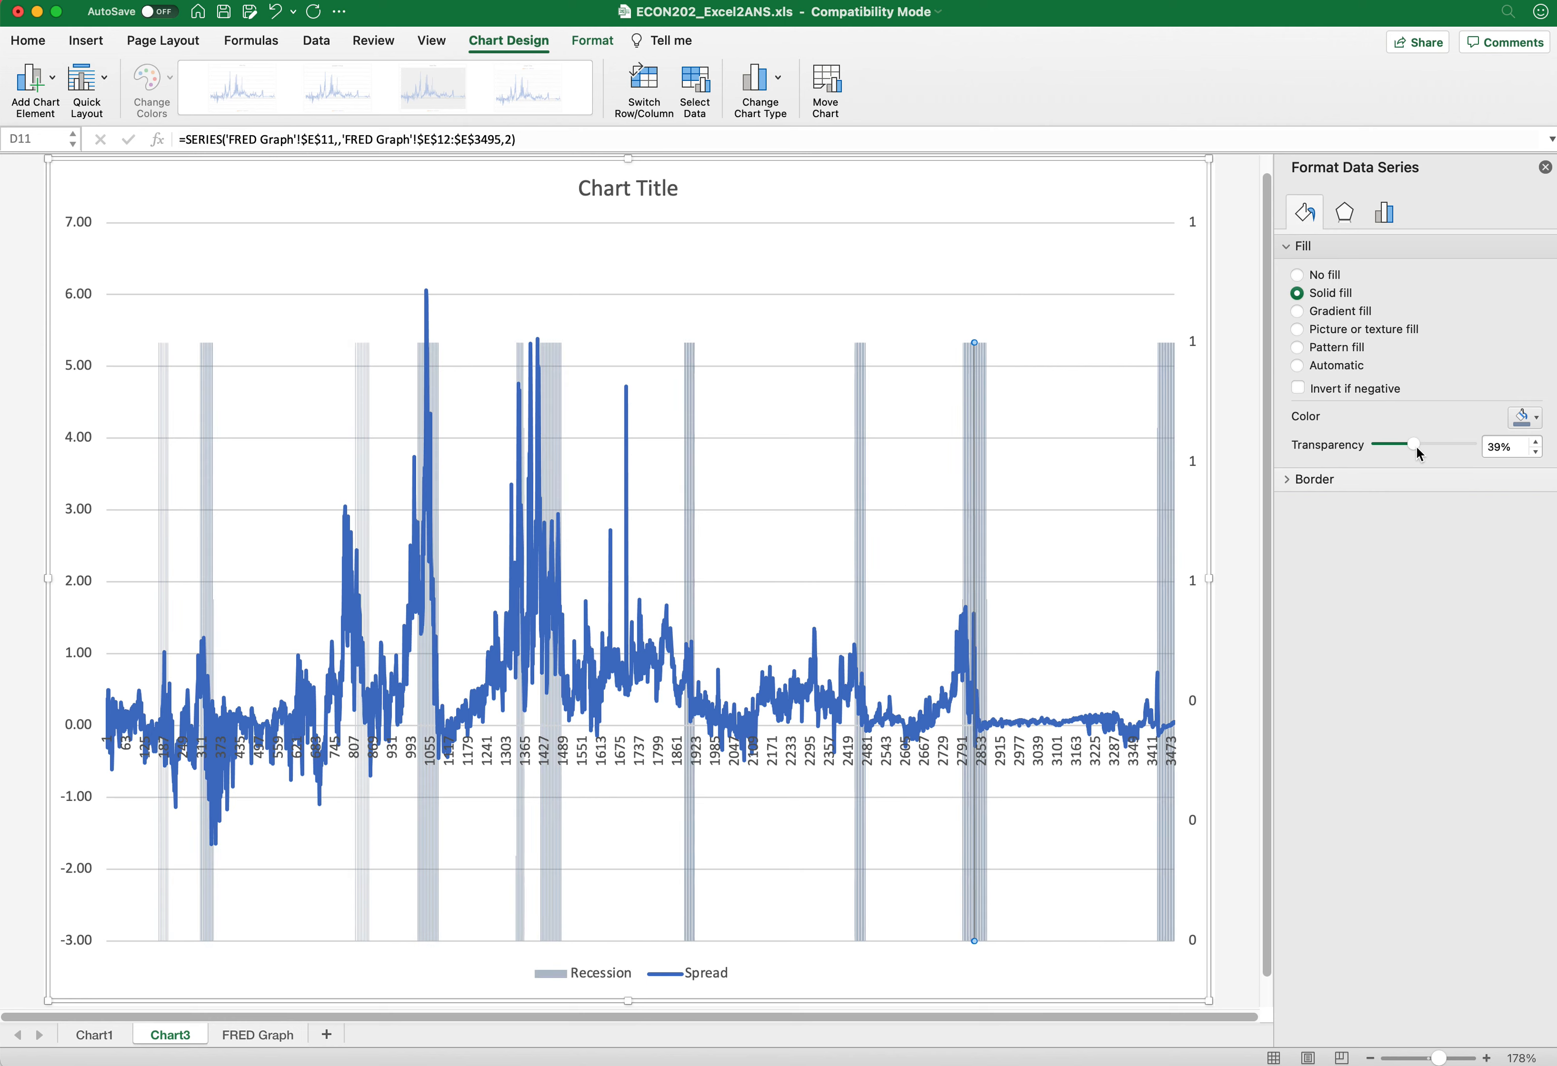
click(1535, 441)
Step: Set the secondary vertical axis maximum bound to 1.0
right_click(1193, 343)
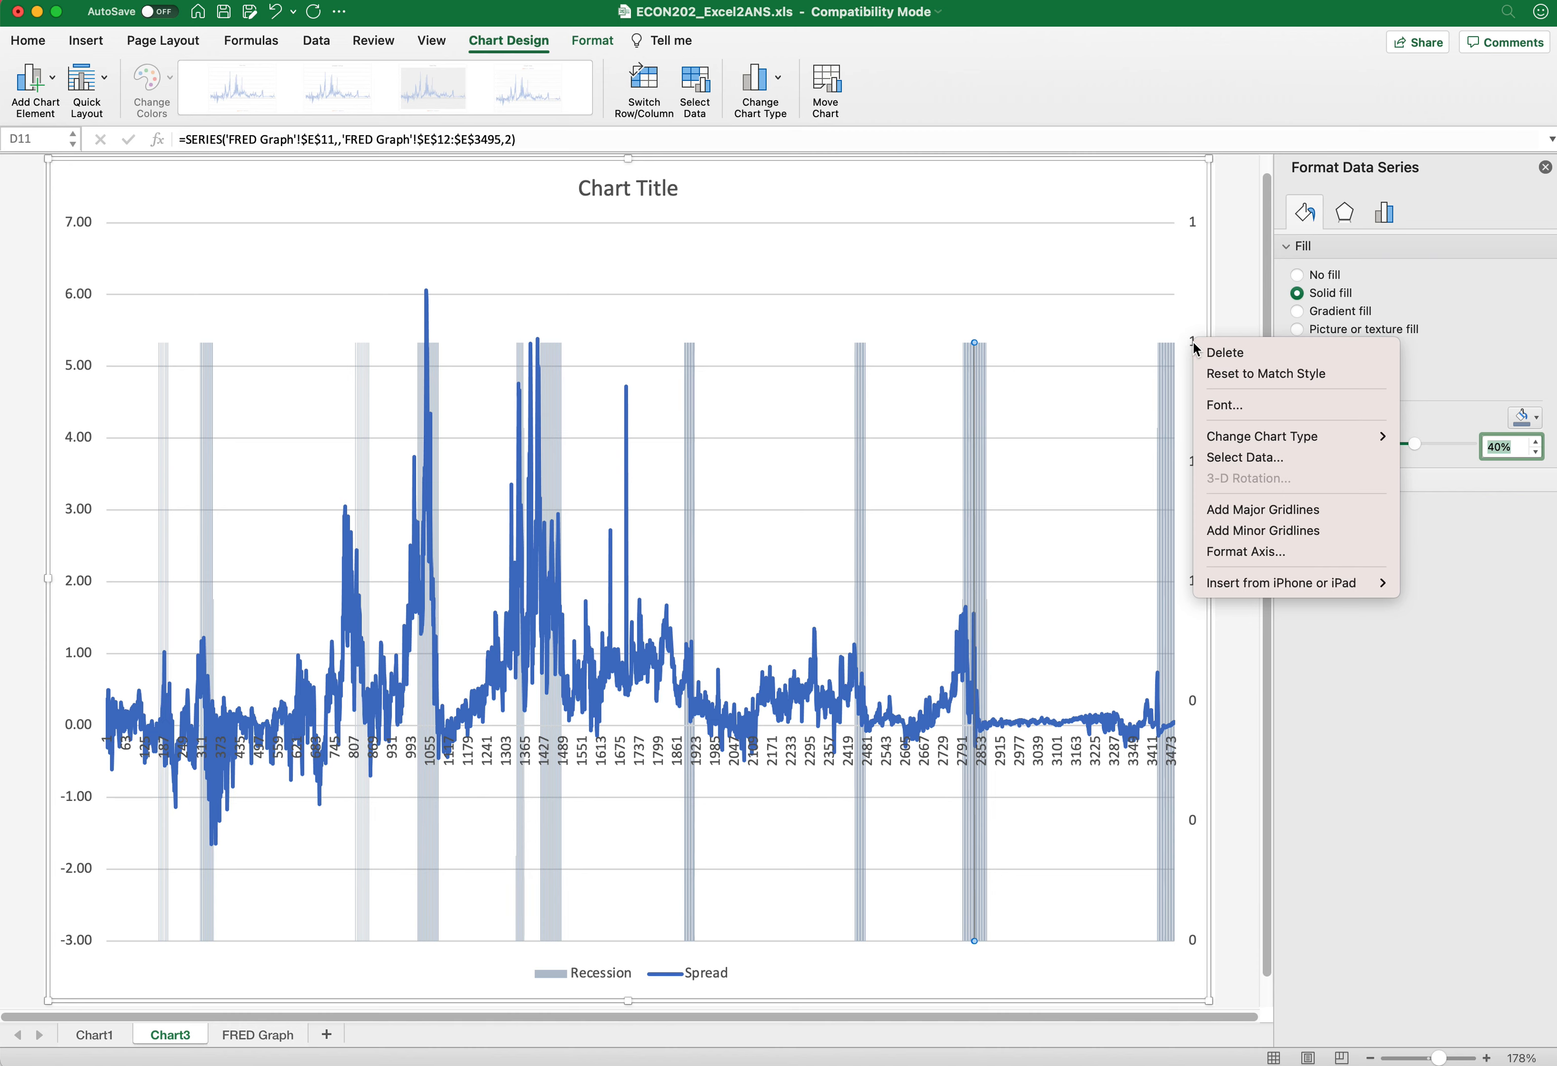
click(1245, 551)
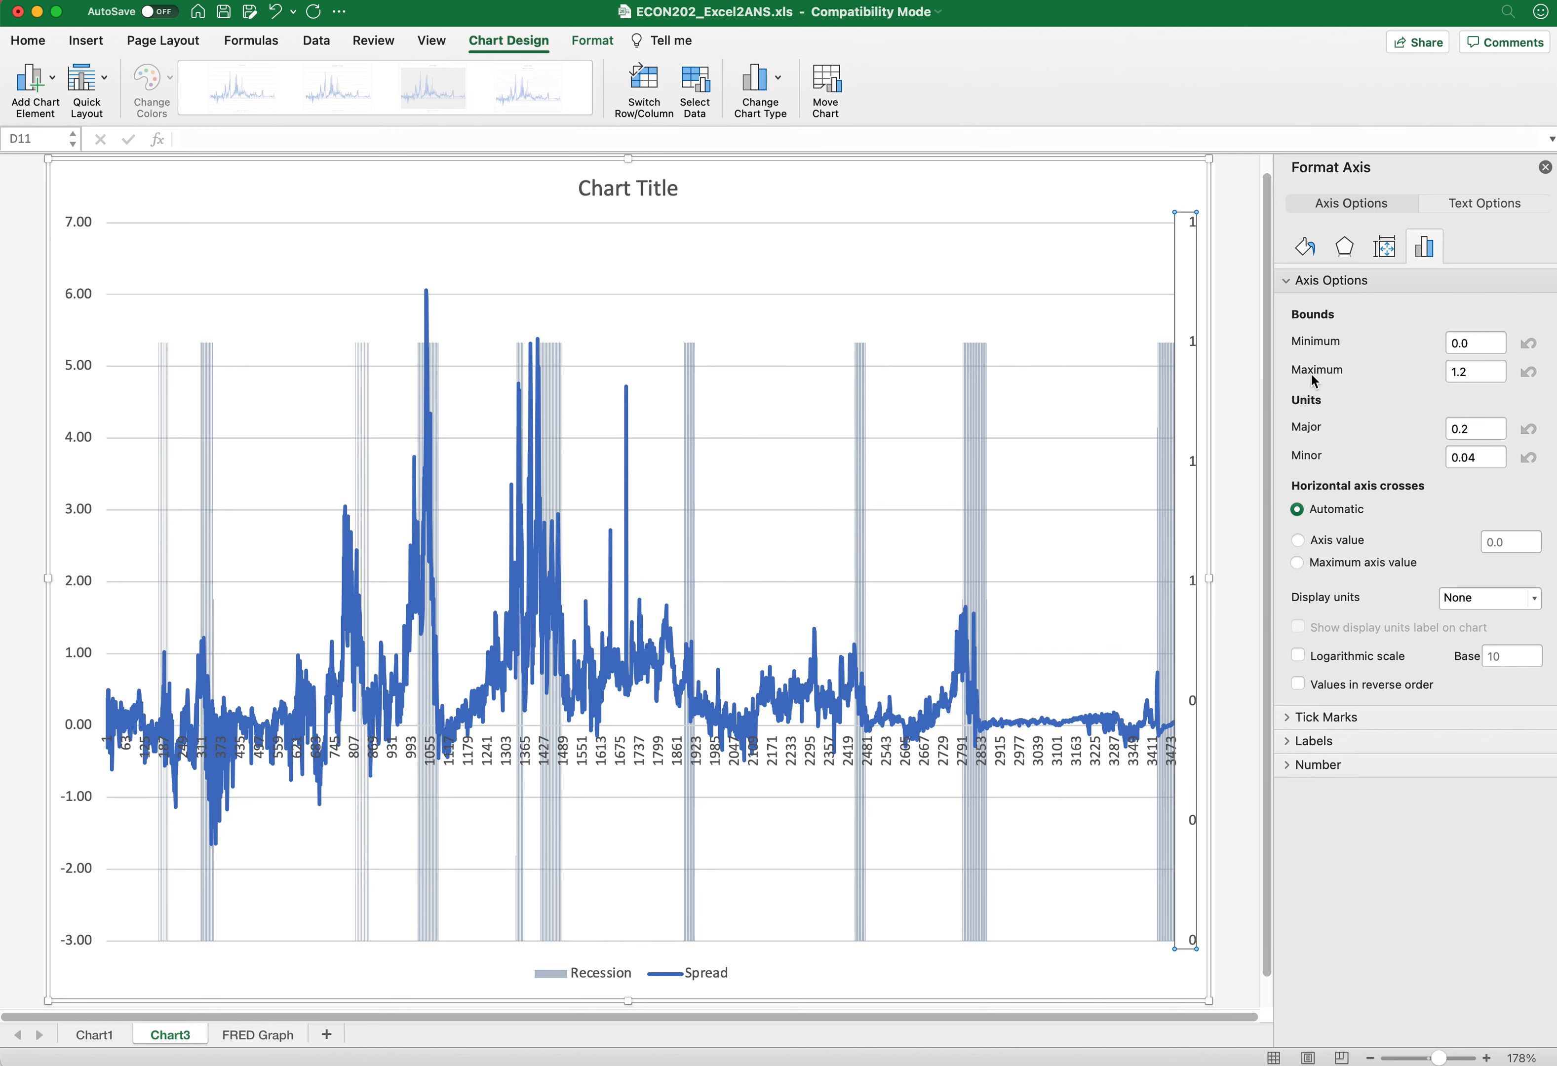
click(1475, 374)
key(BackSpace)
key(BackSpace)
key(Tab)
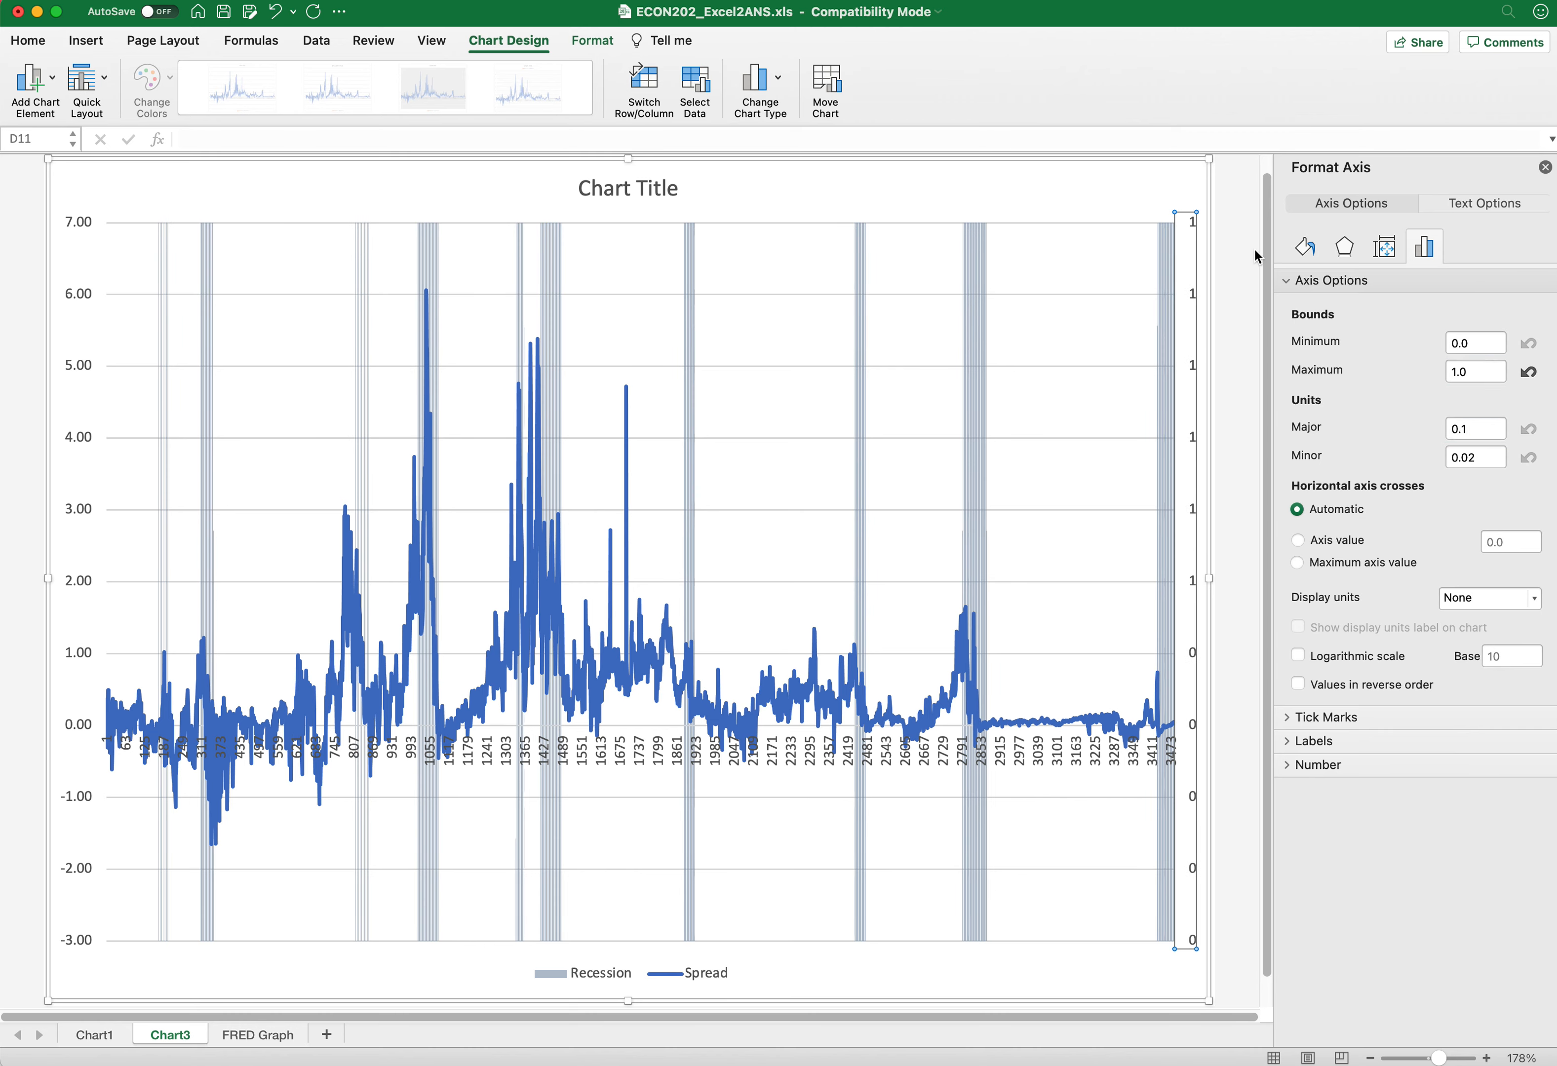
mouse_move(976, 230)
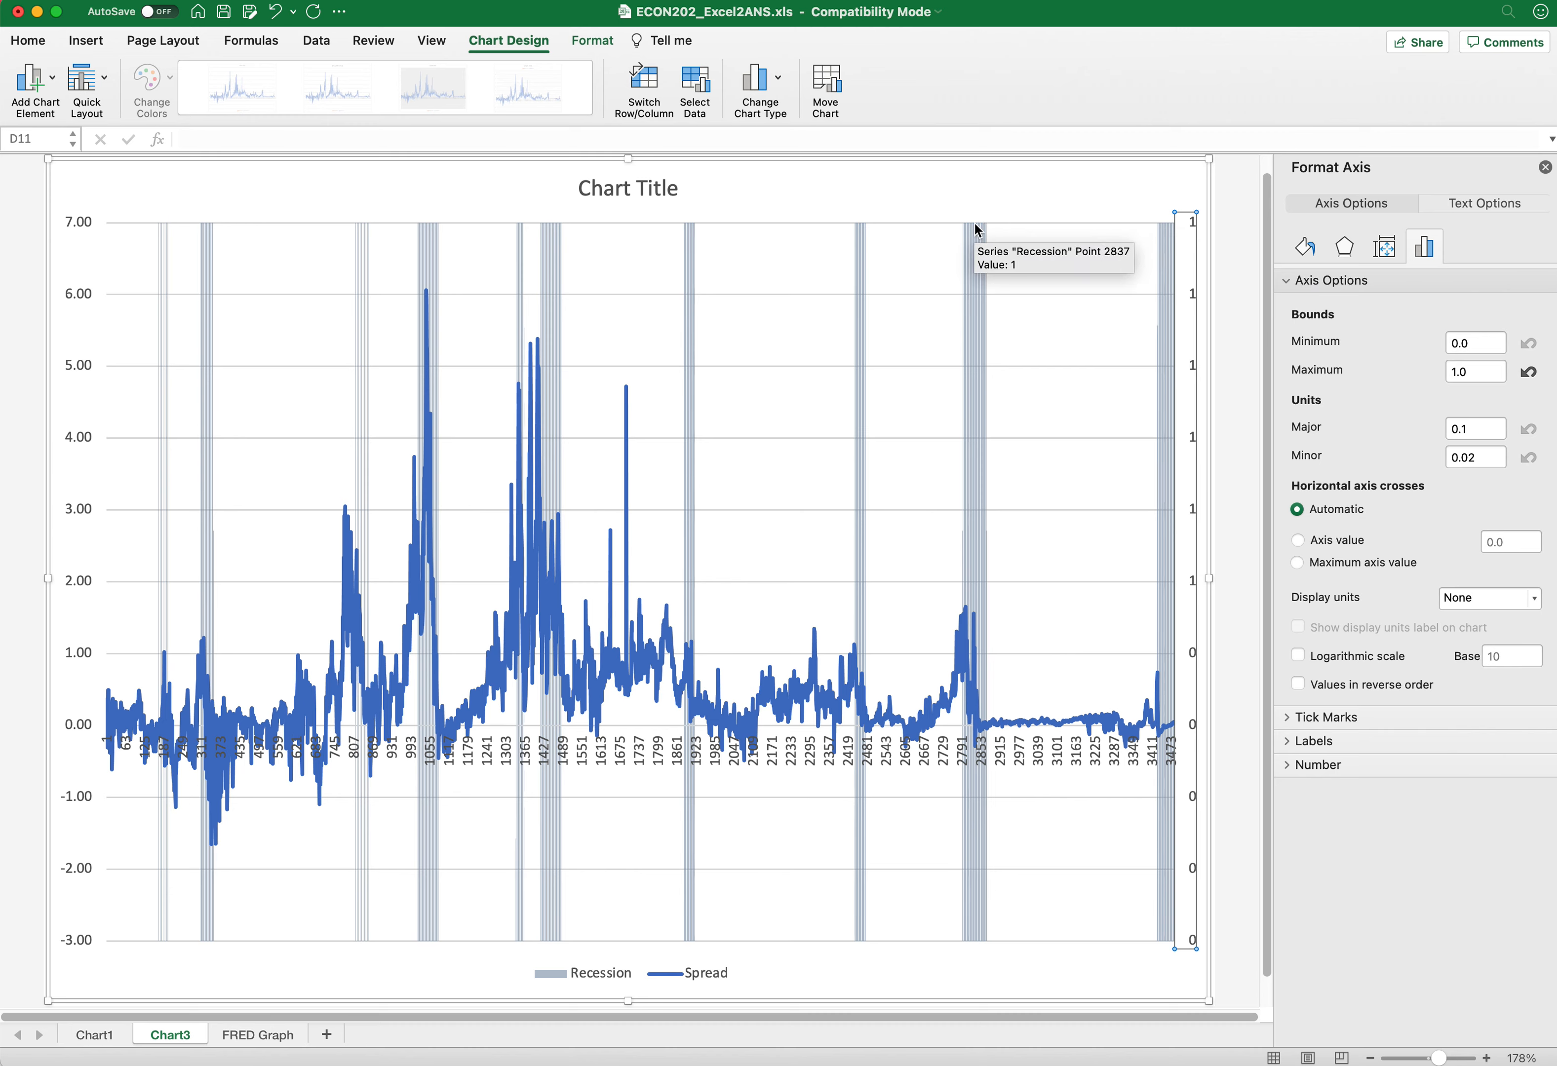
Step: Hide the secondary vertical axis by setting its major tick marks and label position to None
mouse_move(985, 376)
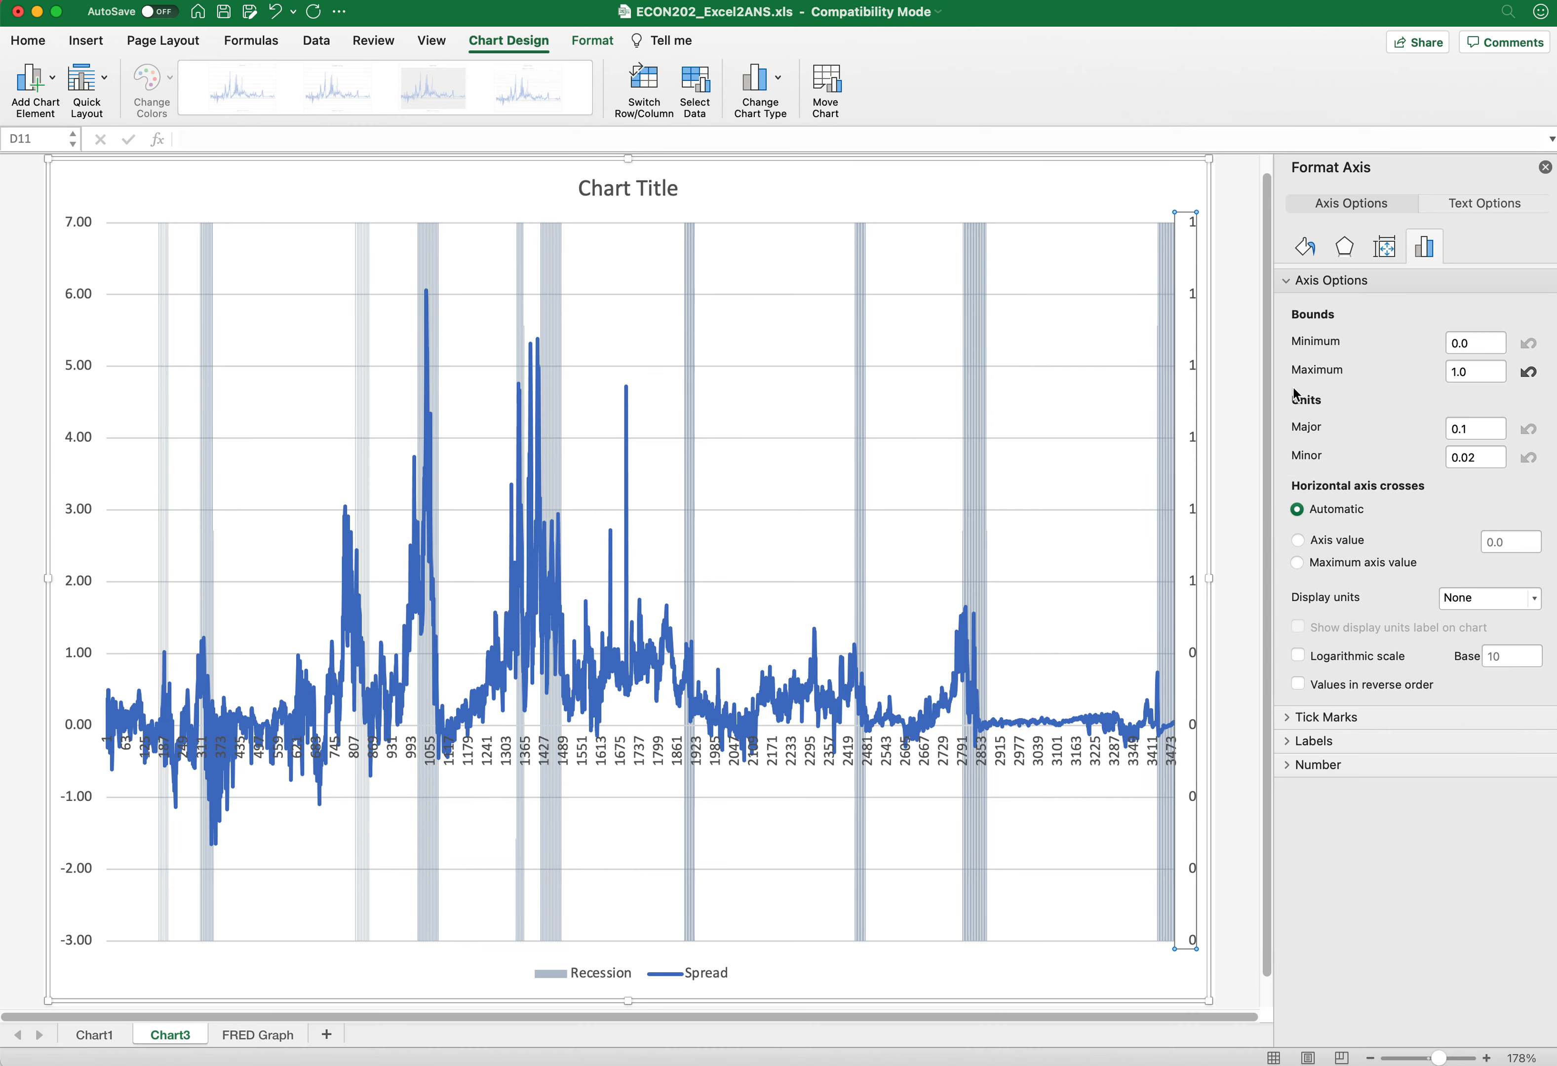
click(1288, 718)
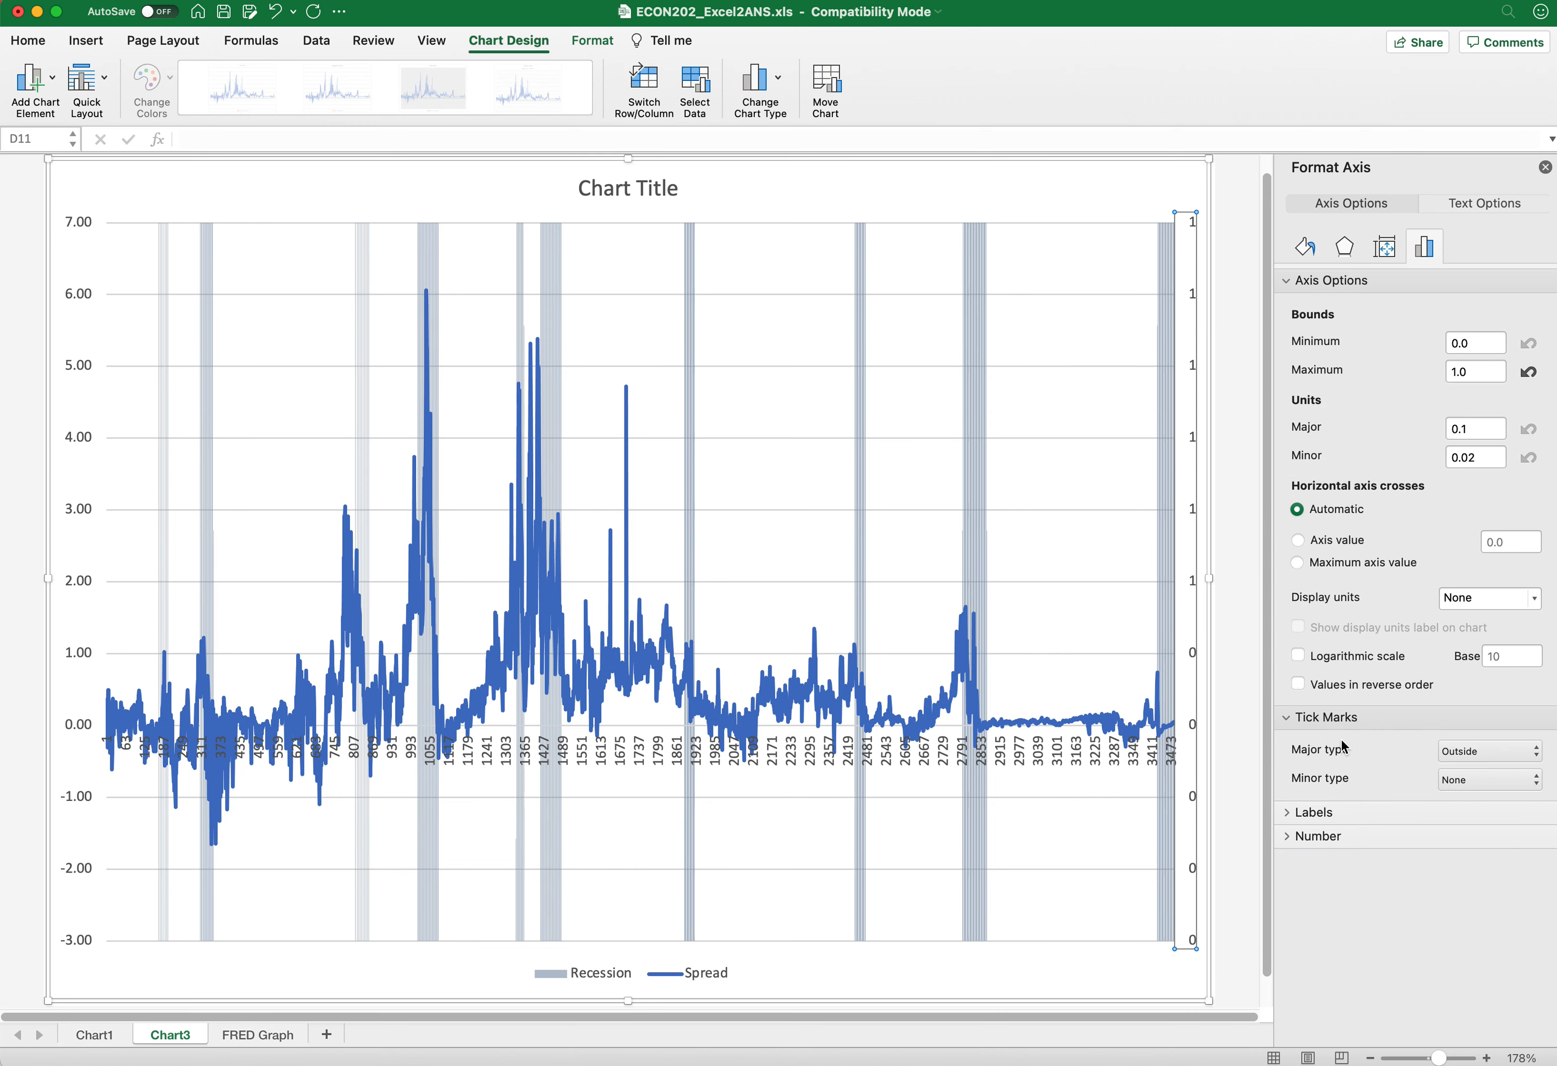
click(1538, 755)
click(1521, 717)
click(1290, 814)
click(1538, 849)
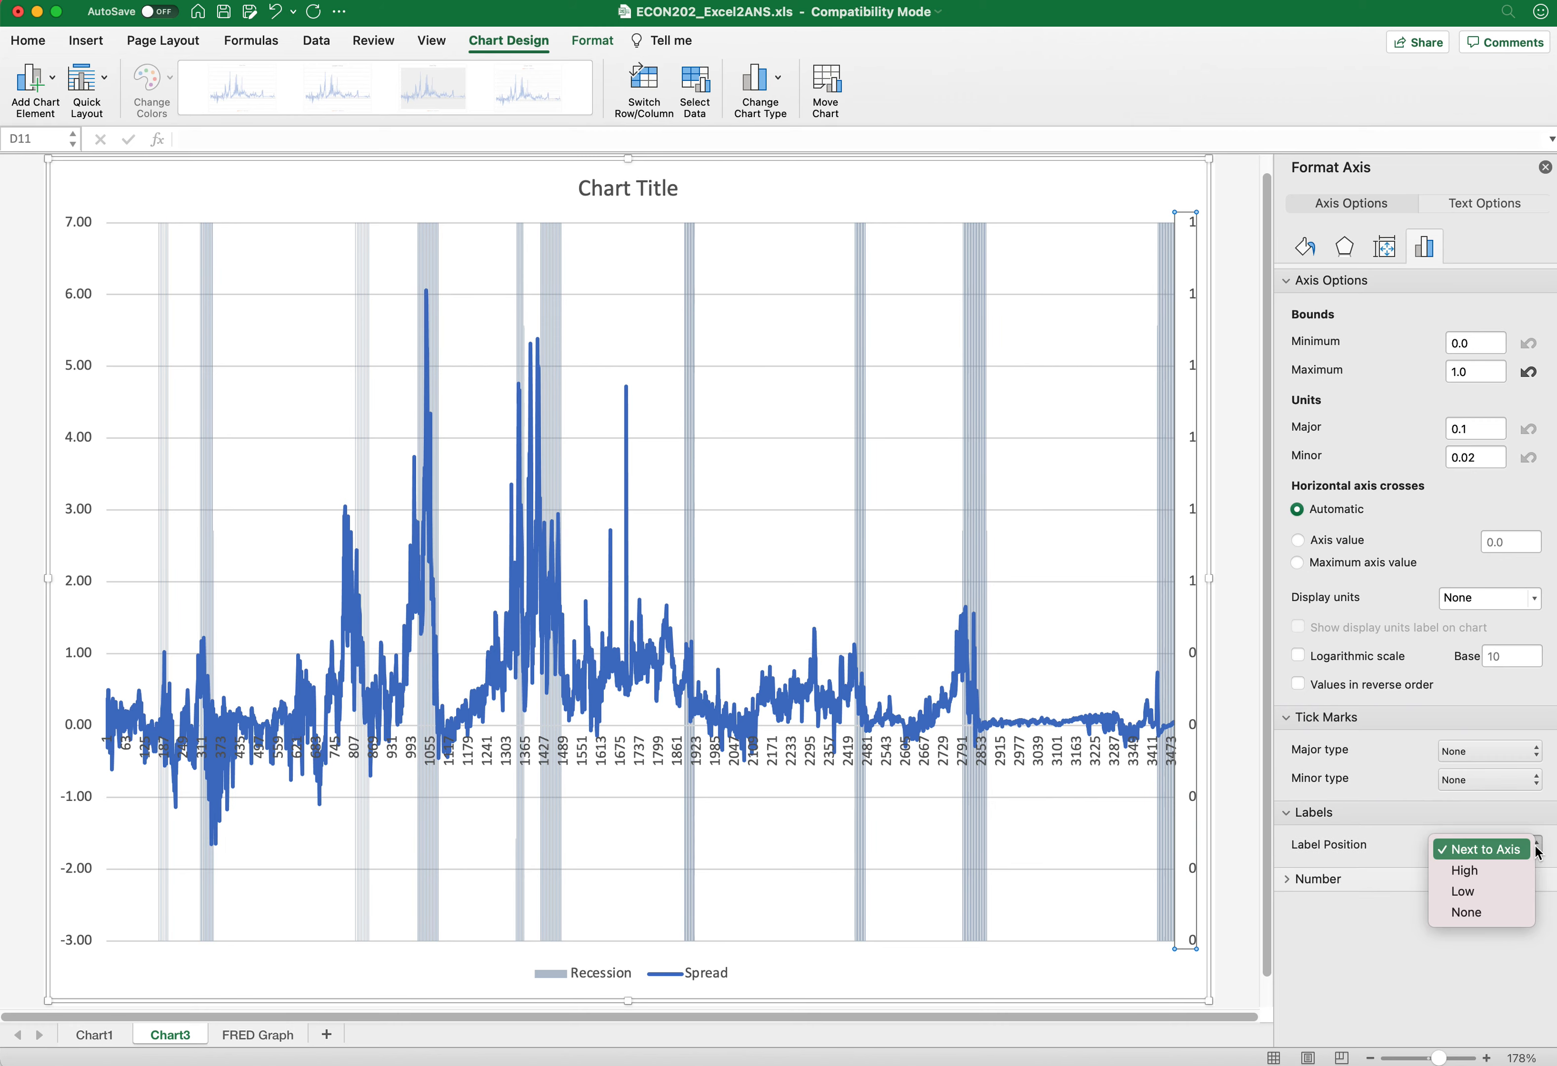
click(1499, 913)
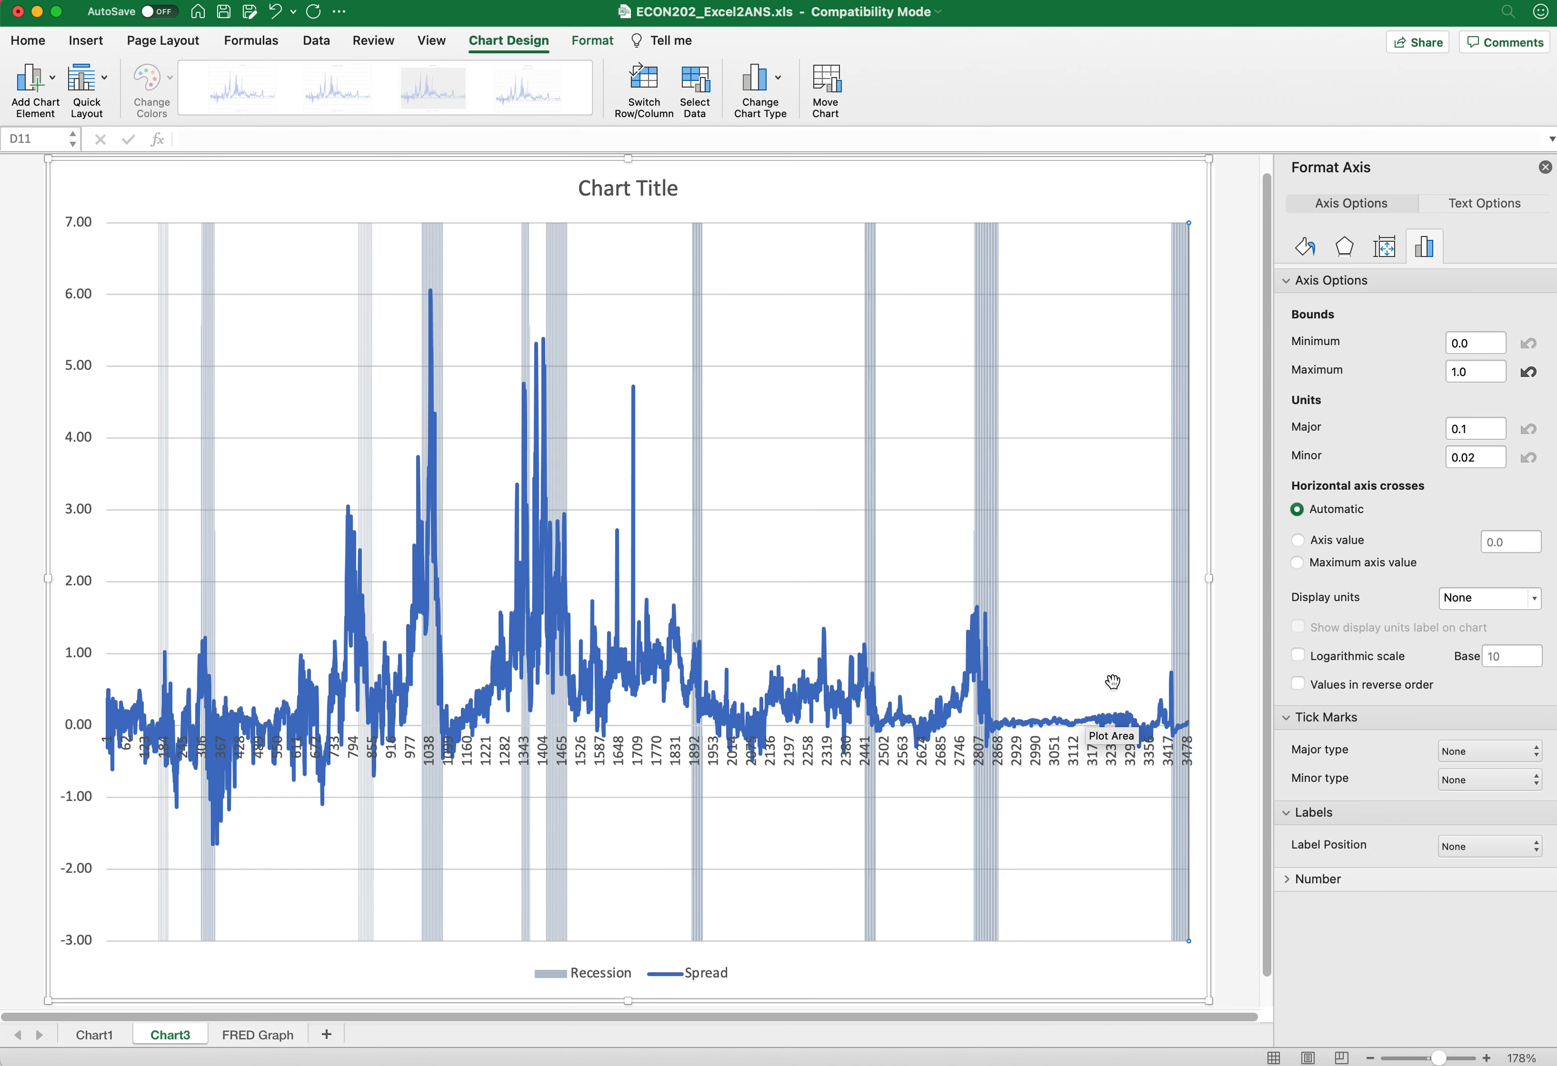
Step: Use the observation dates in 'FRED Graph'!$A$12:$A$3495 as the chart's horizontal category axis labels
right_click(825, 636)
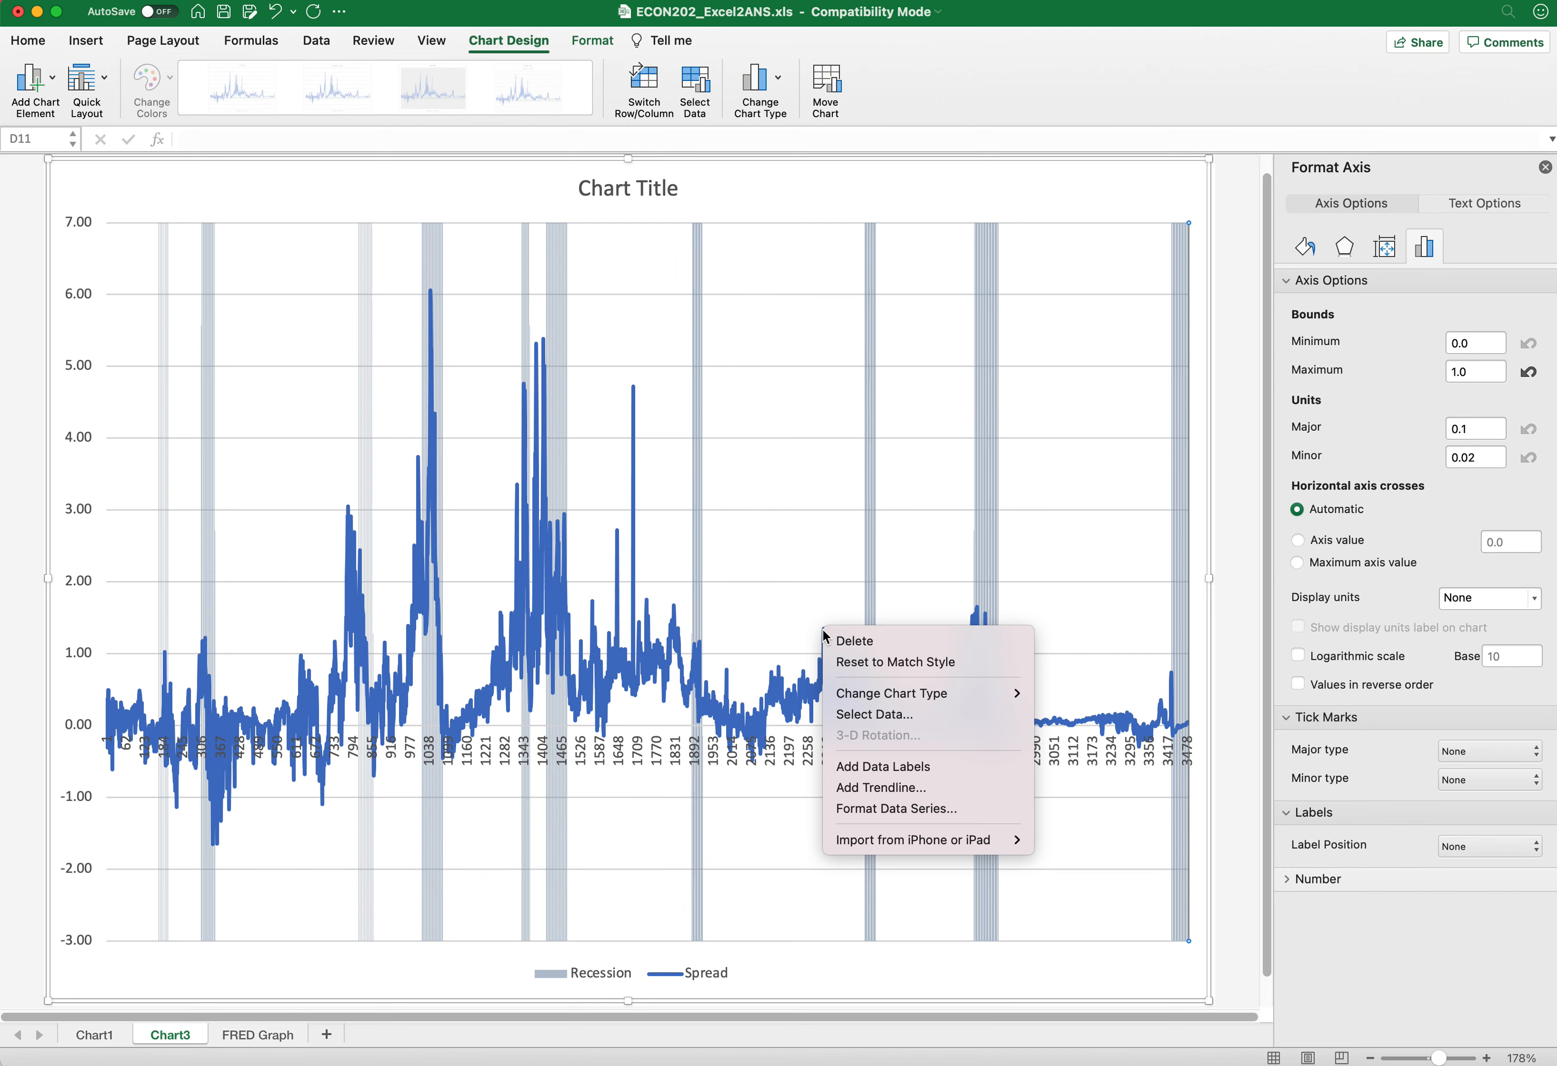
click(876, 715)
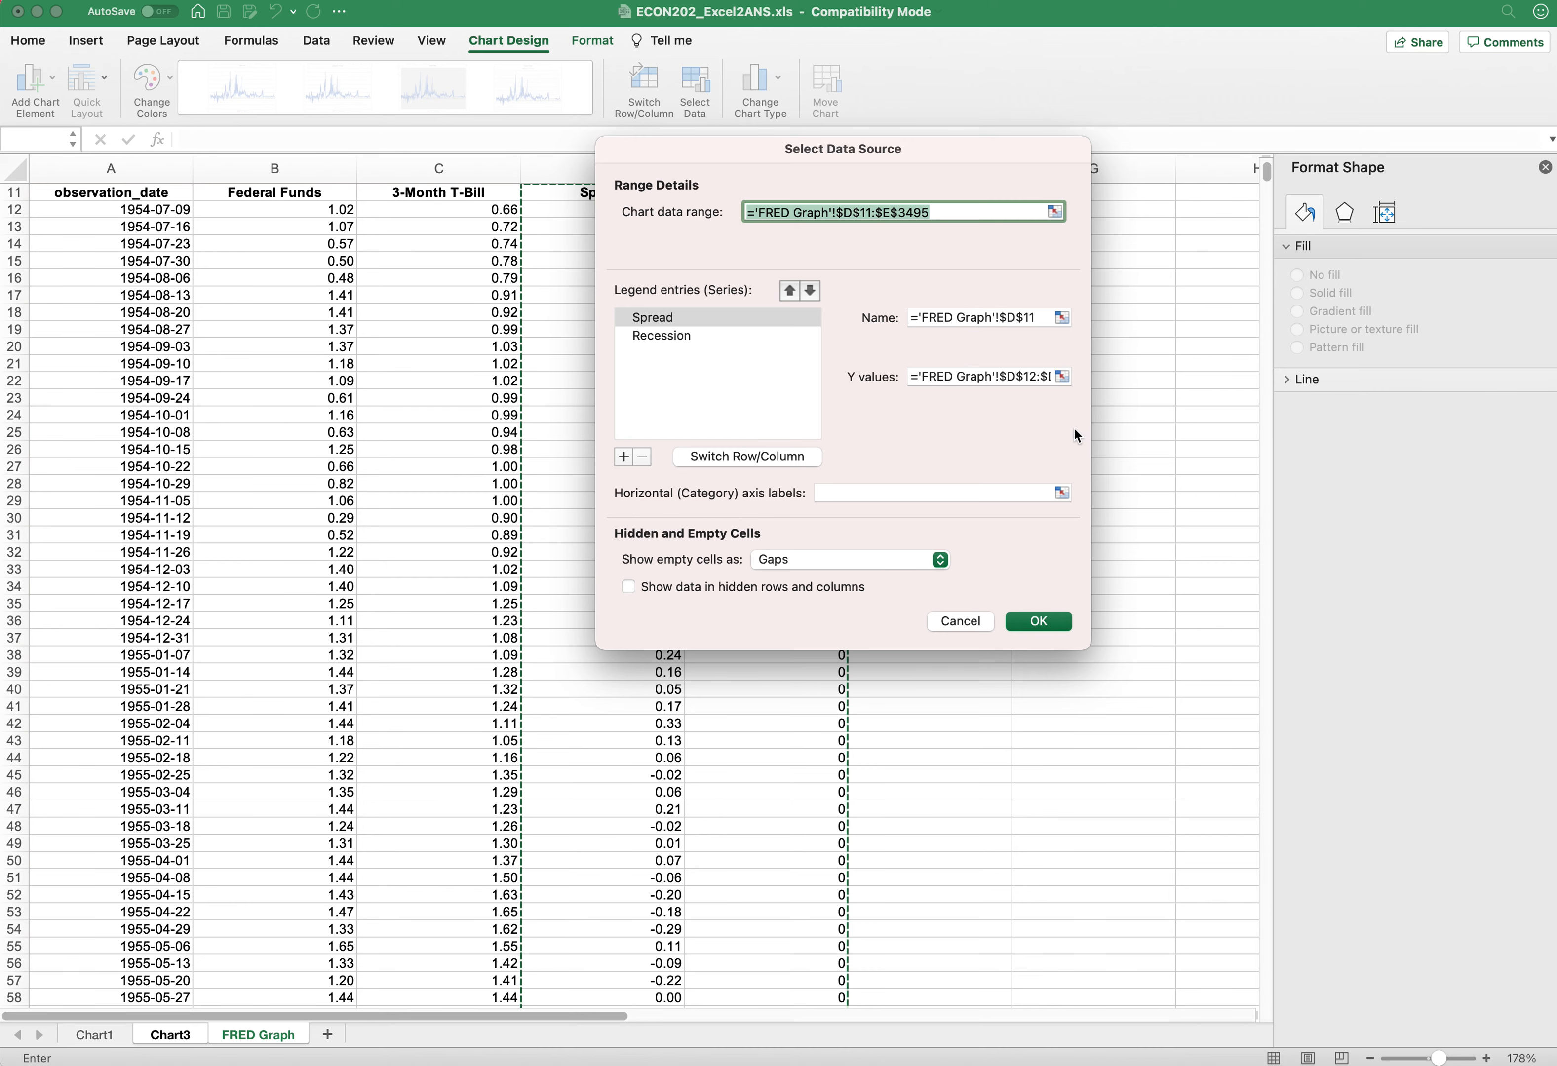
click(1062, 490)
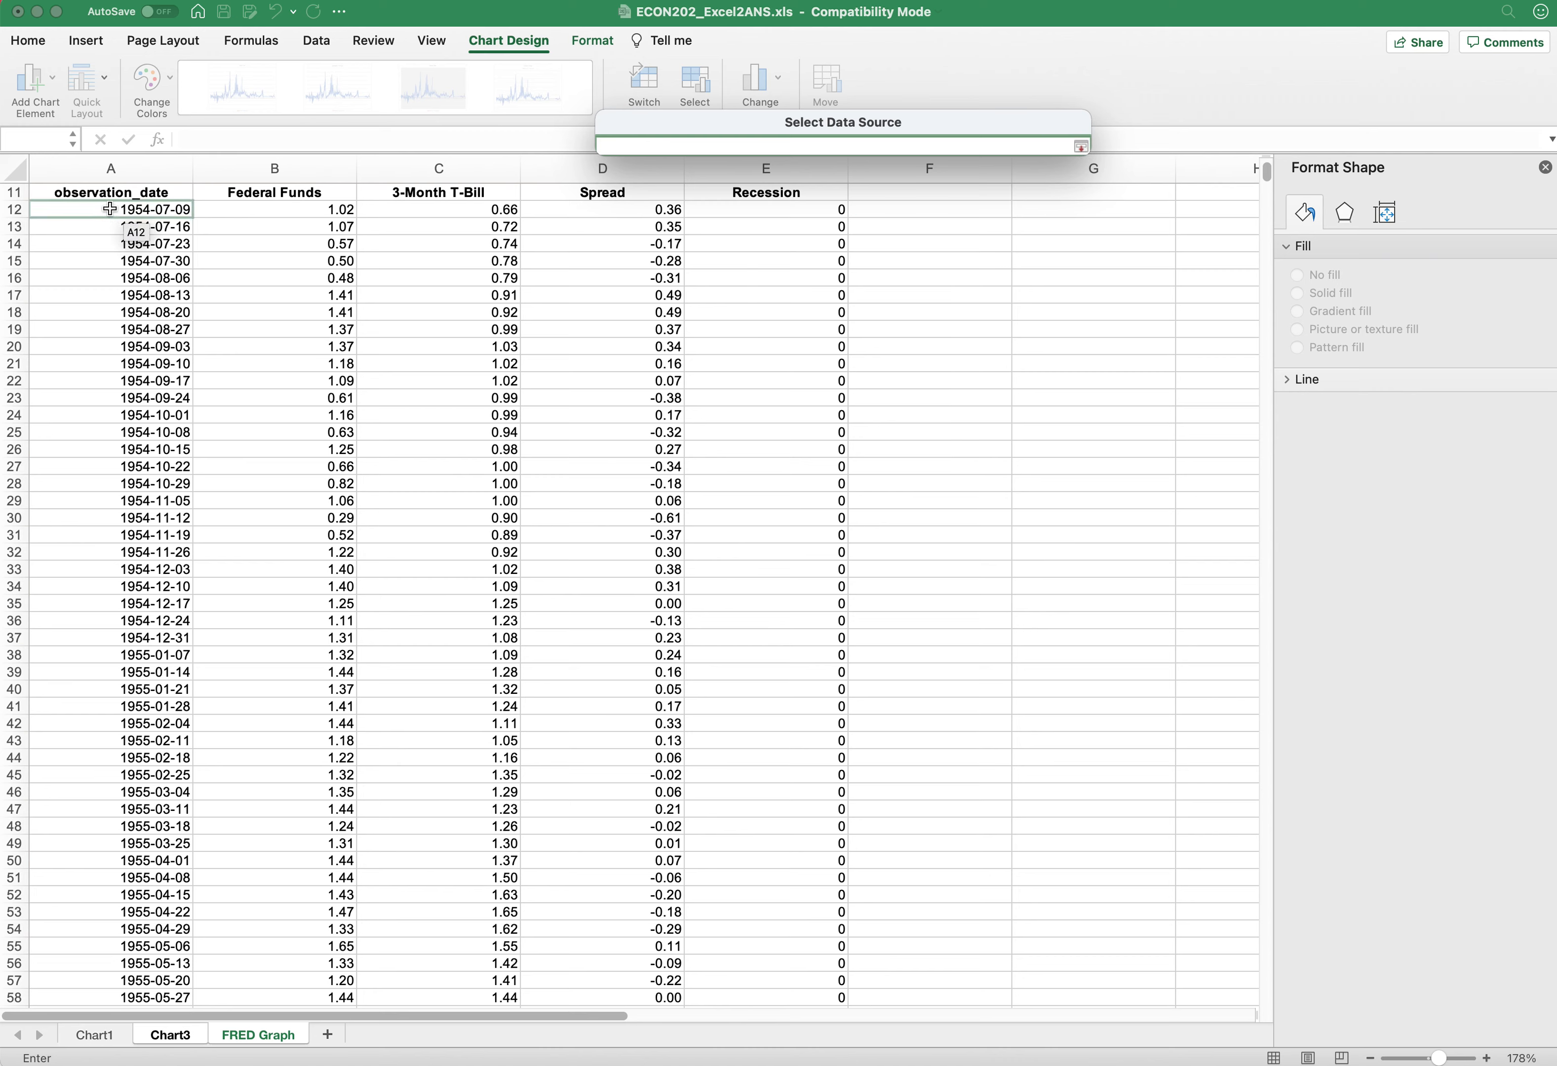
click(110, 209)
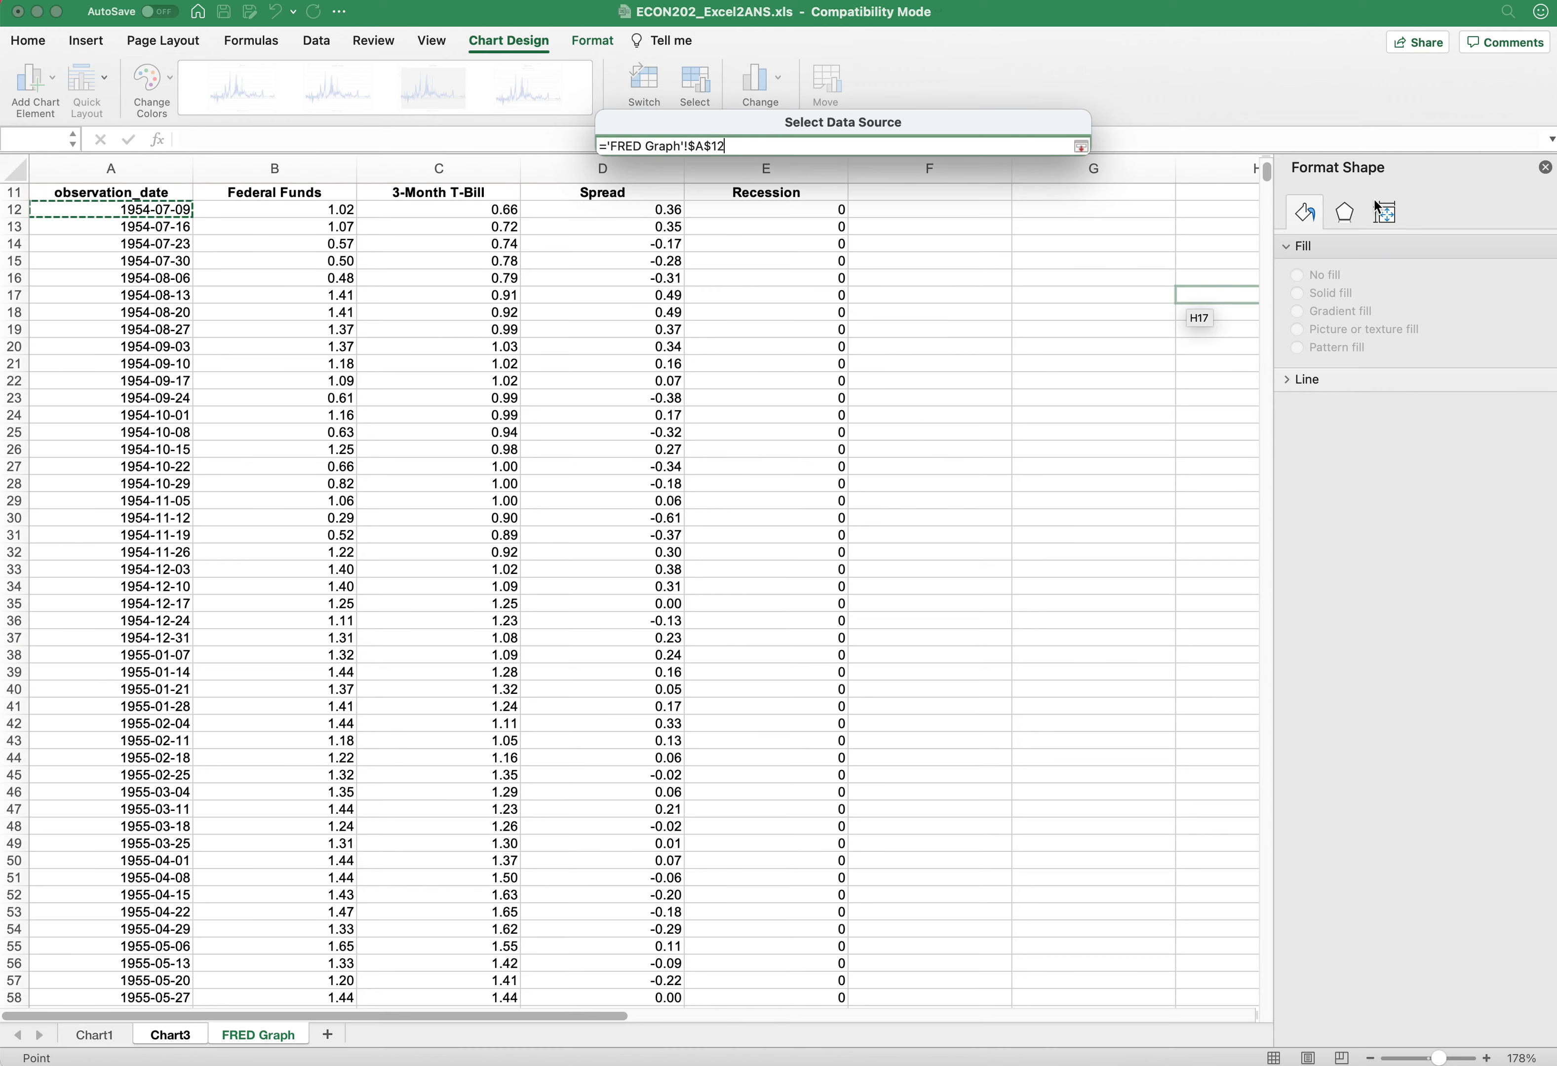
drag(1270, 170, 1287, 1005)
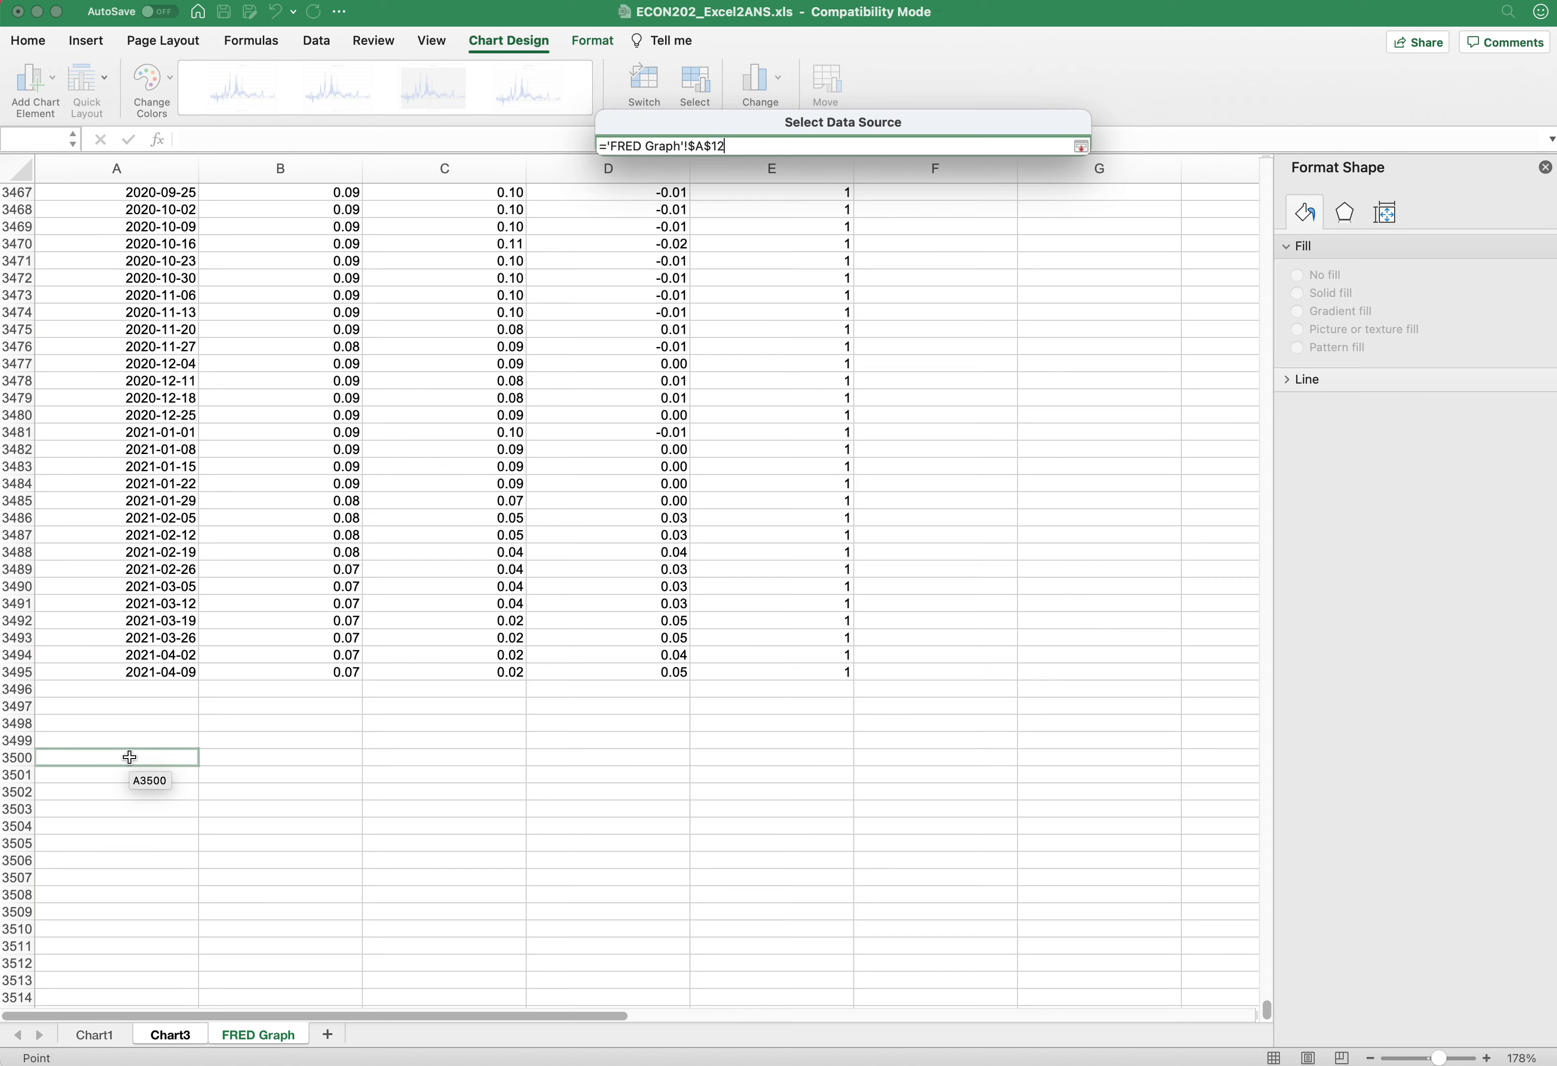
shift+click(127, 674)
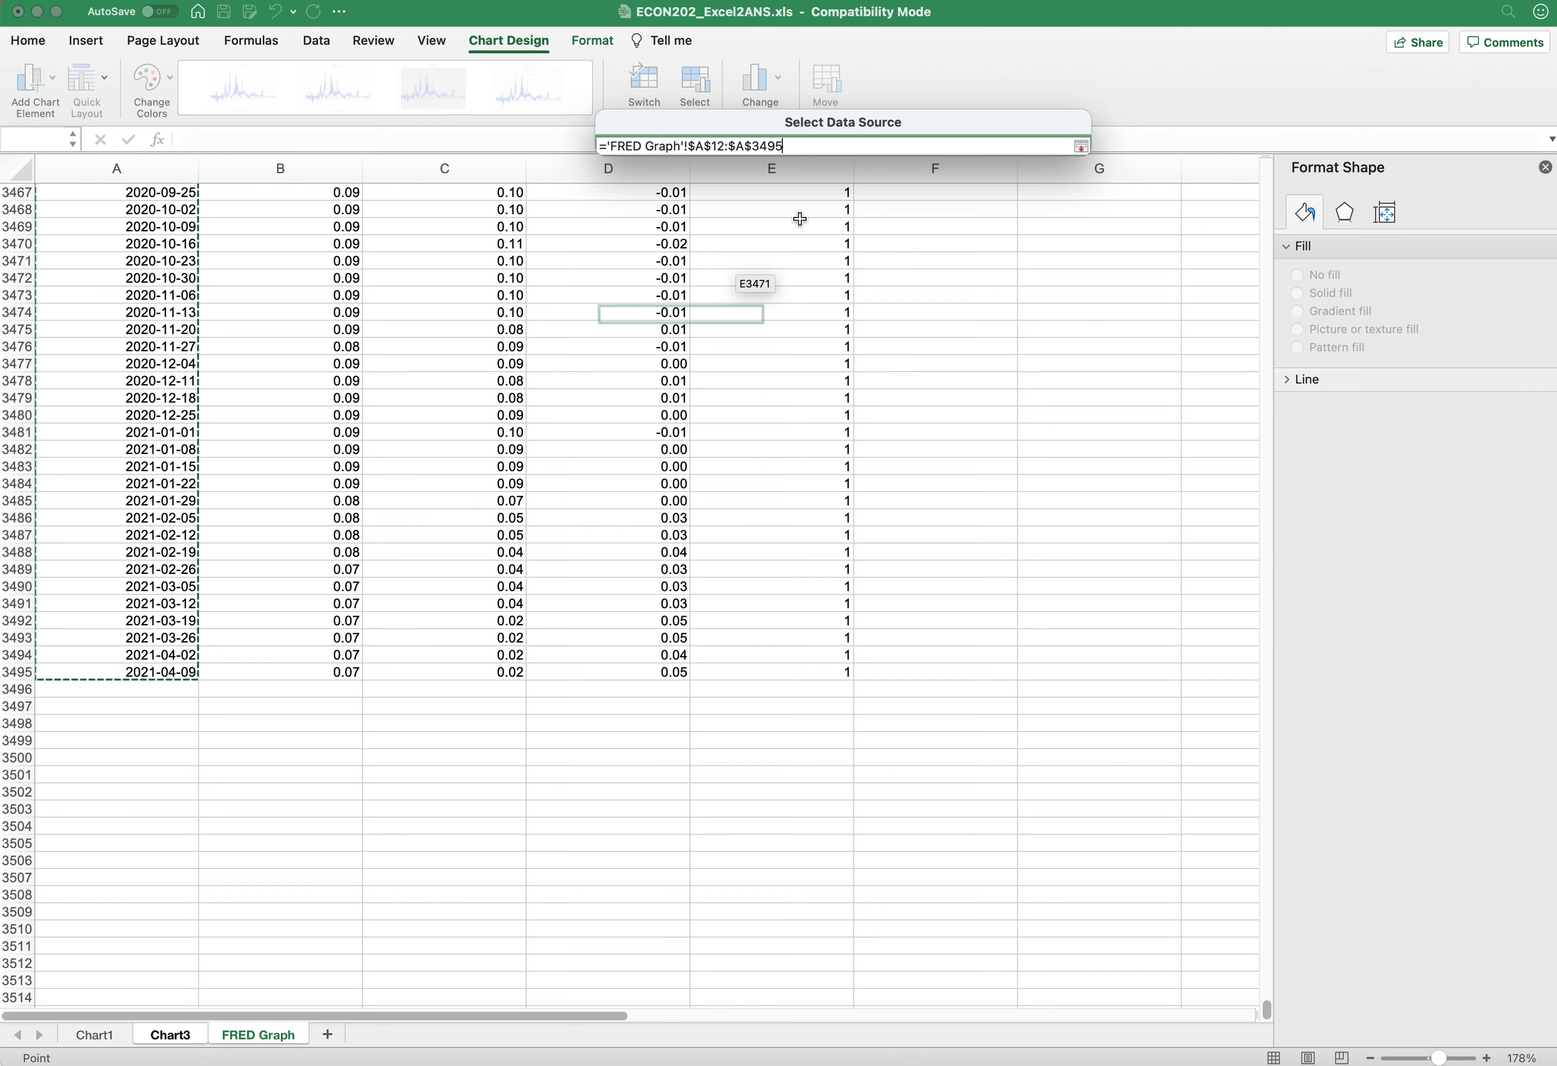
click(1078, 144)
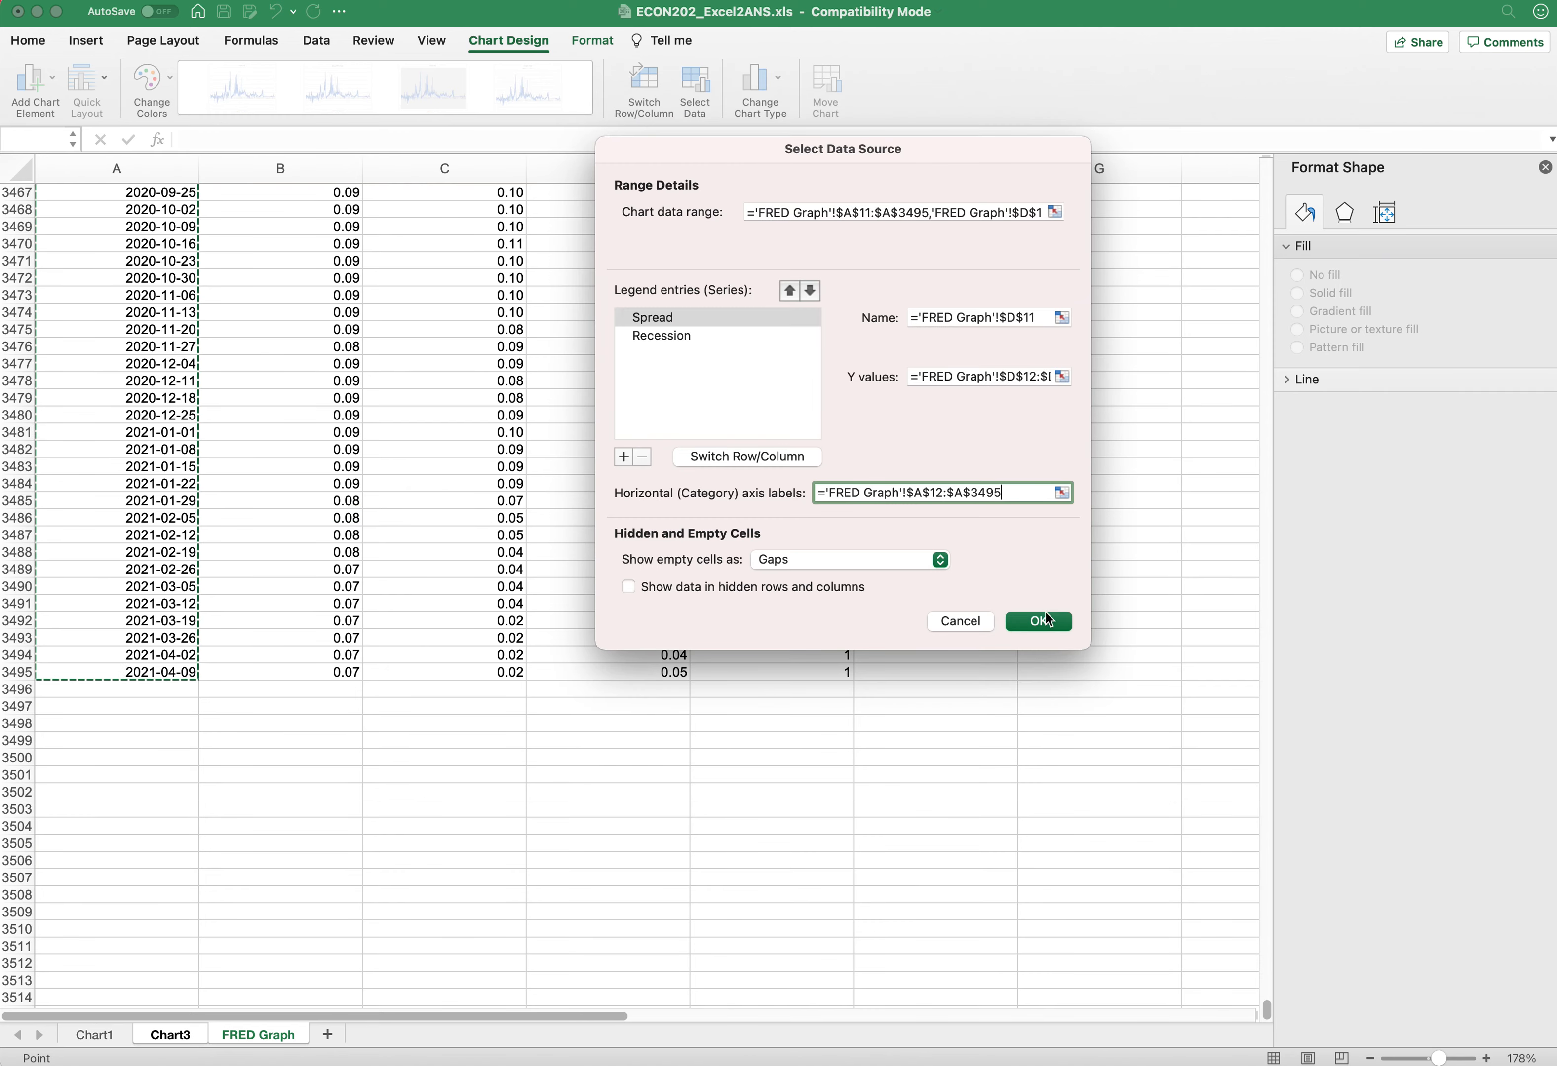
click(1043, 623)
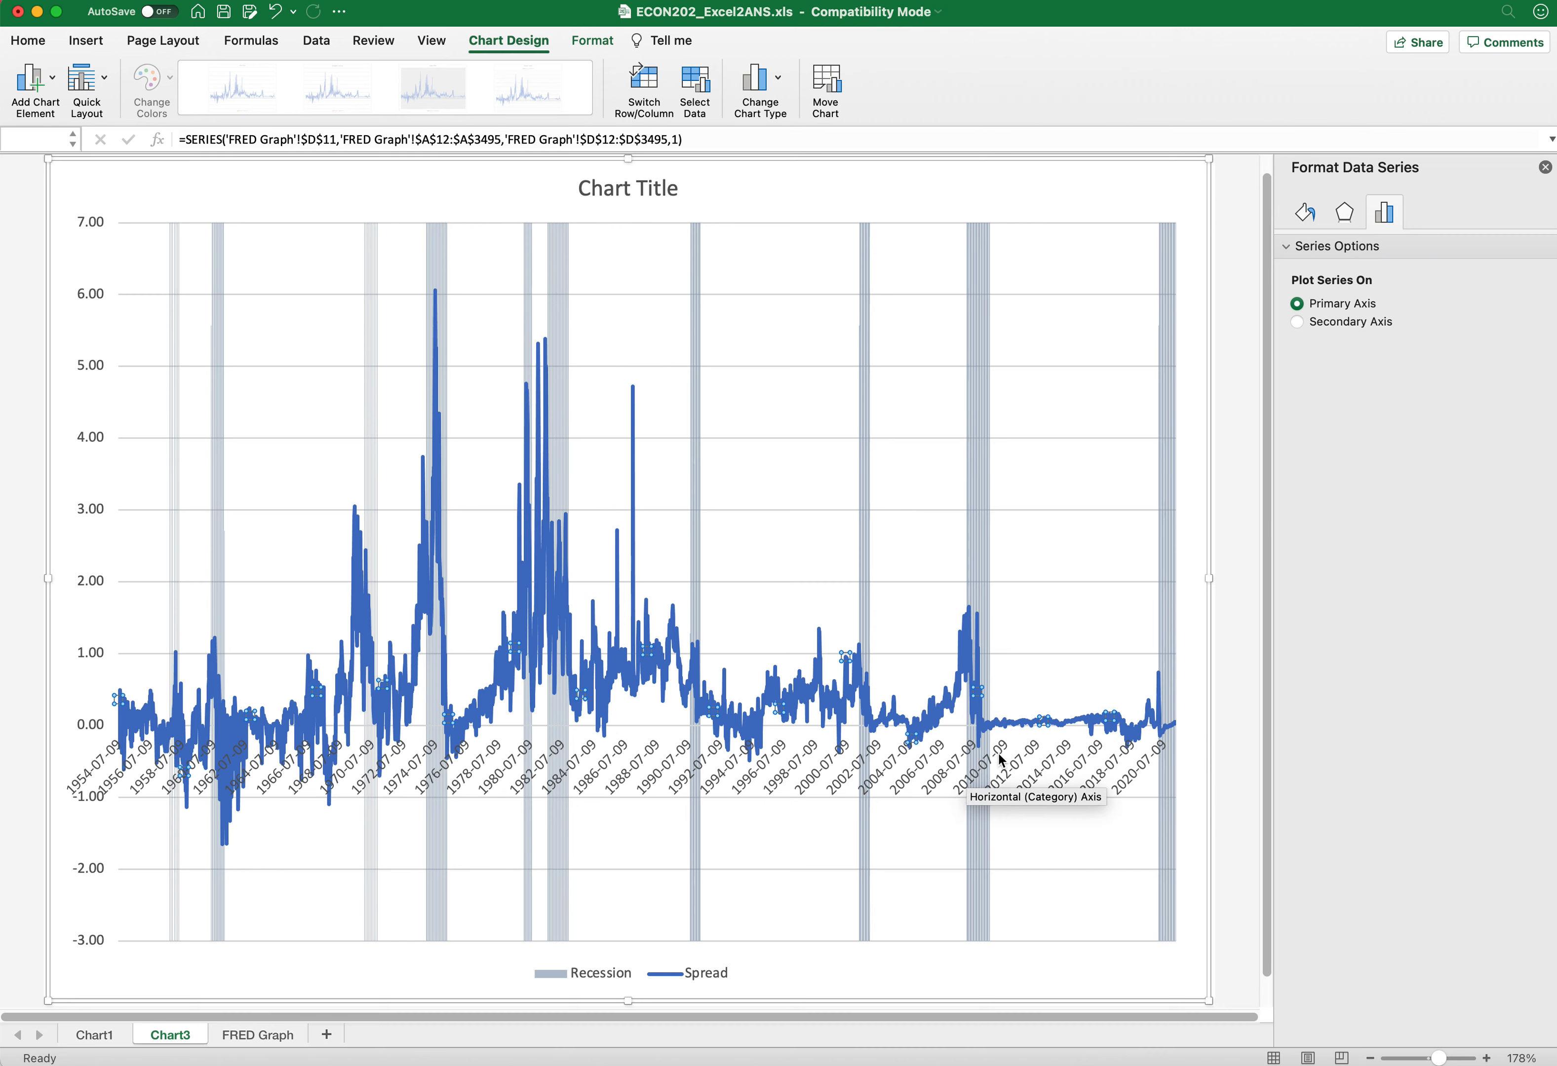
Step: Make the date labels on the horizontal axis bold
click(1028, 754)
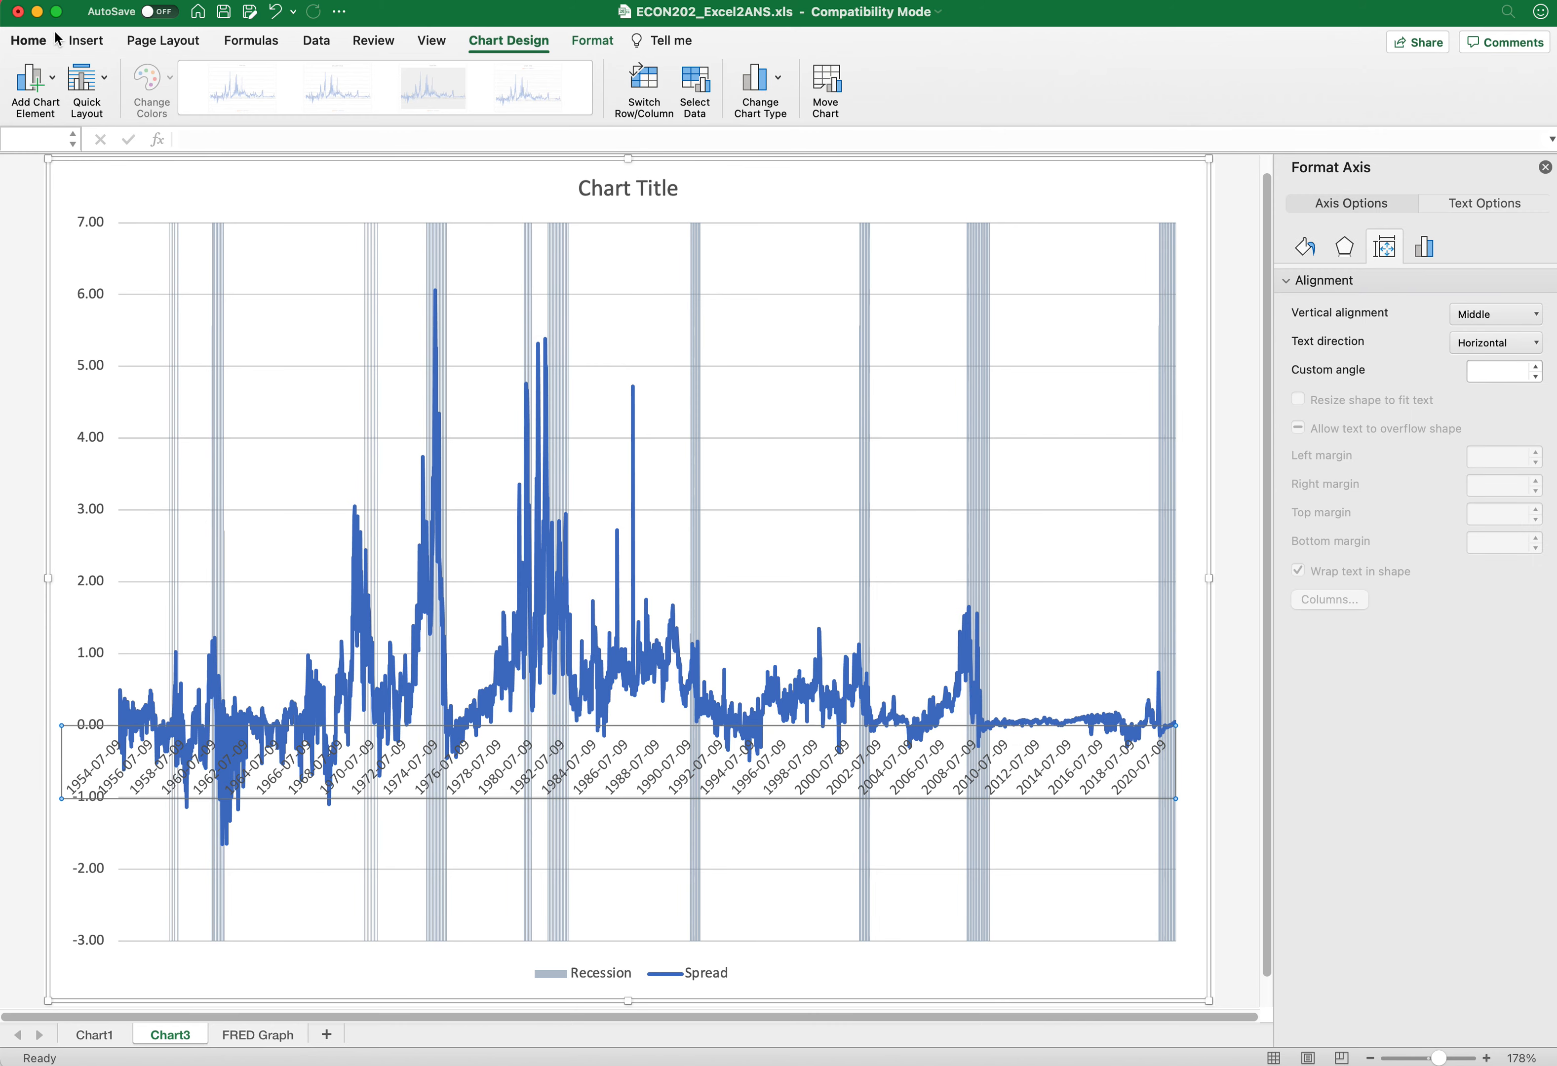
click(27, 41)
click(152, 104)
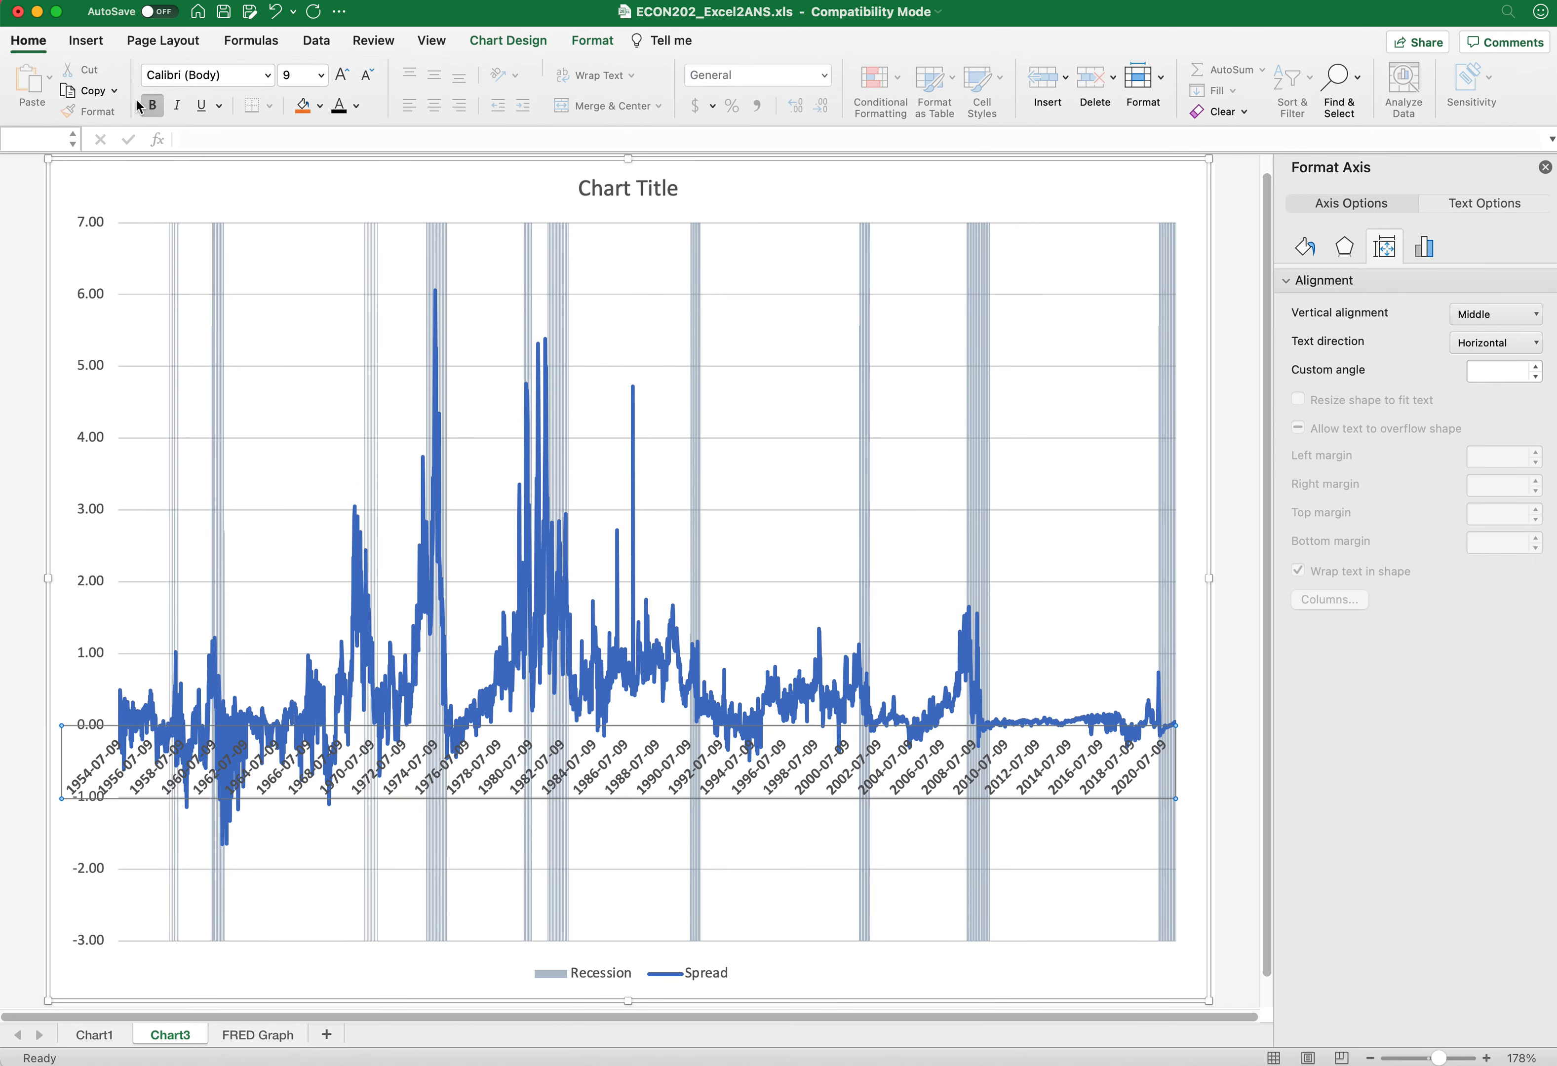
Step: Try a major unit of 1 year on the horizontal date axis
right_click(1138, 778)
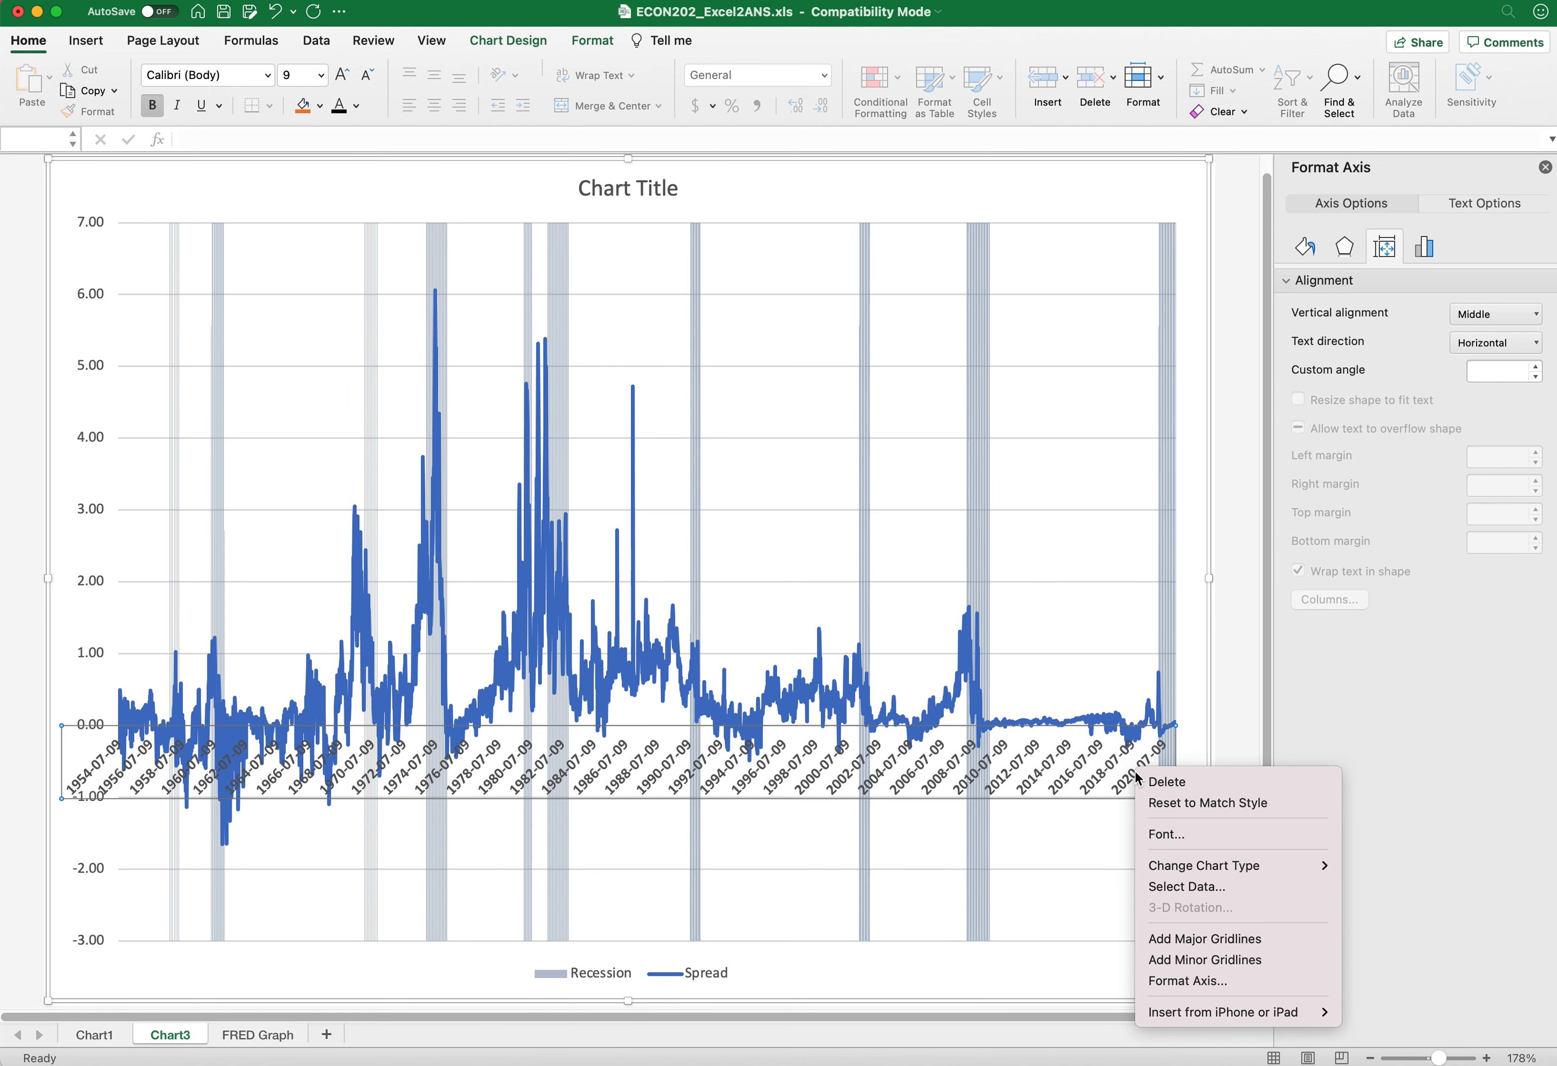
click(1175, 975)
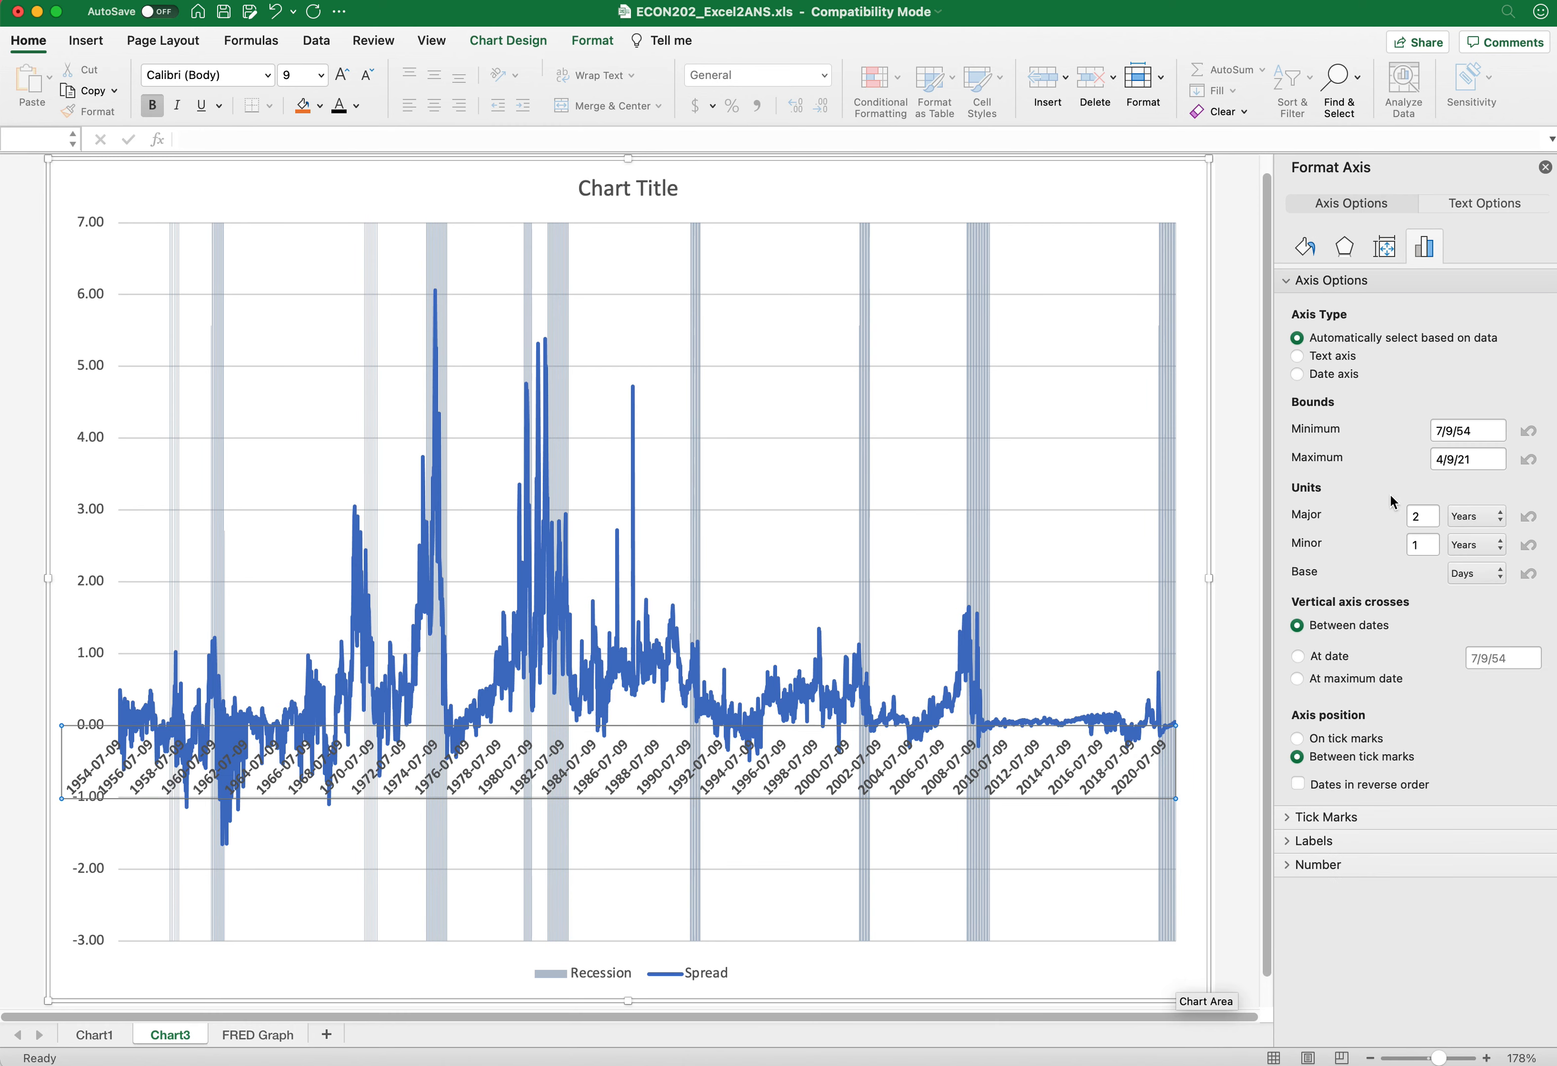
click(1424, 515)
key(Tab)
click(1432, 509)
drag(1431, 510, 1404, 511)
text(1)
key(Tab)
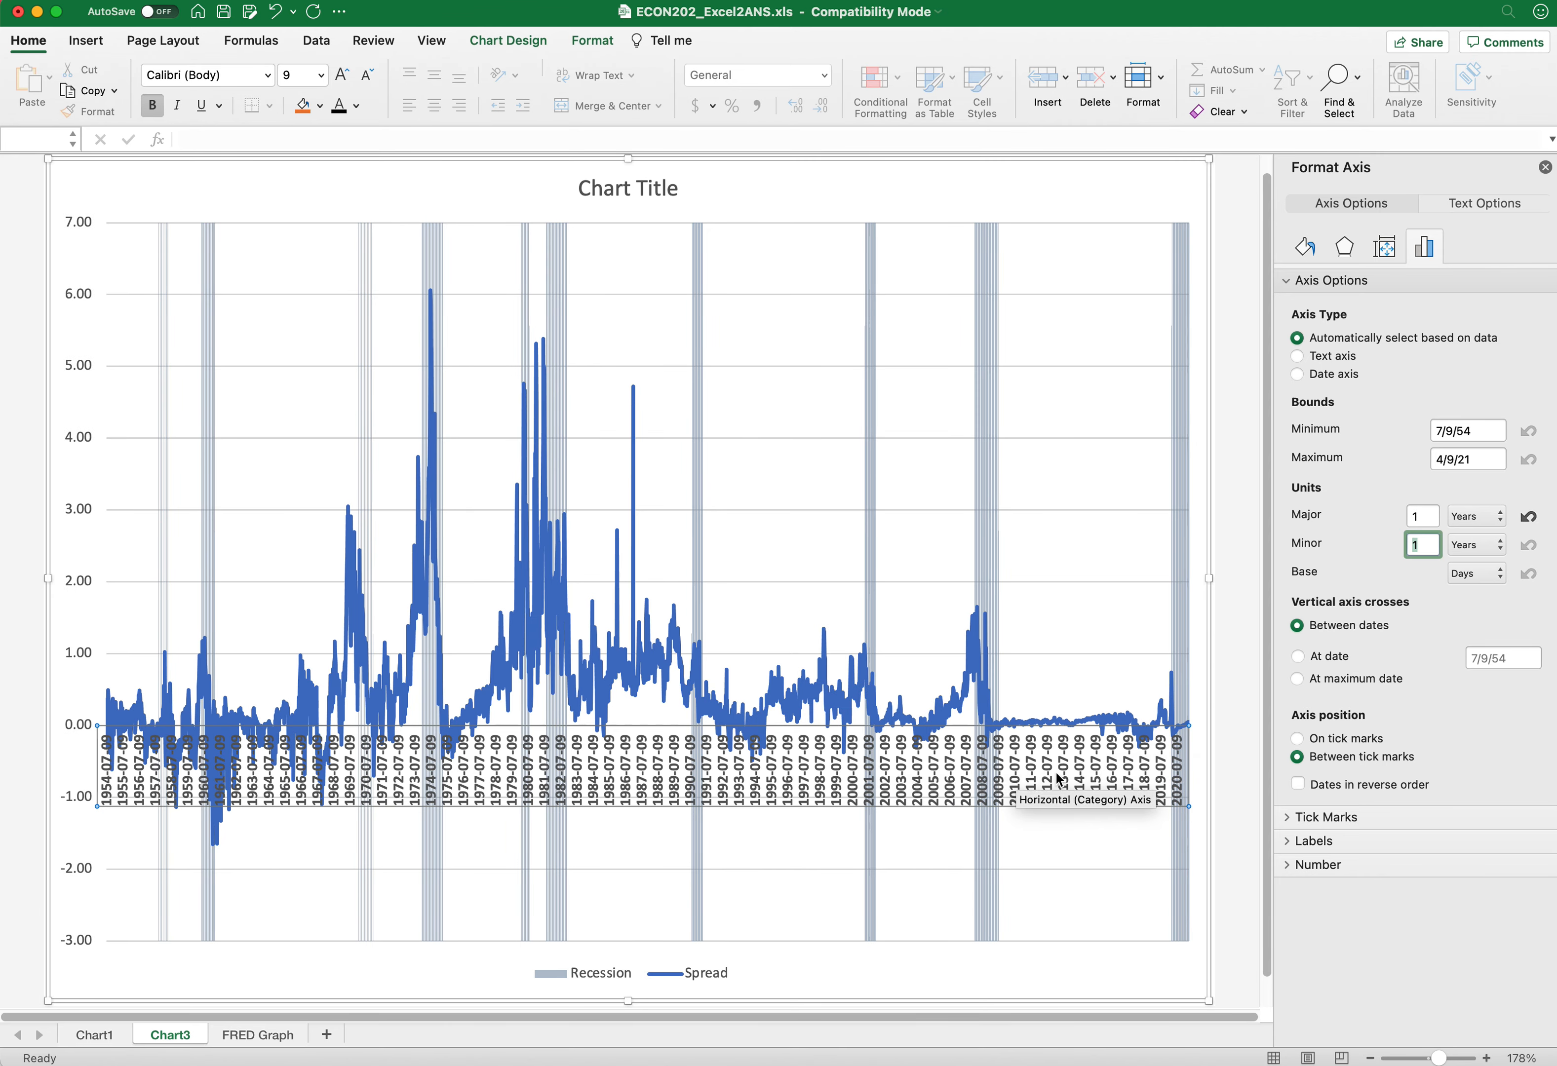
Step: Try a major unit of 4 years on the horizontal date axis
click(1424, 516)
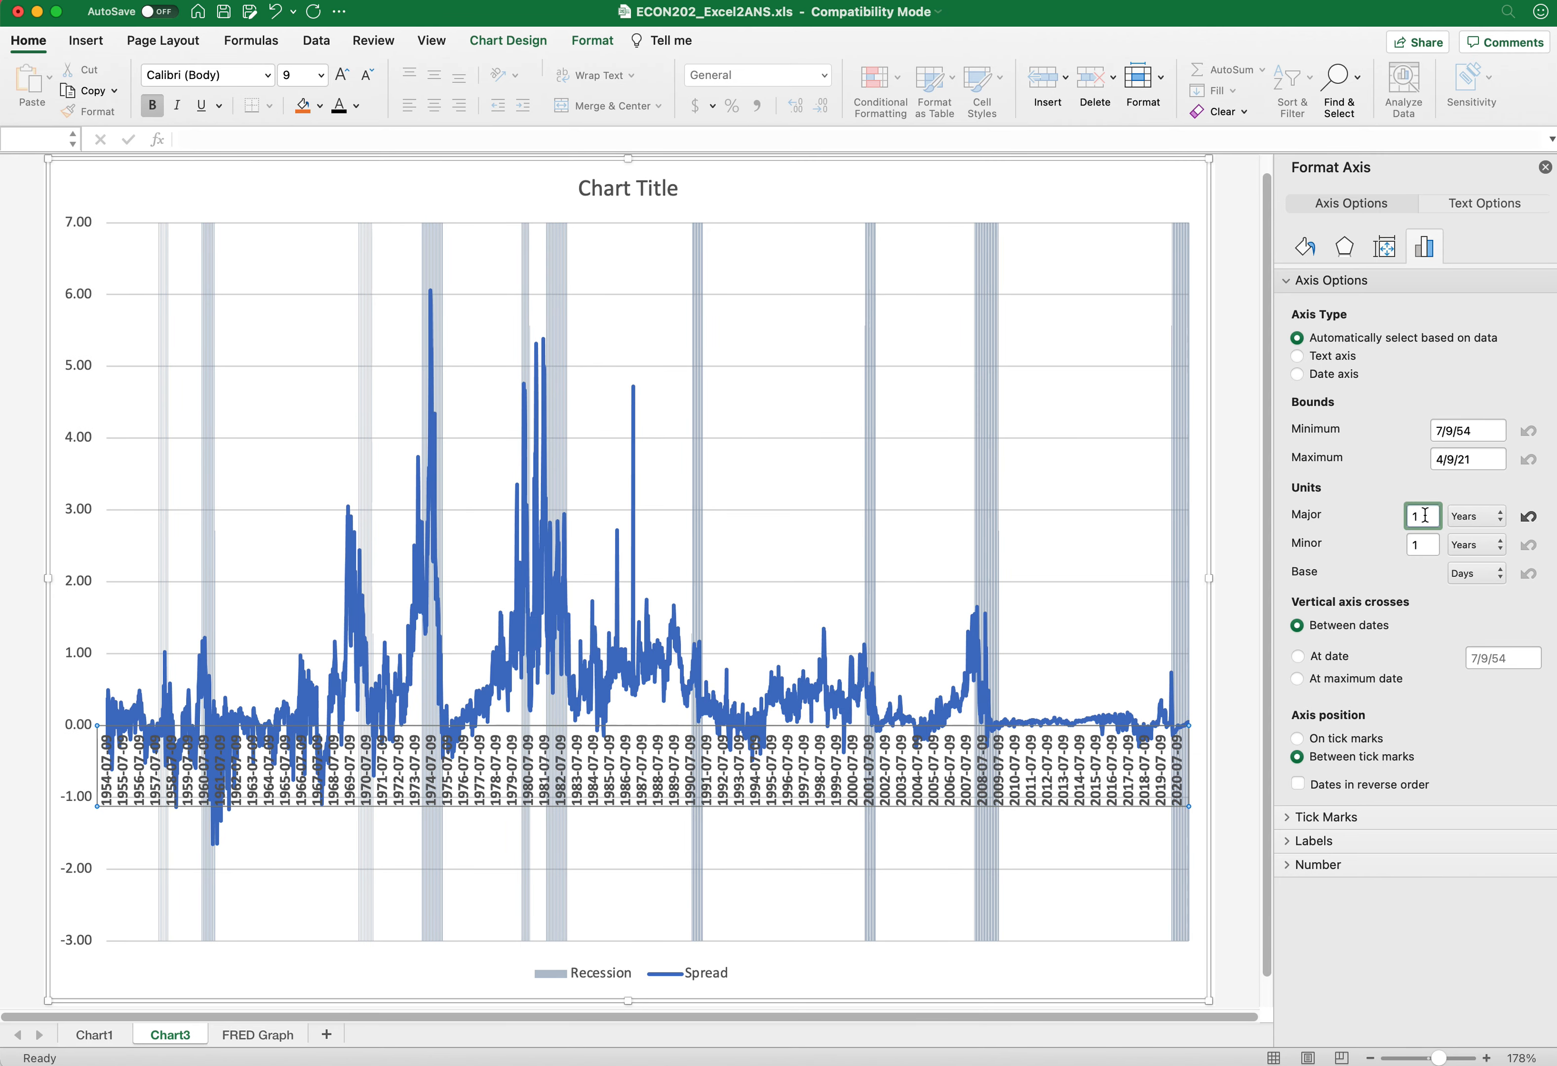
drag(1423, 515, 1410, 515)
key(Return)
click(1412, 516)
text(4)
key(Tab)
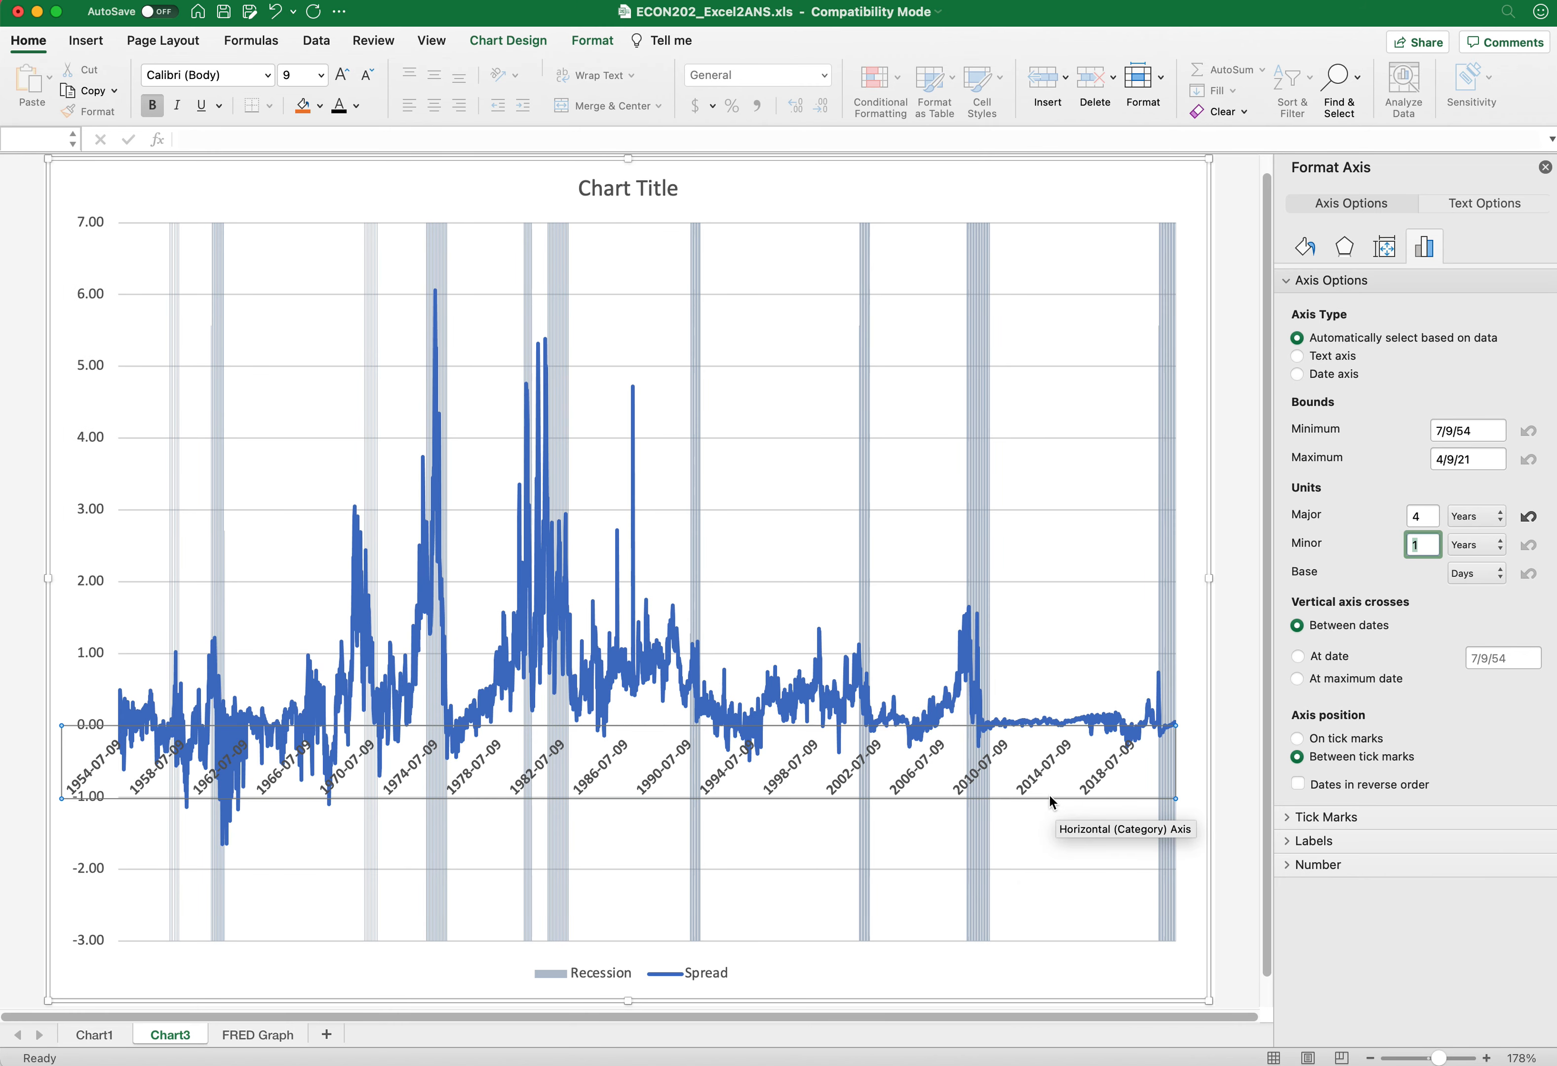
Step: Set the horizontal date axis major unit to 2 years
click(1429, 516)
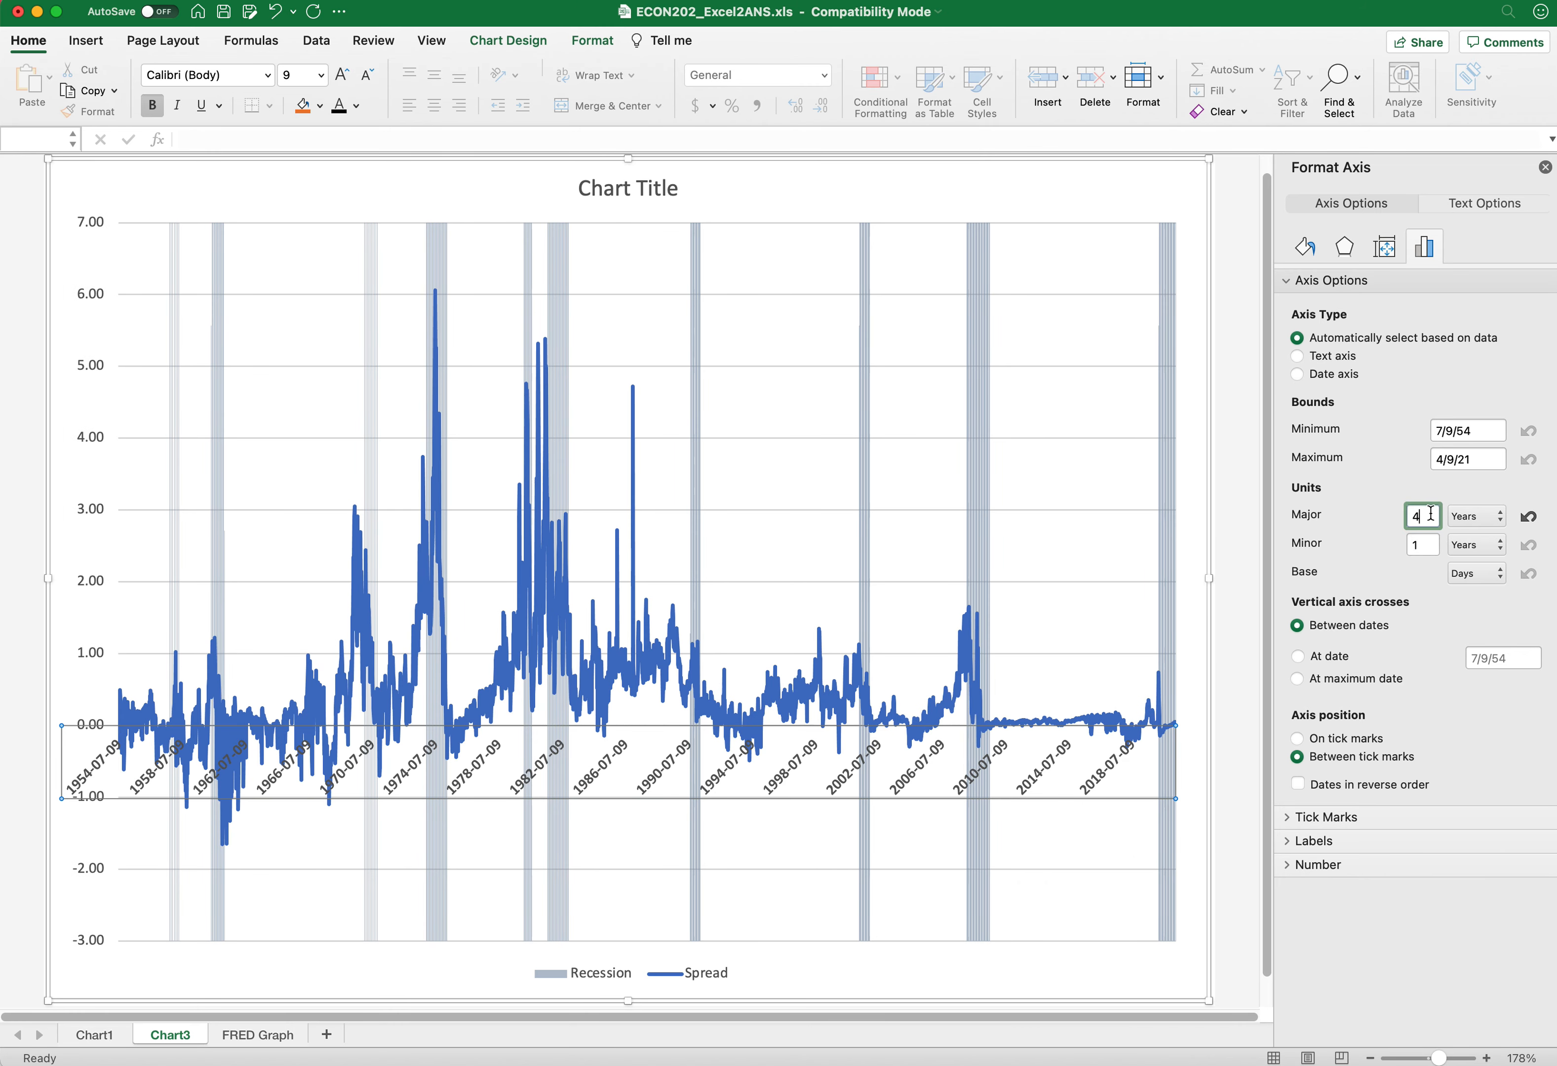
drag(1429, 513, 1390, 512)
text(2)
key(Tab)
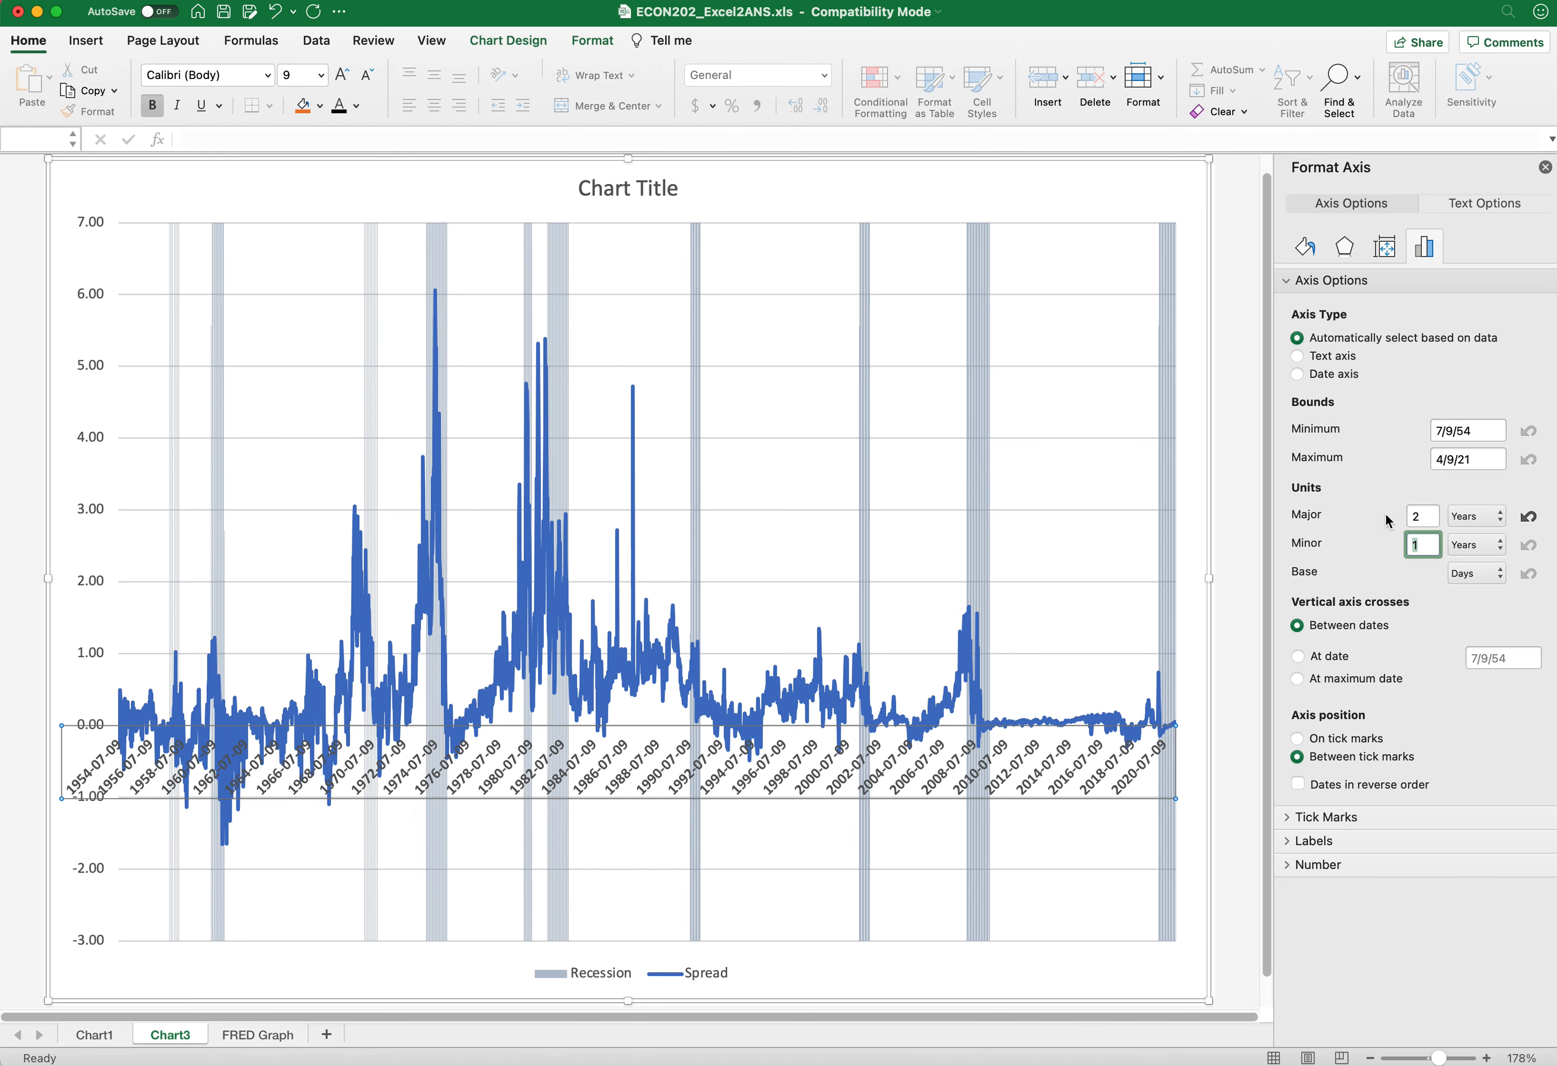
Step: Set the horizontal axis label position to Low so the dates sit below the plot
click(1116, 785)
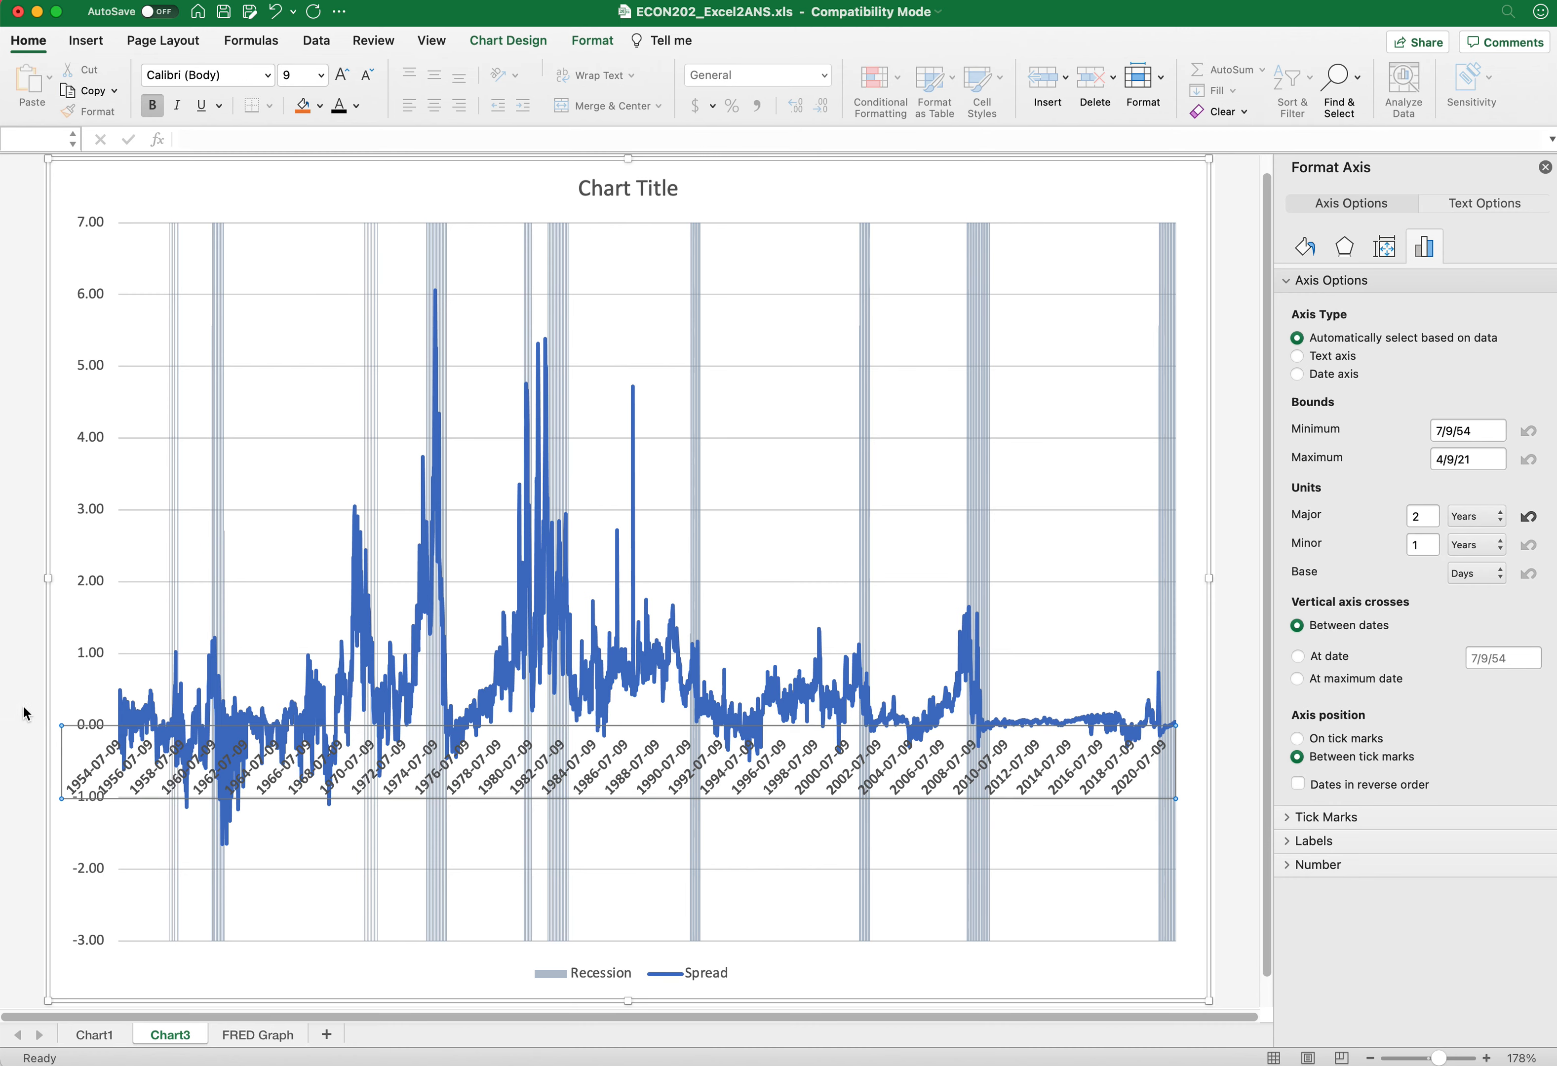
mouse_move(227, 841)
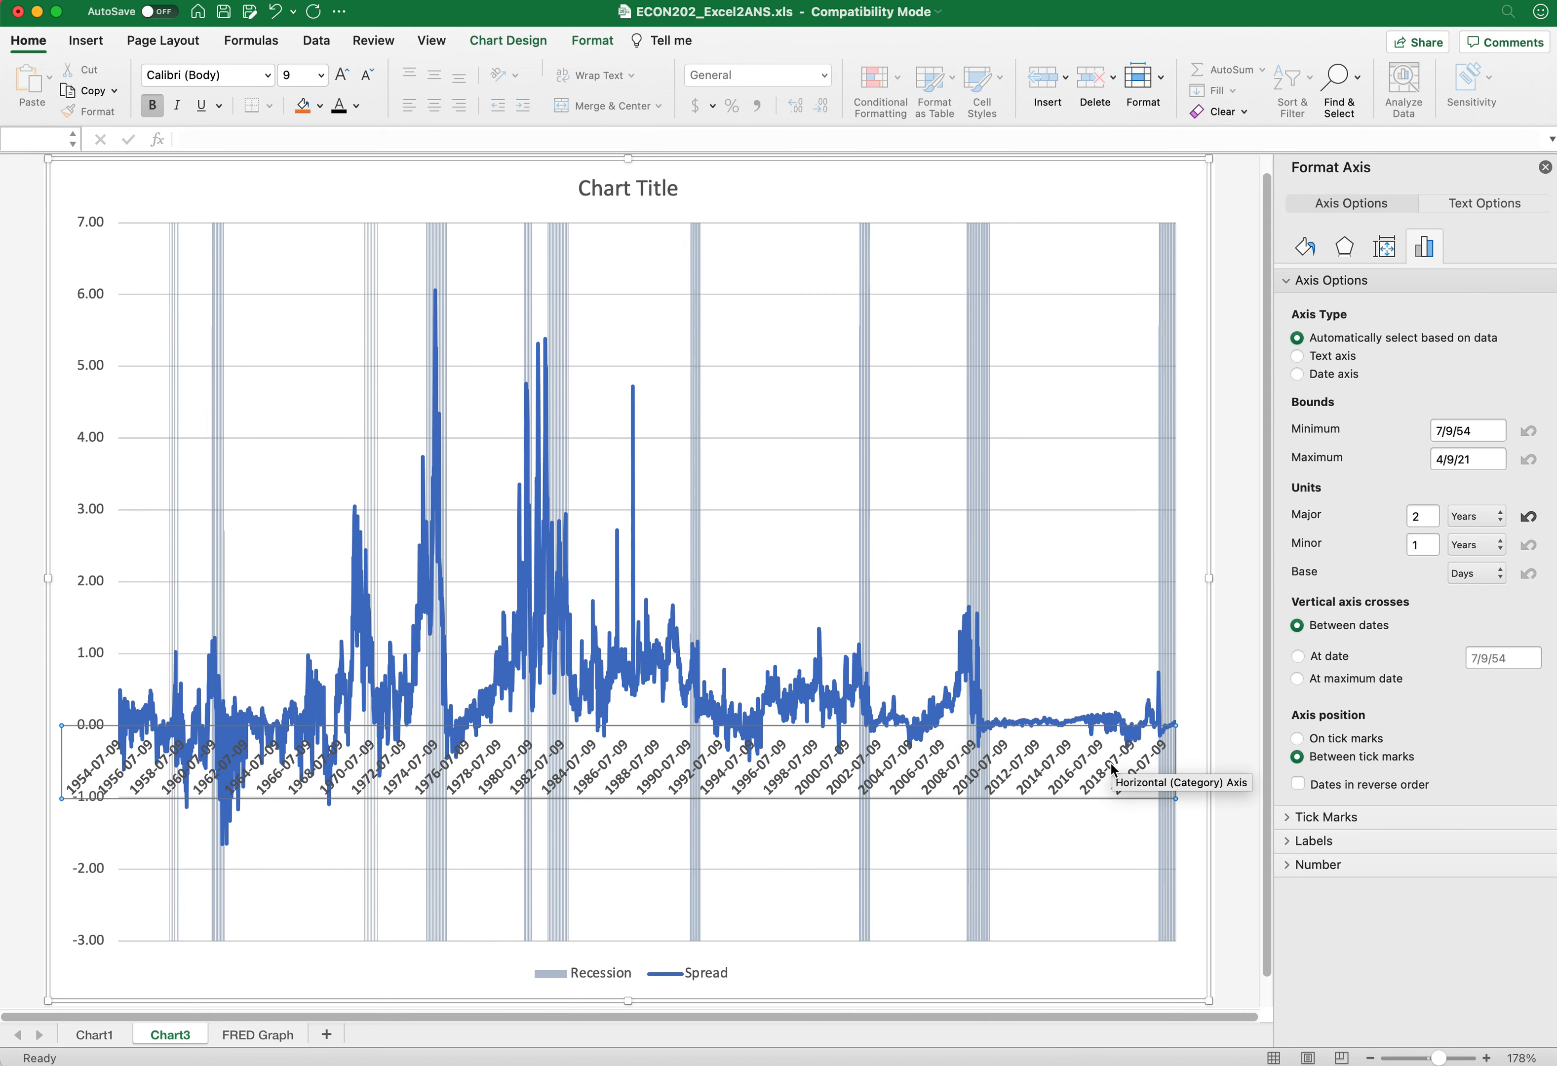
click(1292, 841)
click(1535, 879)
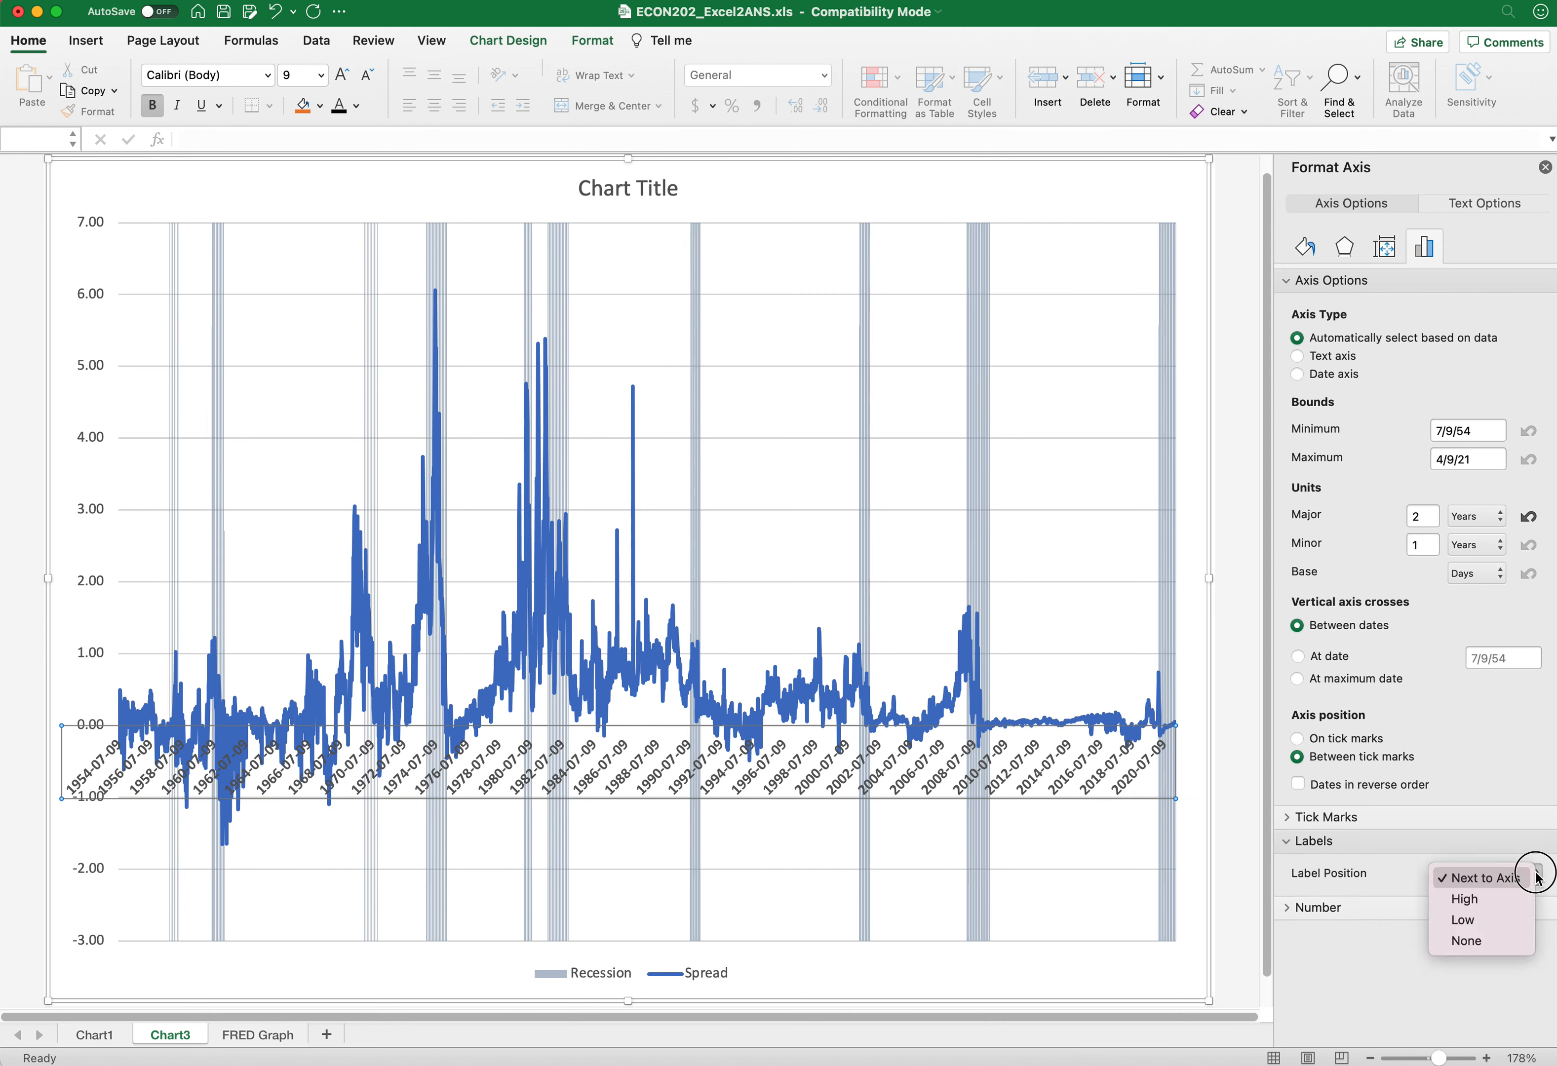
click(1516, 921)
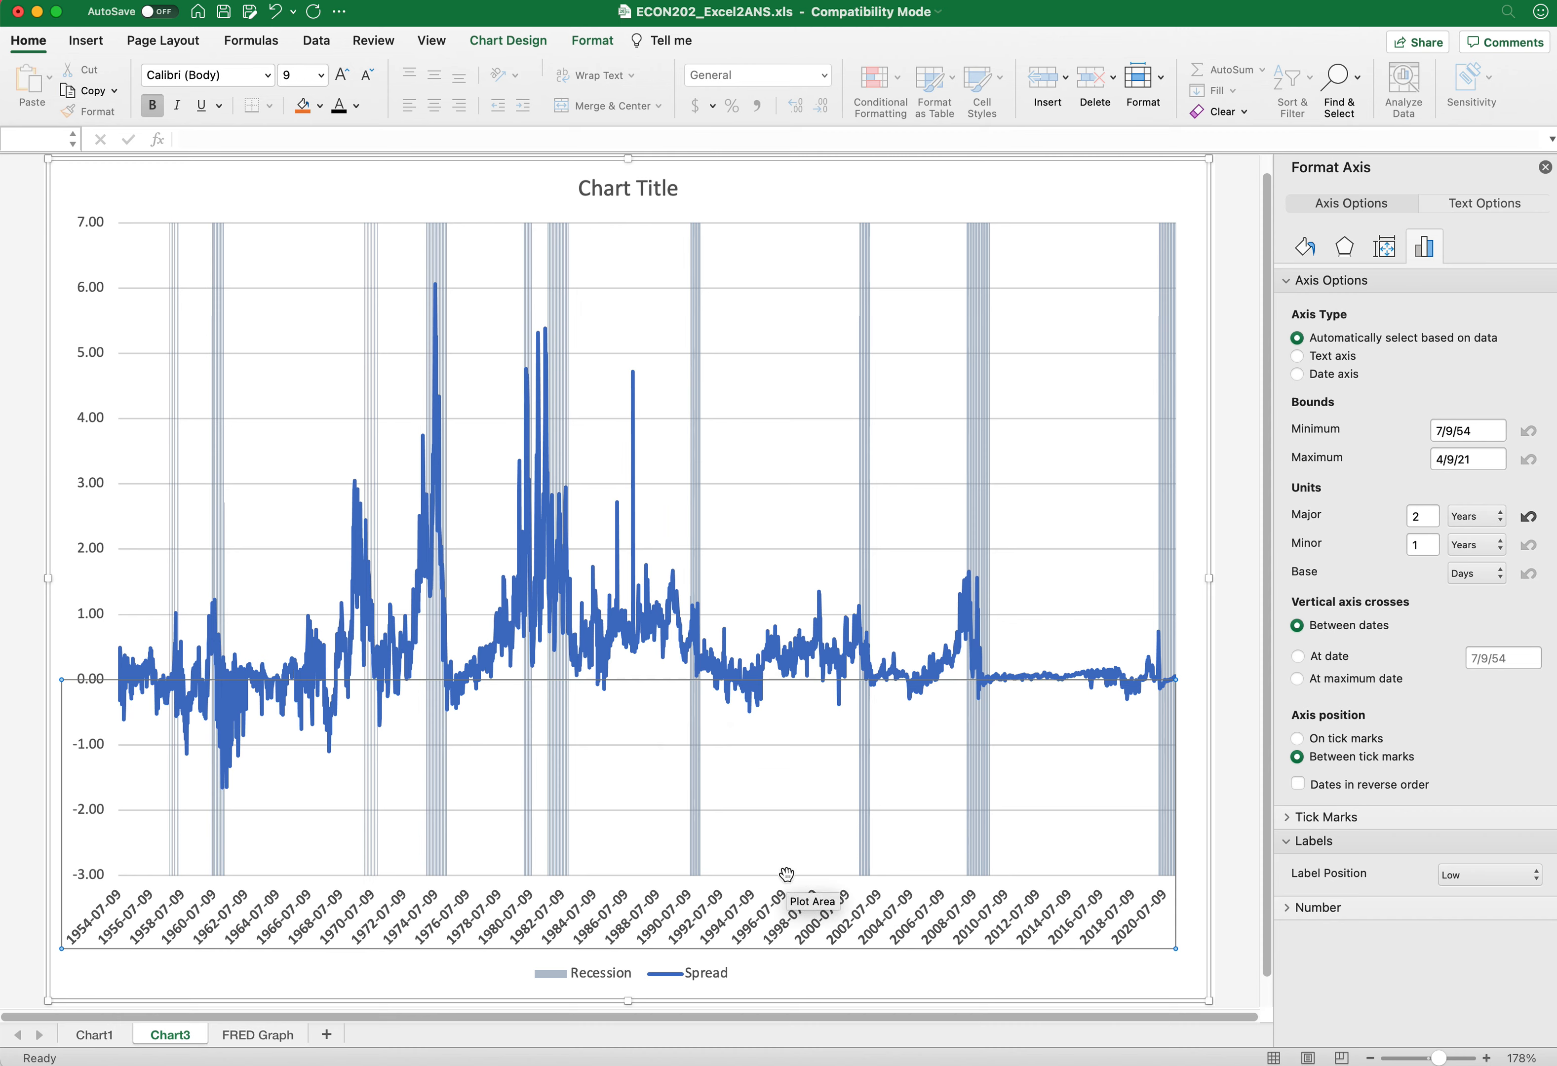
Step: Add major gridlines to the horizontal date axis
right_click(1053, 913)
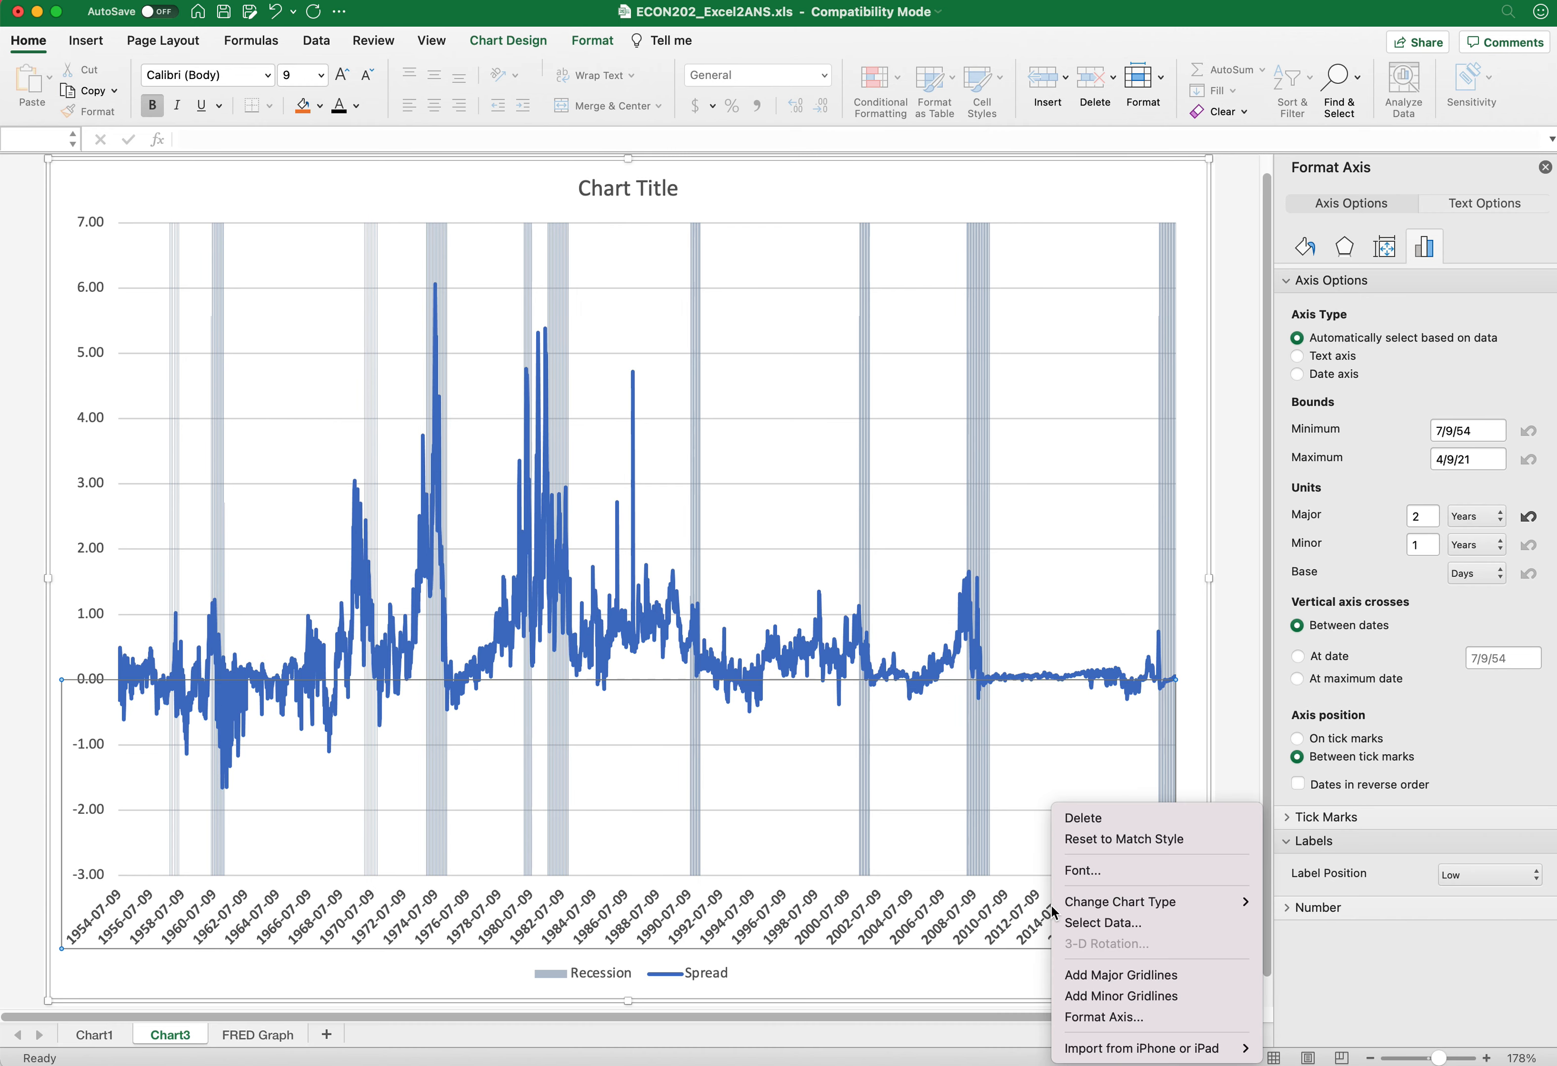
click(1099, 975)
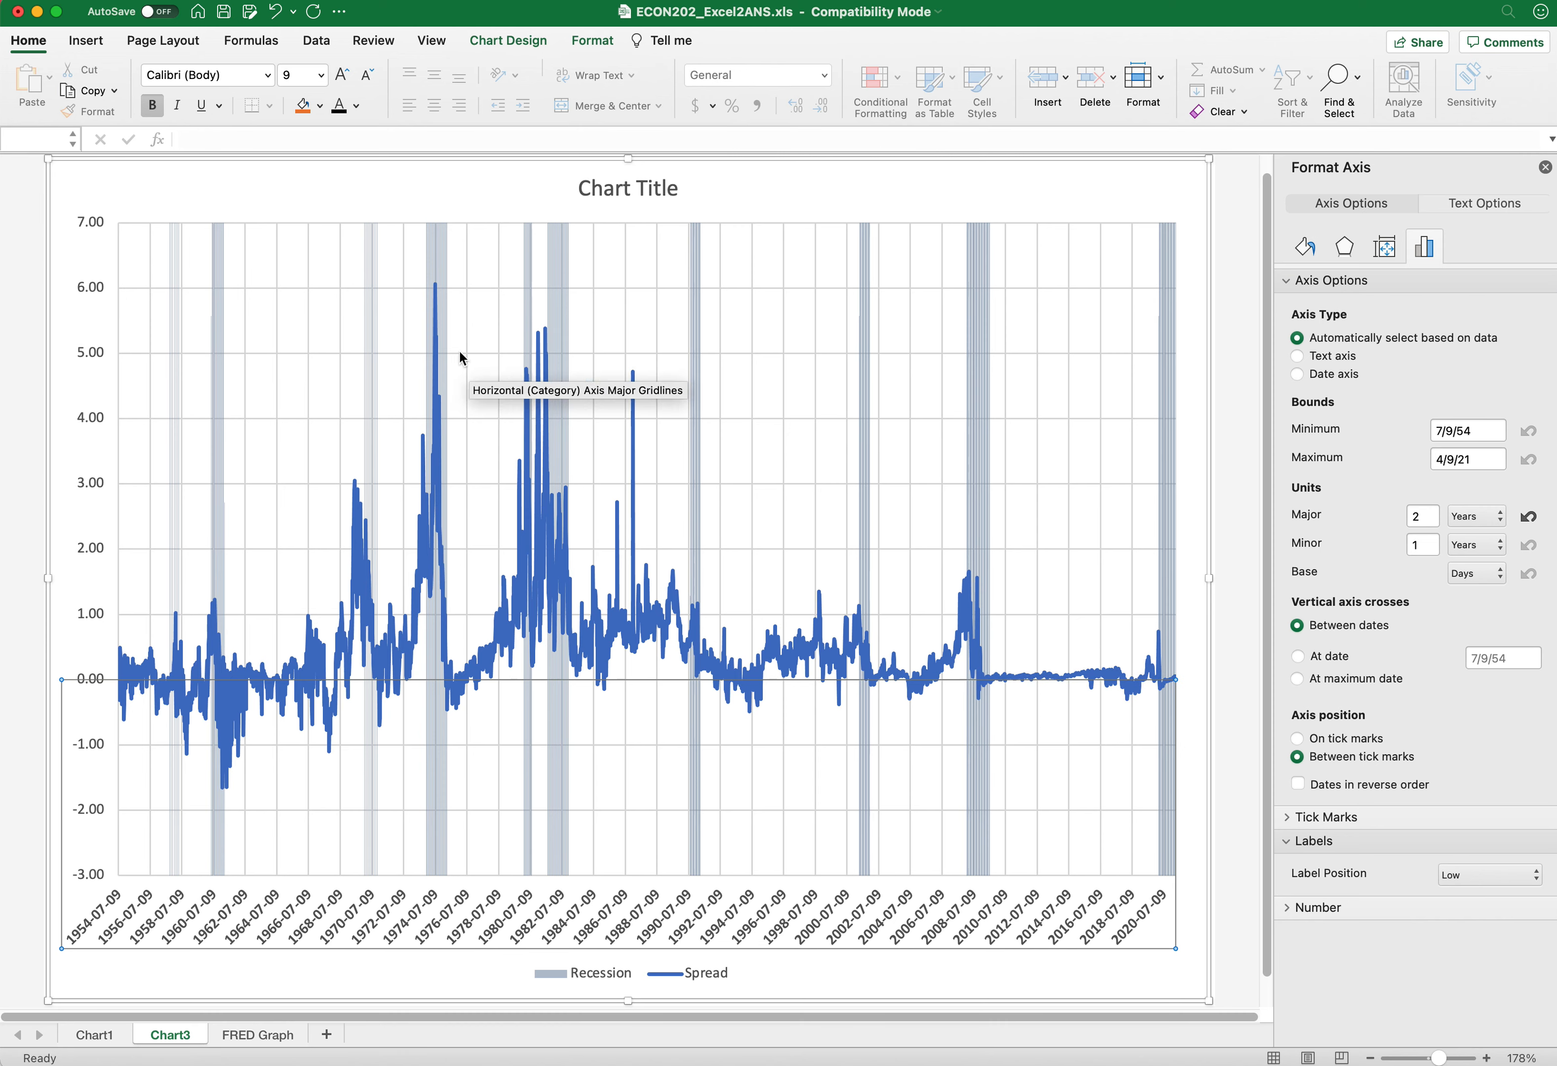
mouse_move(436, 281)
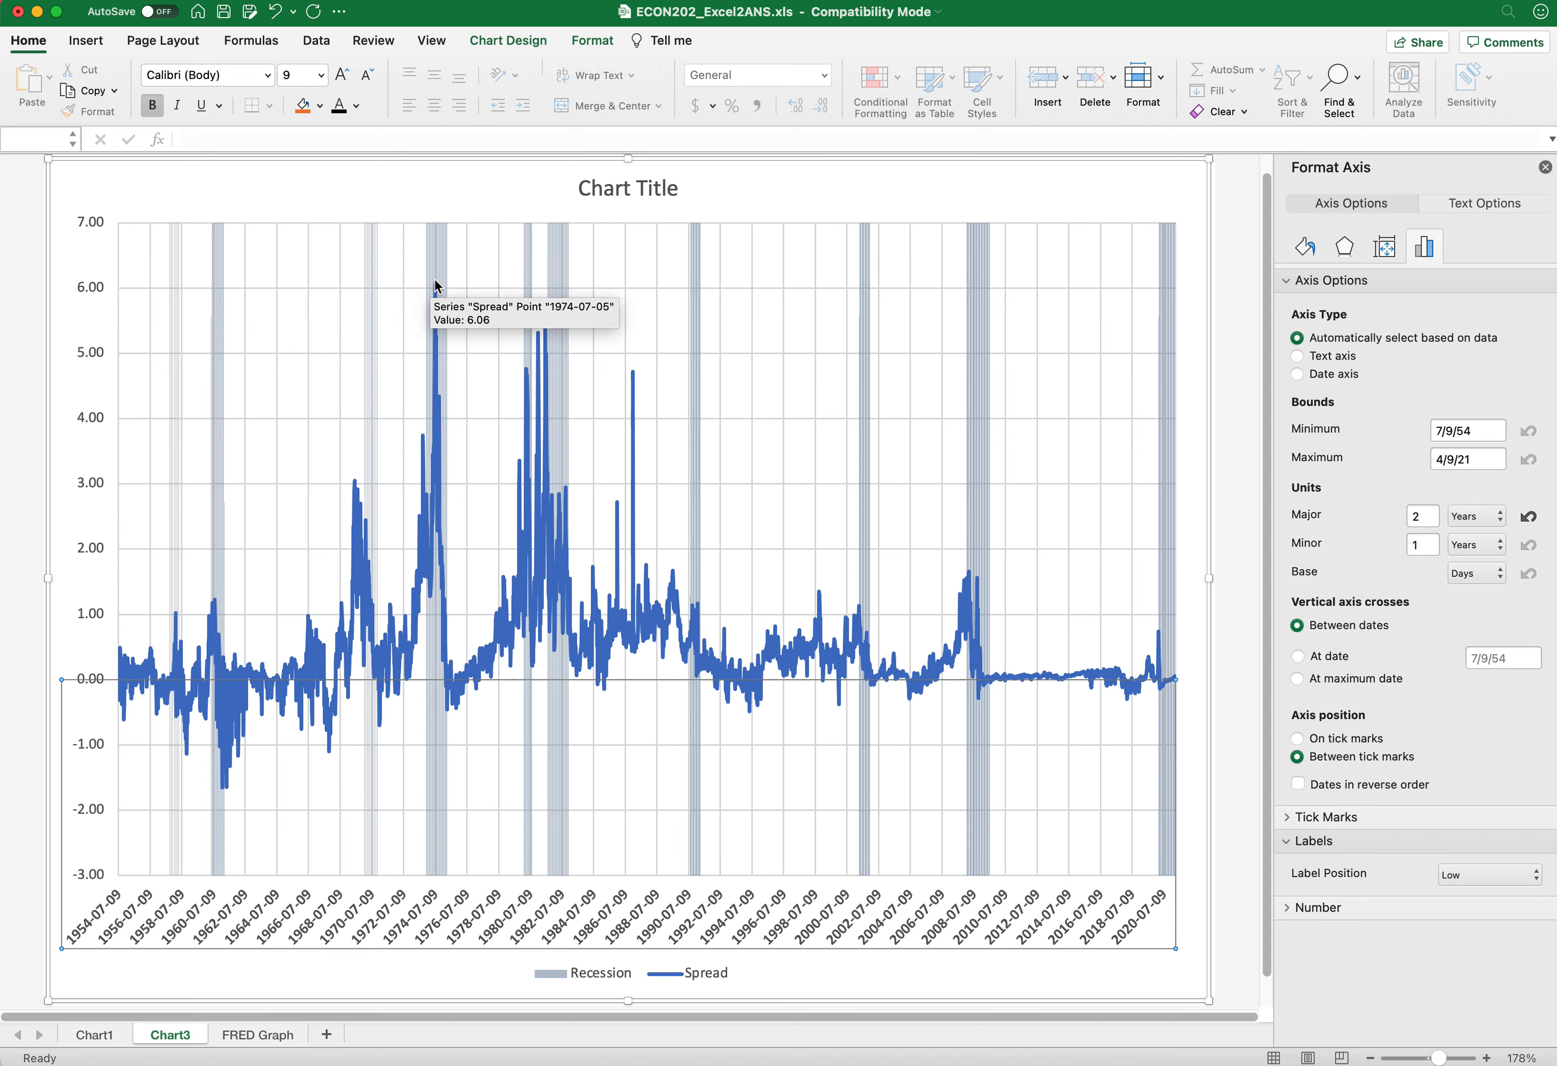
mouse_move(224, 791)
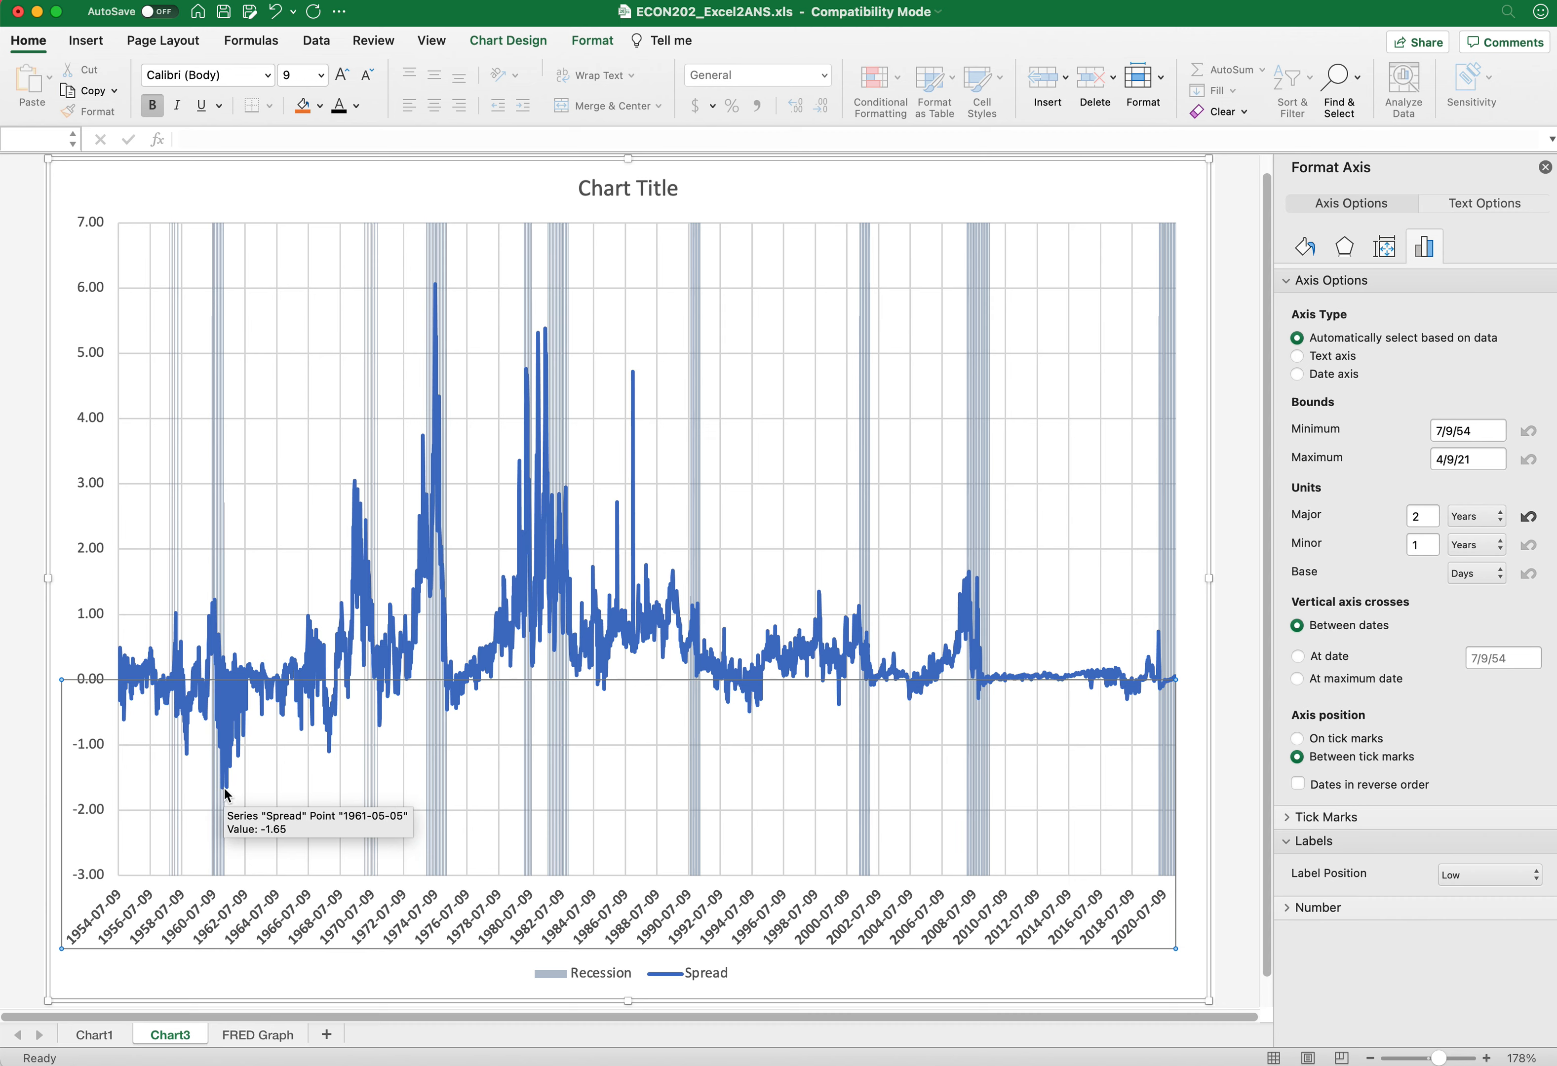
Step: Format the vertical major gridlines as dashed lines with 37% transparency
click(1069, 513)
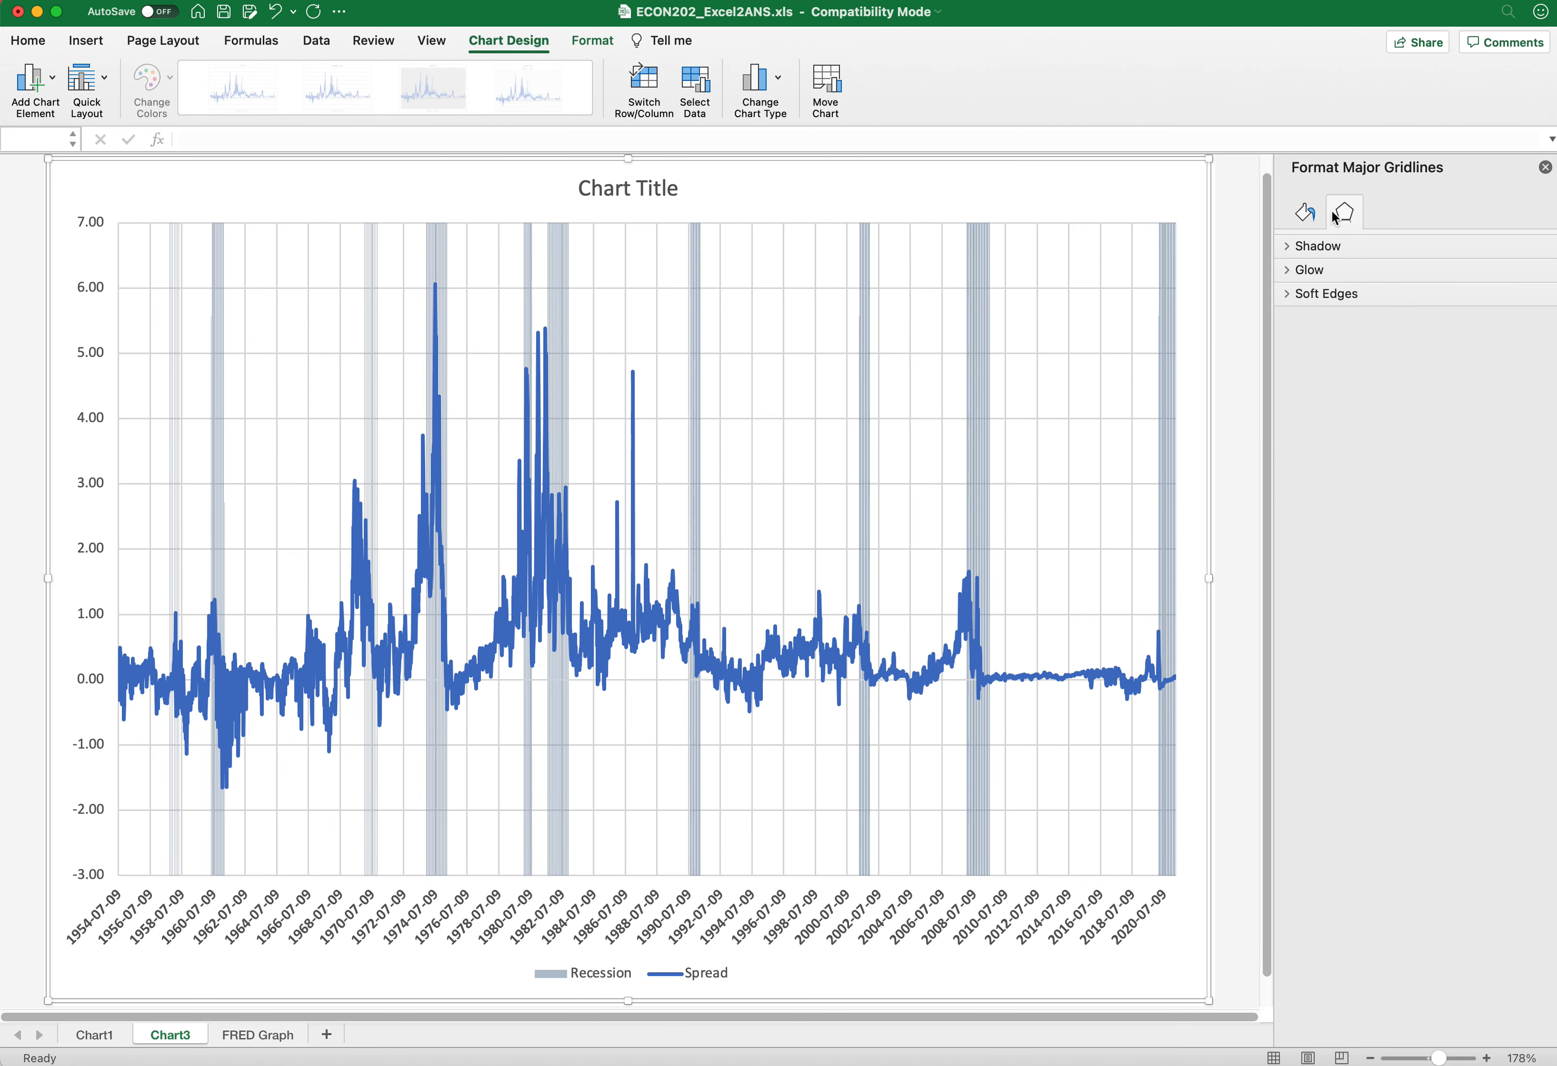
click(1310, 221)
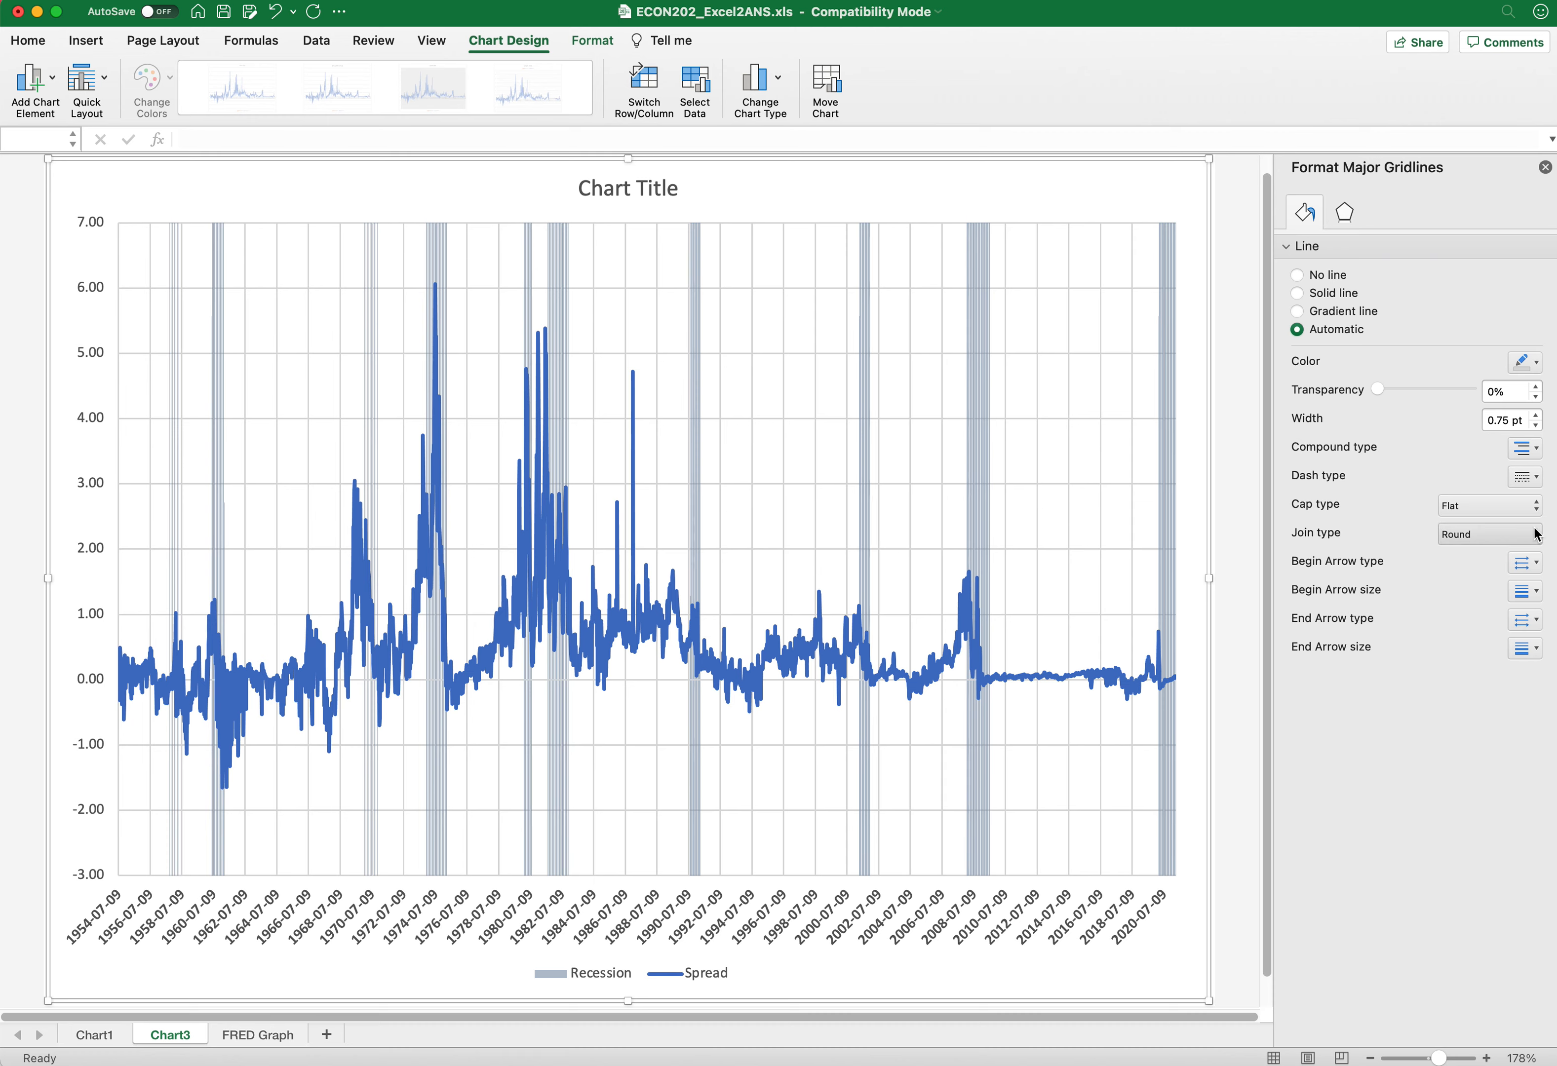
click(1529, 478)
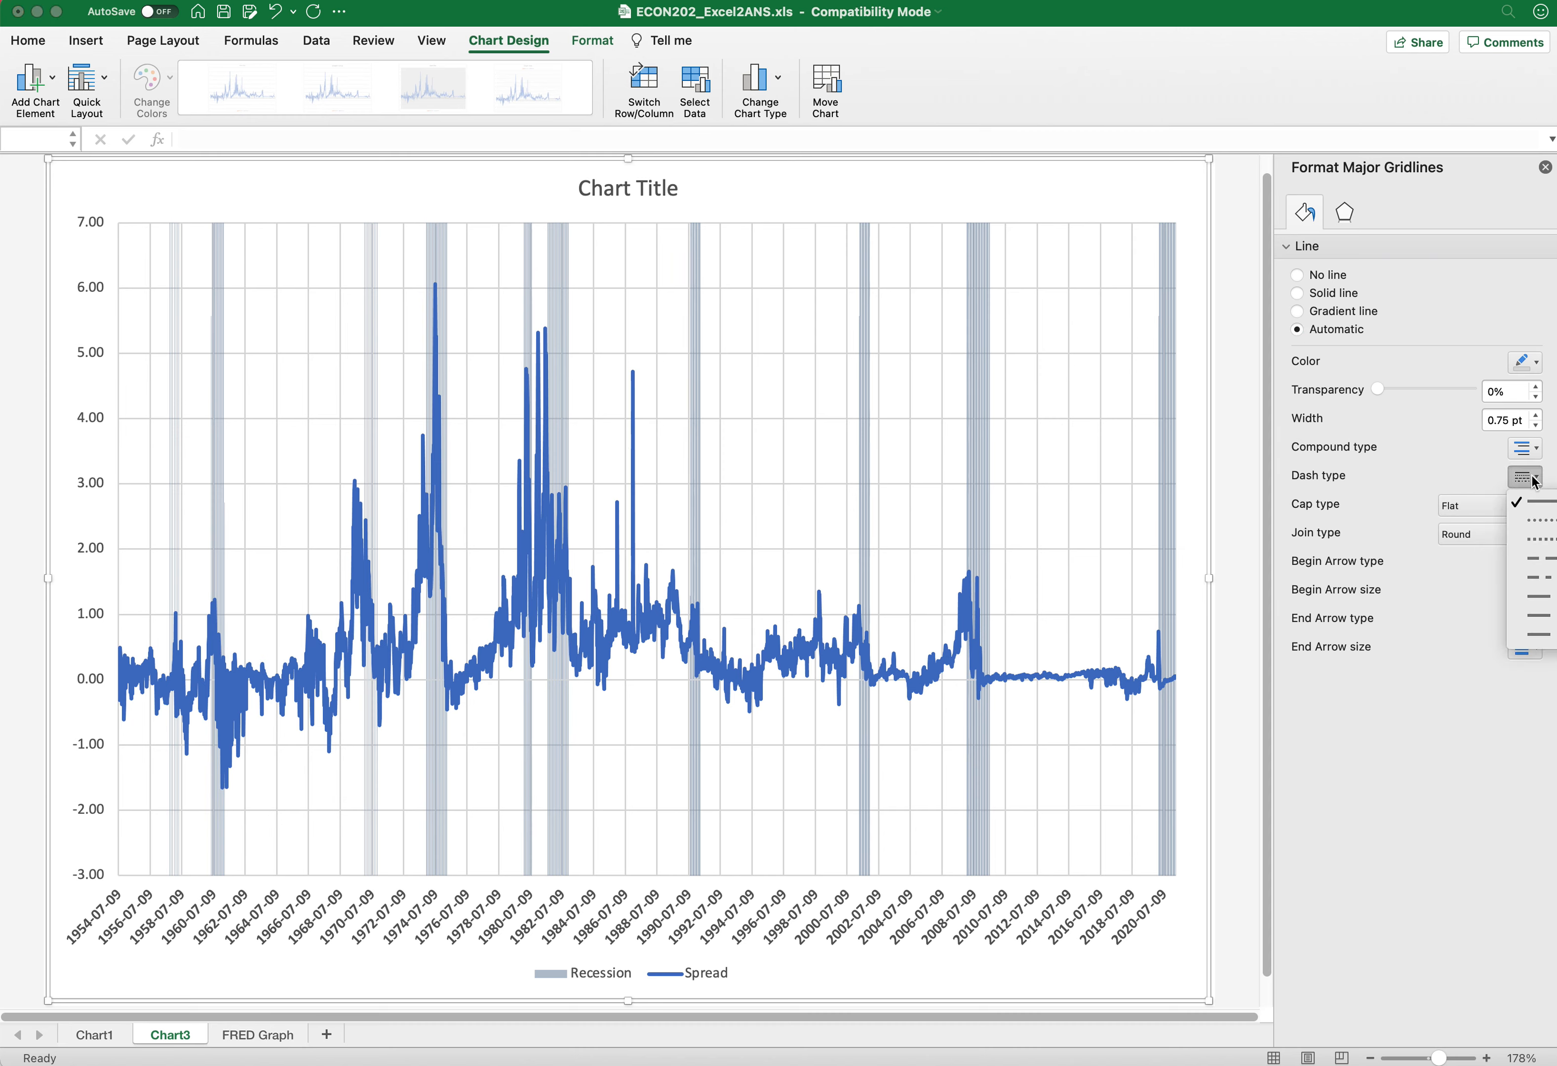
click(1536, 563)
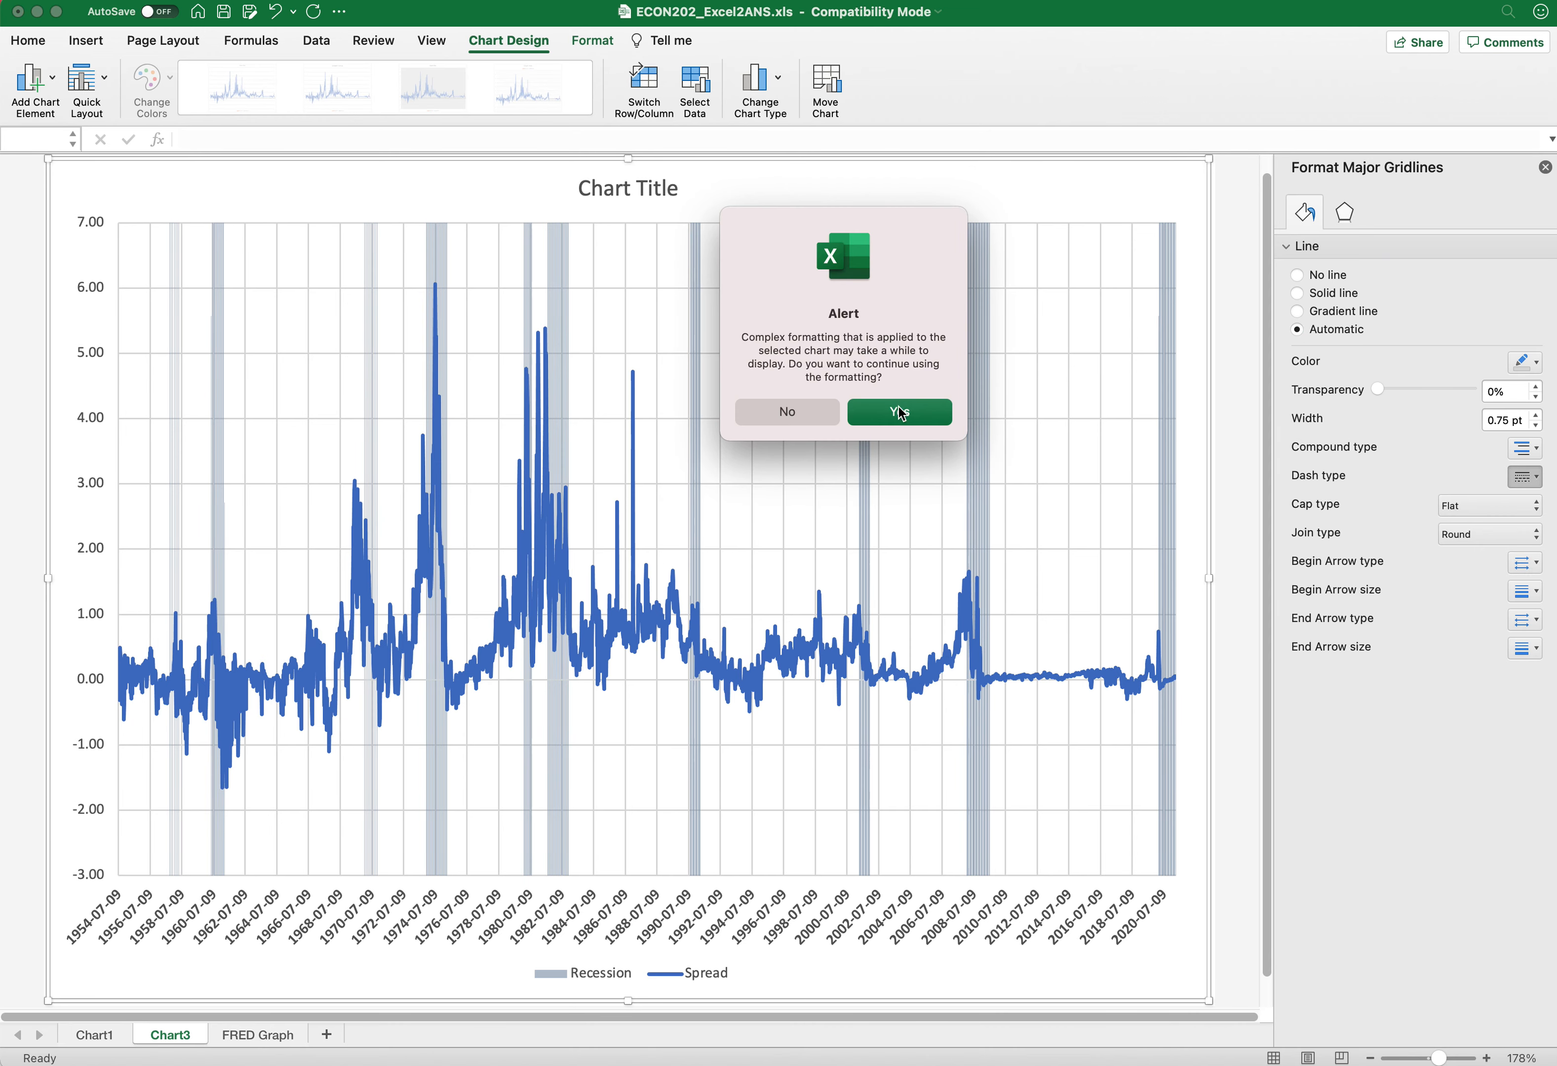
click(900, 412)
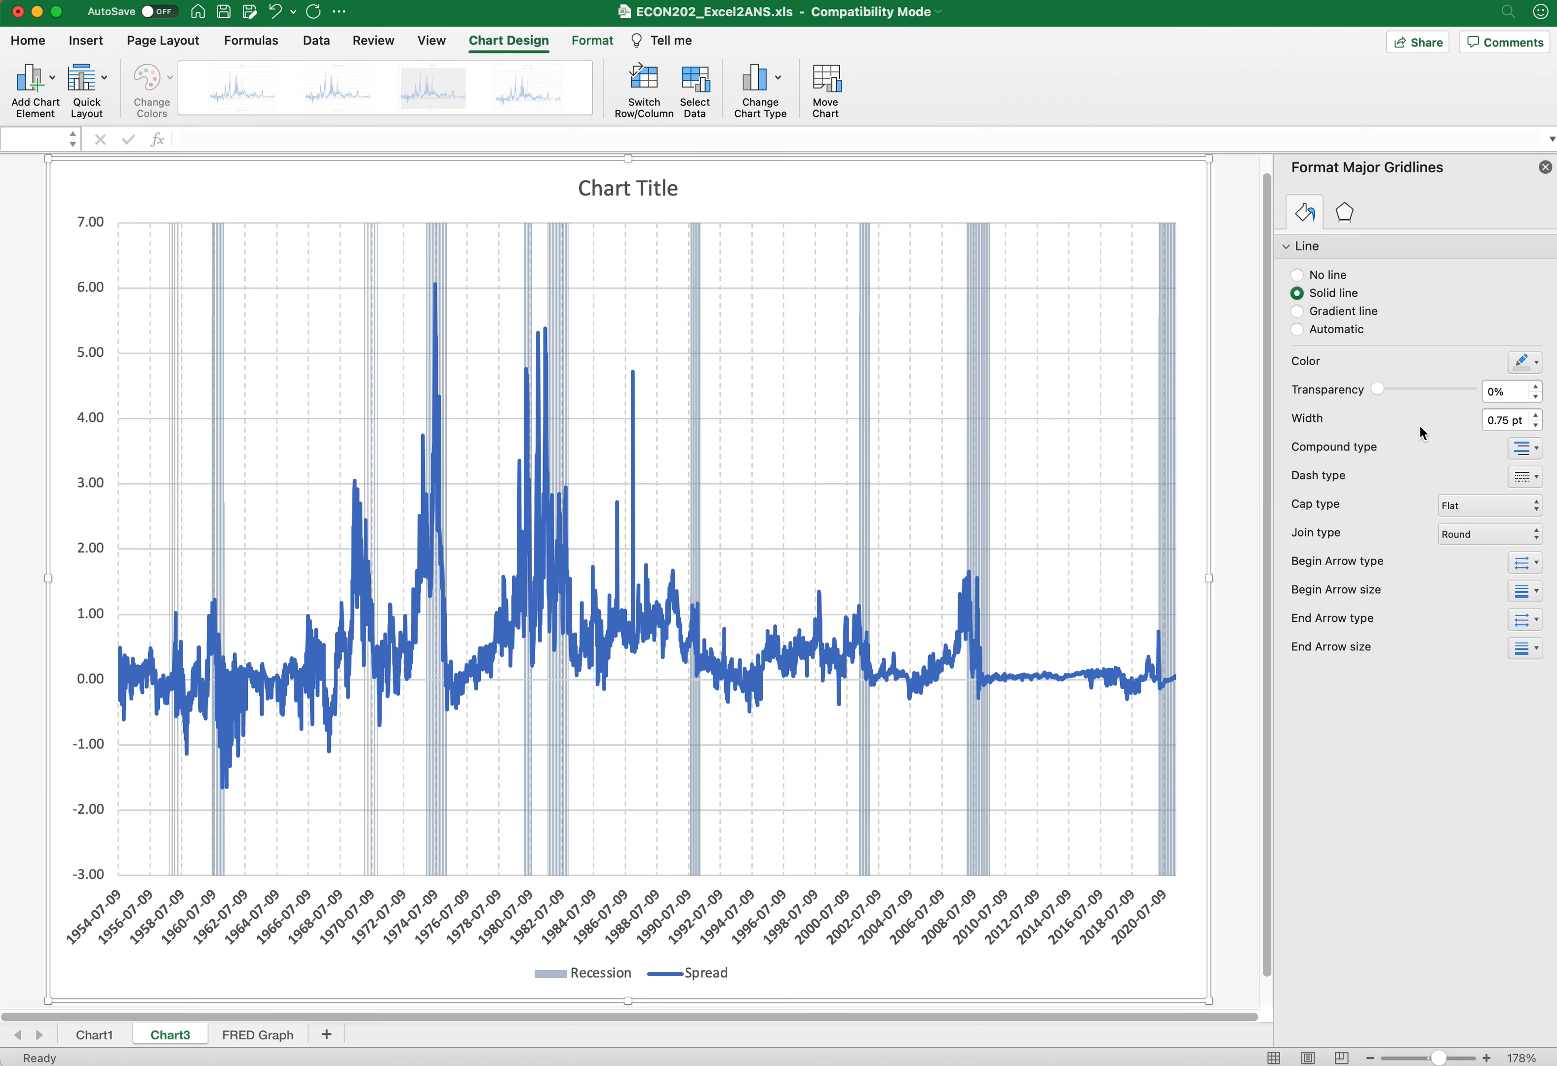
drag(1377, 390, 1409, 396)
drag(1411, 390, 1415, 391)
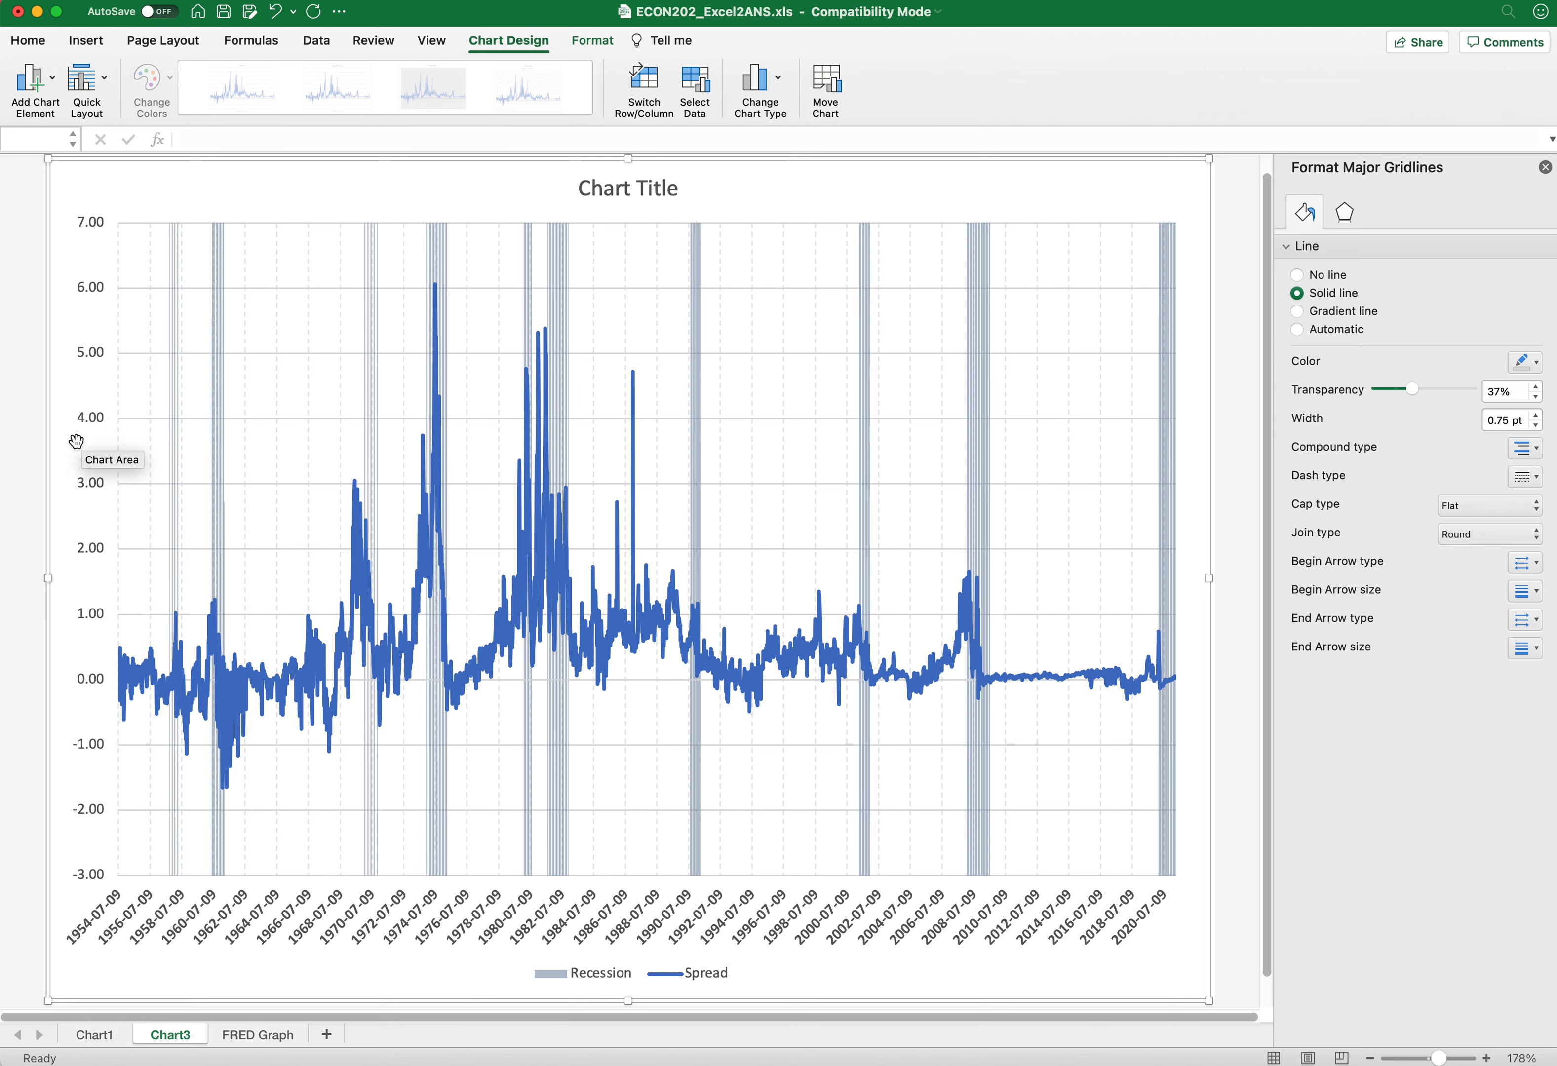
Step: Make the vertical value axis labels bold
click(92, 426)
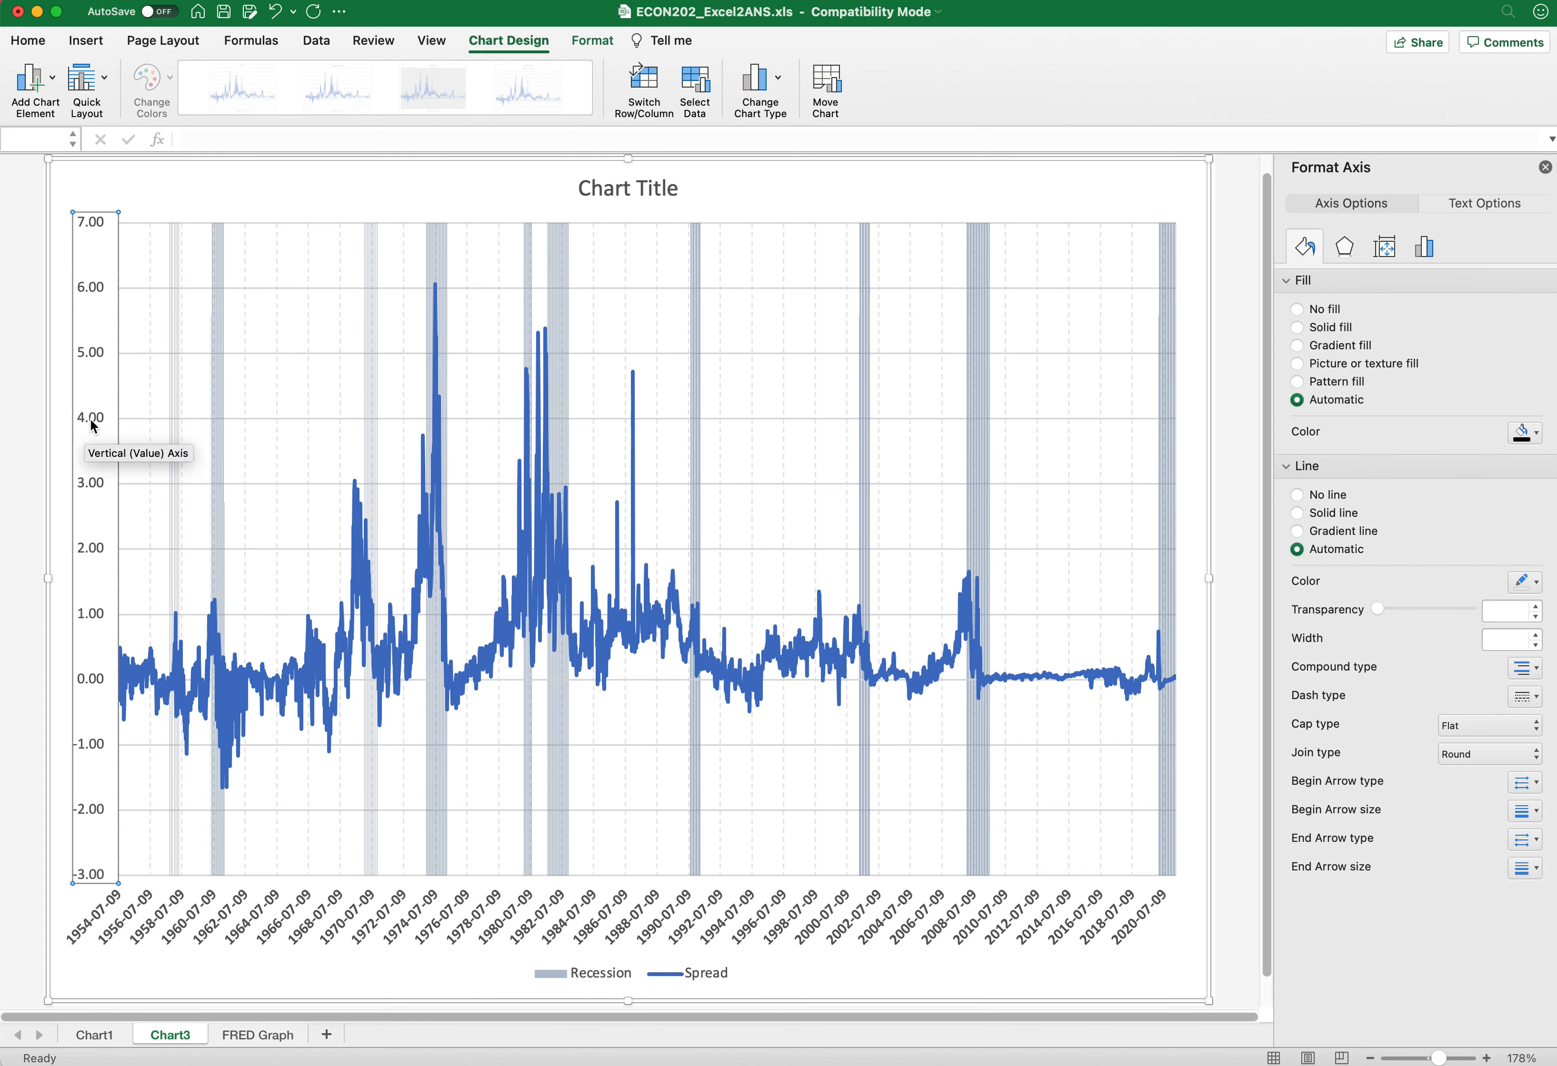
click(26, 41)
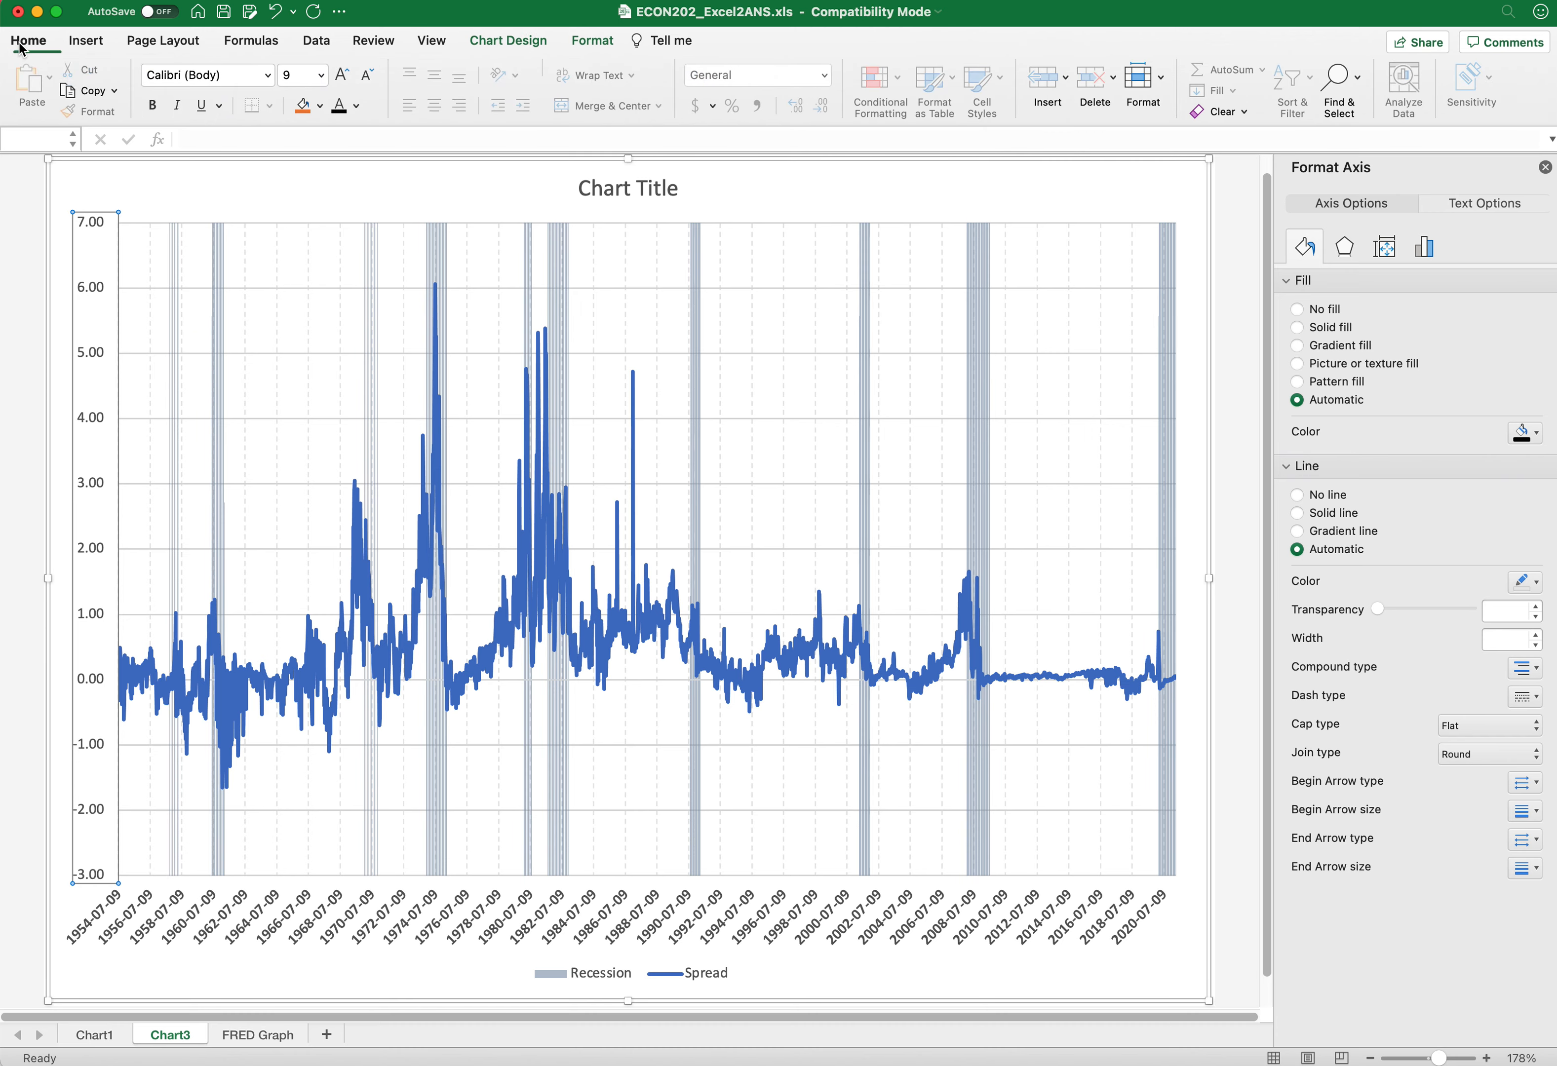
click(151, 106)
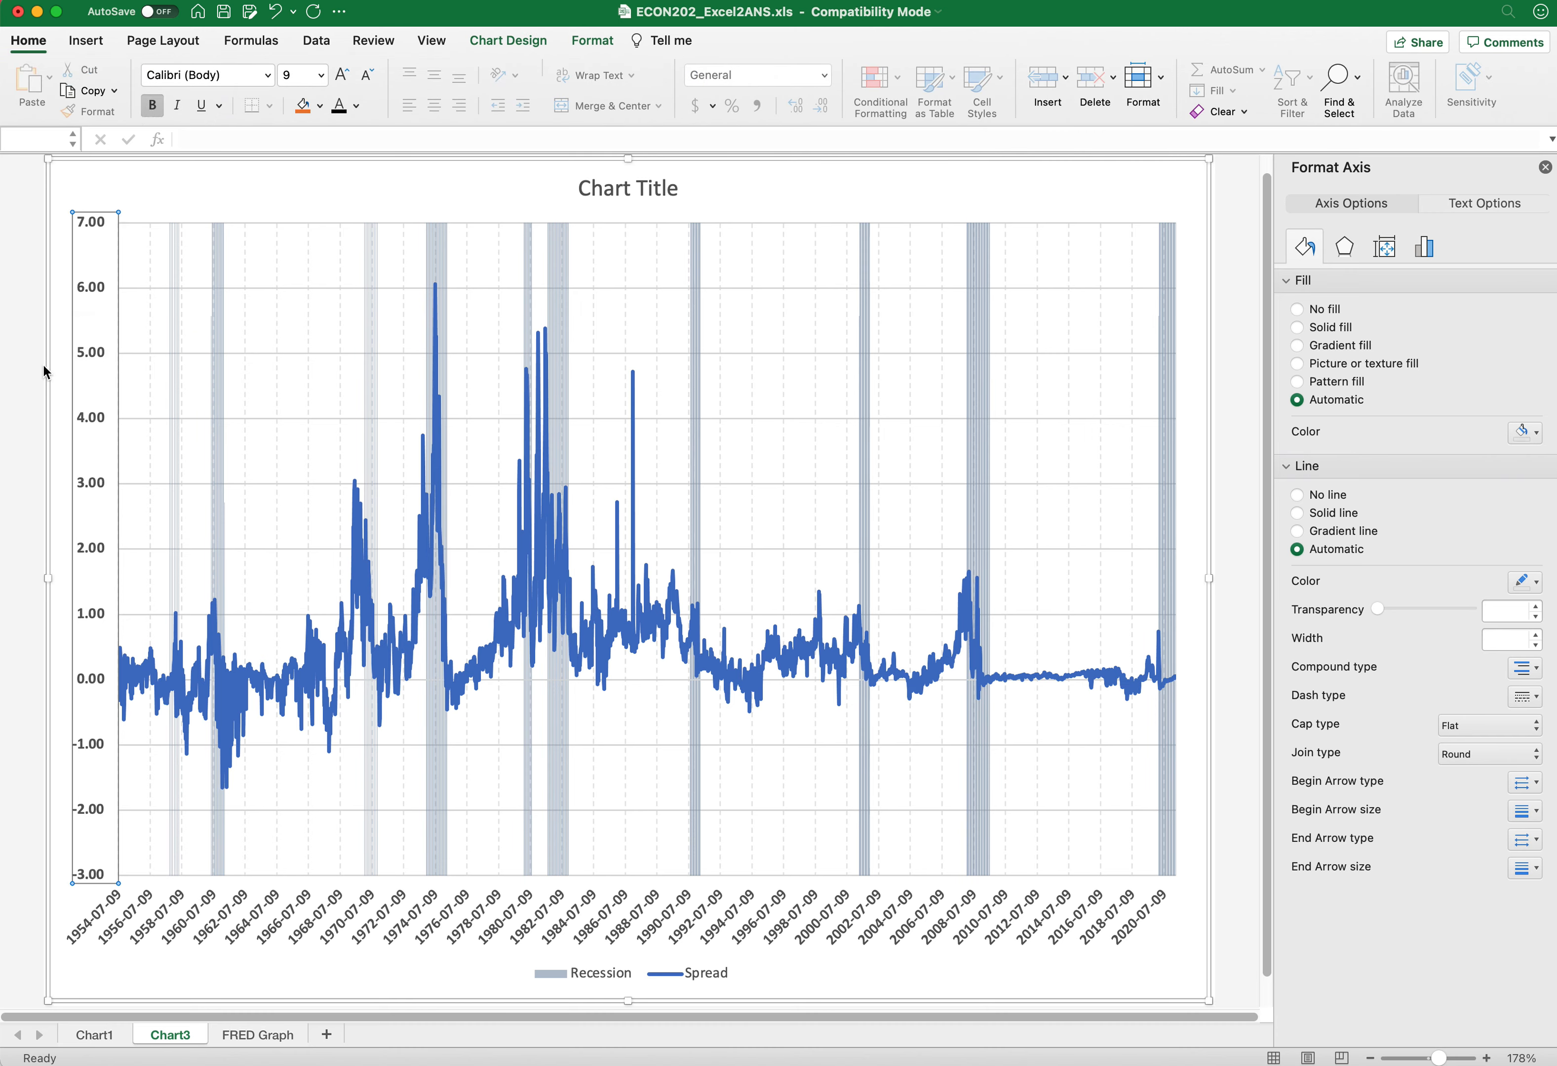
Step: Set the vertical axis minimum bound to -2
right_click(87, 421)
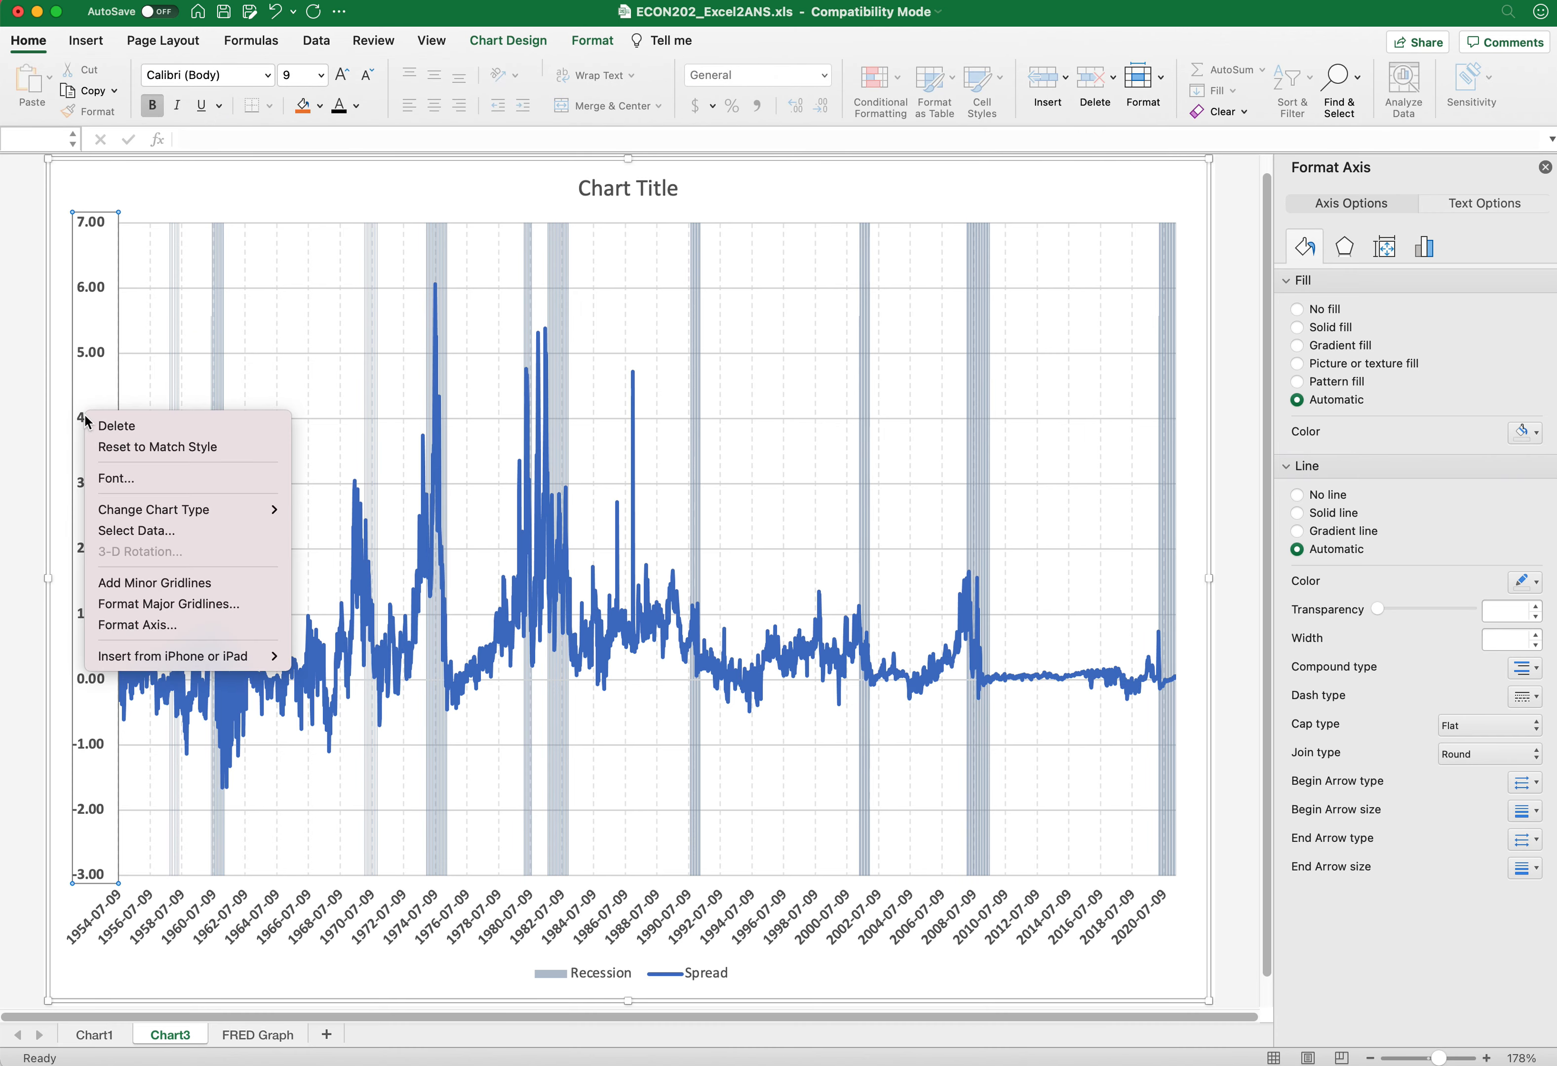
click(136, 624)
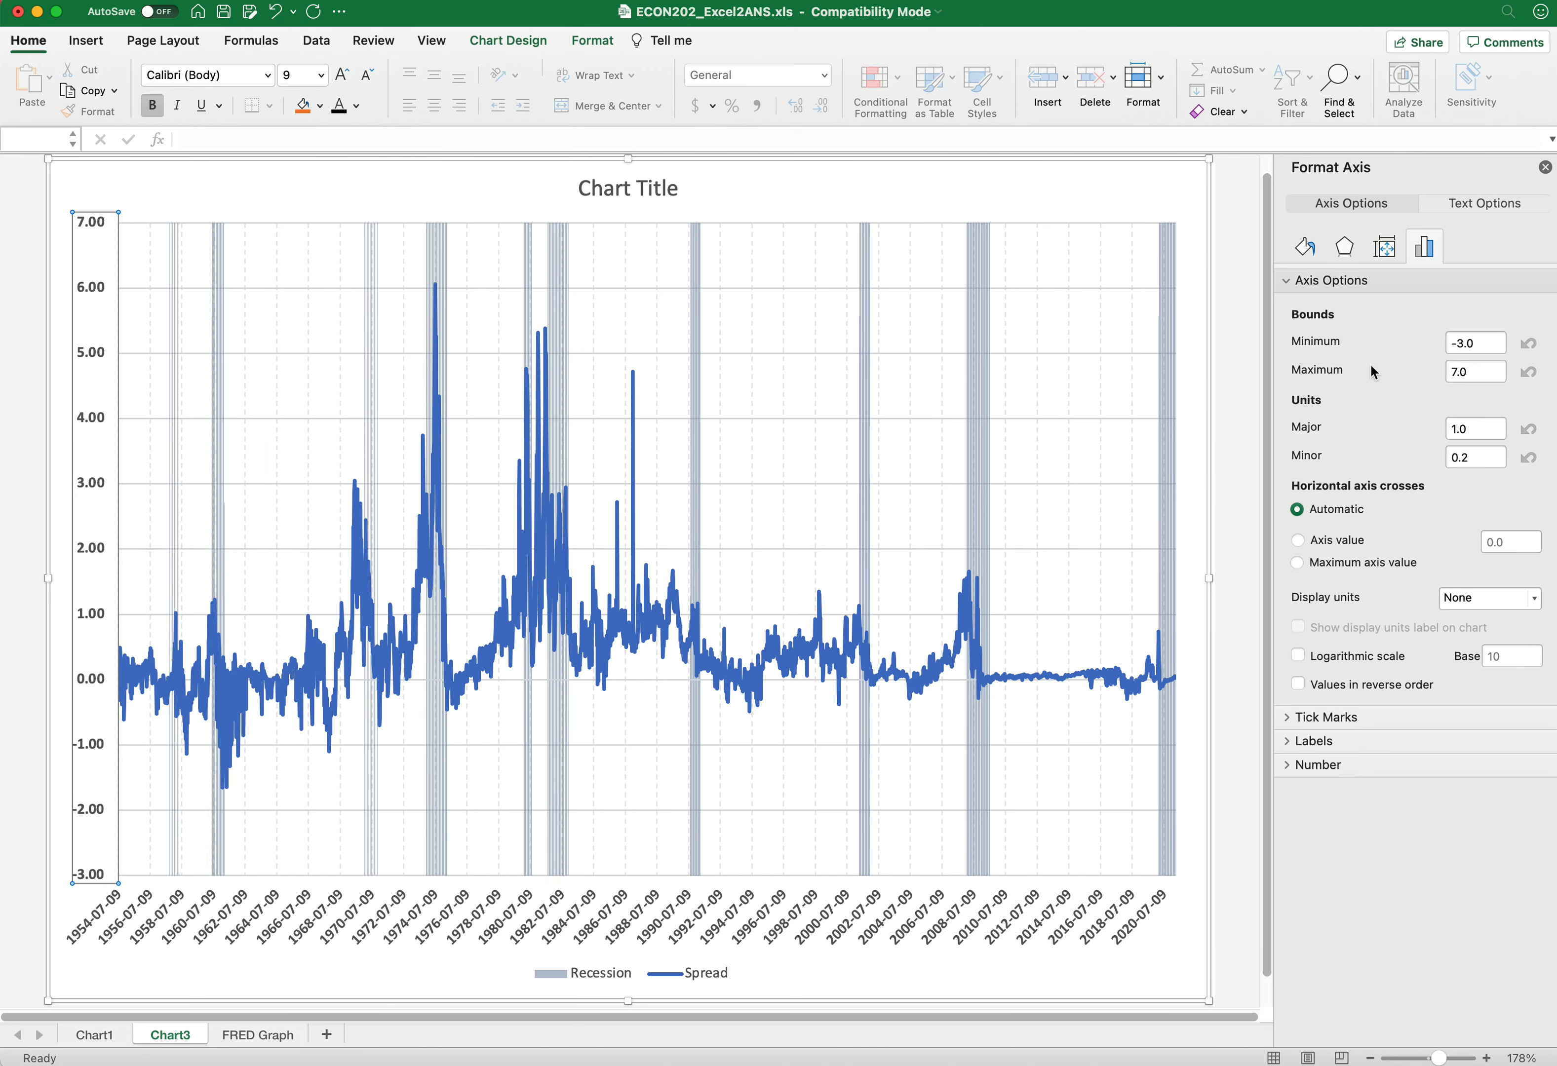
click(1470, 340)
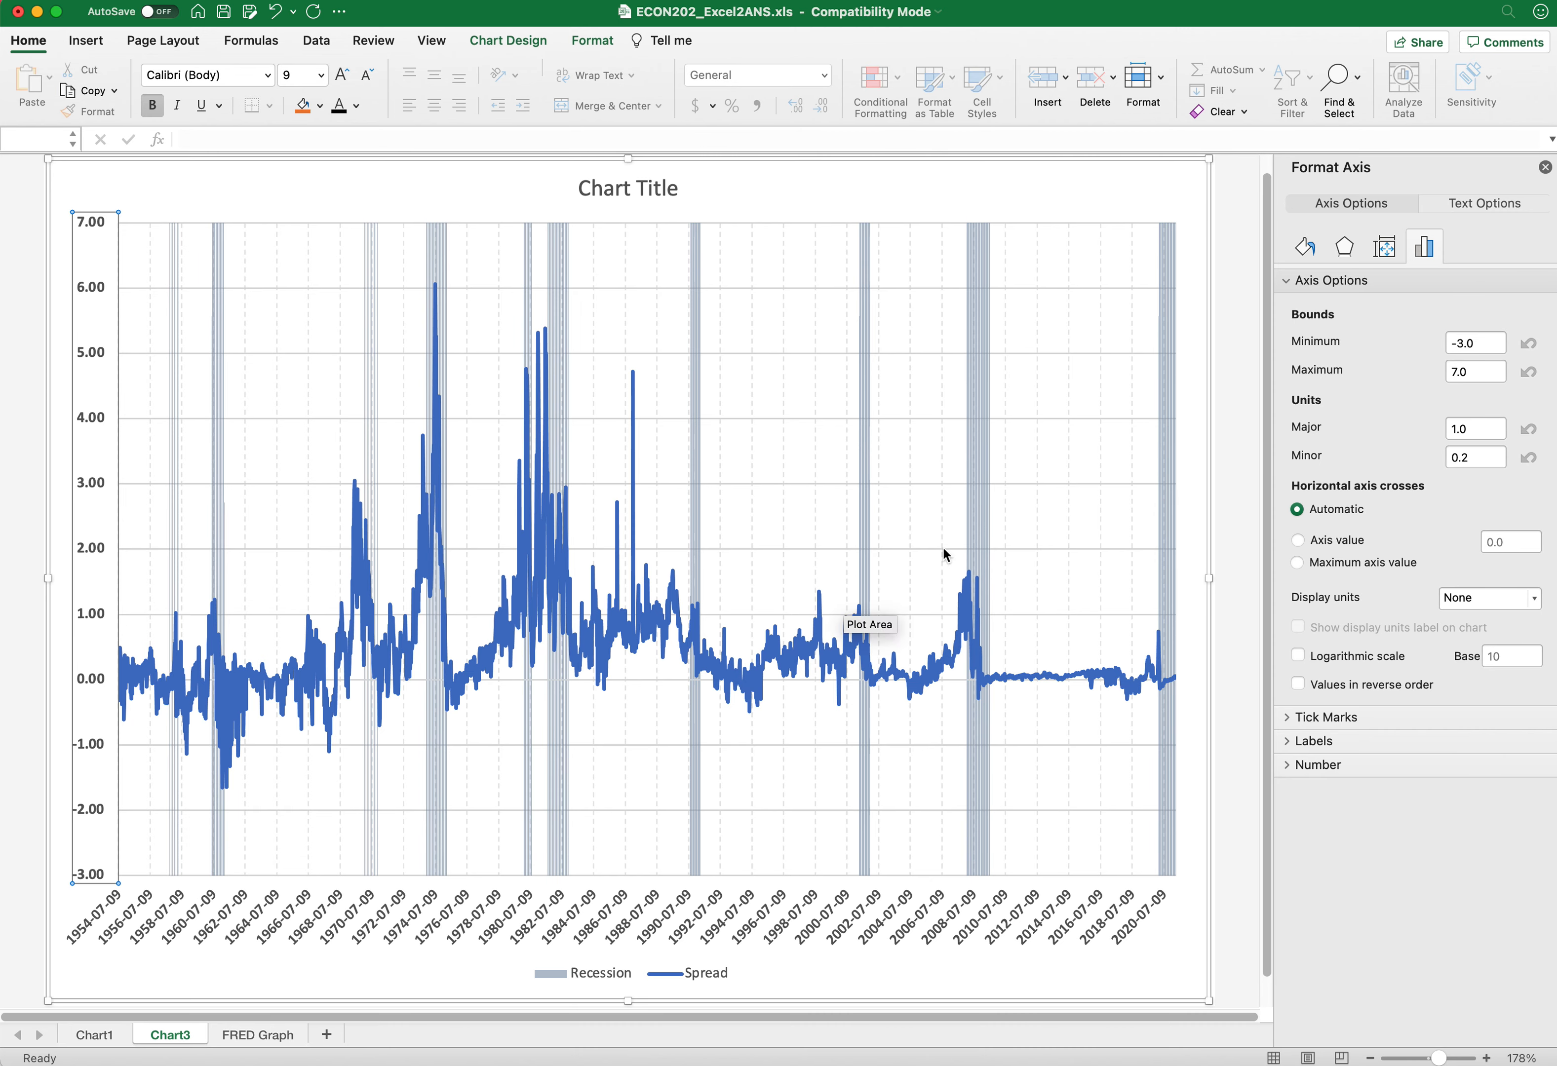
click(1461, 342)
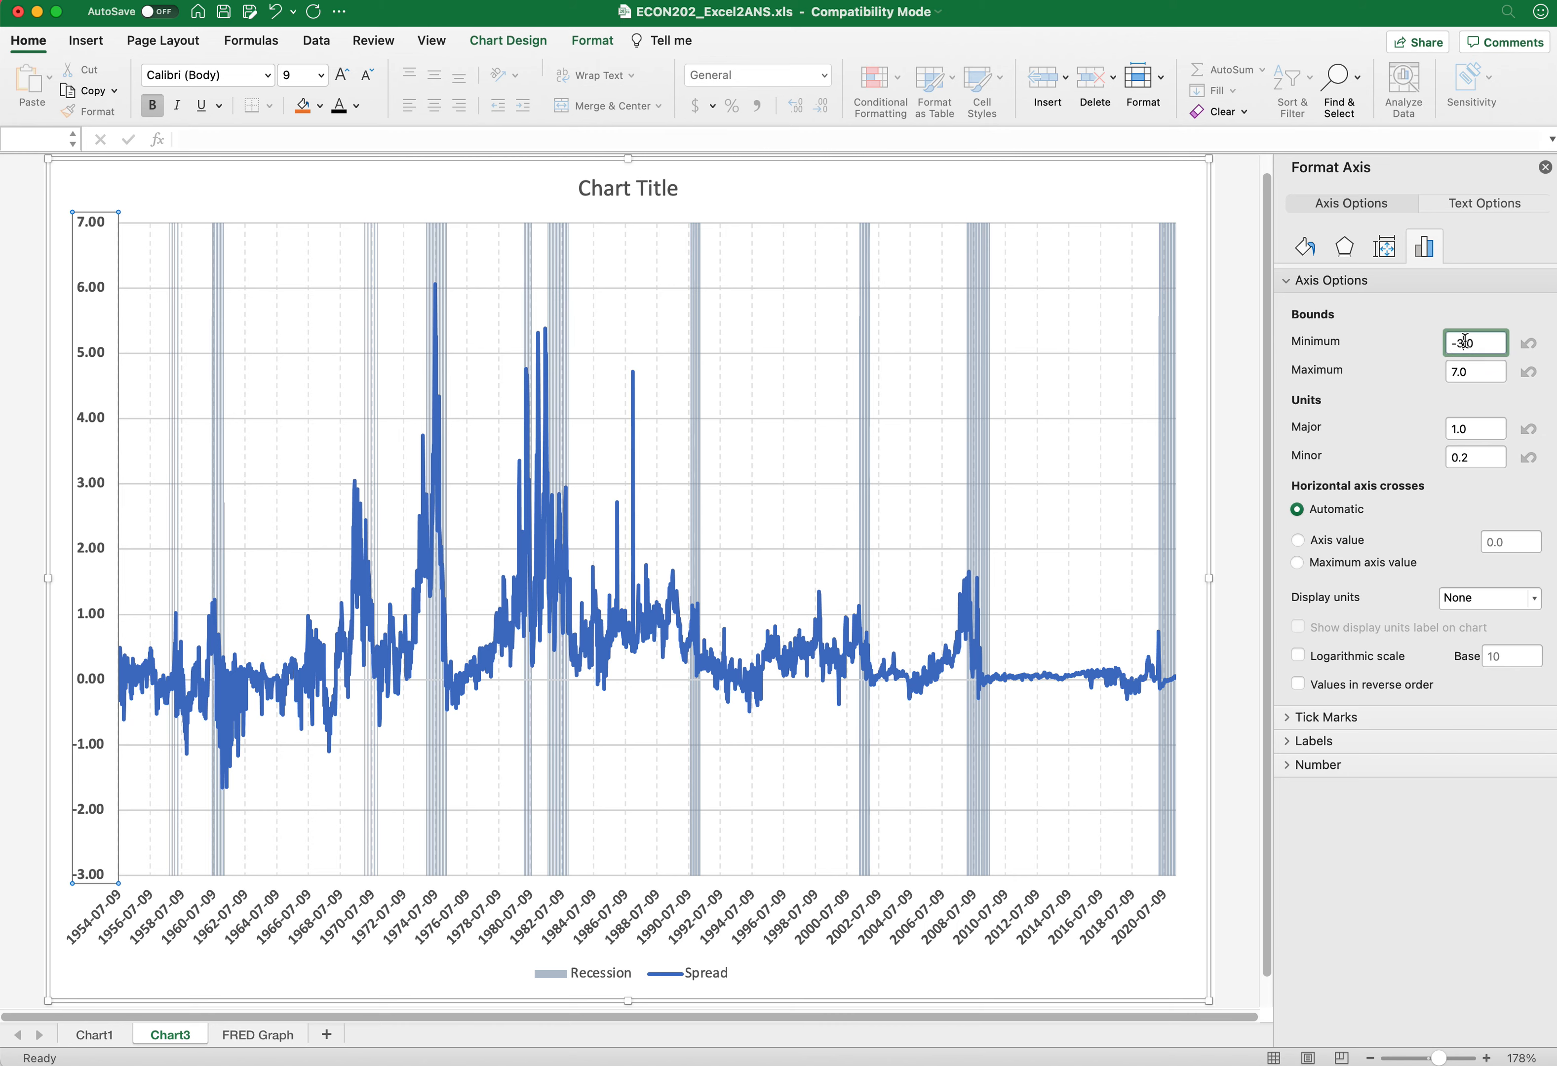
key(BackSpace)
text(2)
key(Tab)
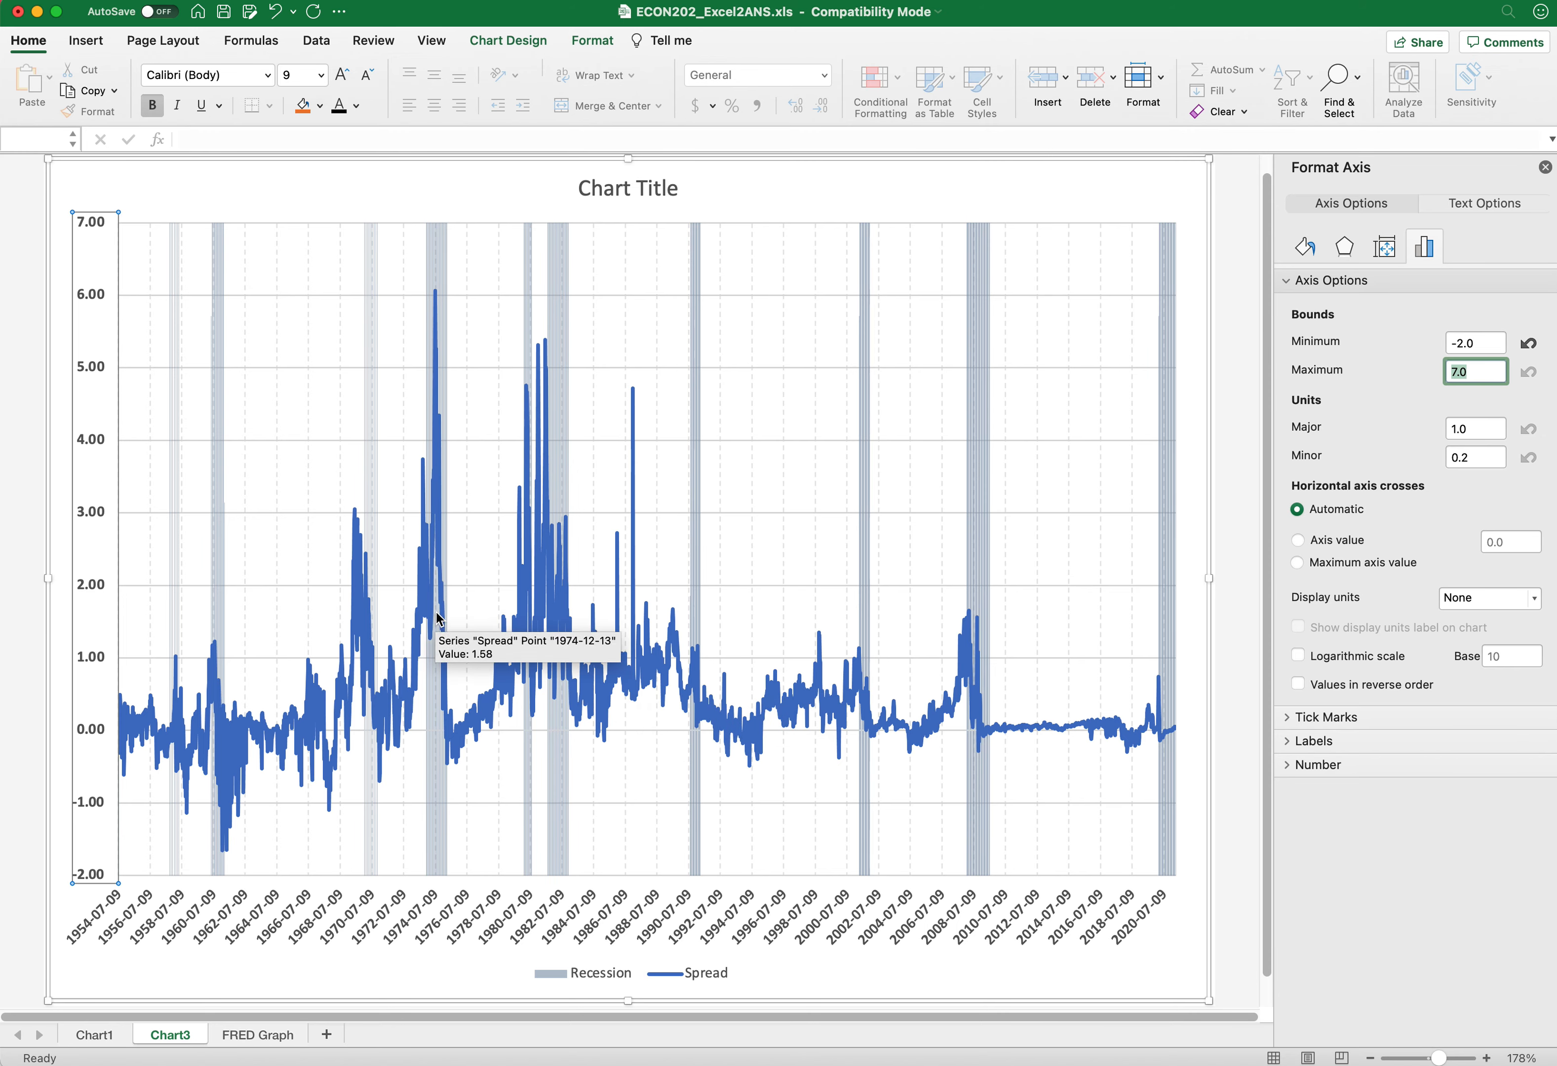
Step: Set the vertical axis number format to 0 decimal places
click(1288, 763)
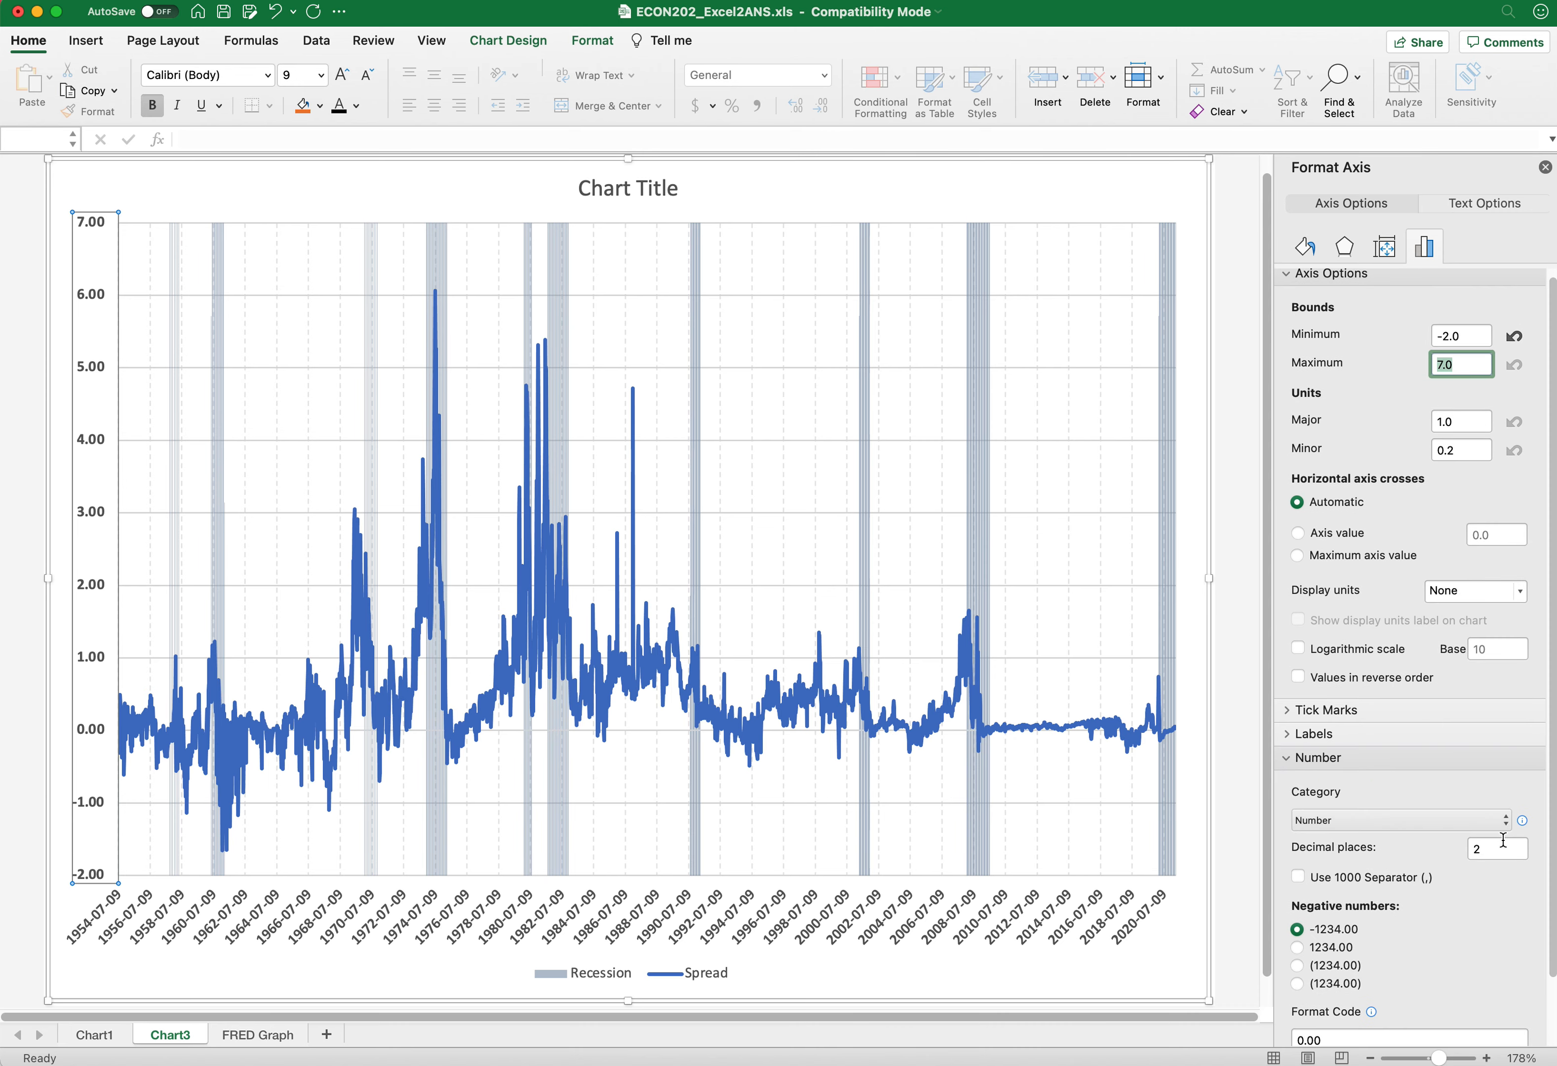
click(1501, 852)
text(0)
key(Tab)
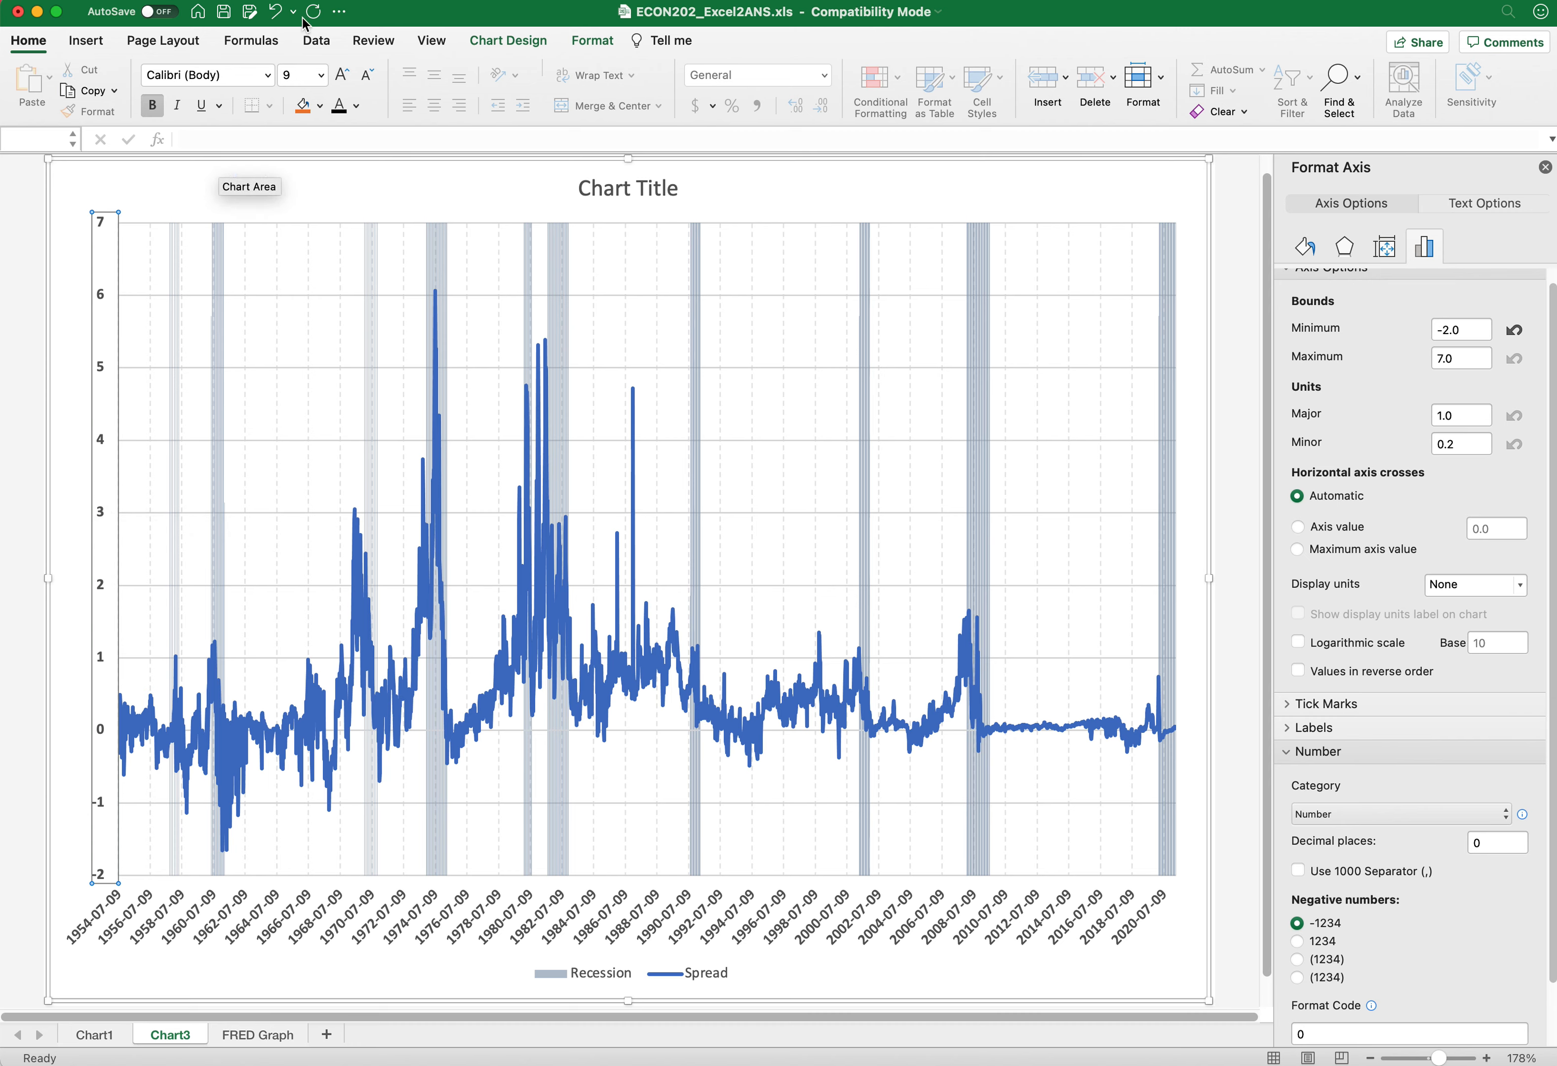
Step: Add a primary vertical axis title reading "Percentage Point Difference"
click(512, 40)
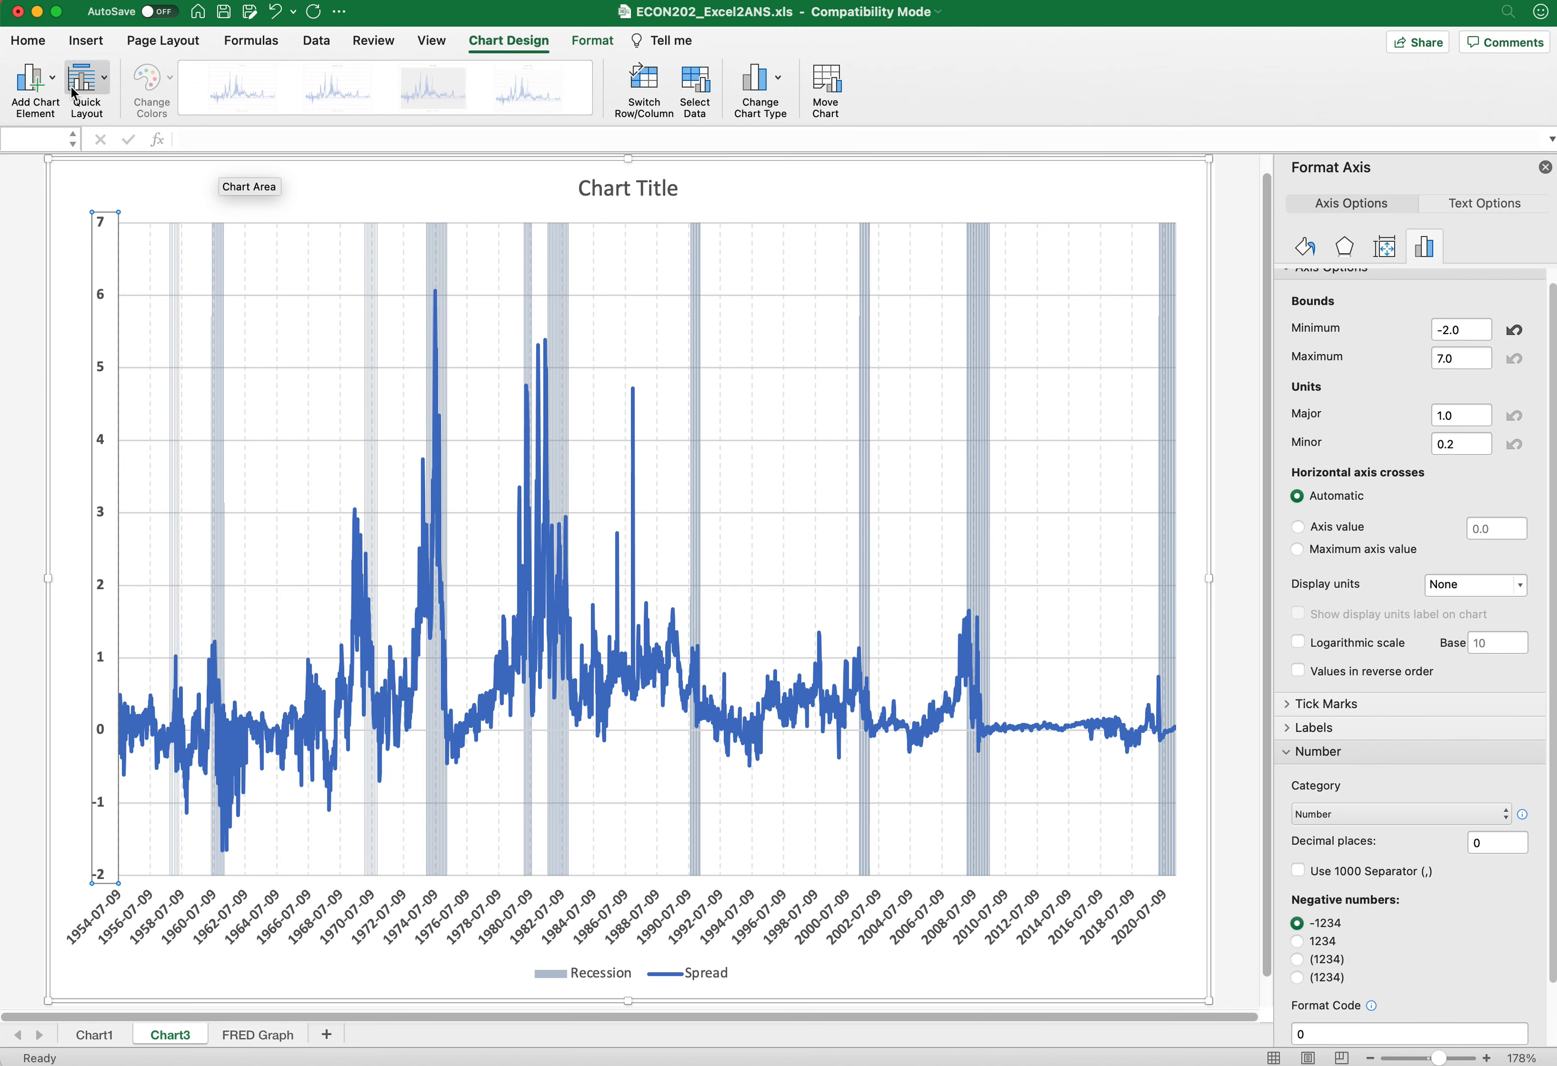
click(53, 78)
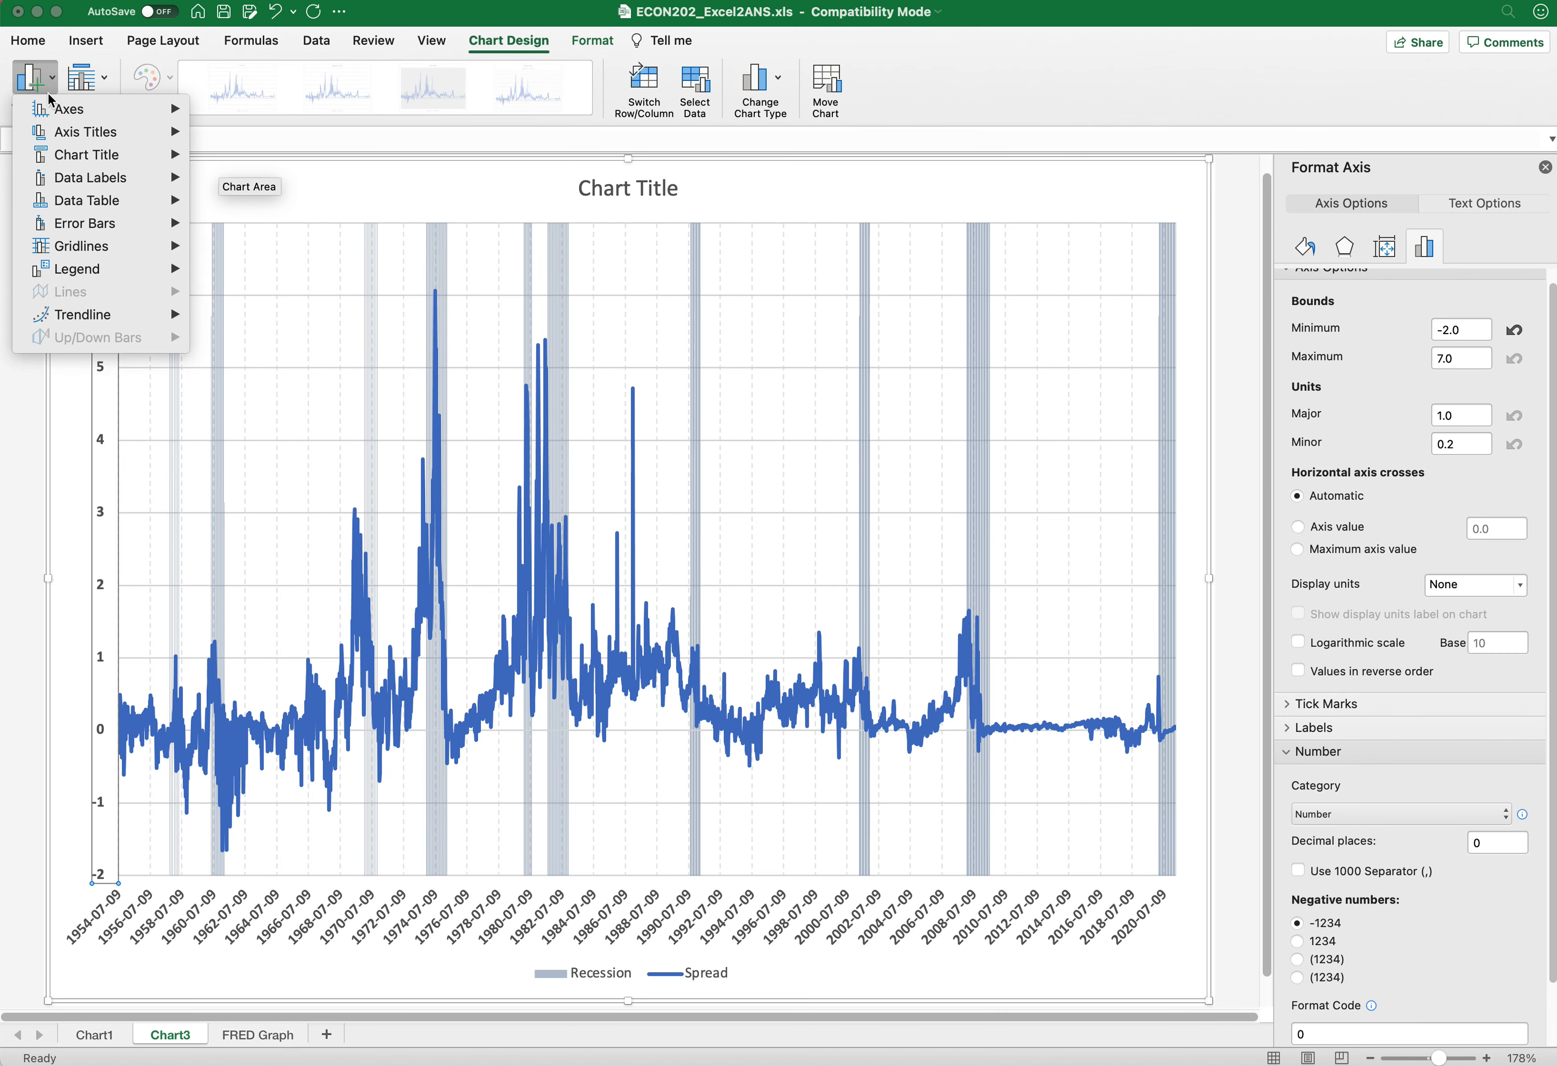
mouse_move(58, 132)
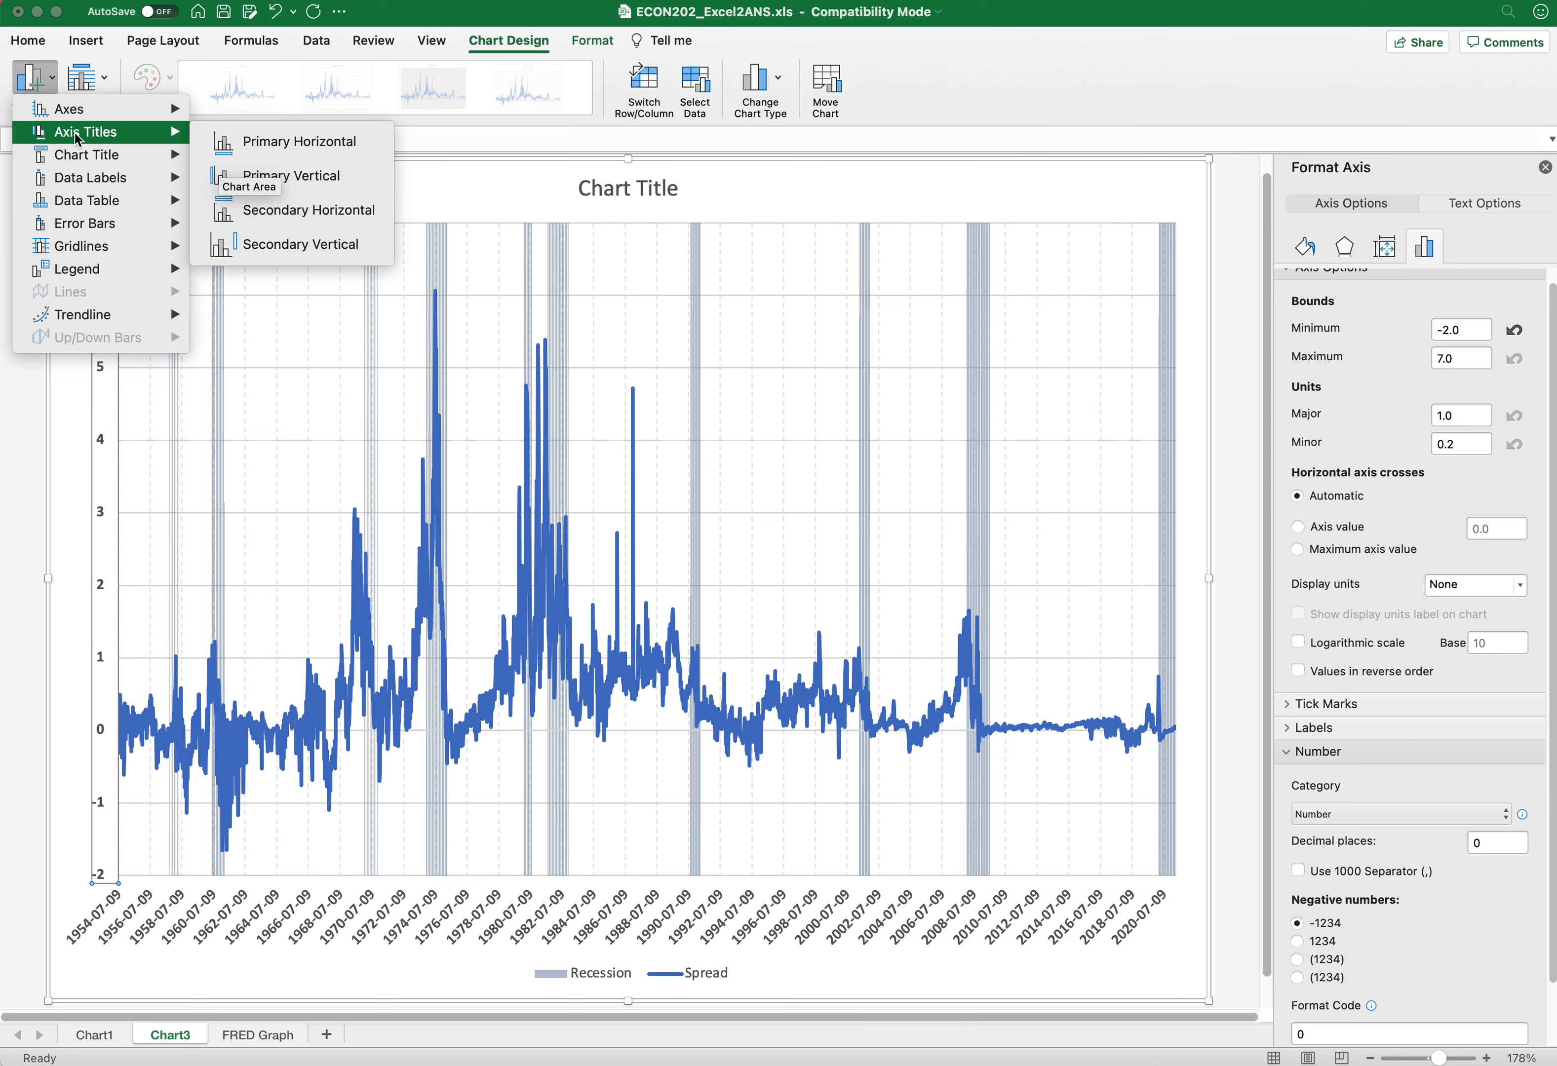
click(319, 185)
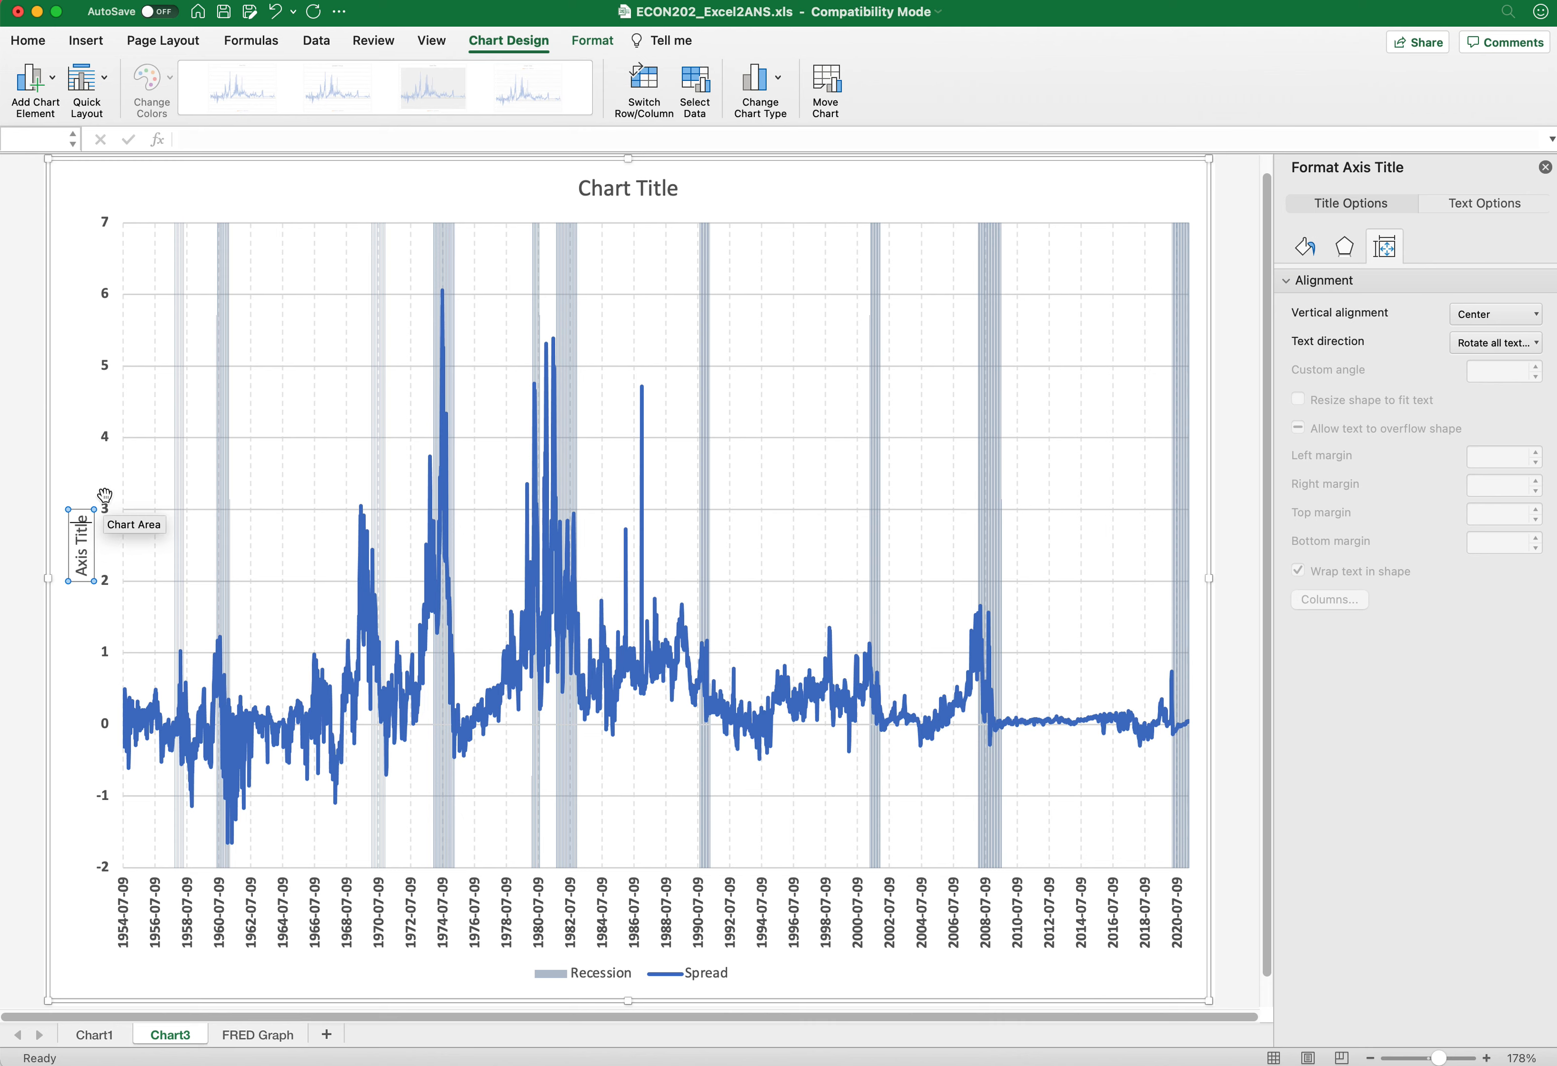
key(super+a)
key(BackSpace)
text(Percentage Point)
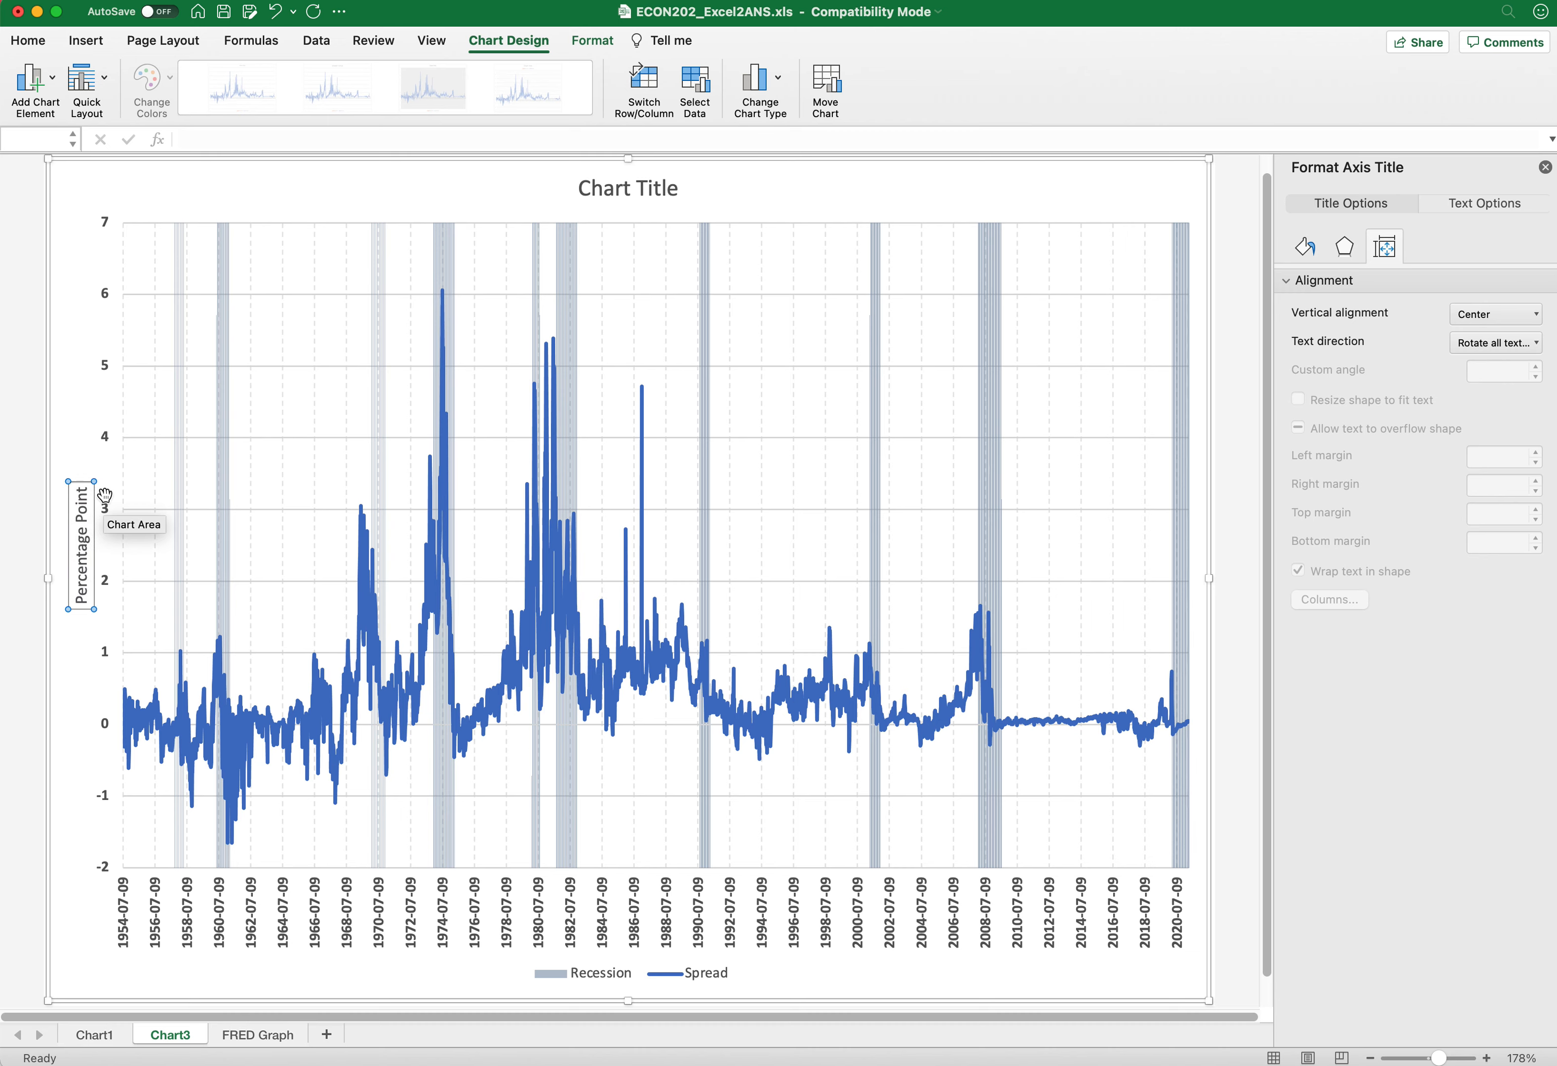
text( Difference)
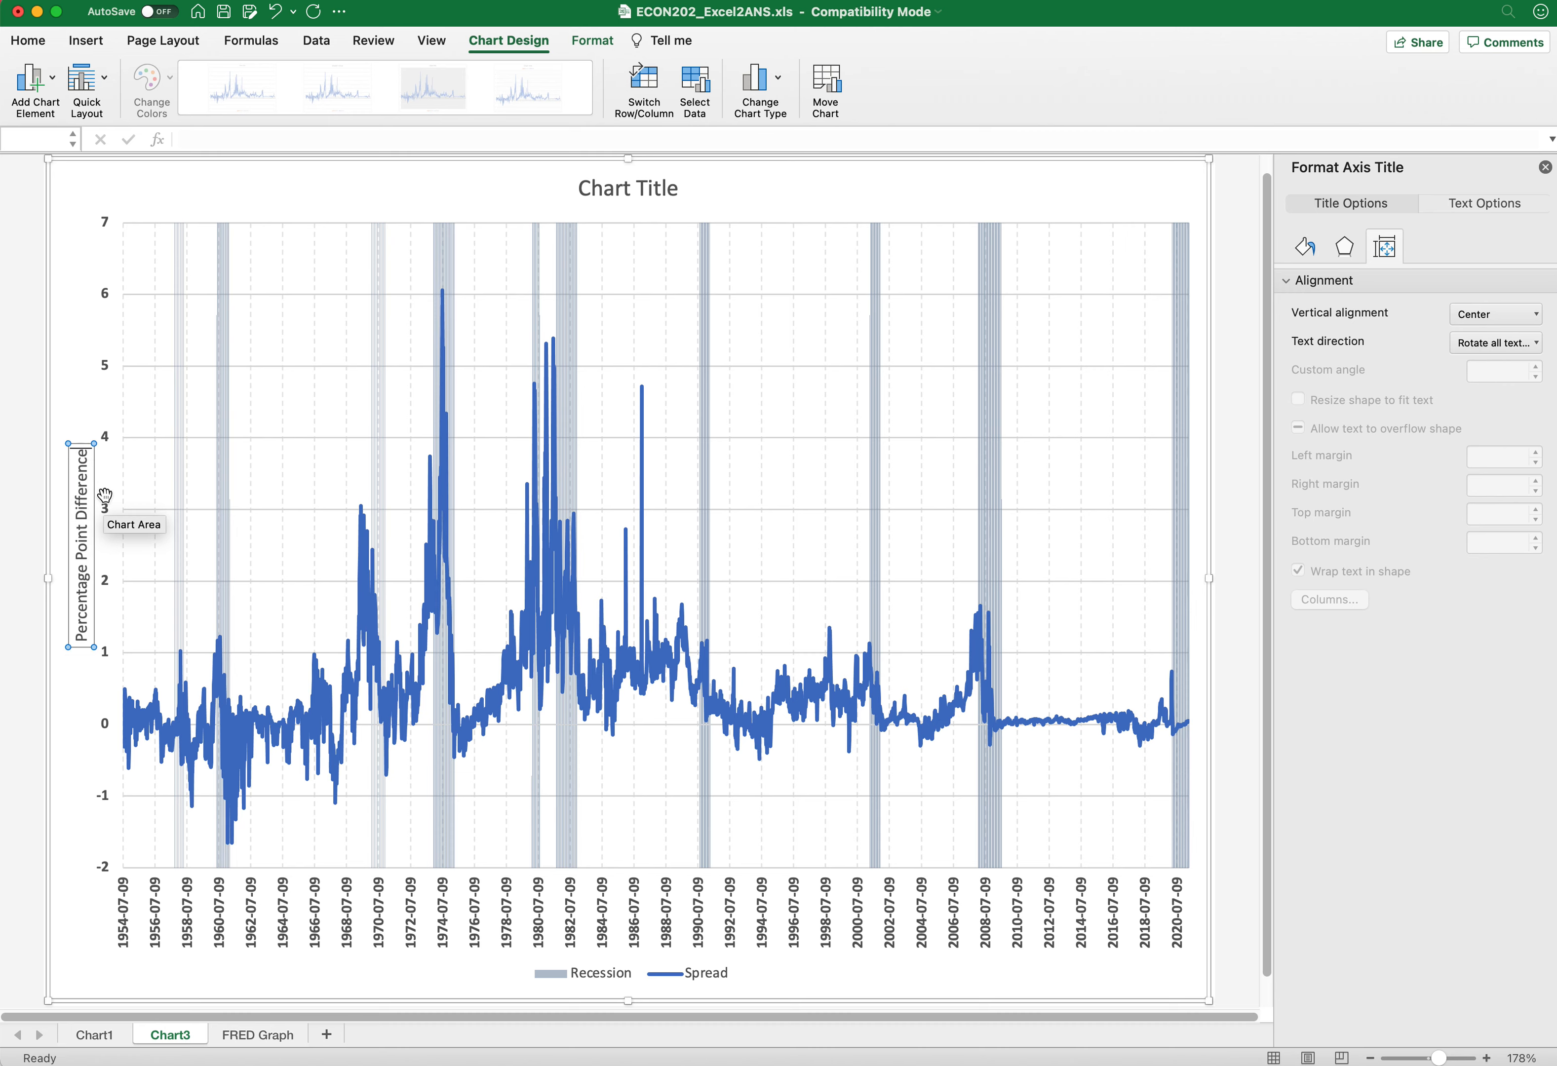
Step: Make the whole vertical axis title text bold, then deselect the title
key(super+a)
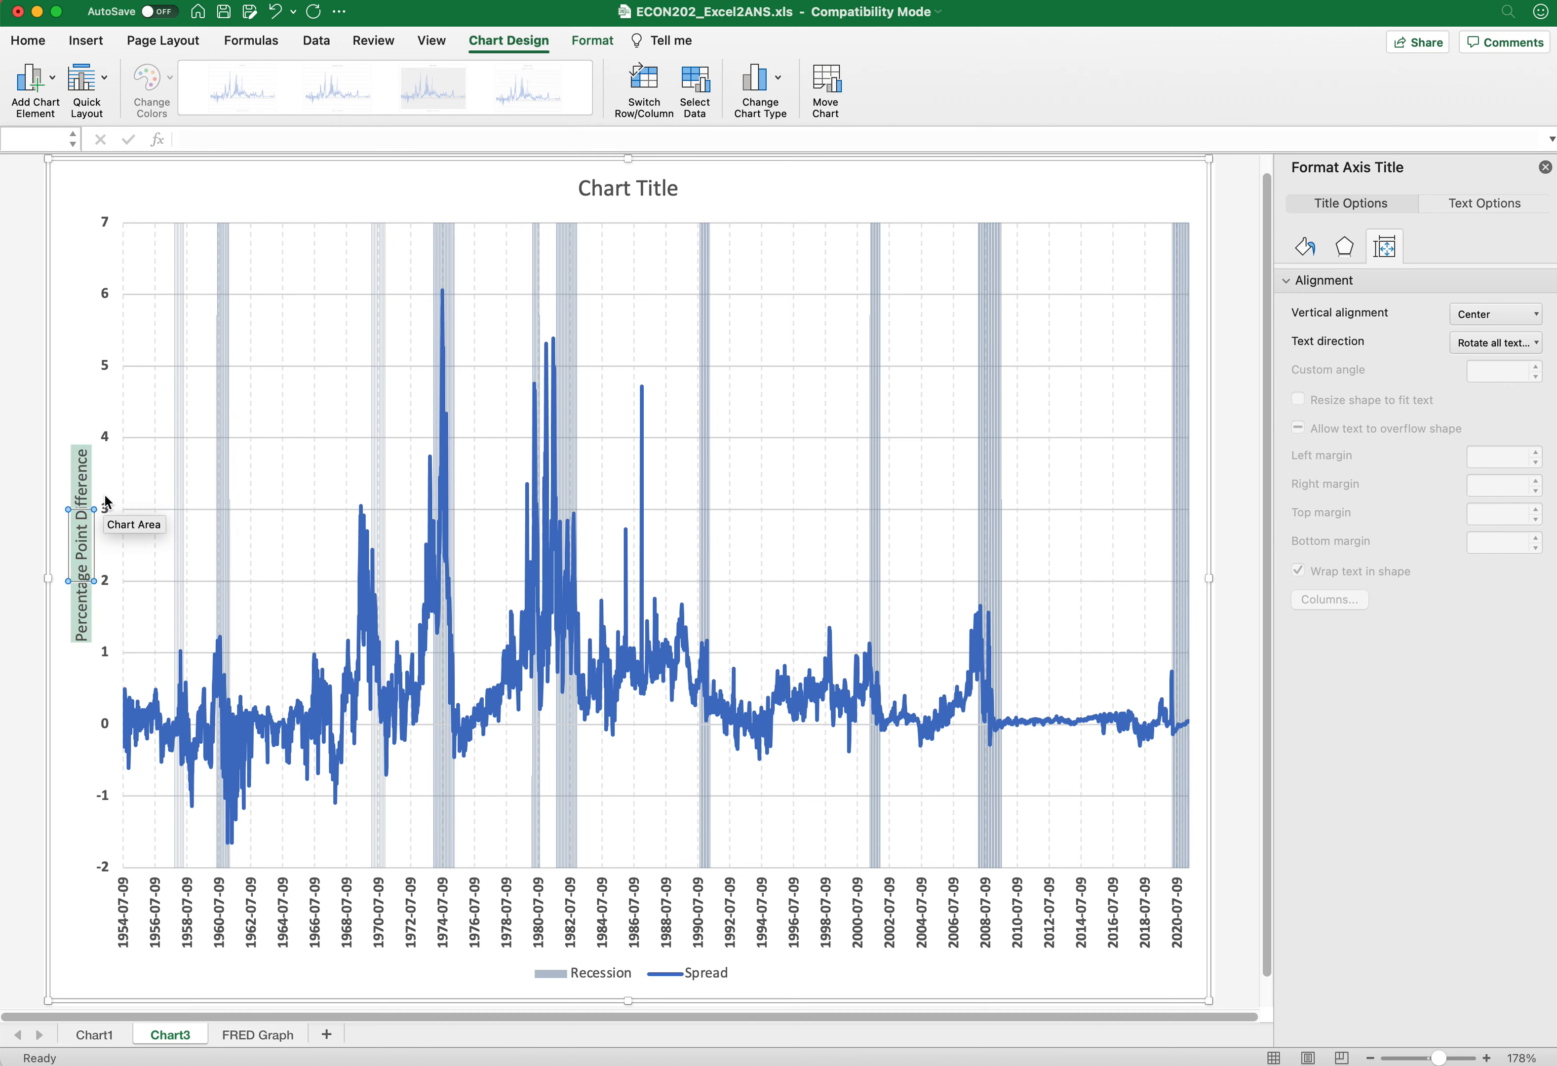
click(31, 41)
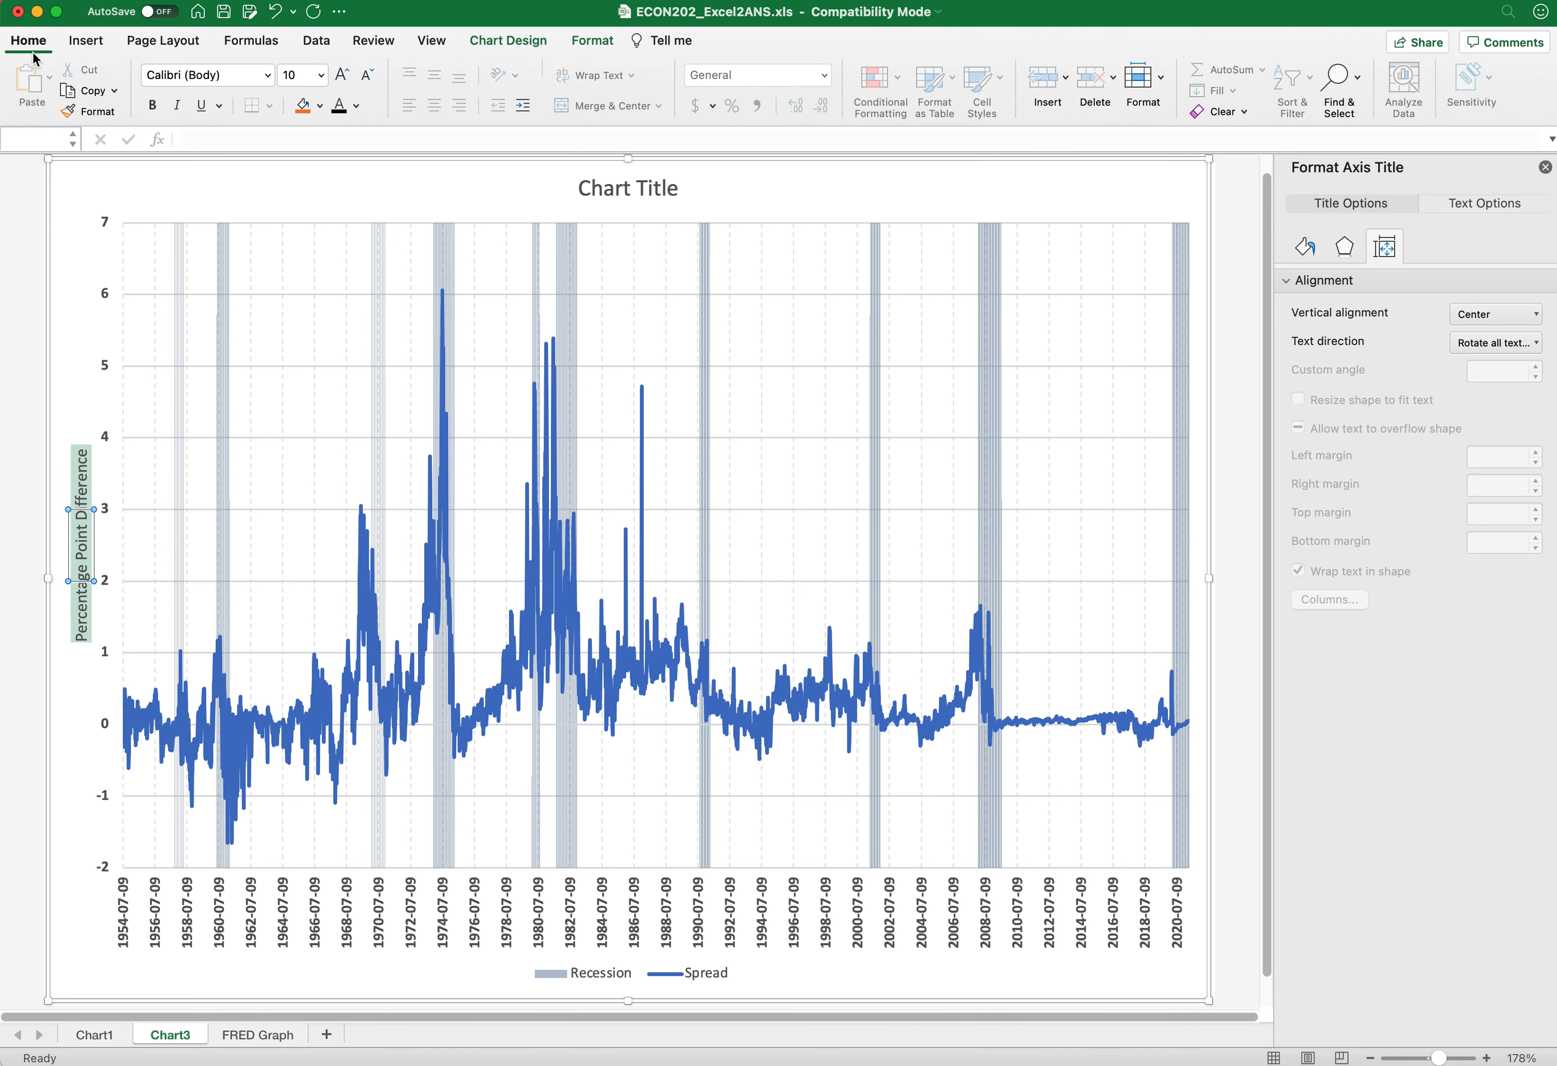
click(156, 106)
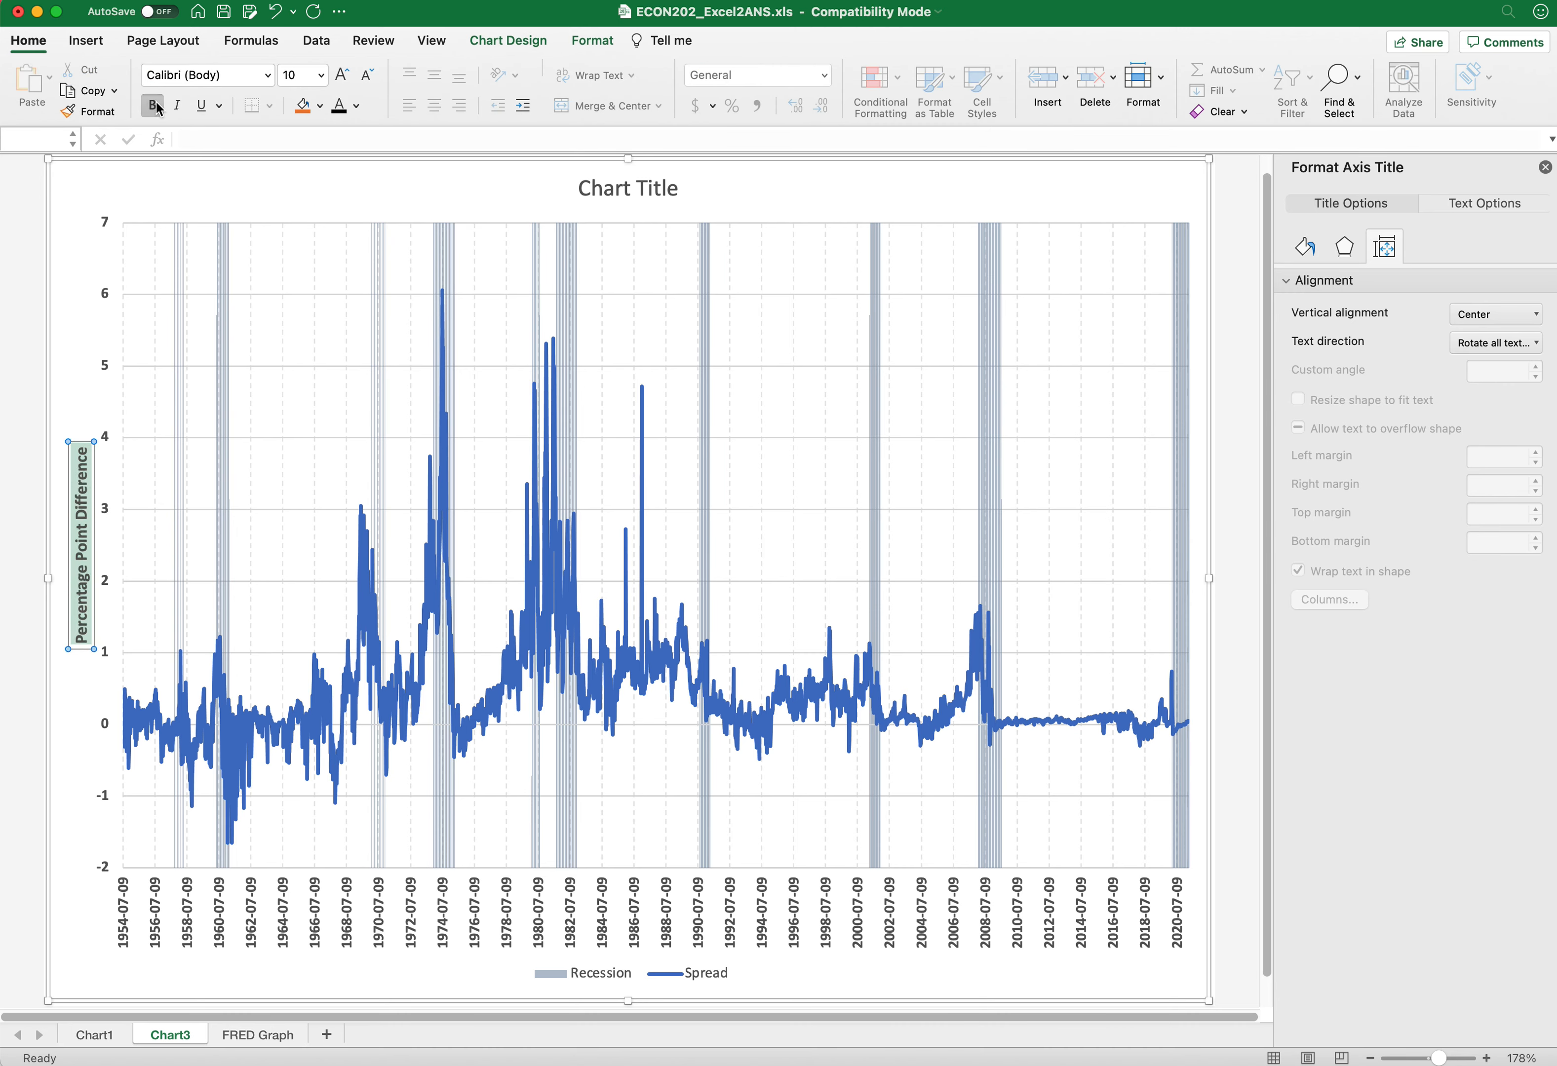
click(77, 288)
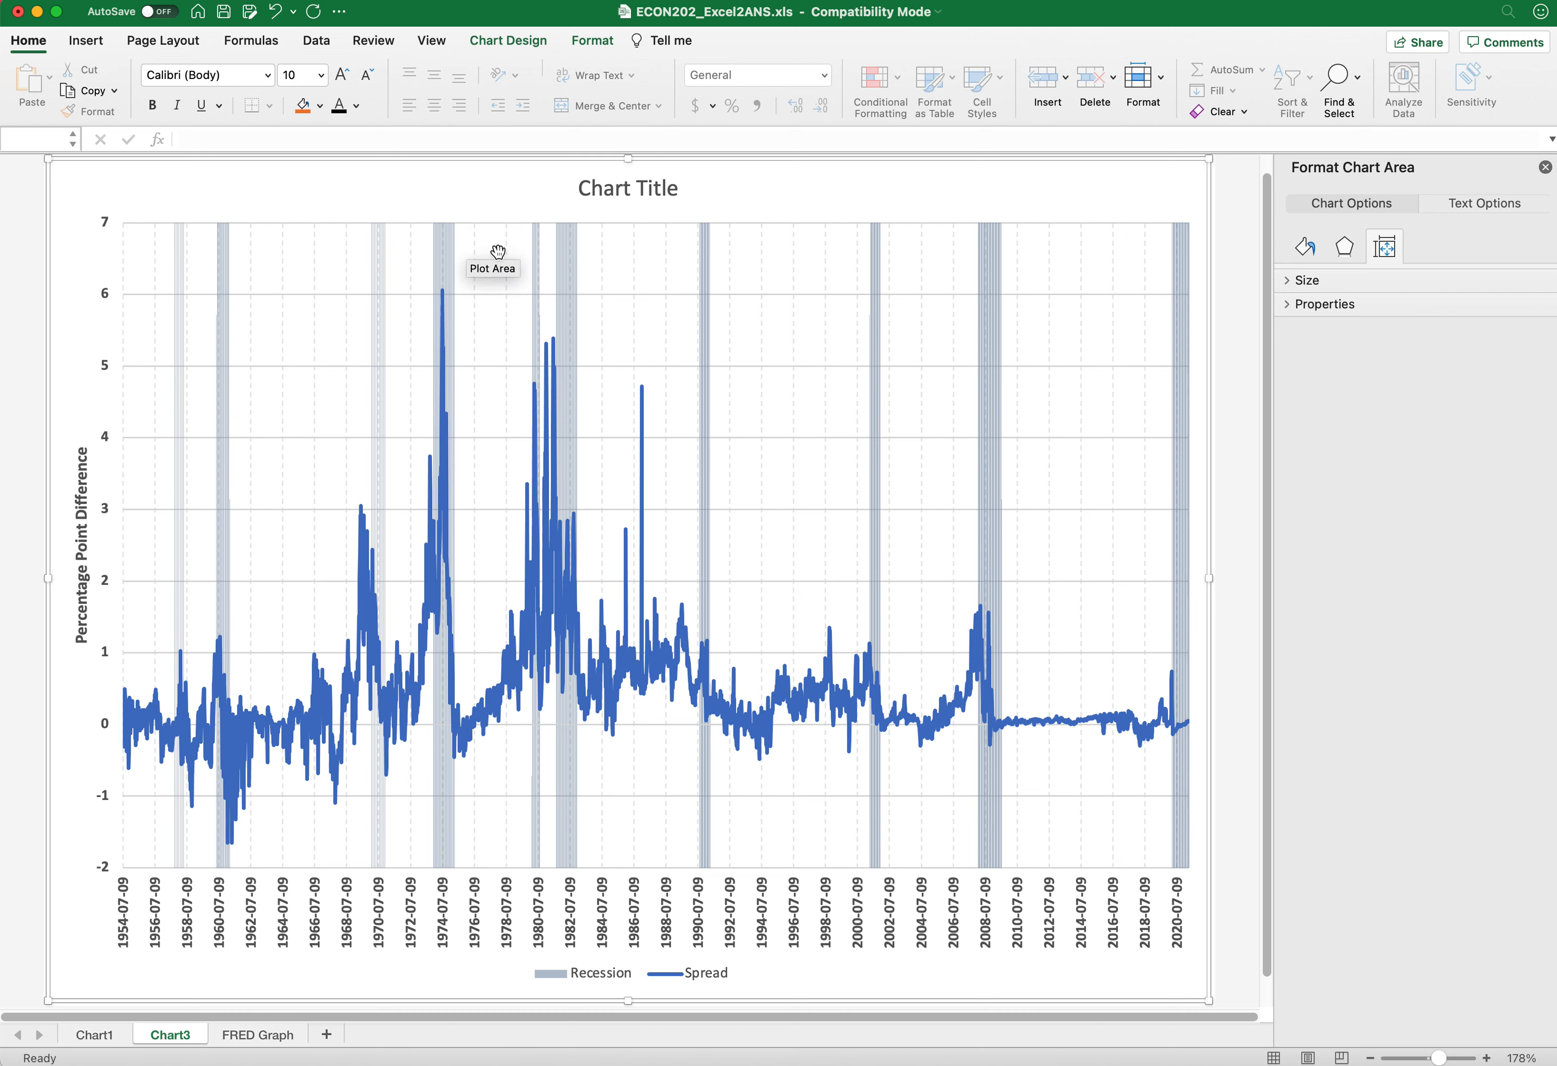
Step: Format the placeholder chart title text in black and bold
click(676, 189)
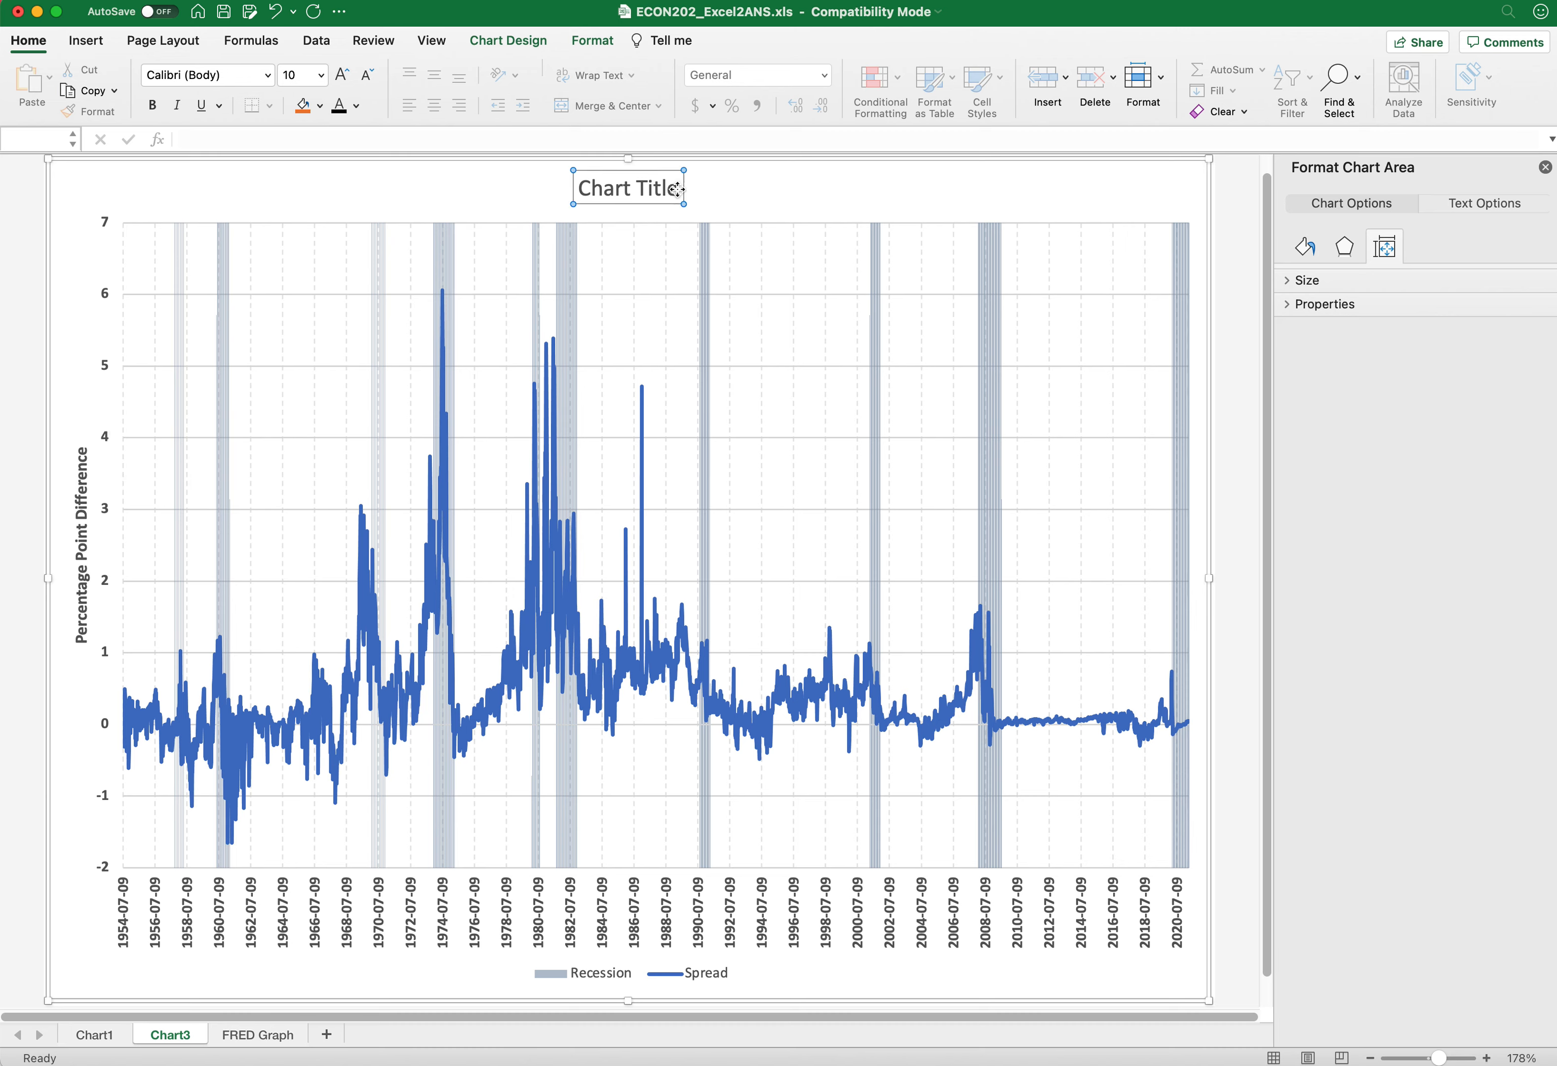
drag(679, 189, 584, 195)
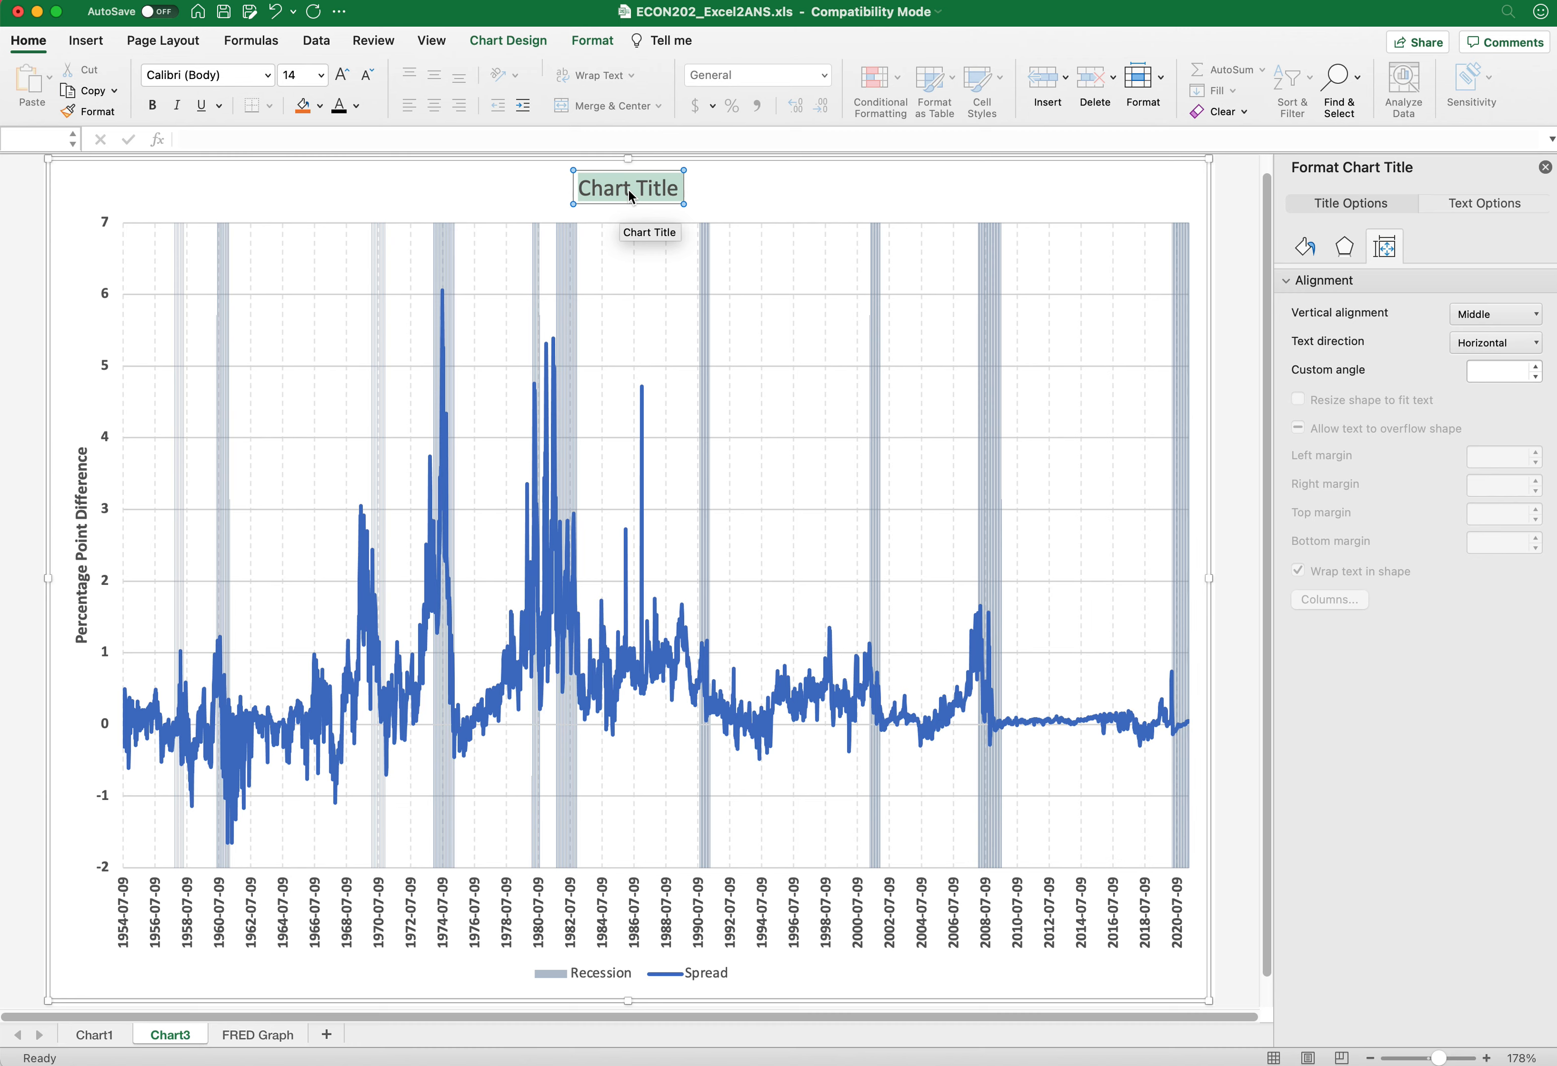
click(355, 106)
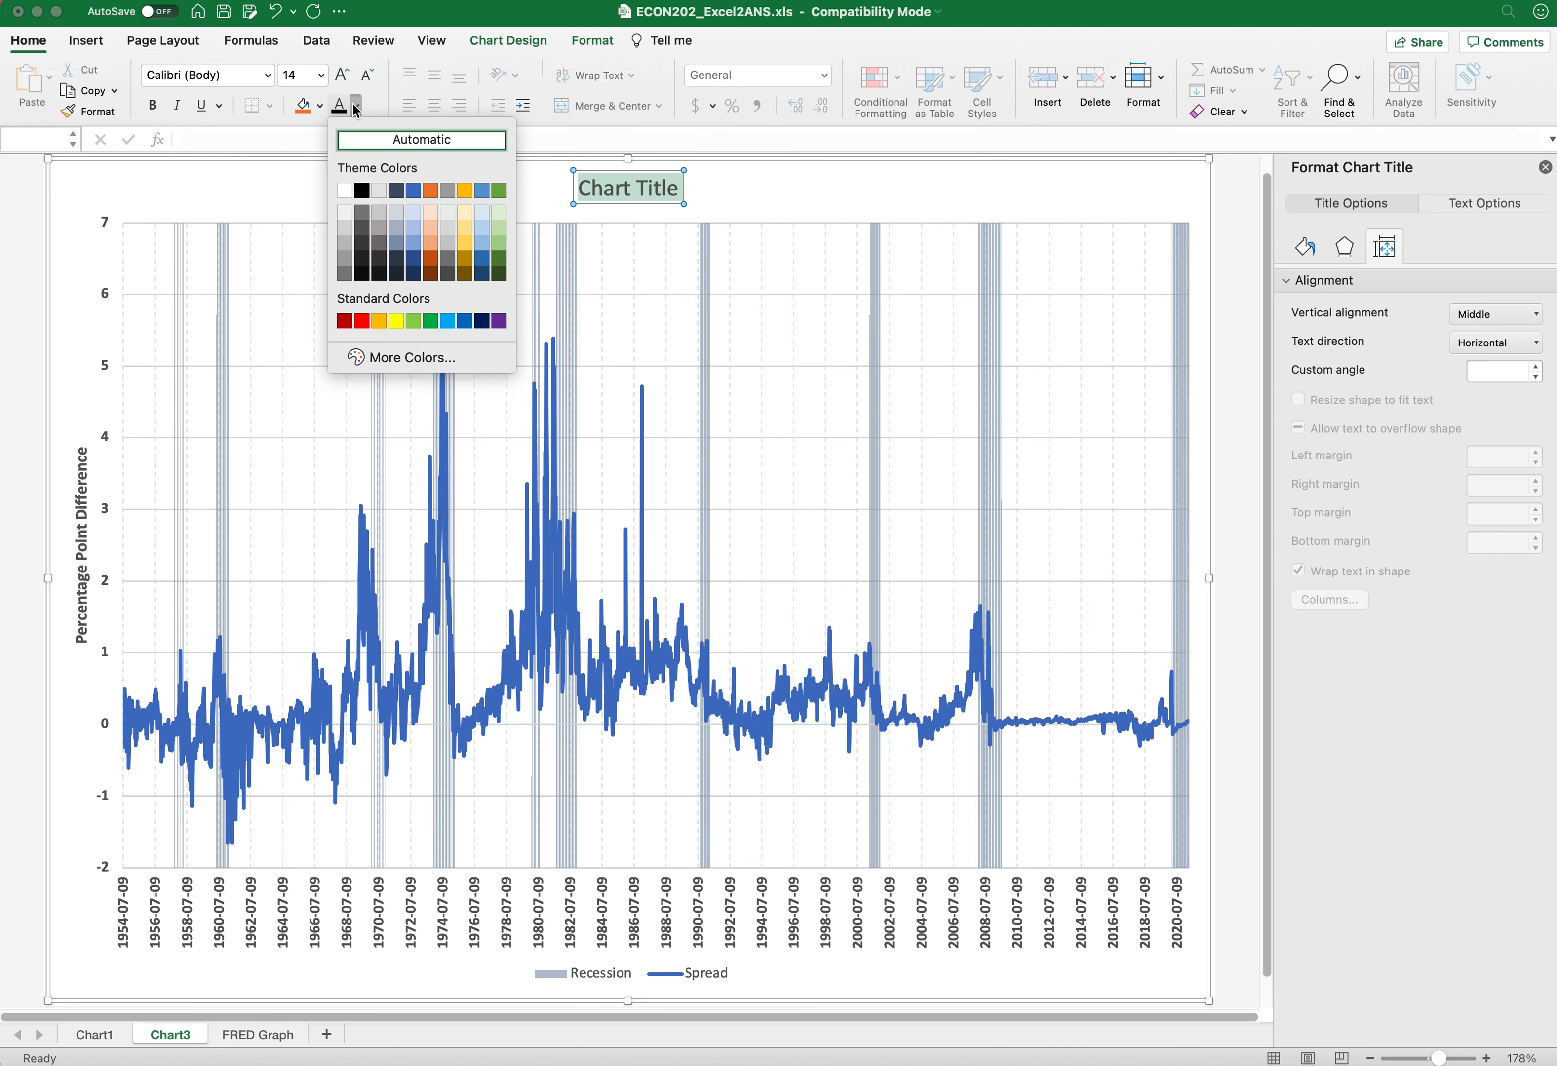
click(364, 192)
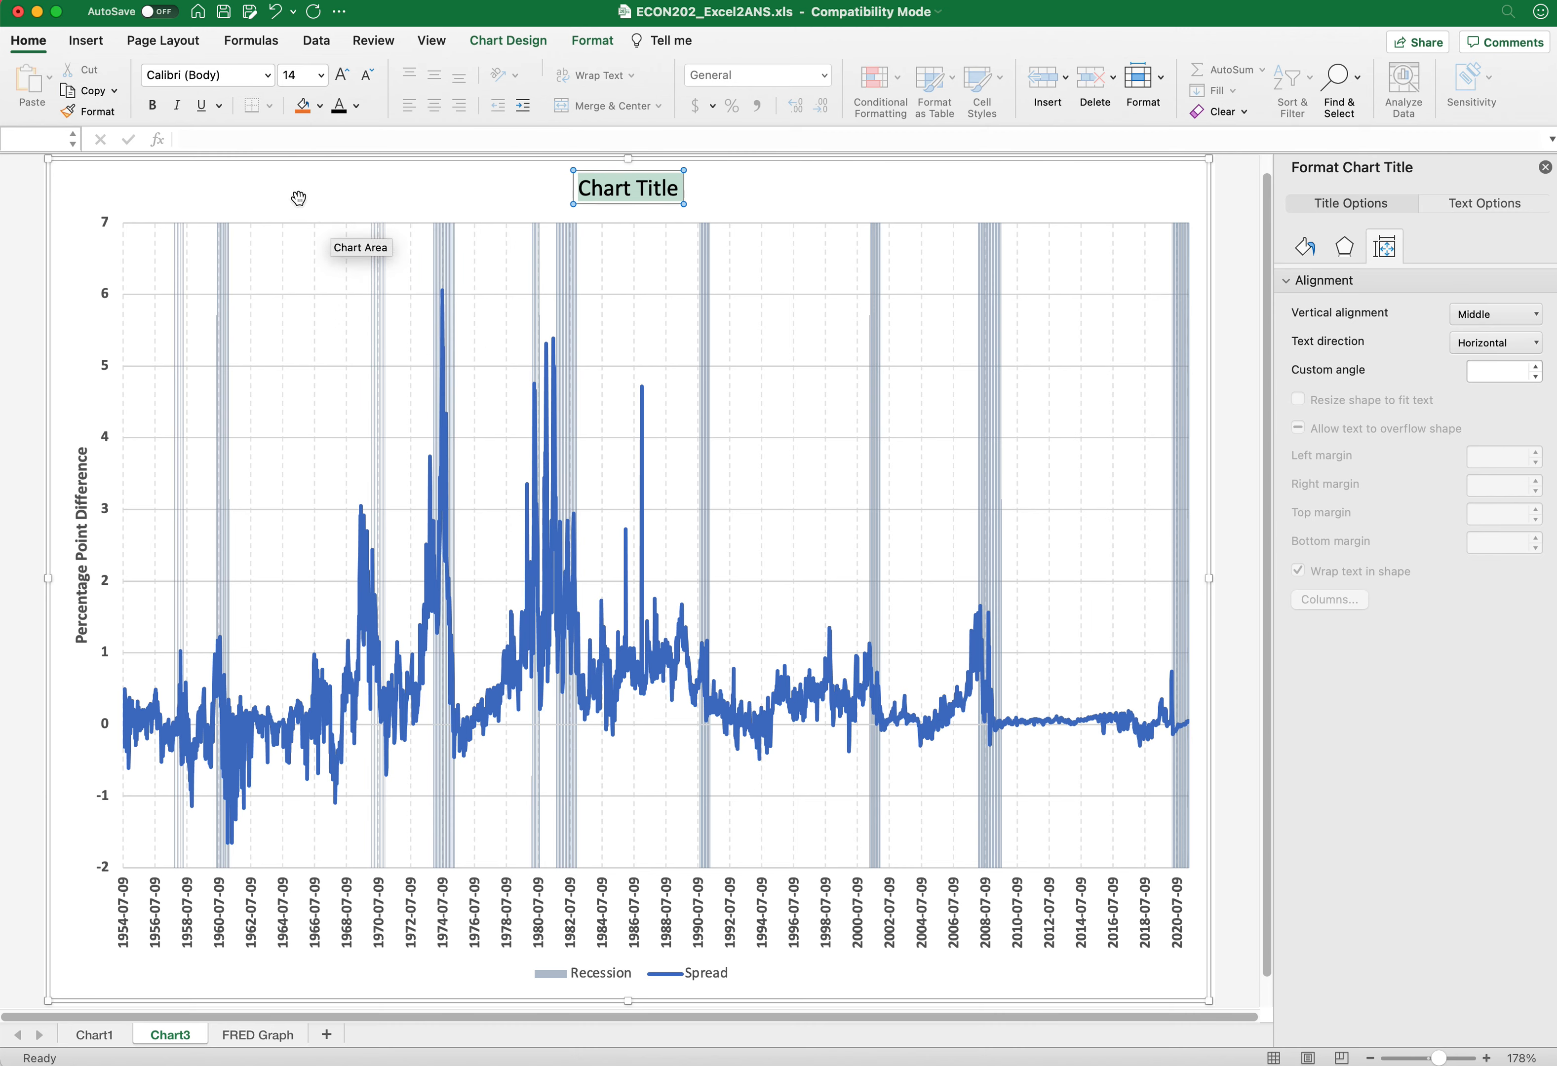
click(151, 105)
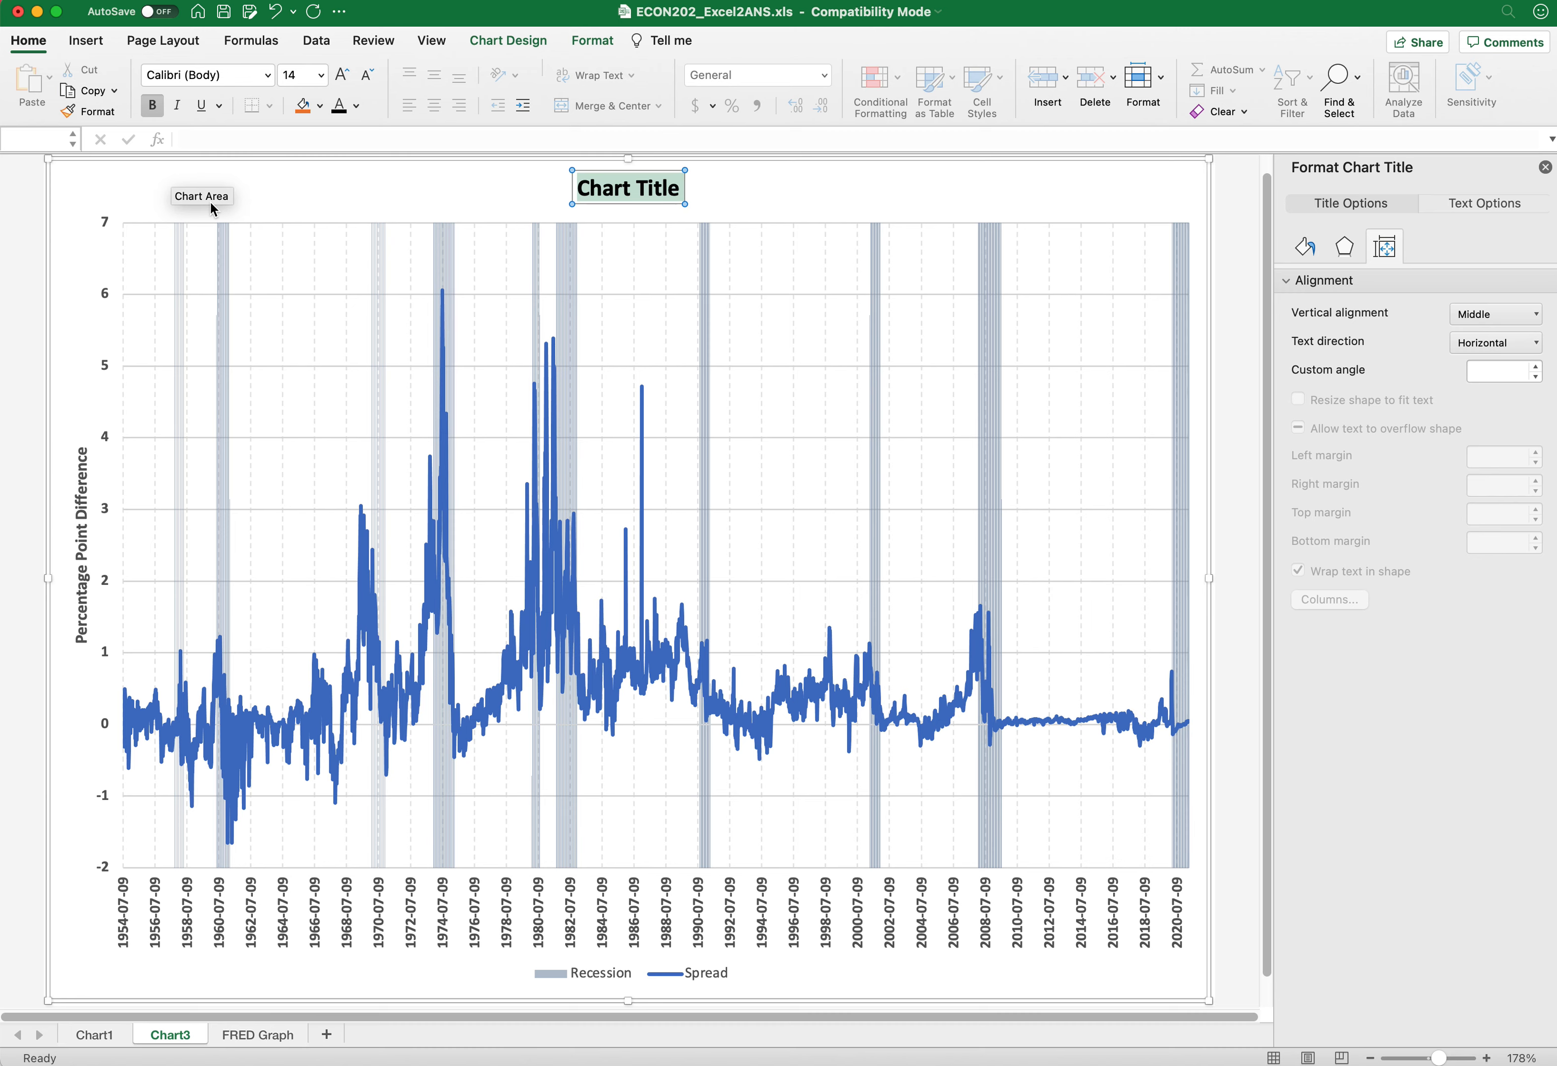
Step: Replace the chart title text with "Federal Funds Rate - 3-Month T-Bill Rate Spread (1954 - 2021)"
text(Federal Fu)
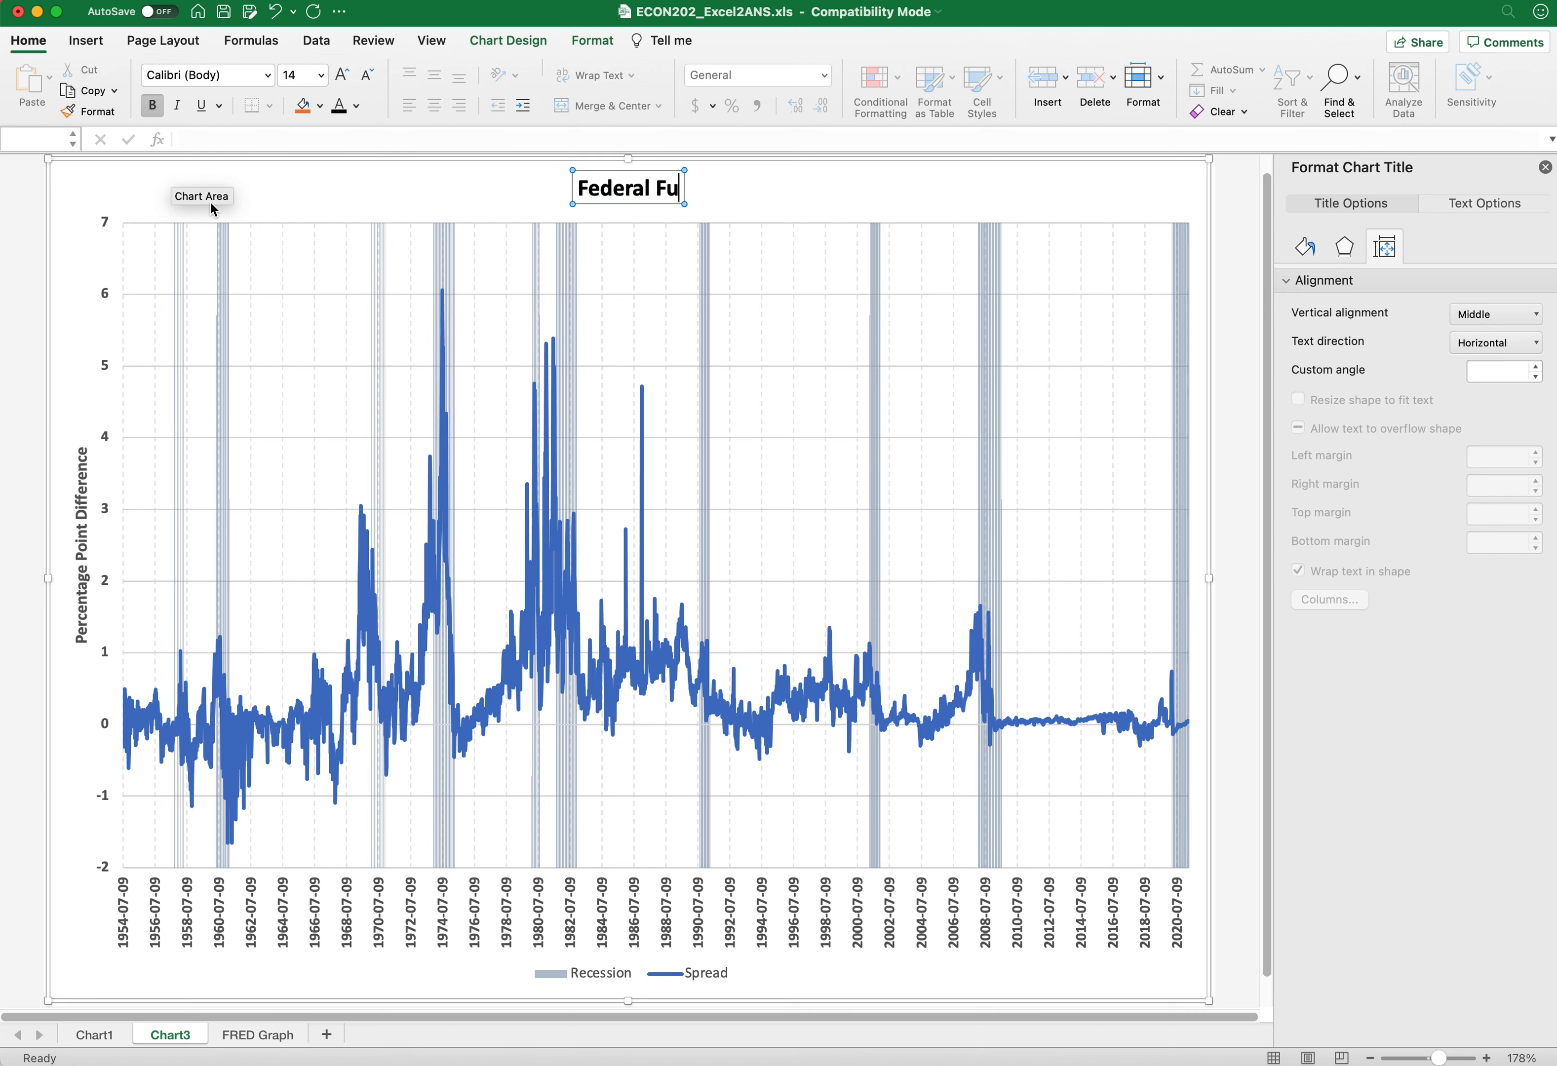
text(nds Rate -)
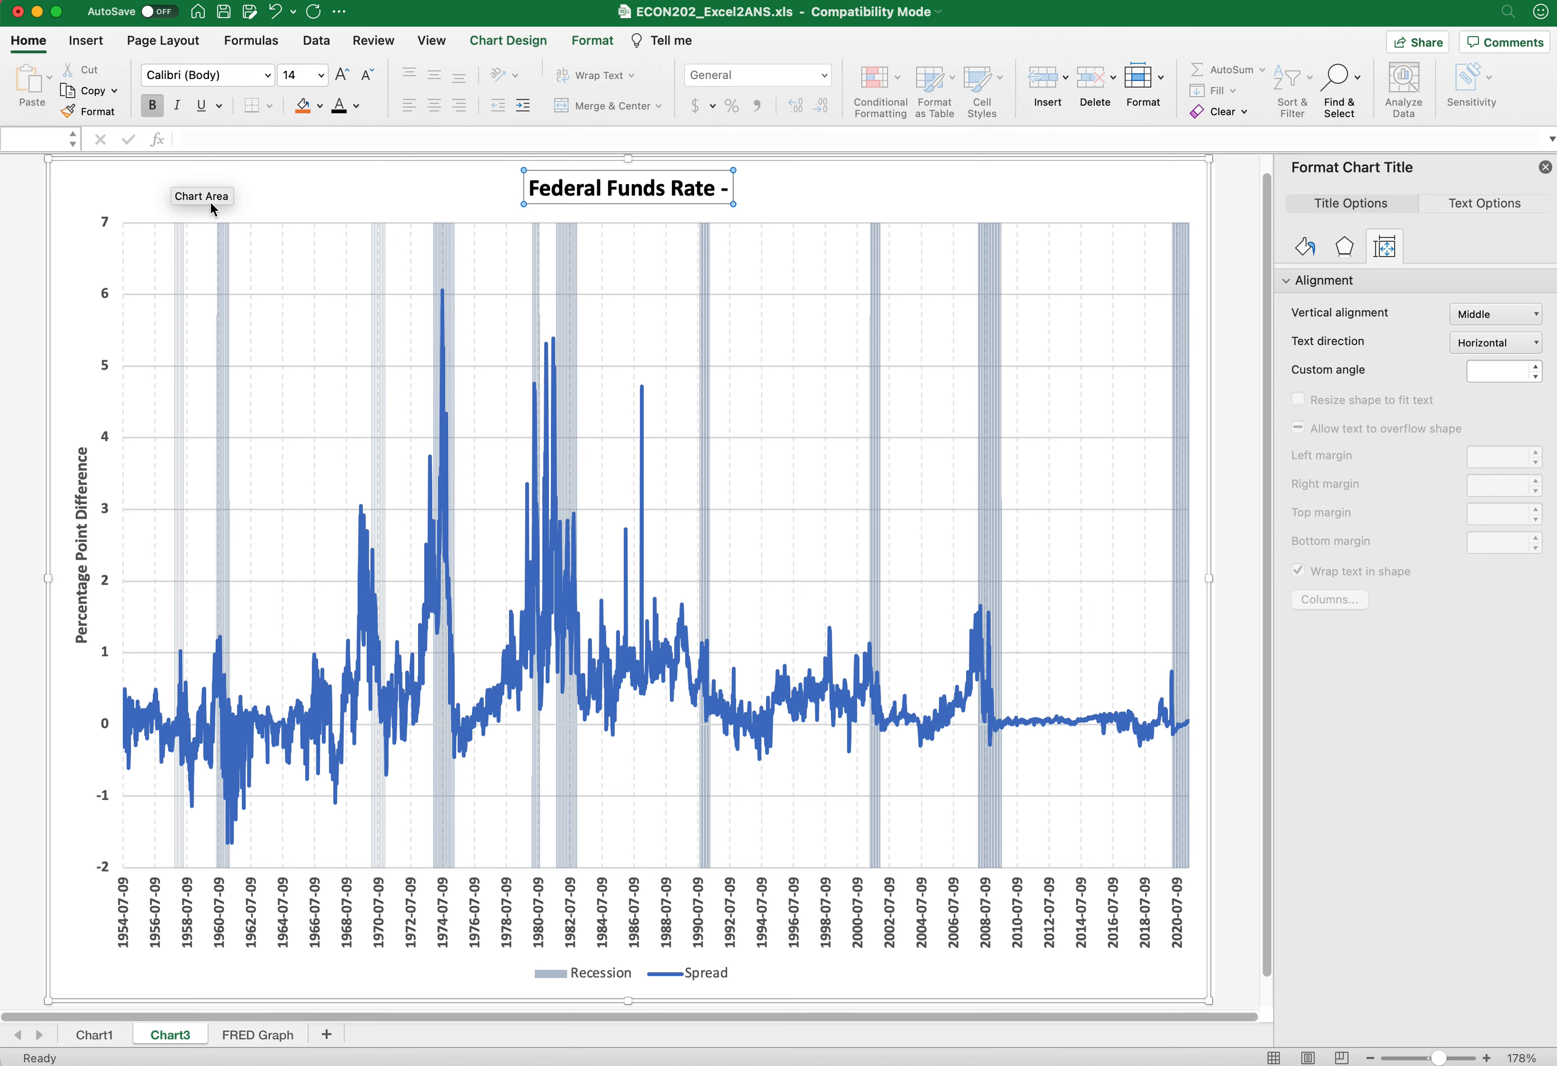
text( 3-Month)
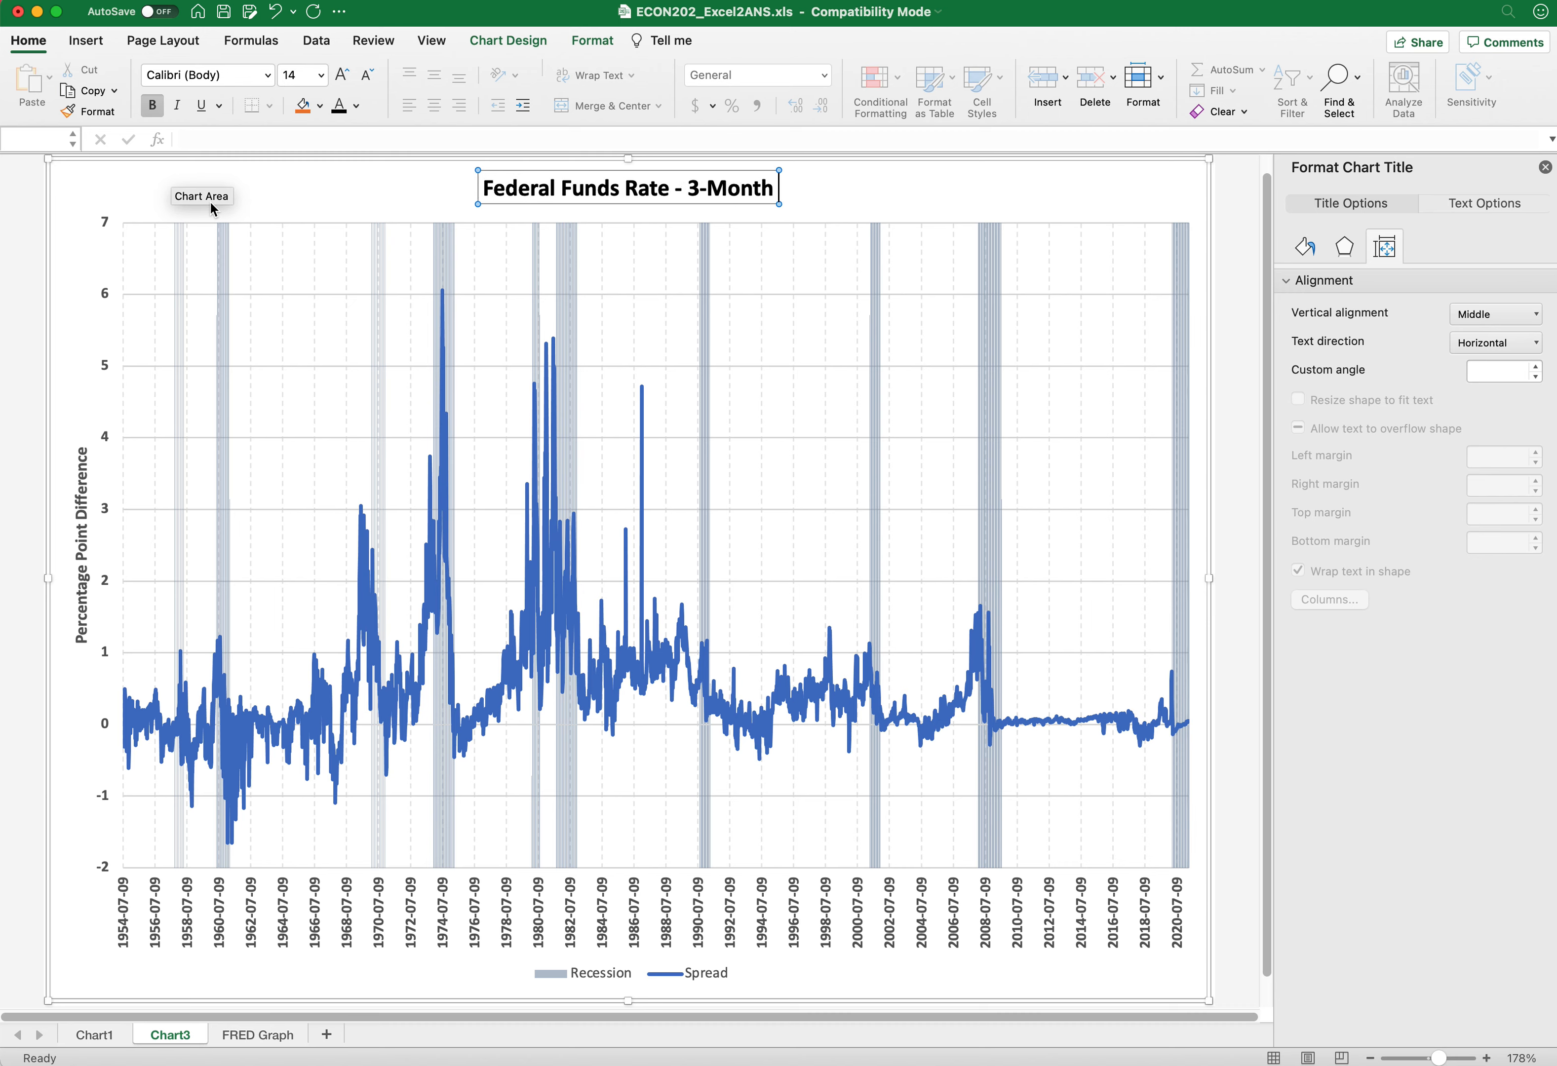
text( T-Bill Rate)
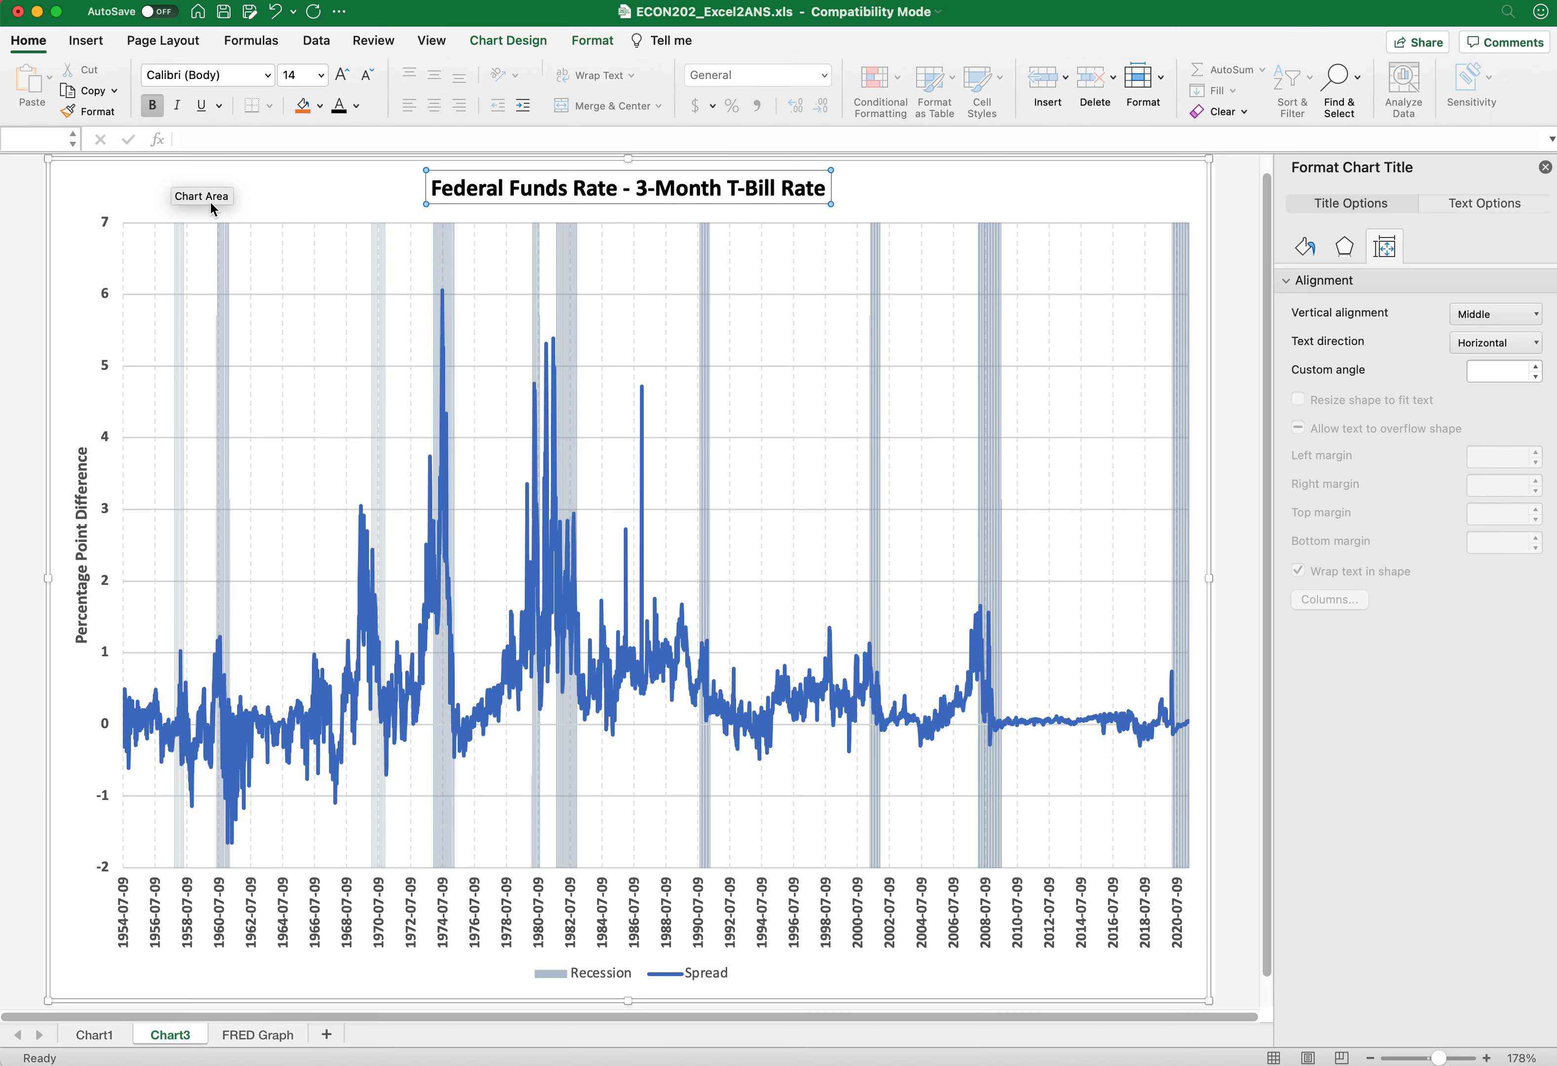
text( Sprea)
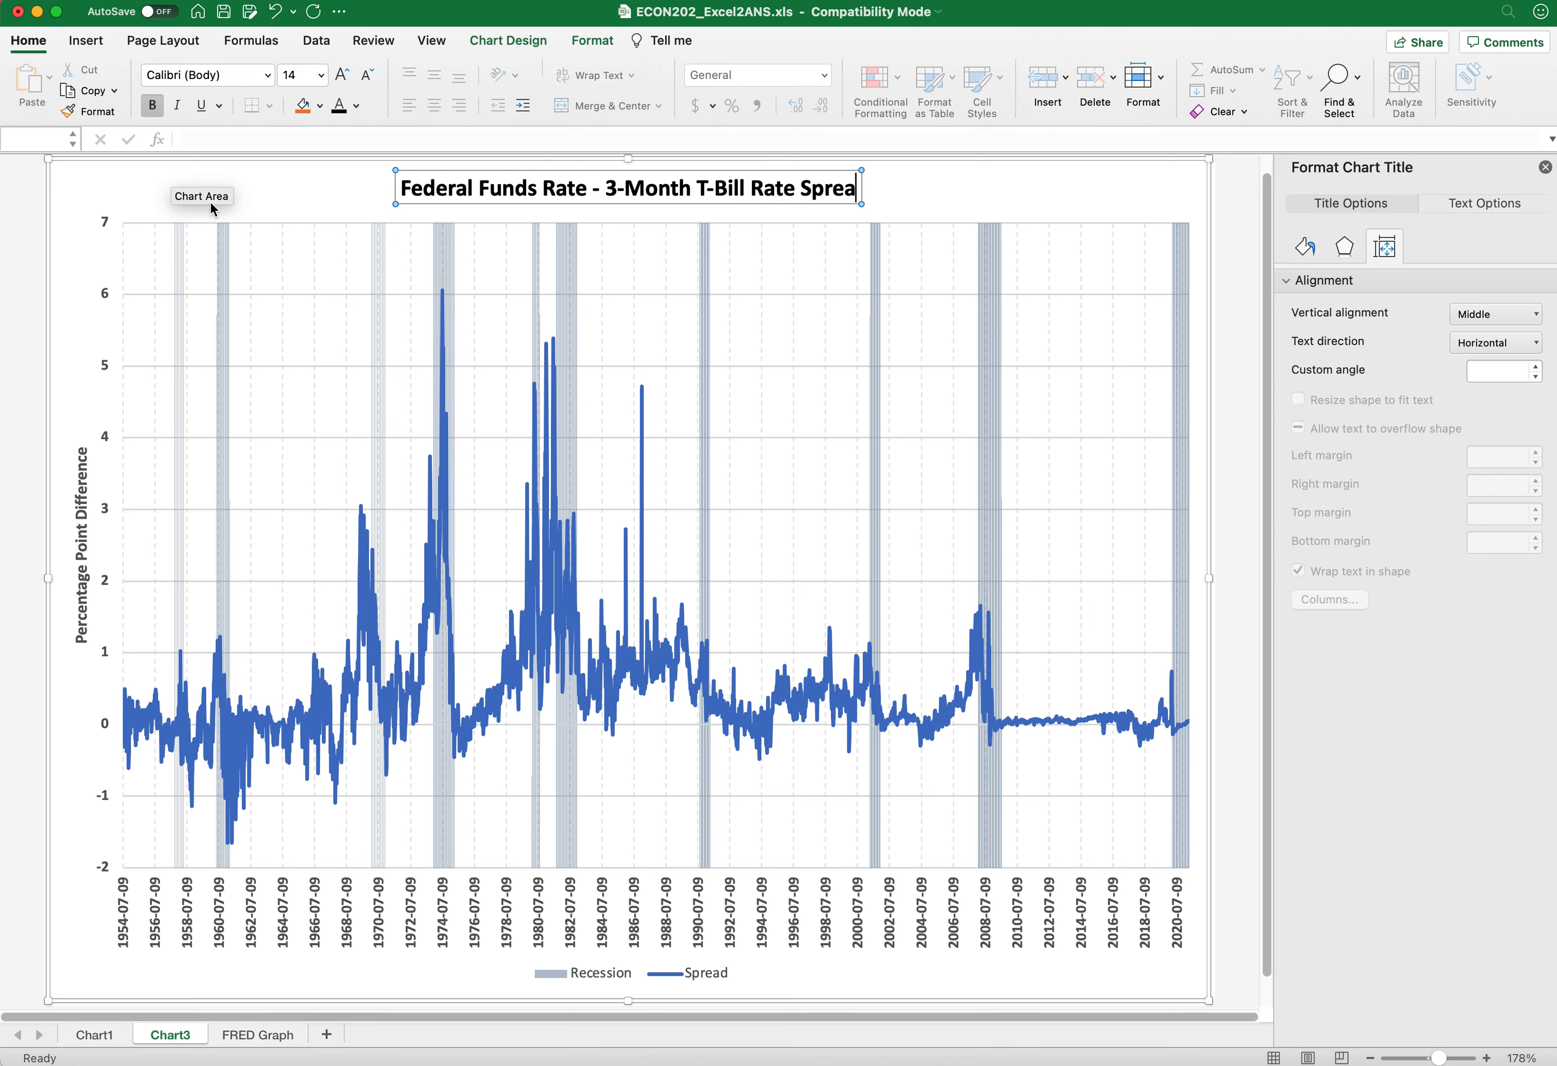
text(d ()
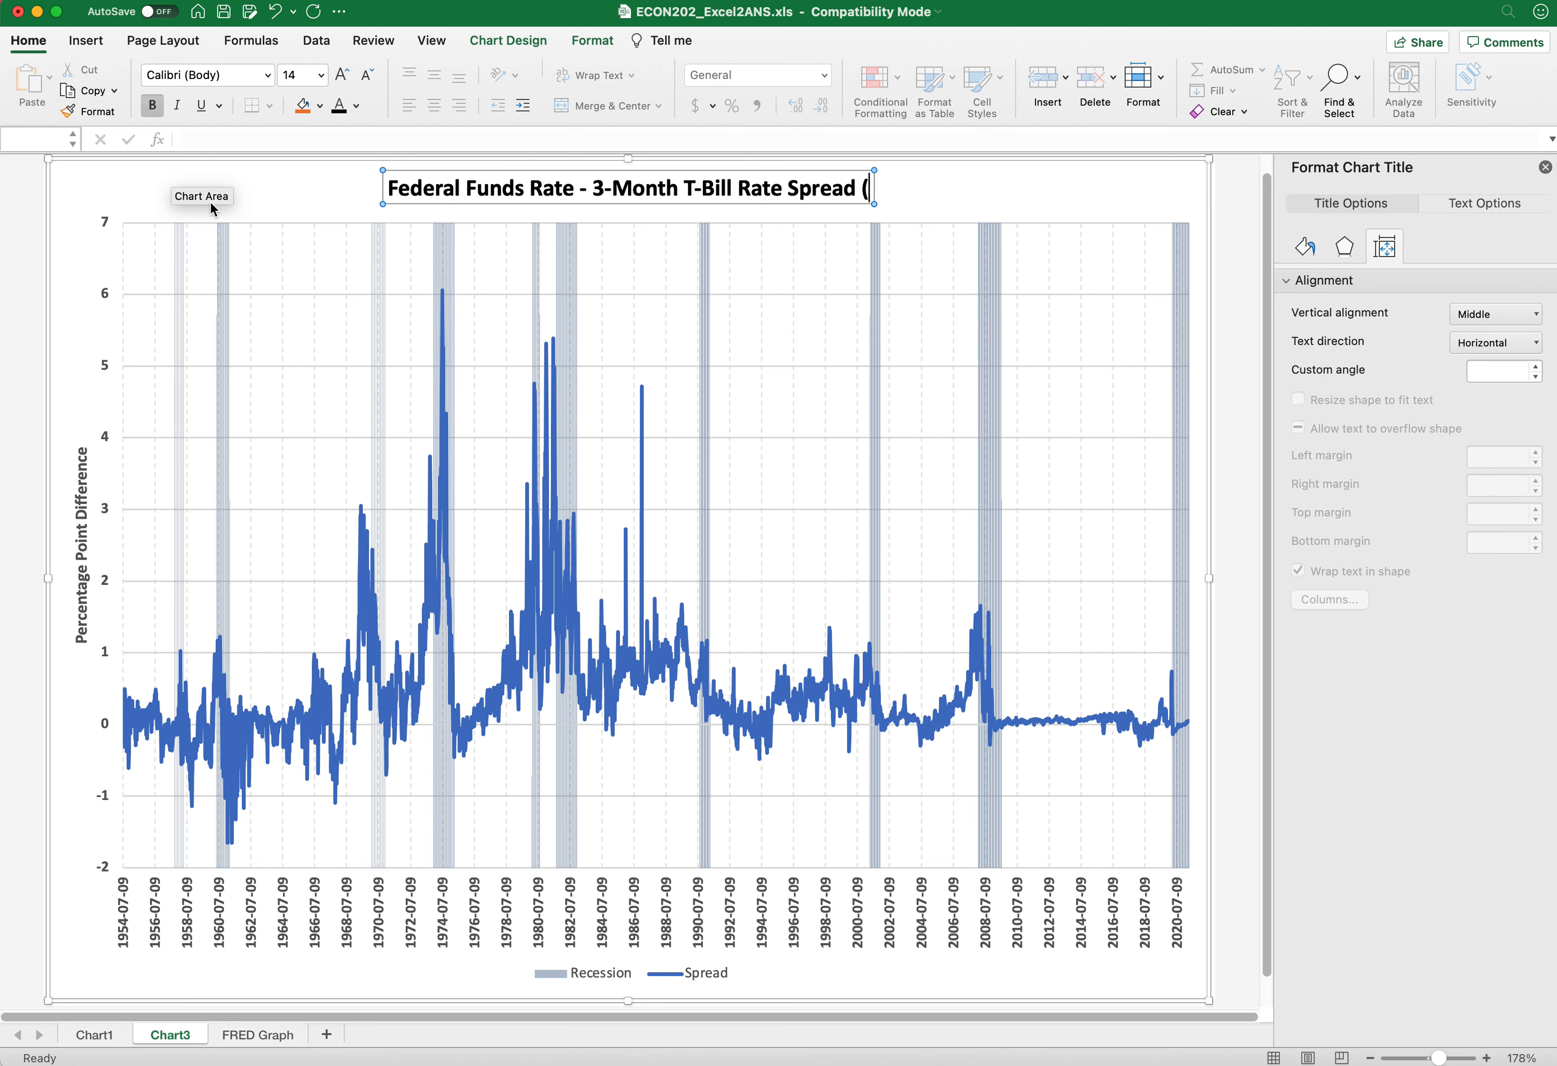
text(19)
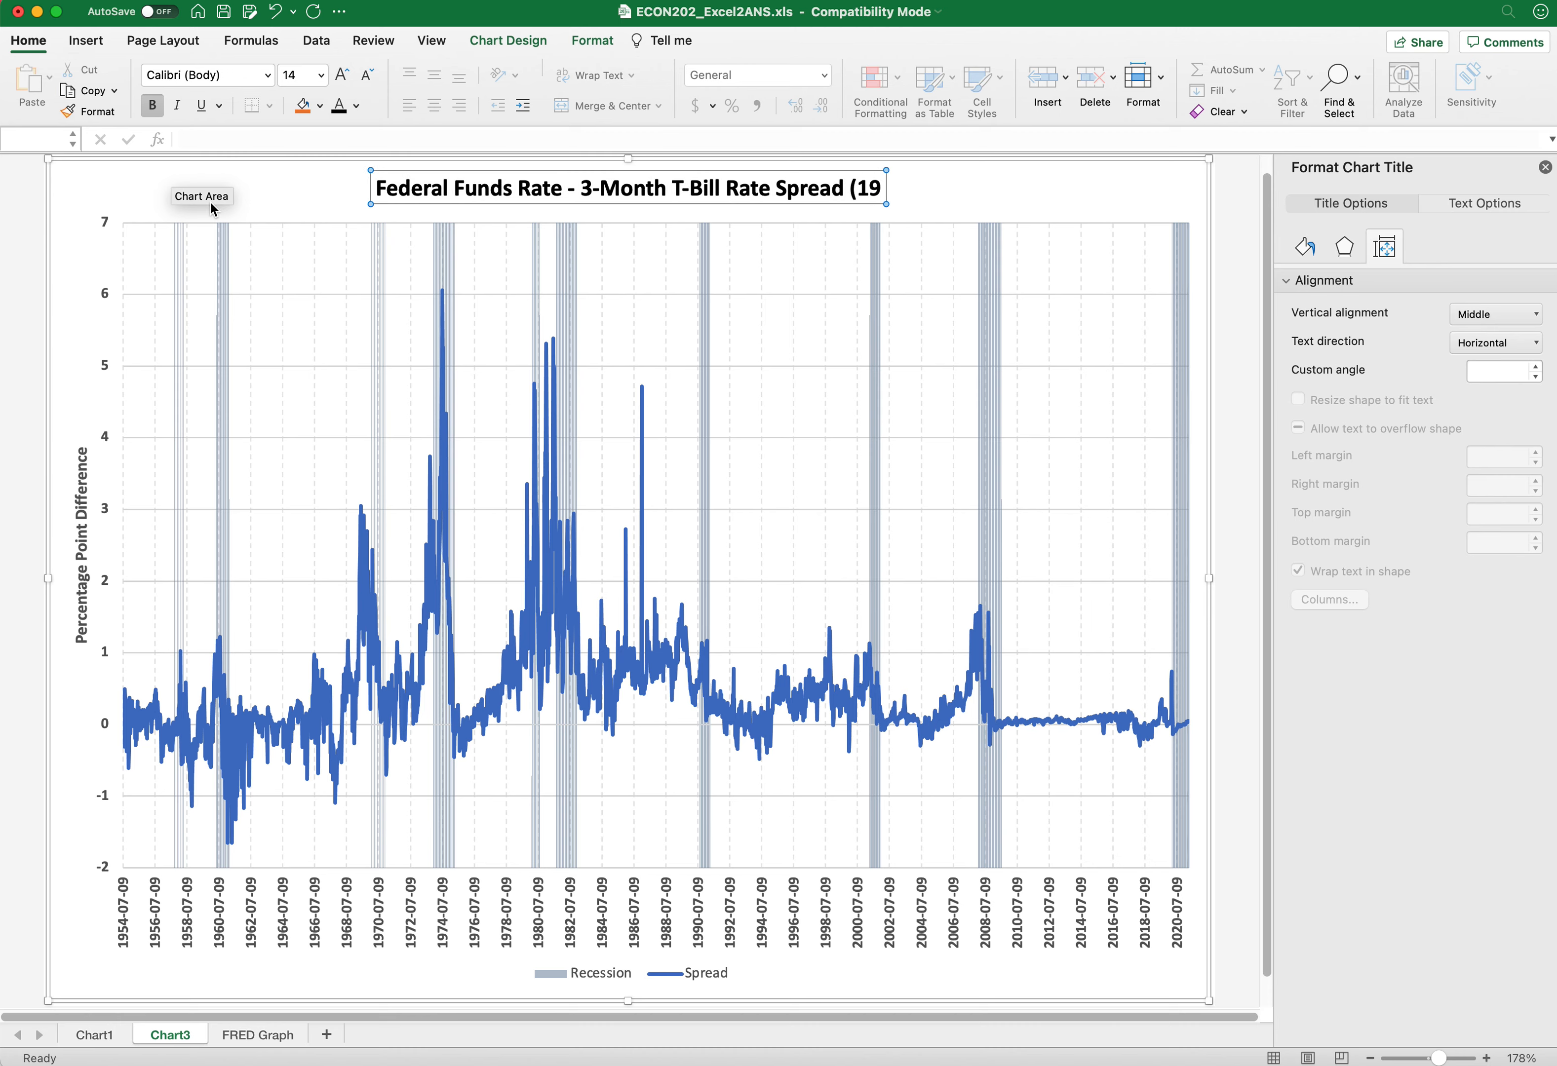
text(54 - 2021))
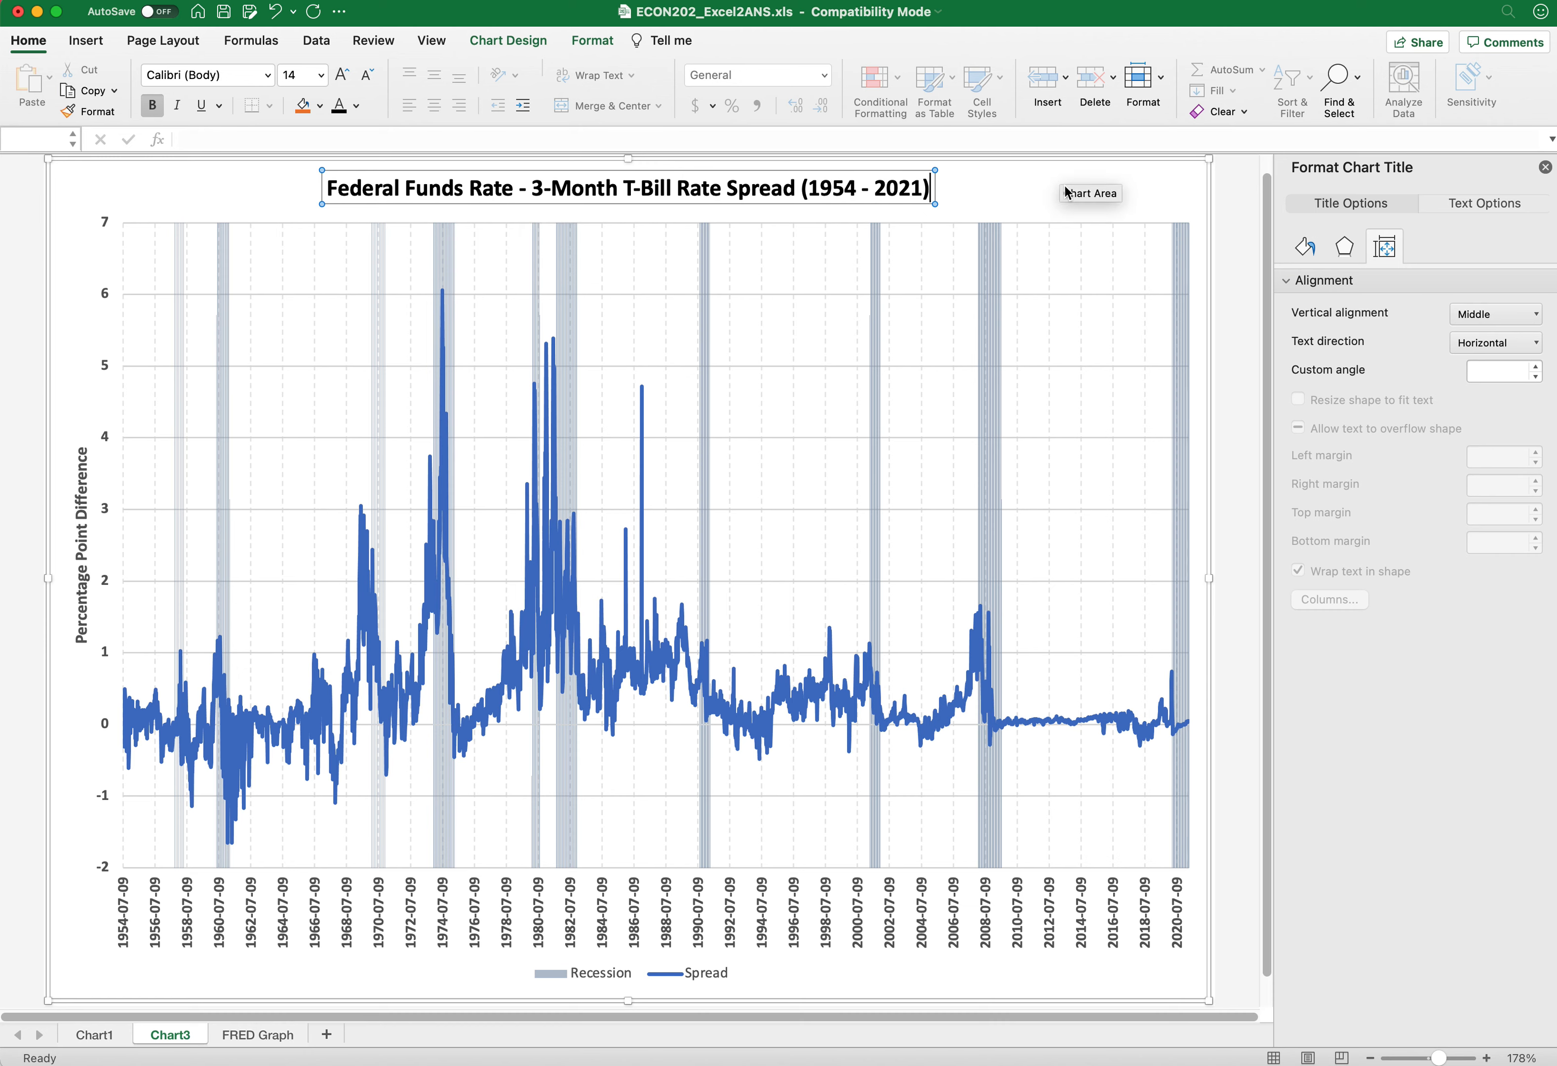
click(1044, 195)
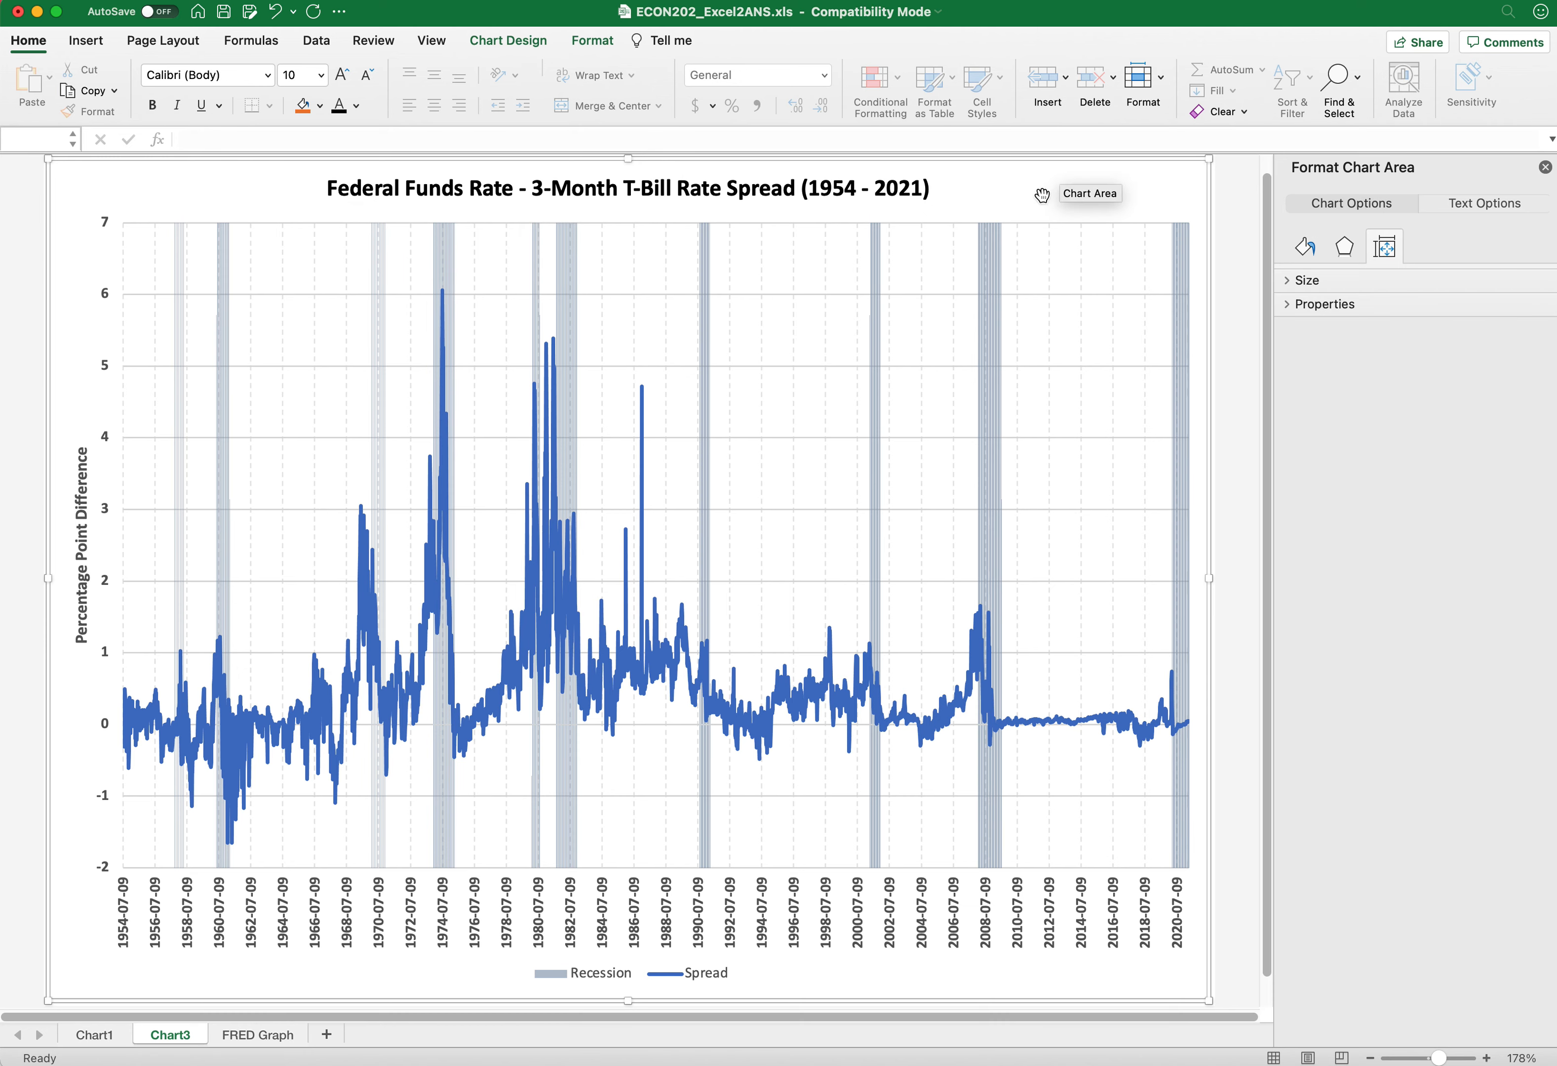
click(920, 191)
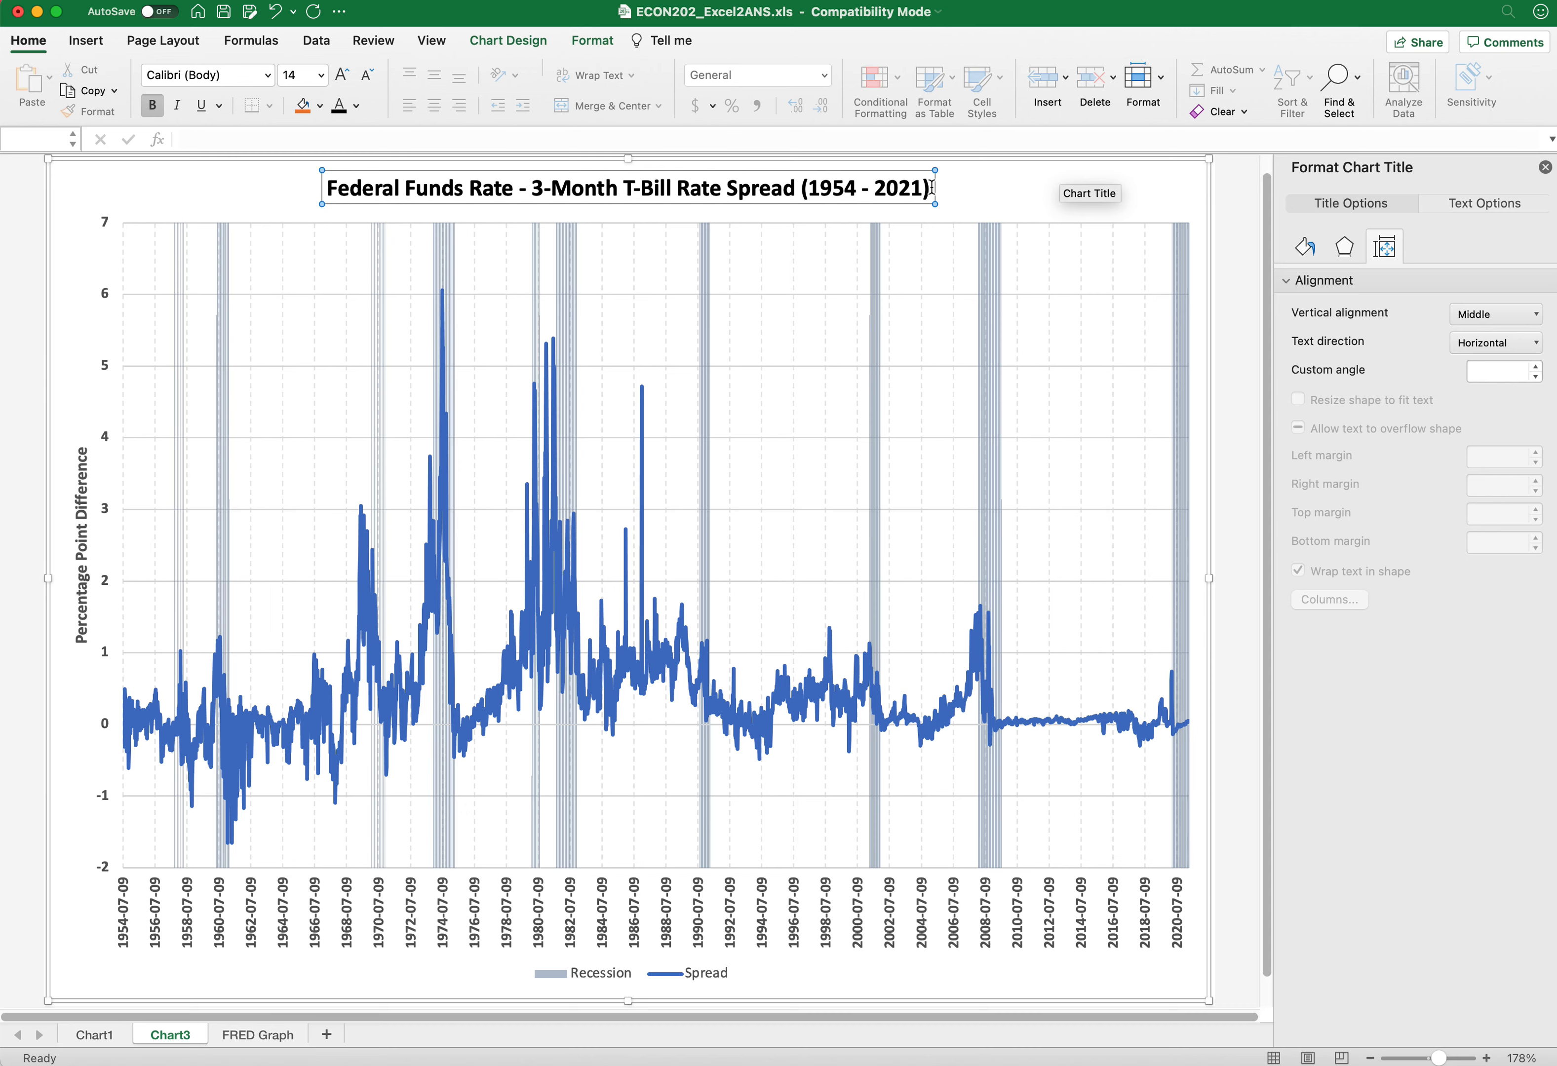
Step: Set the whole chart title text to font size 16, then deselect the title
drag(931, 188, 316, 198)
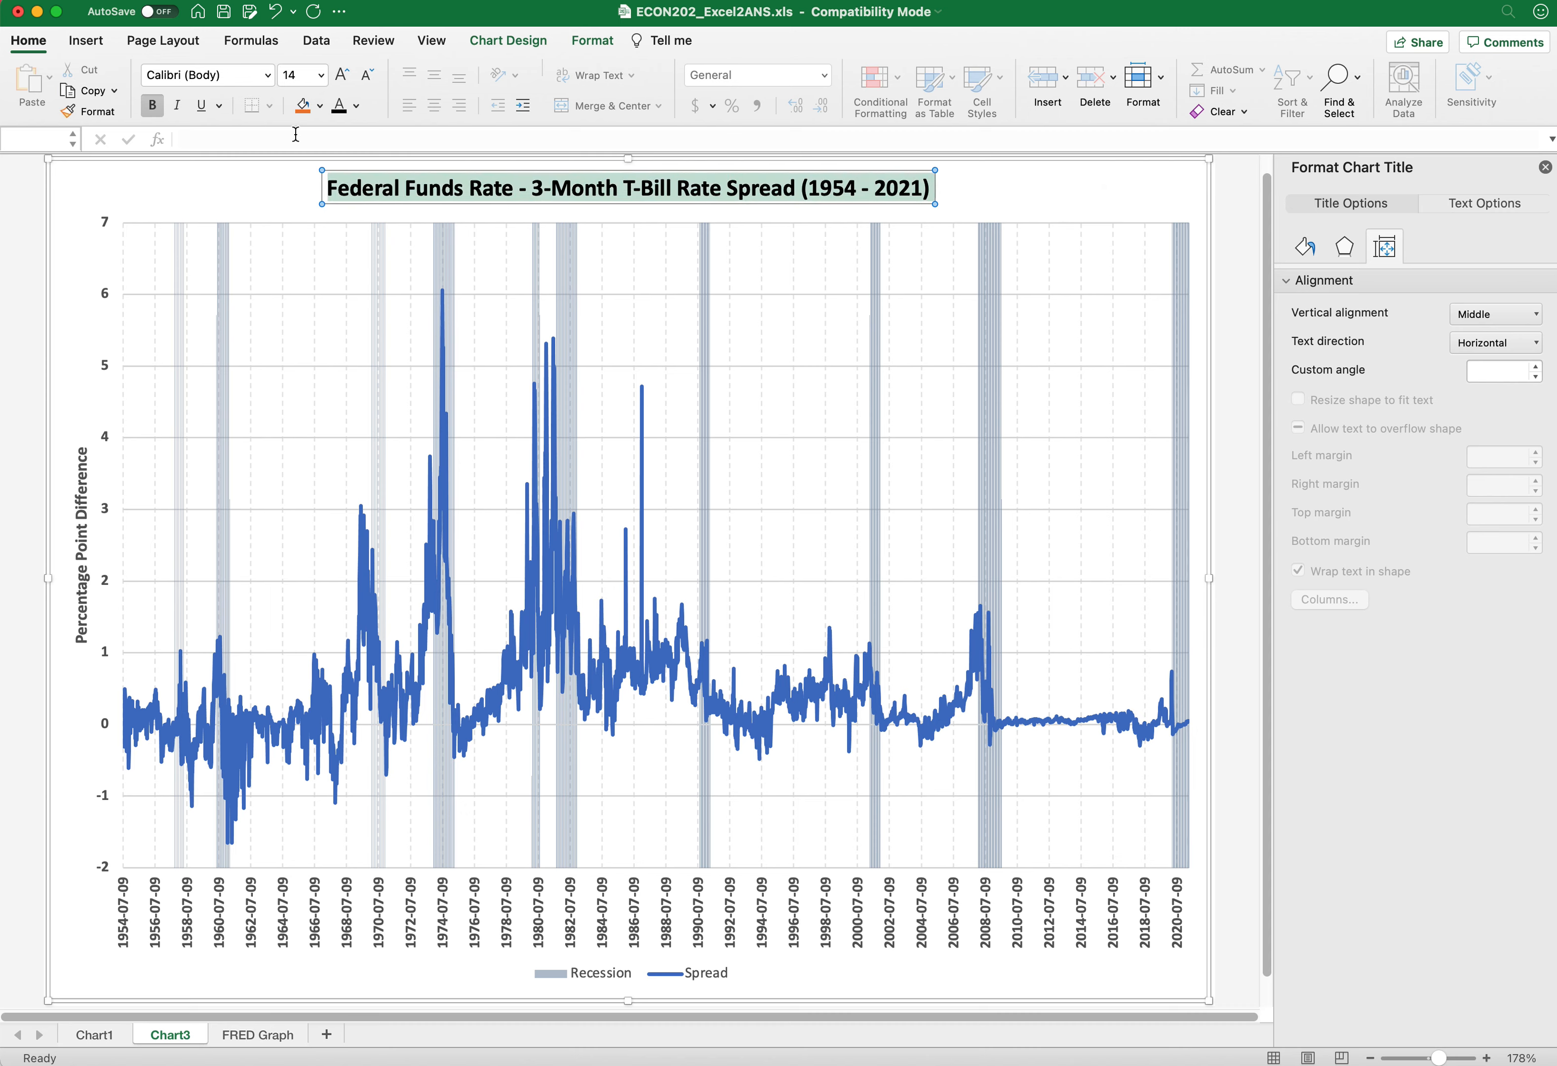
click(320, 75)
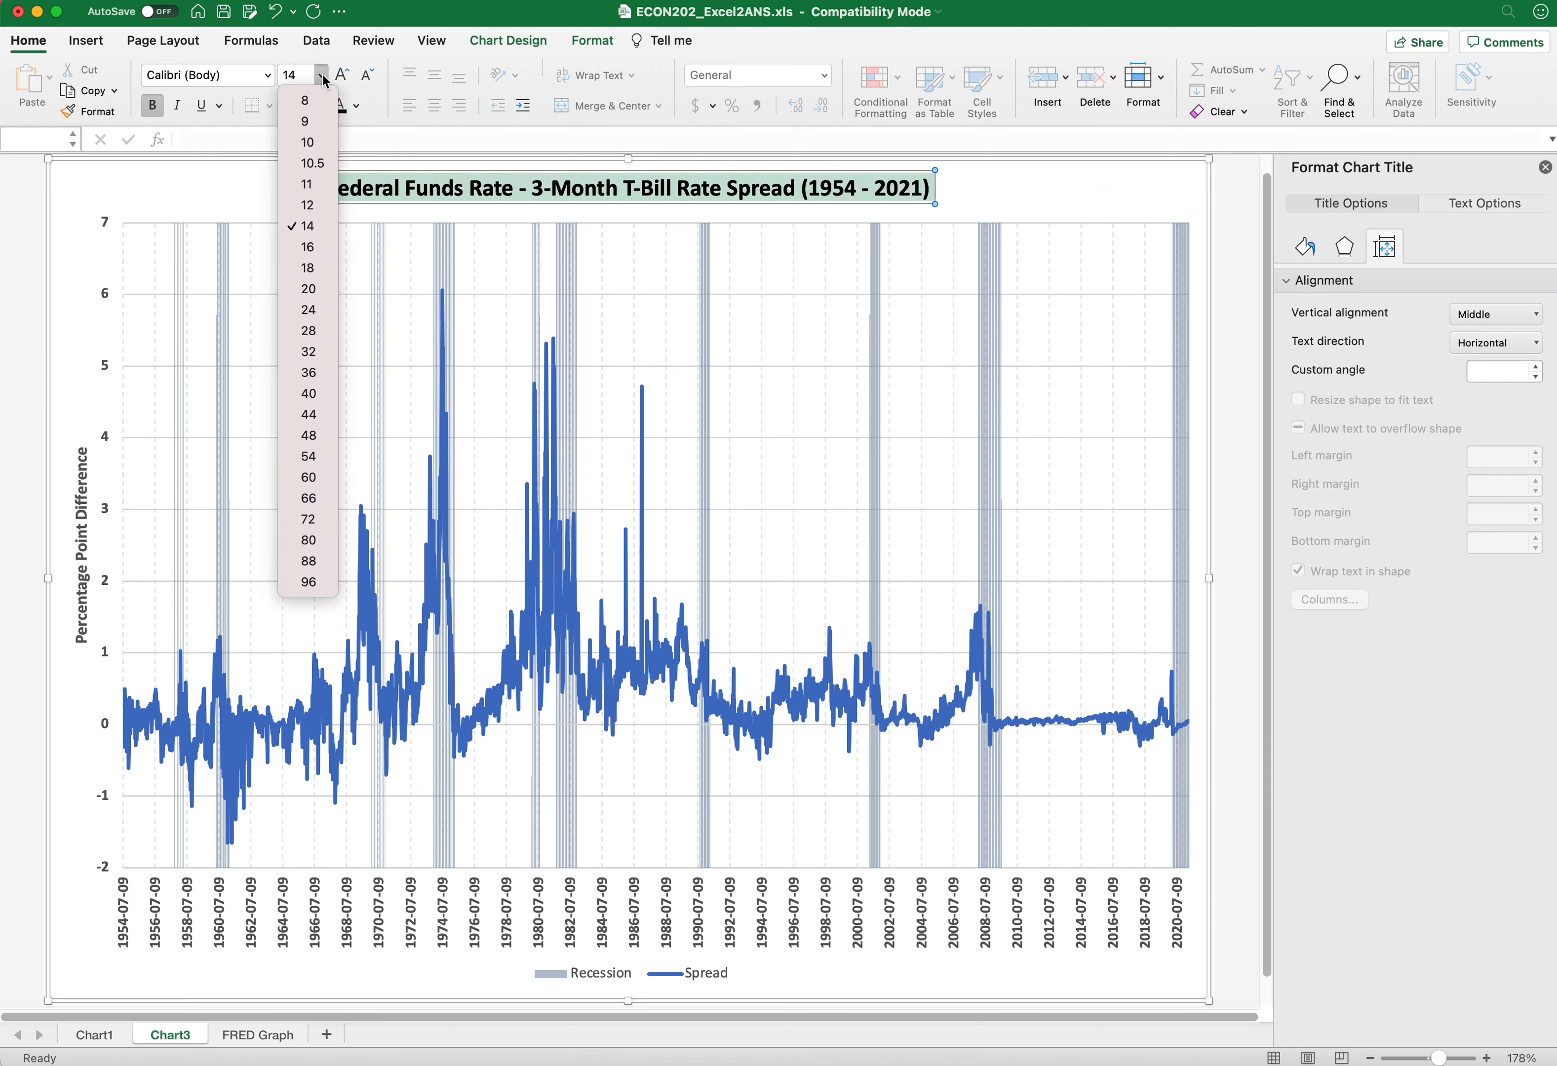
click(307, 247)
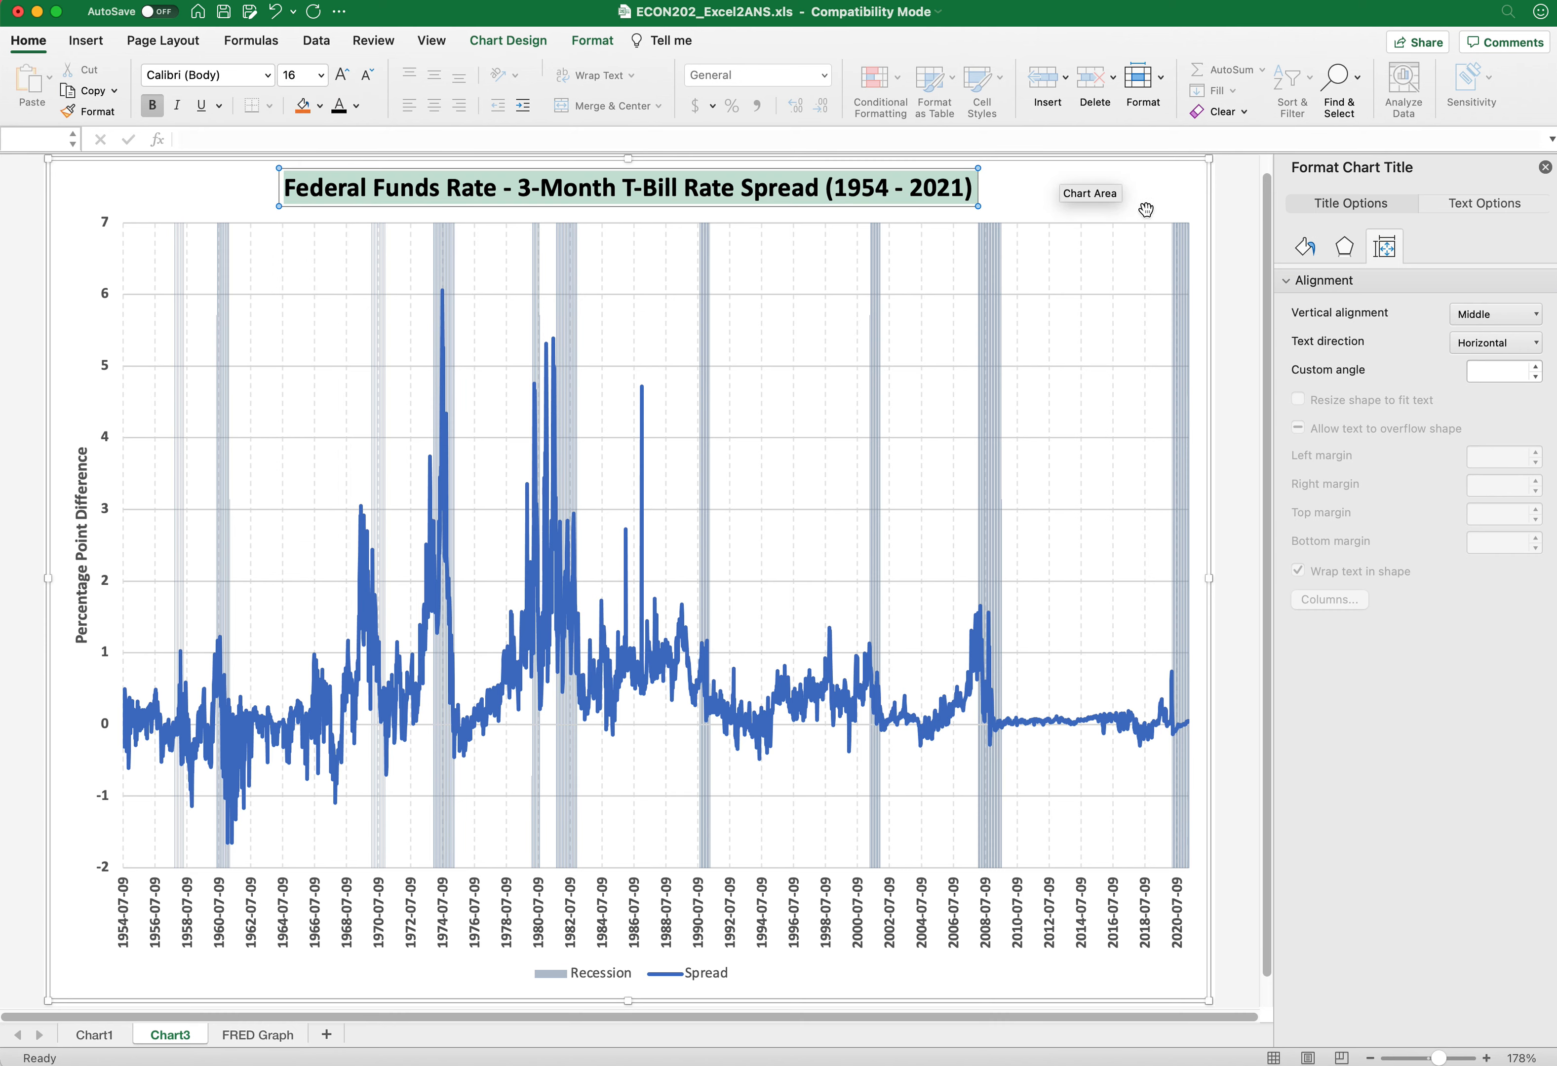
click(1166, 194)
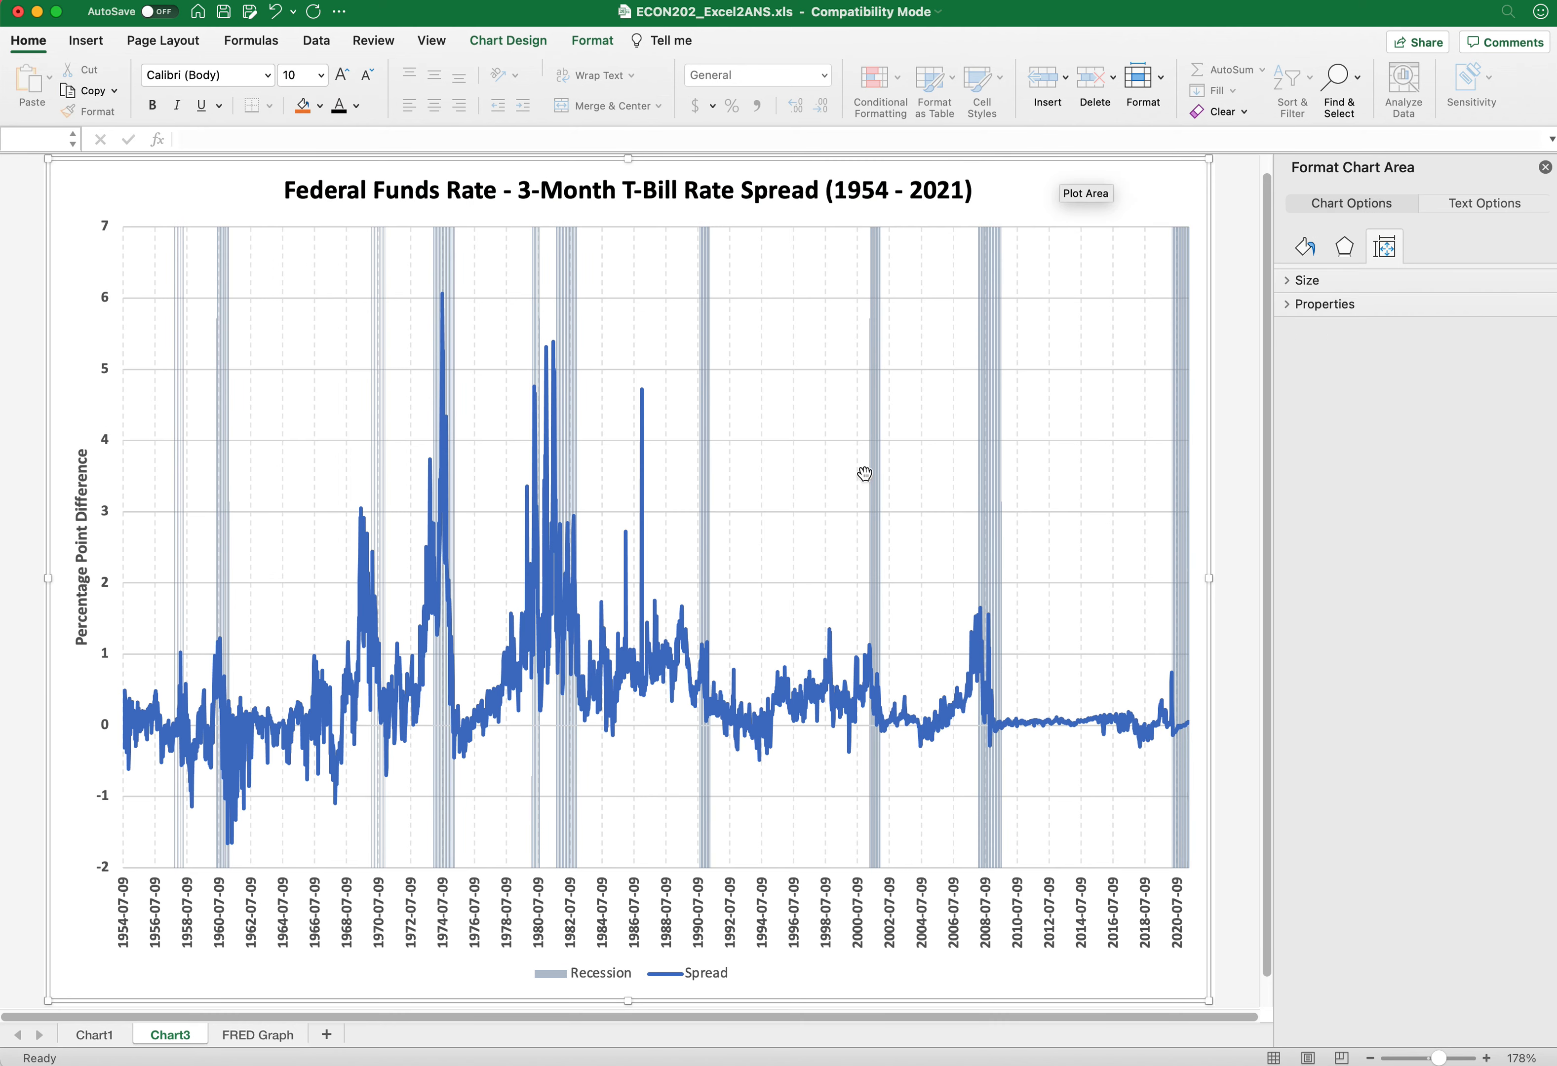
Step: Make the chart legend bold and position it at the top of the chart
click(689, 977)
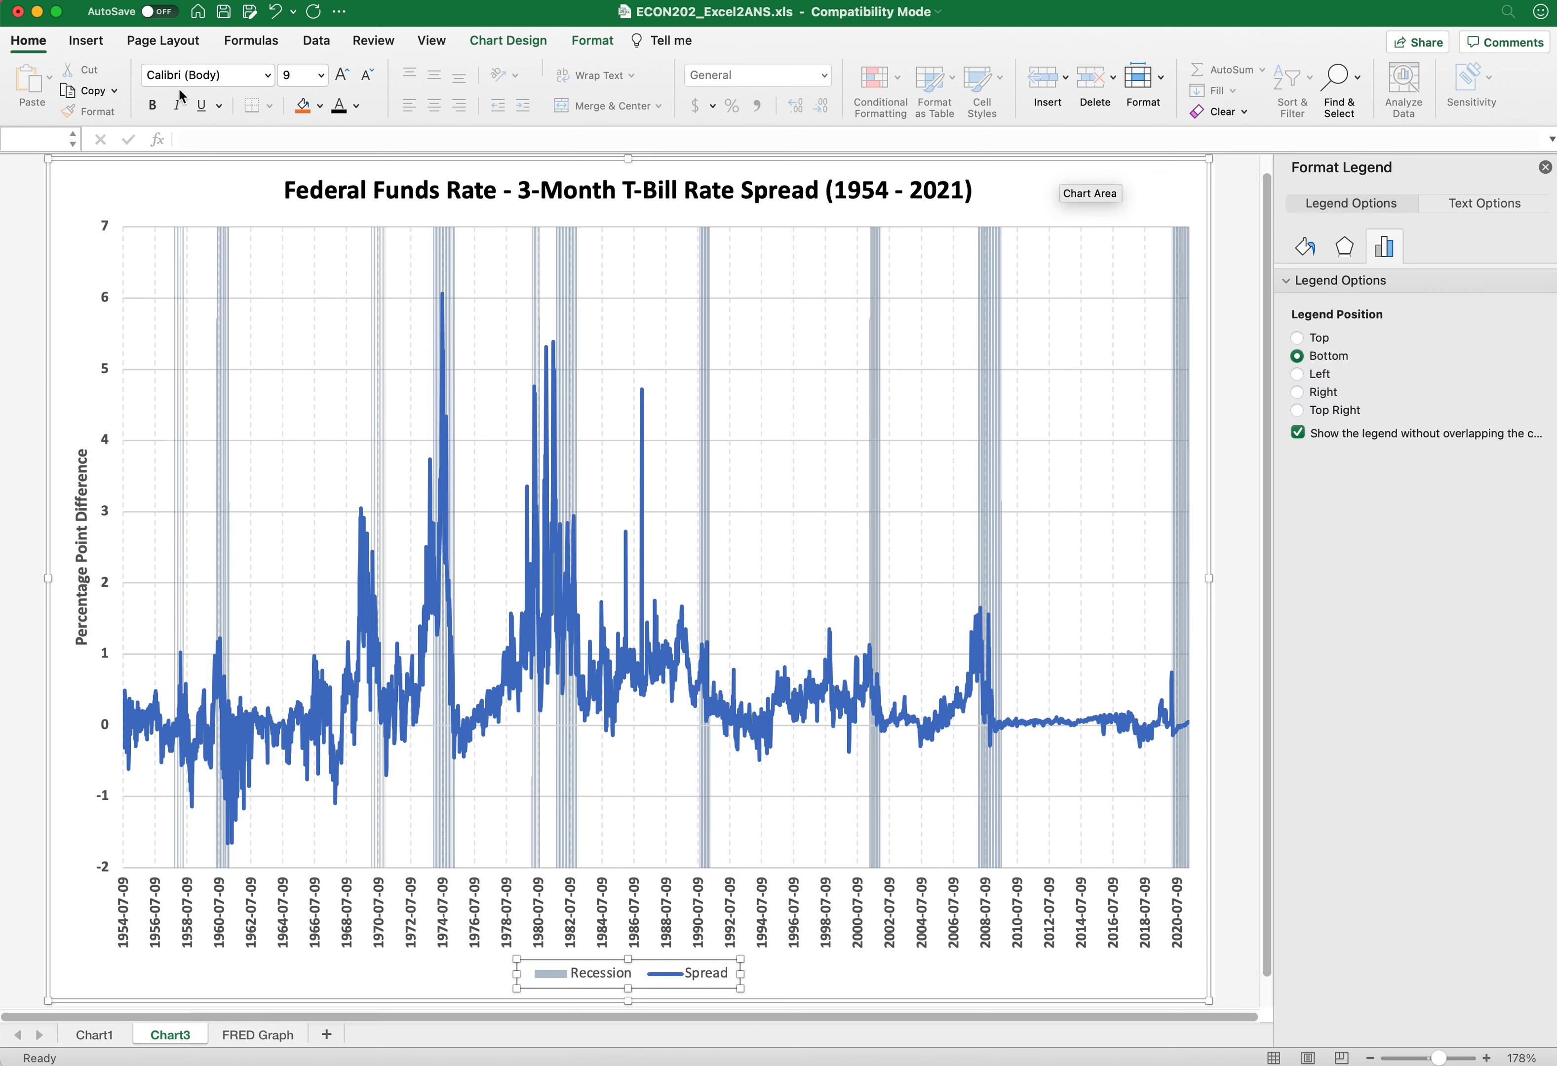
click(153, 106)
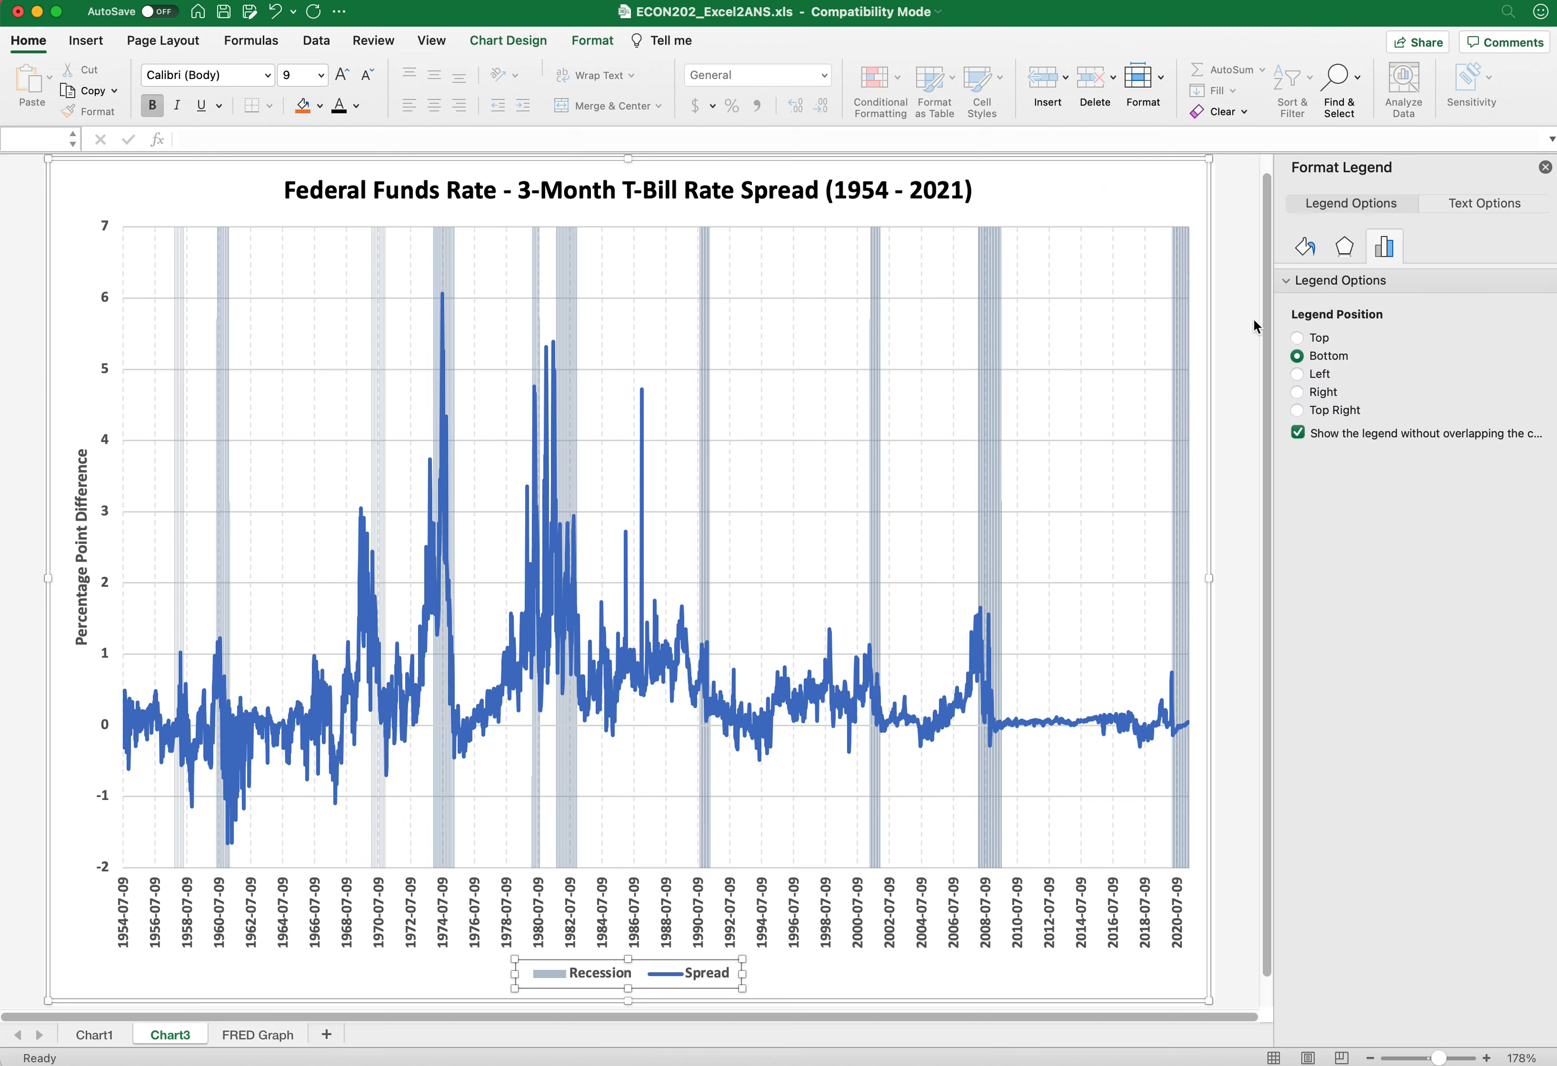
click(1297, 339)
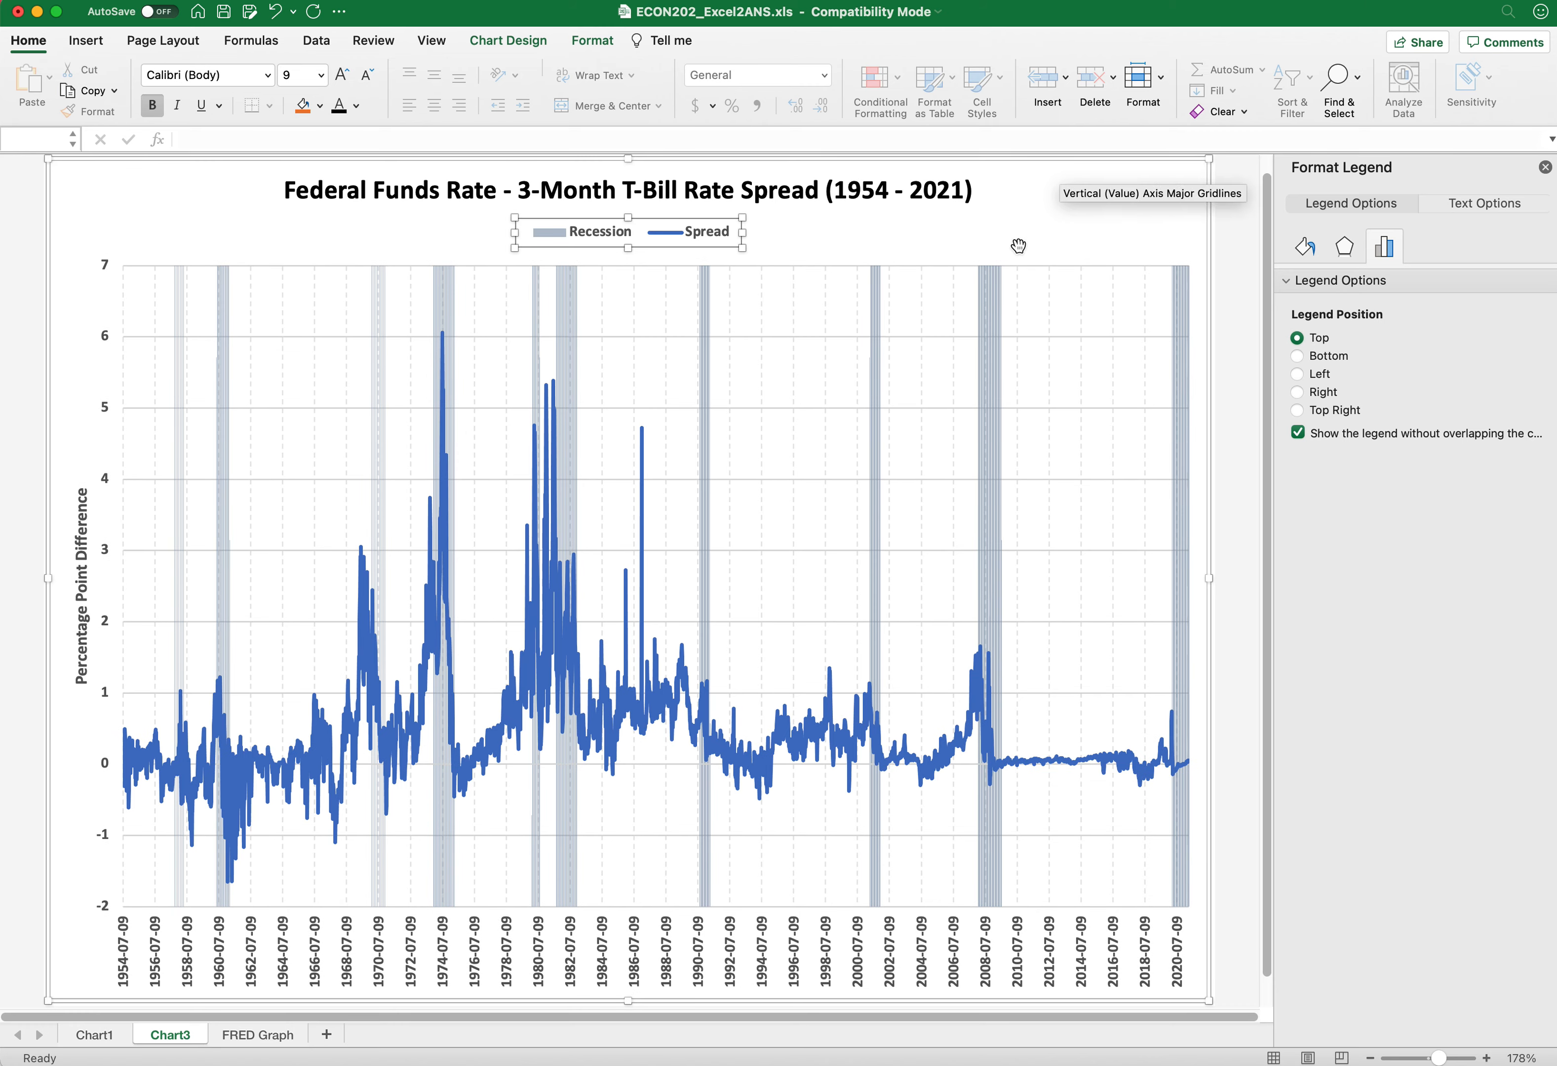
click(974, 240)
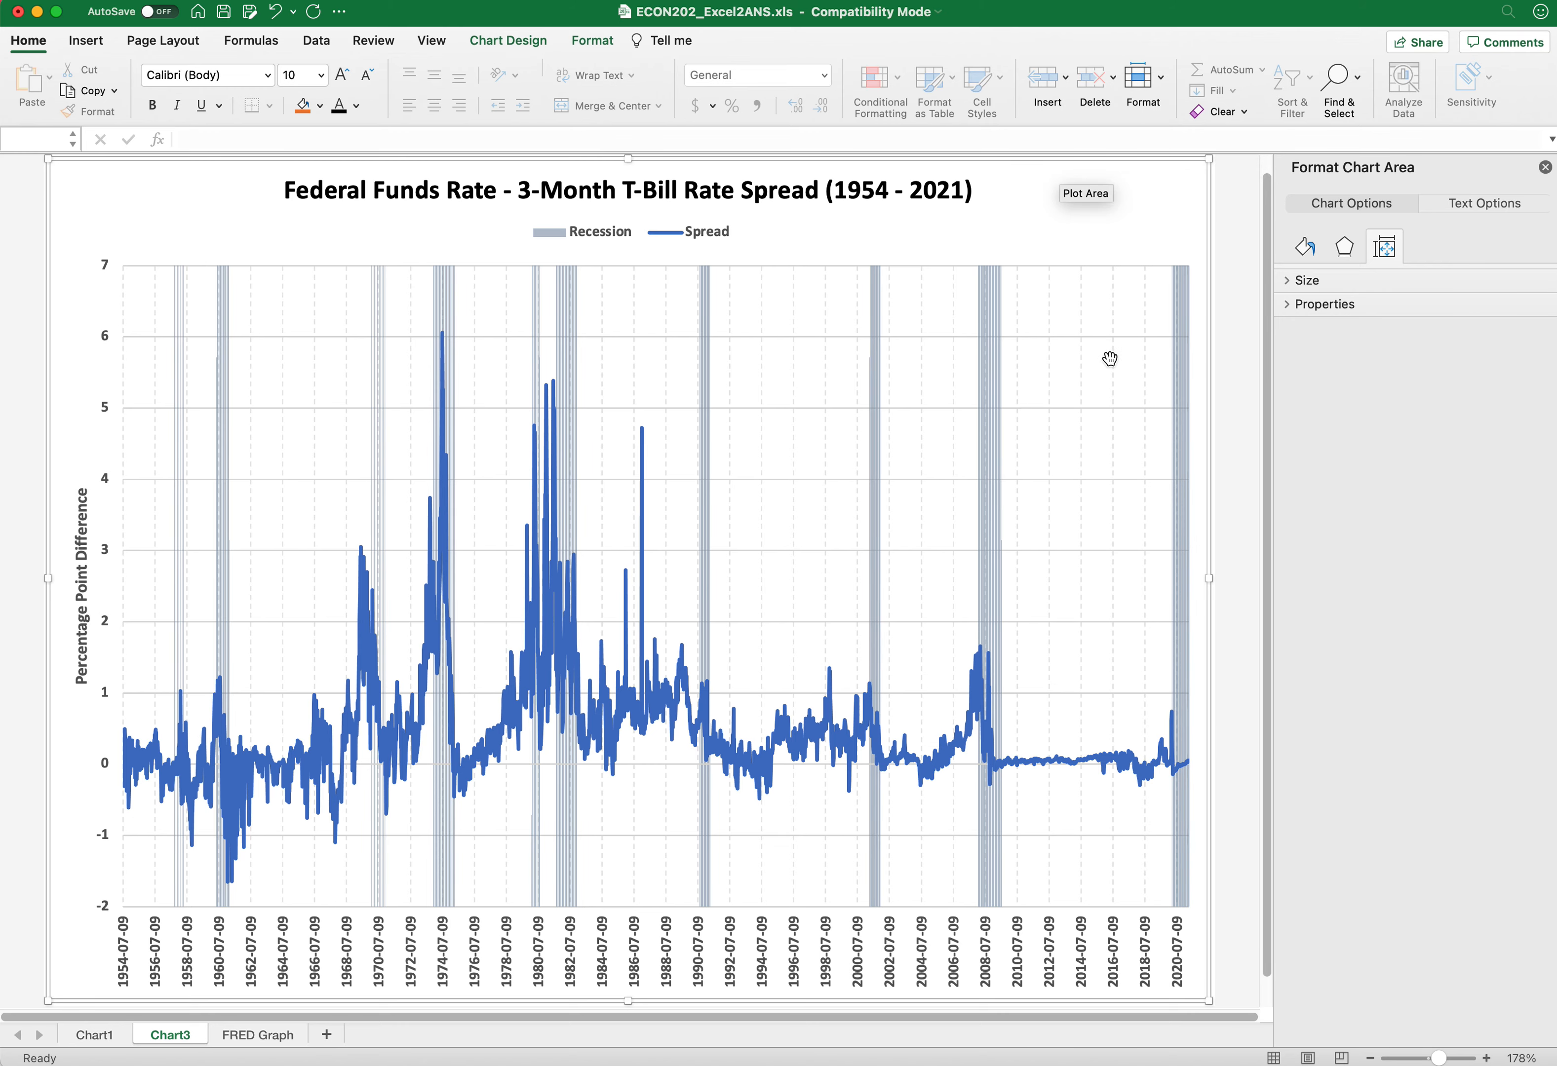
Step: Set the line width of the Spread data series to 1.25 pt
scroll(1227, 481, down, 1)
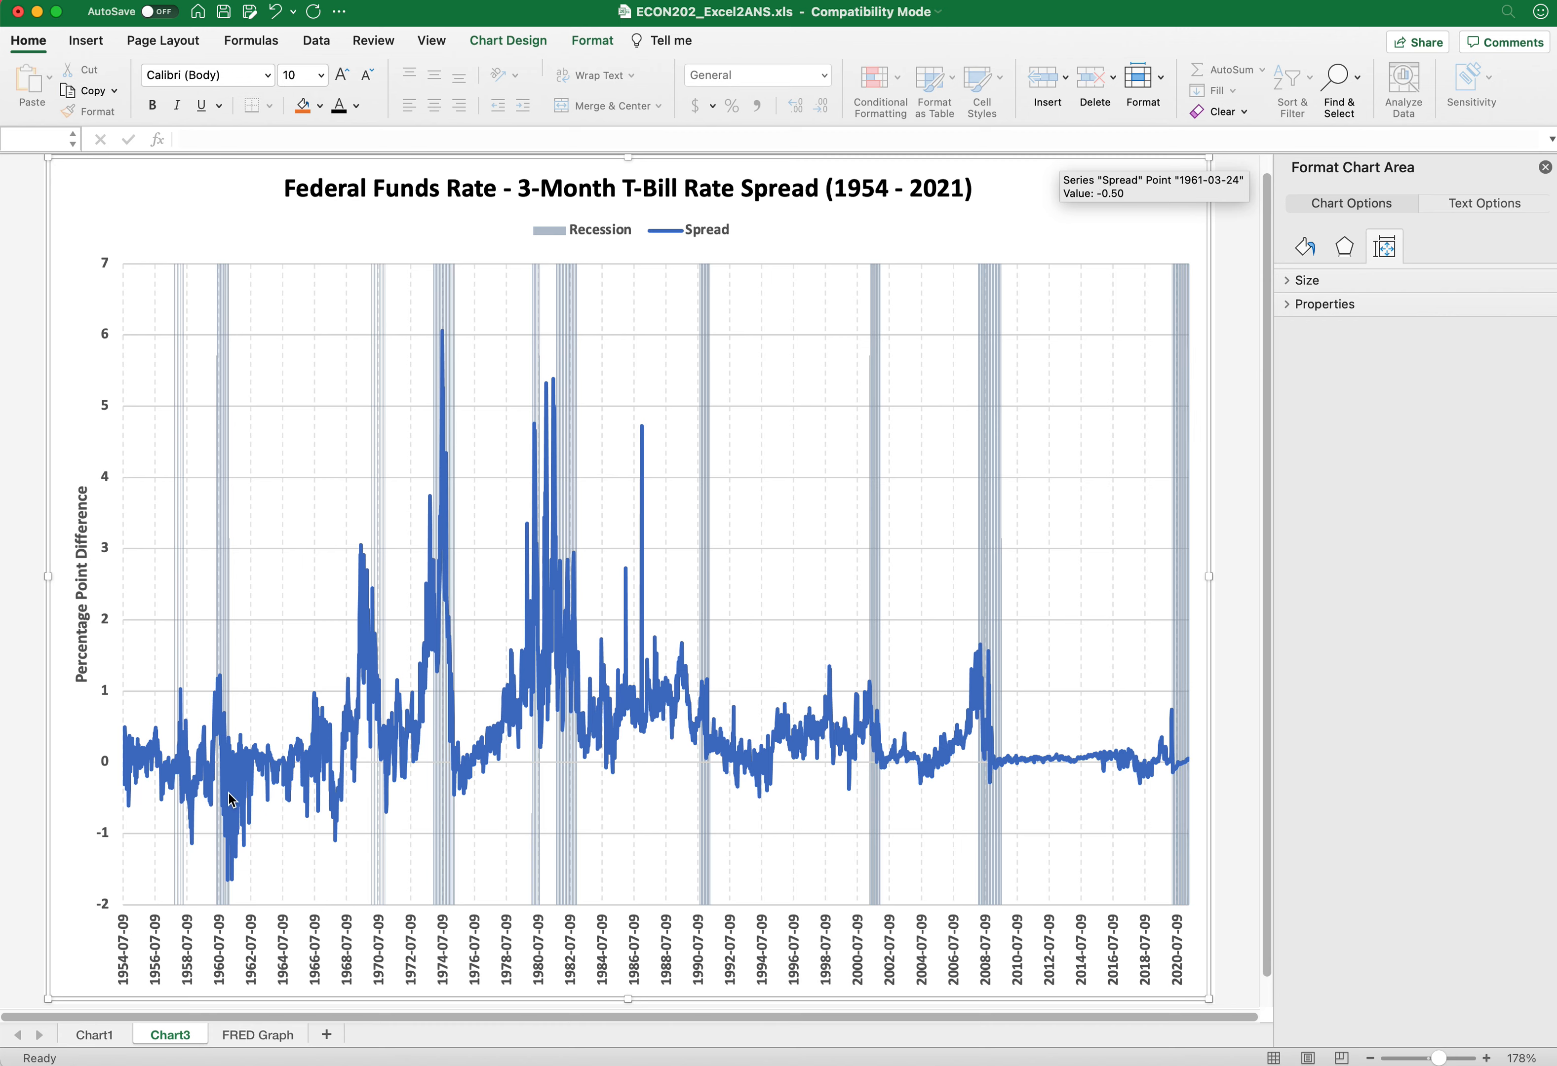
right_click(644, 520)
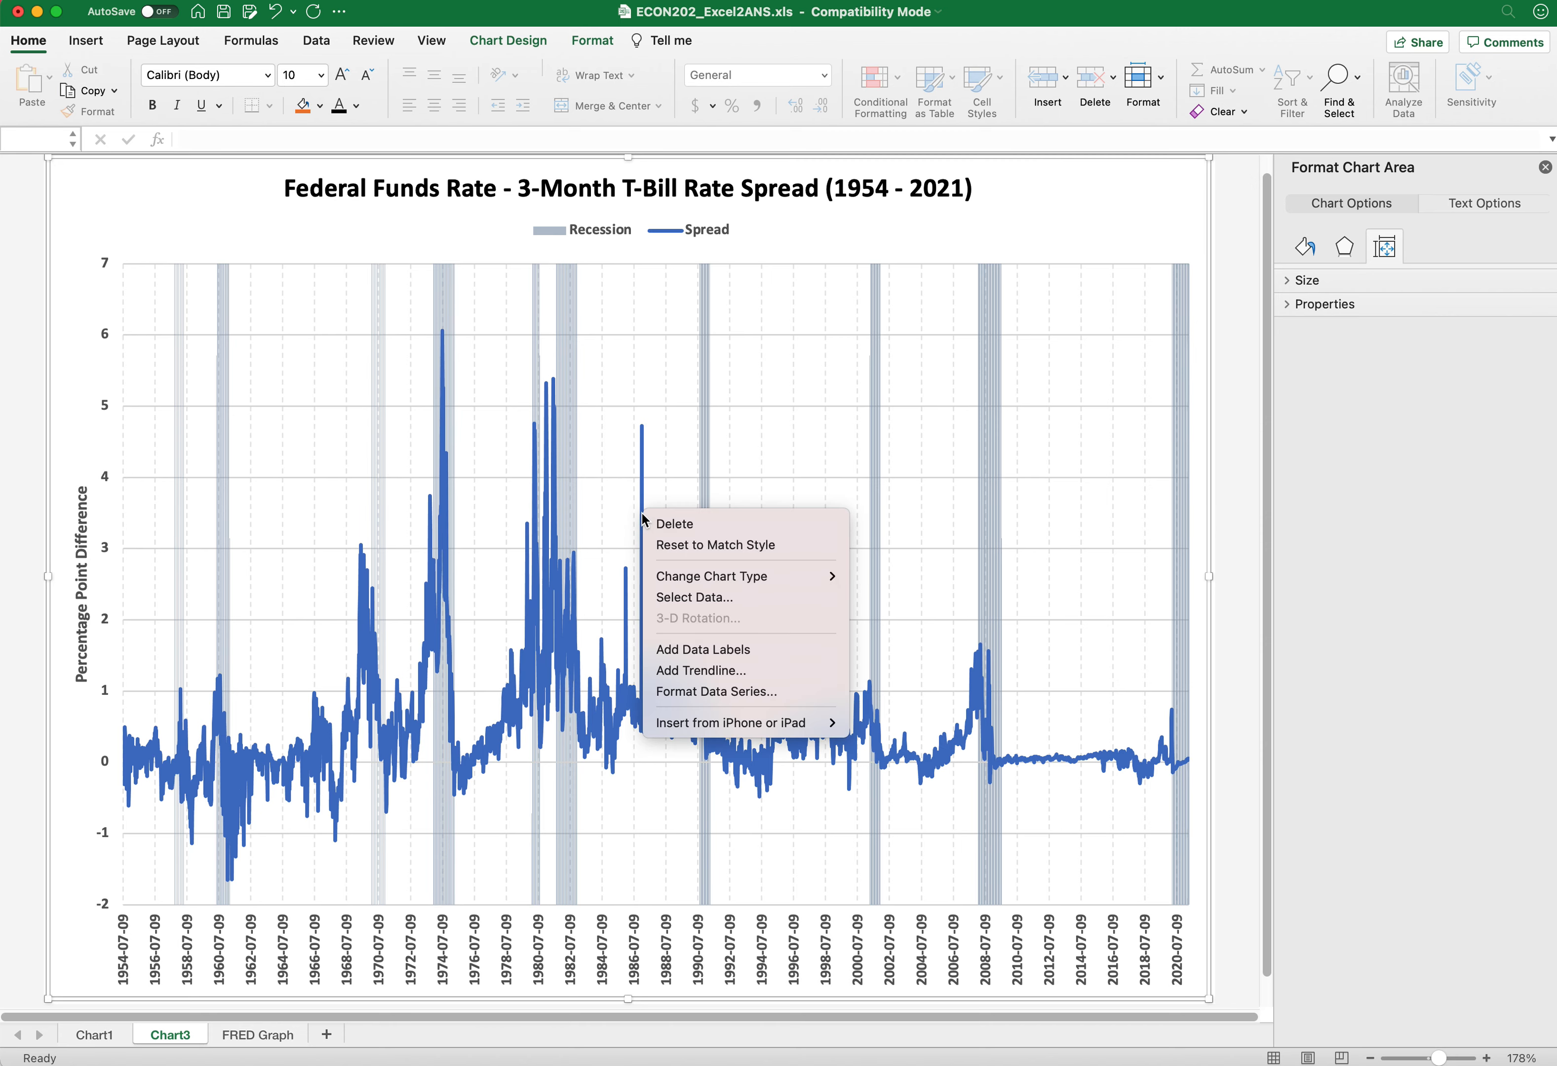
click(684, 691)
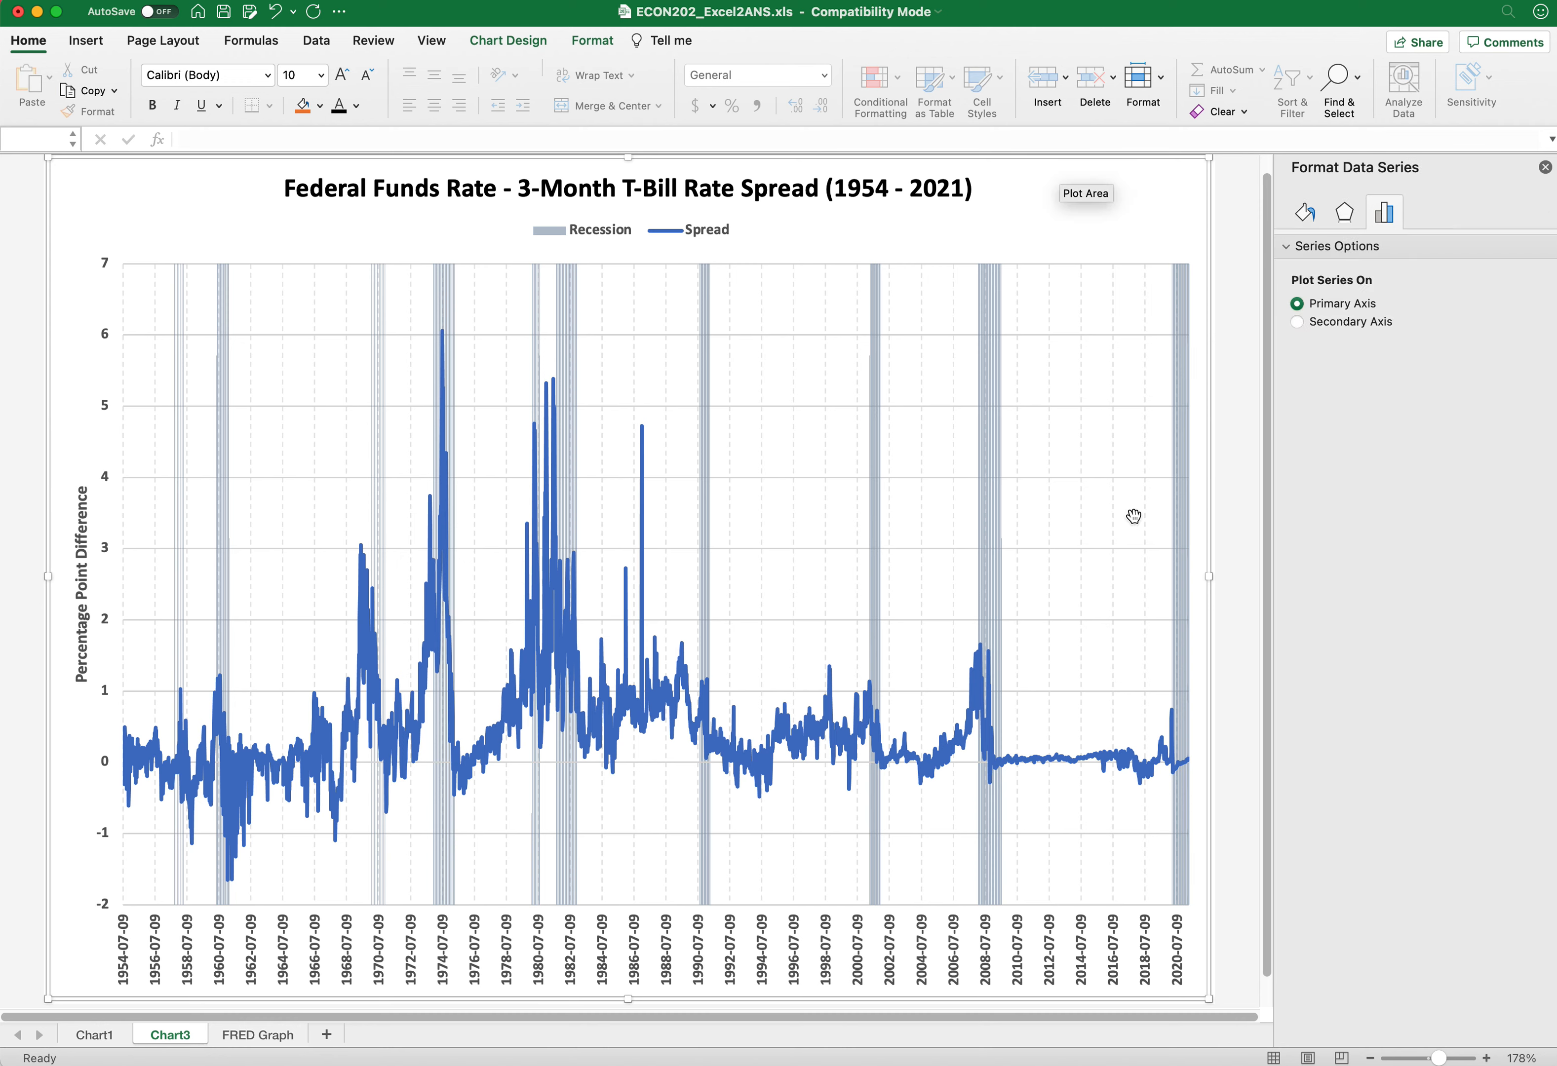
click(1307, 210)
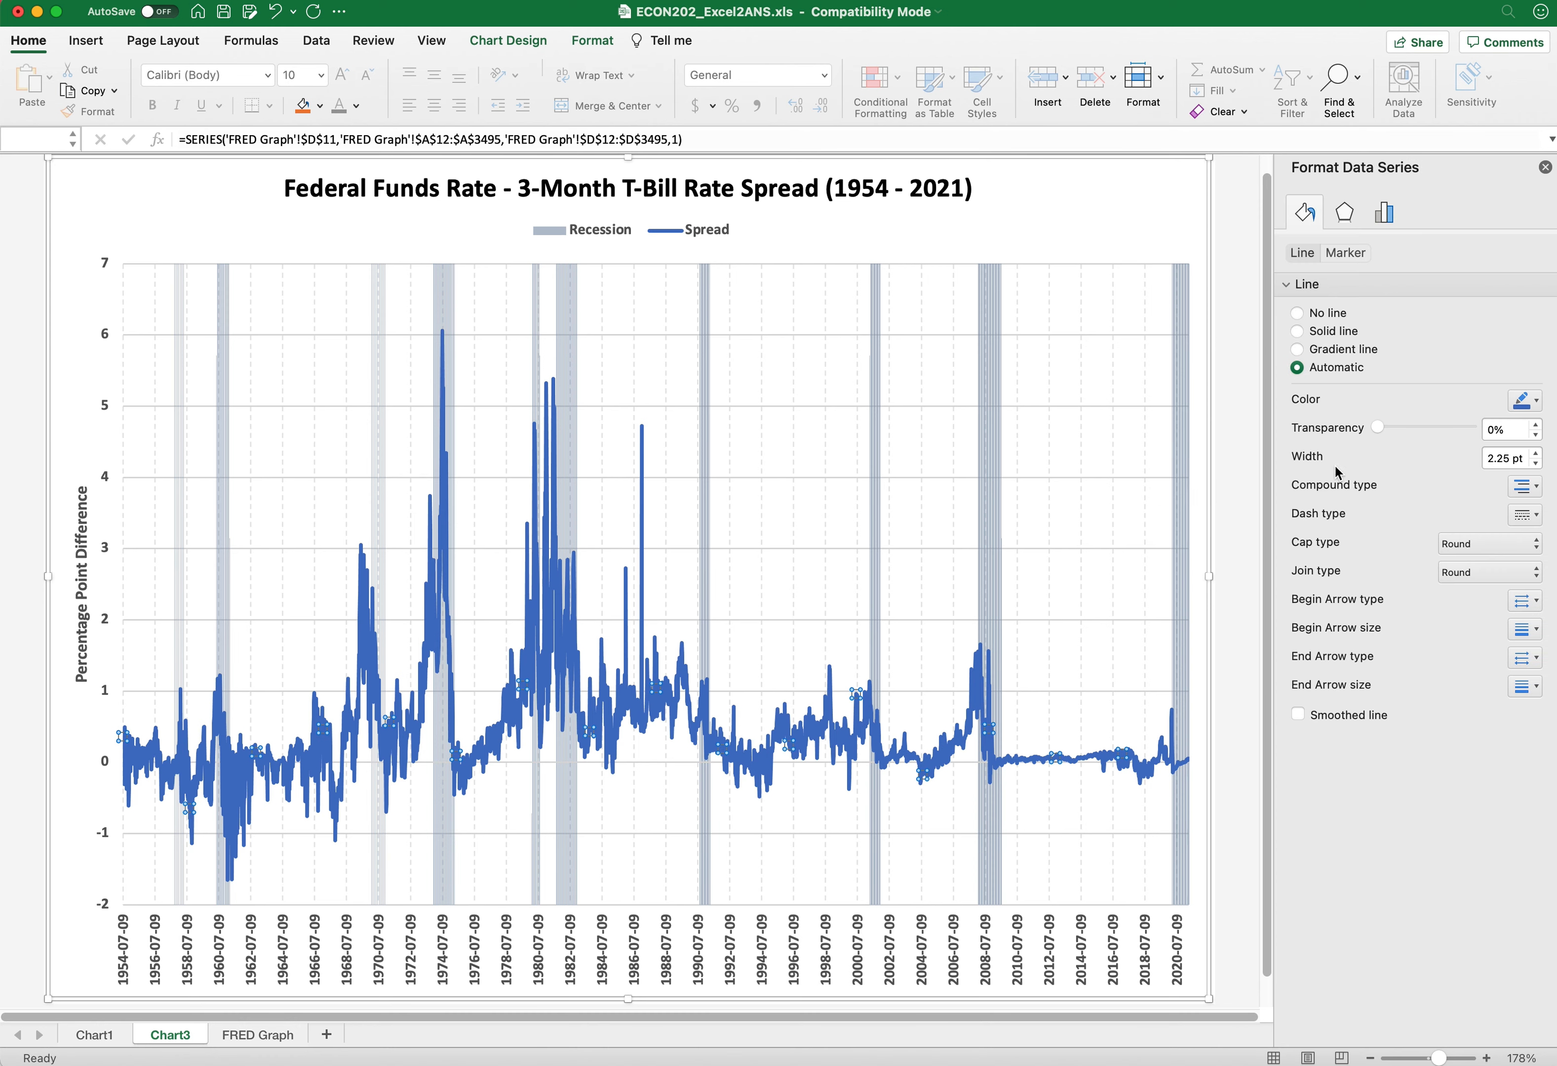
click(1537, 463)
click(1536, 463)
click(1537, 463)
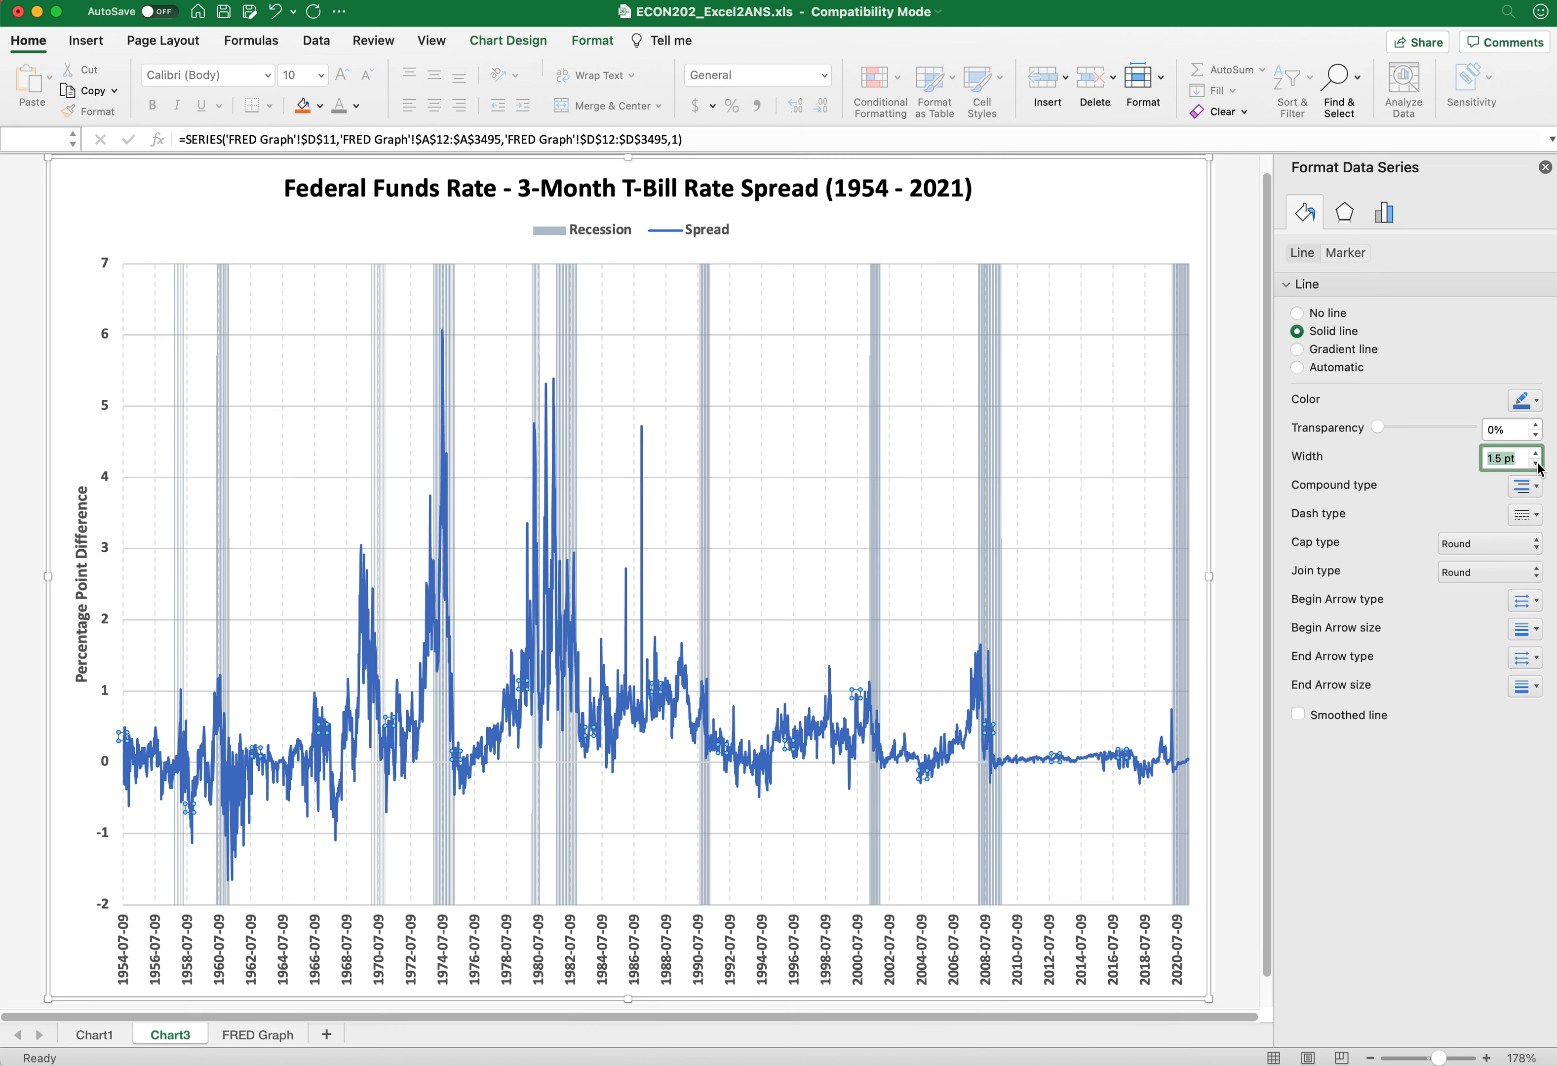
click(1537, 464)
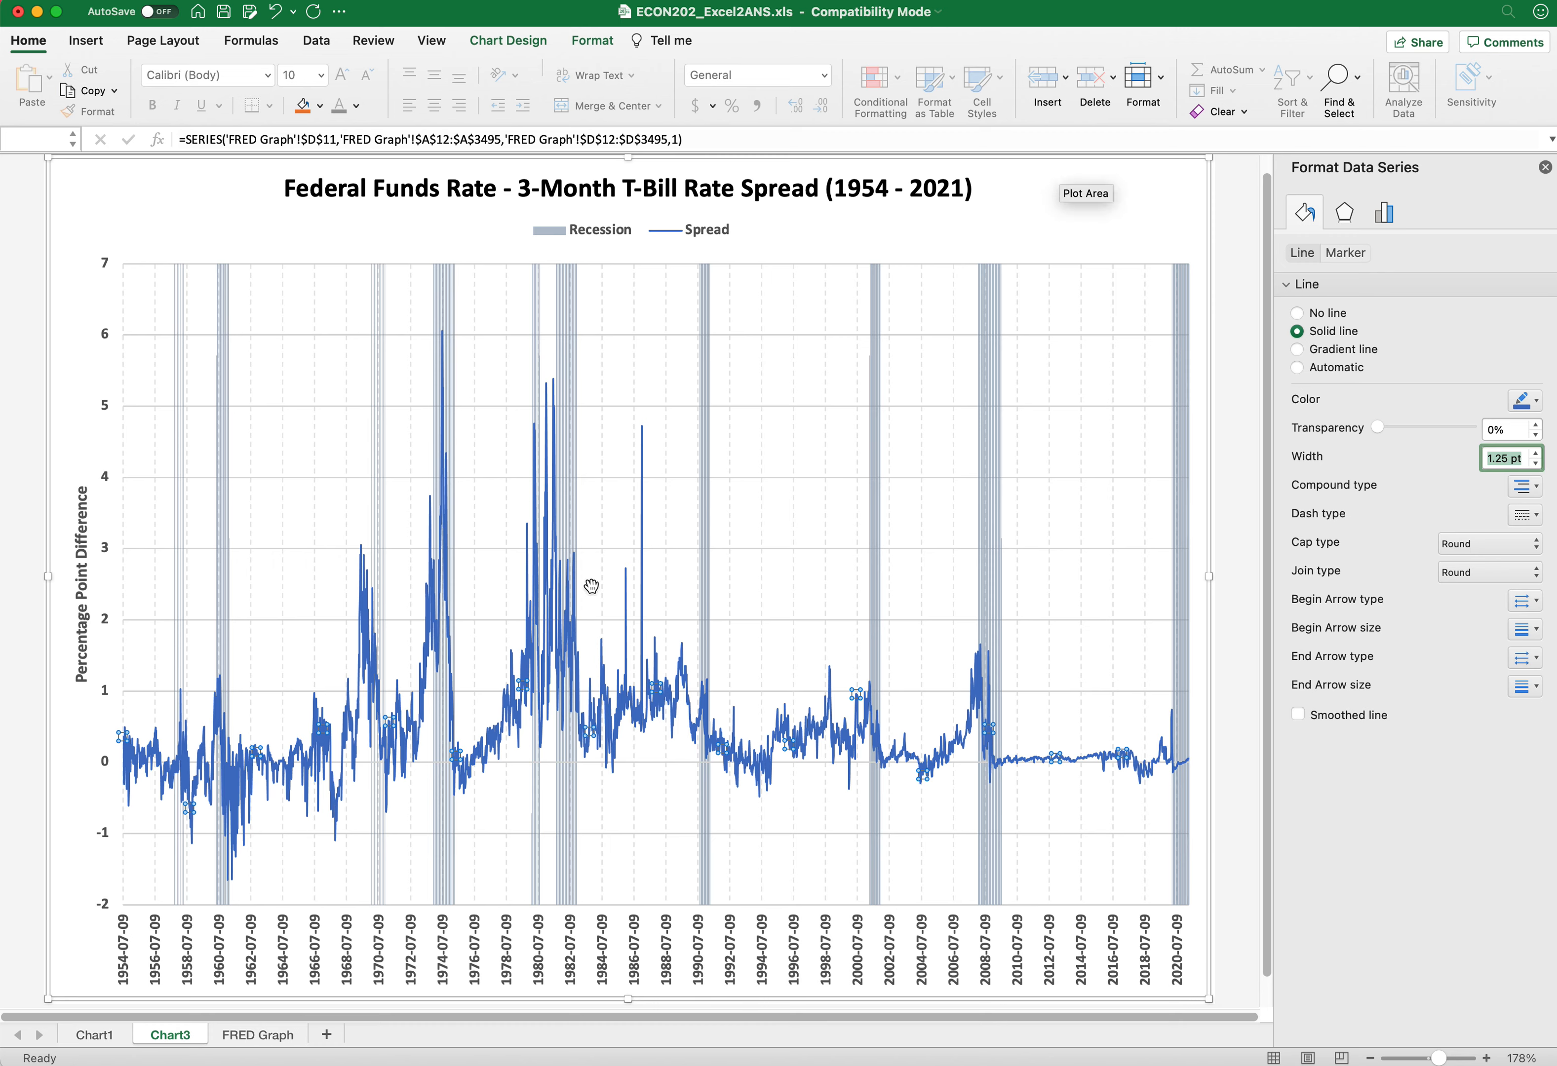
Step: Change the Spread data series line color to the standard red
mouse_move(639, 581)
click(1537, 401)
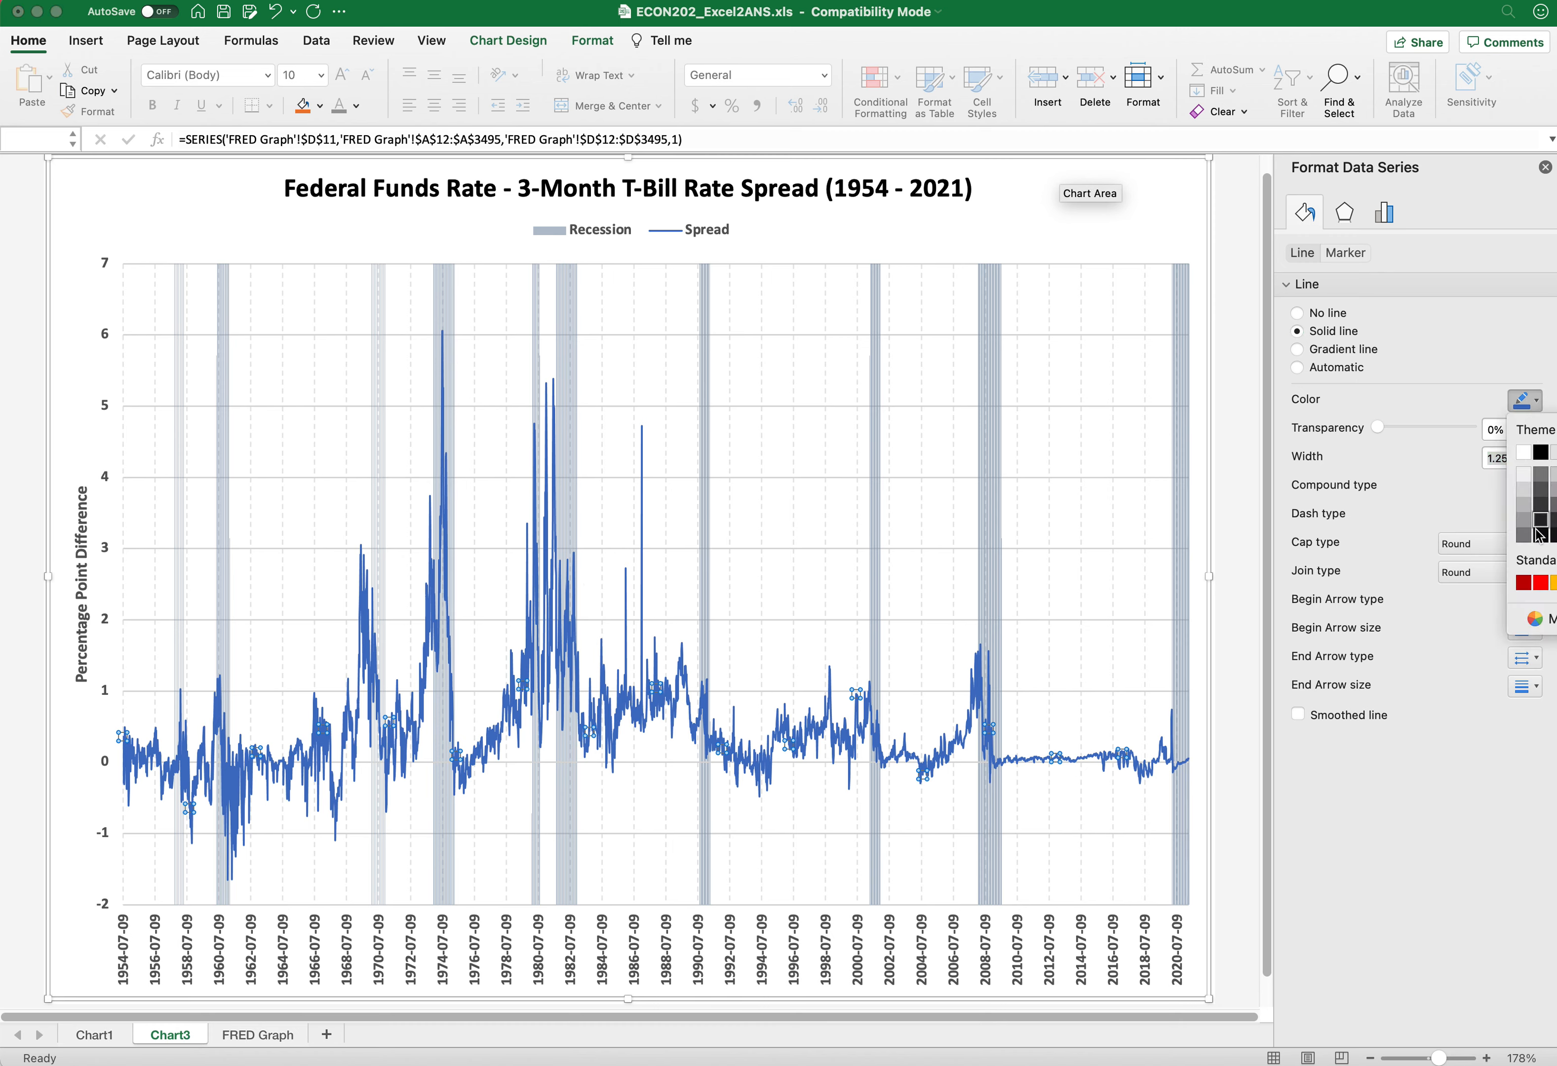
click(1540, 582)
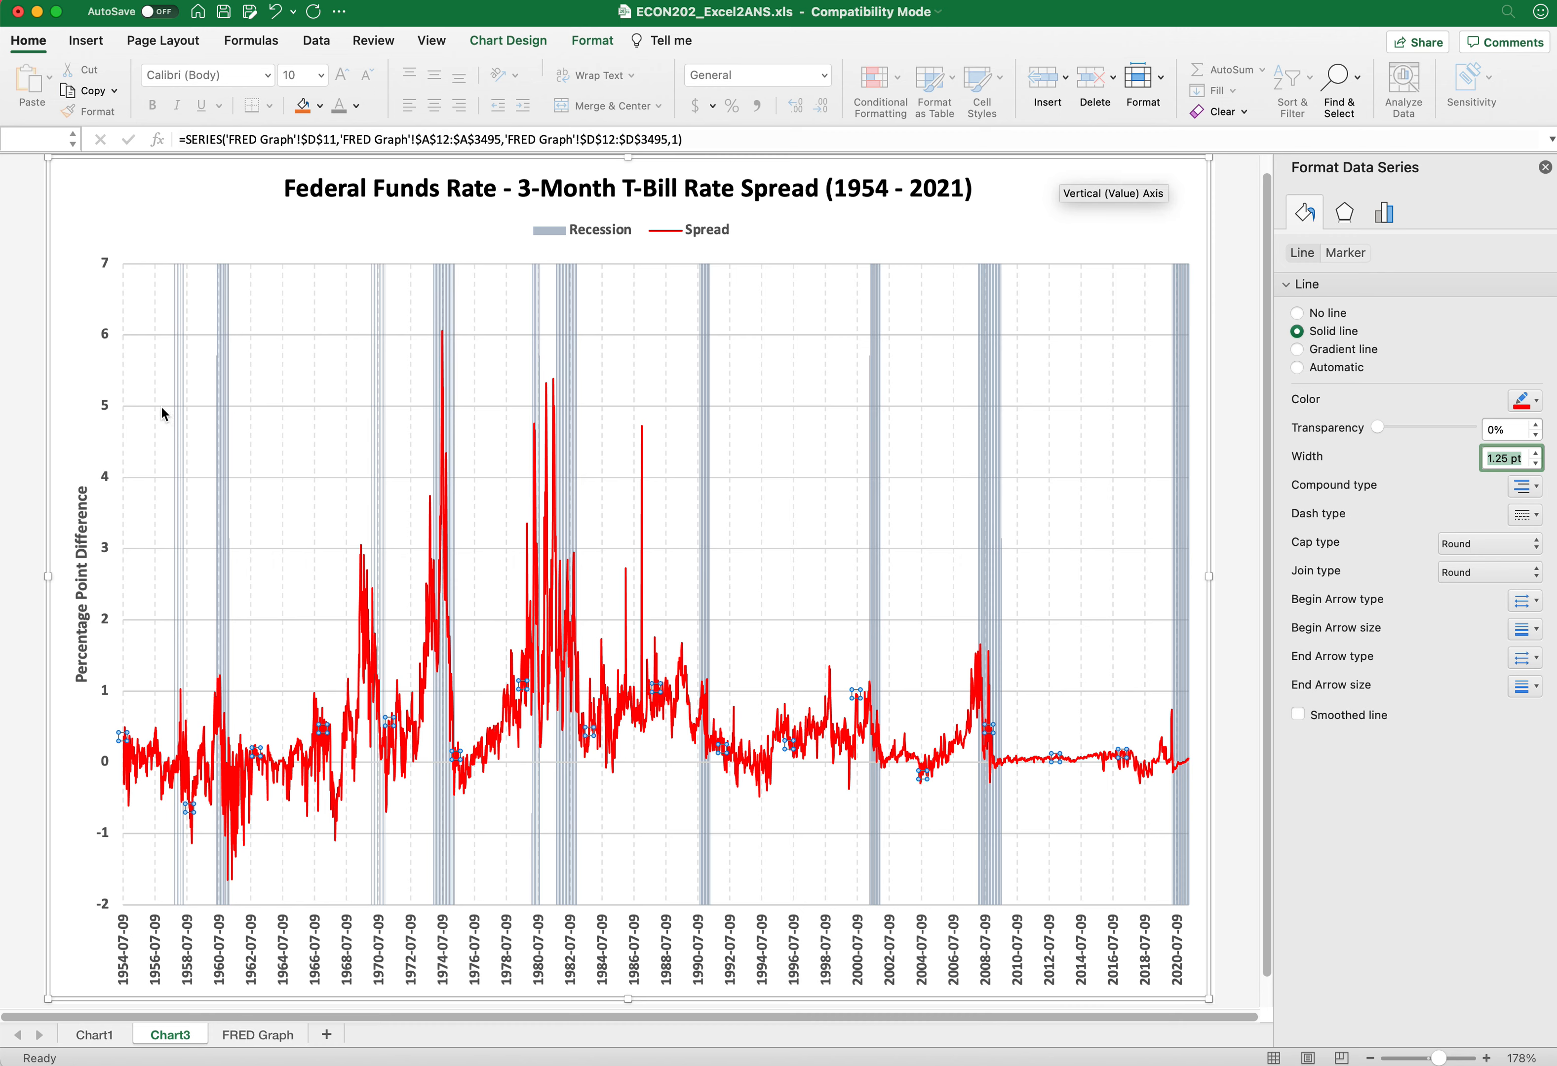
Step: Give the plot area a solid black border 1 pt wide
click(1063, 299)
right_click(1064, 305)
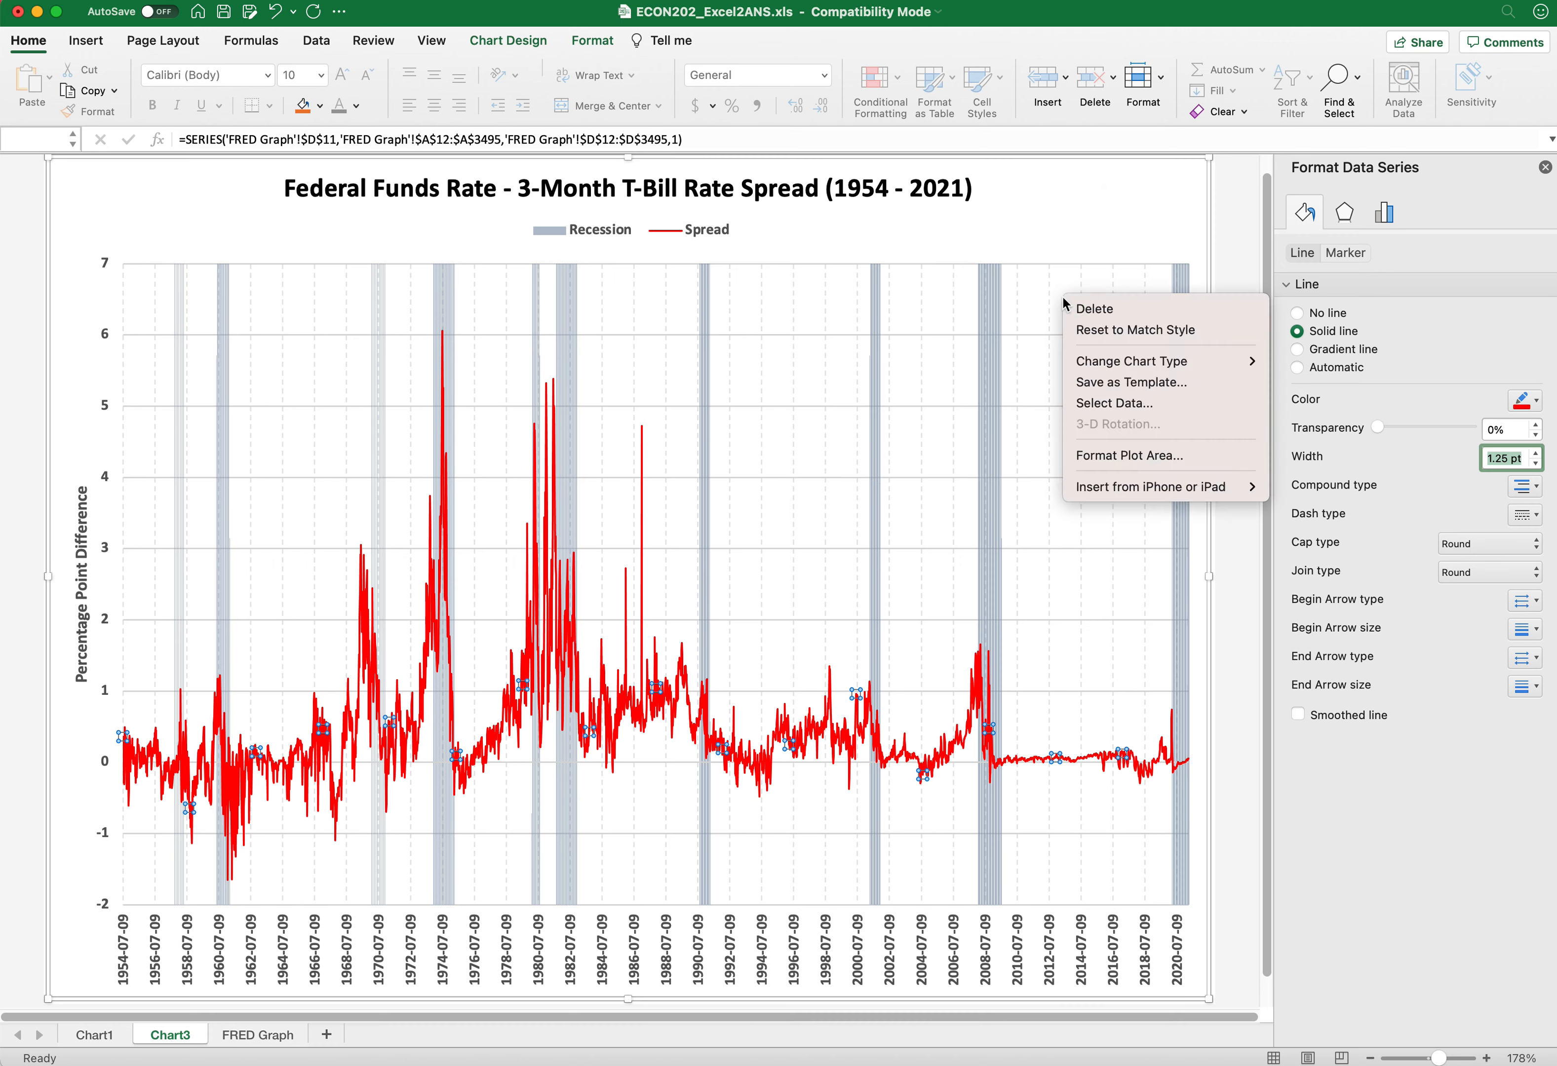
click(1064, 270)
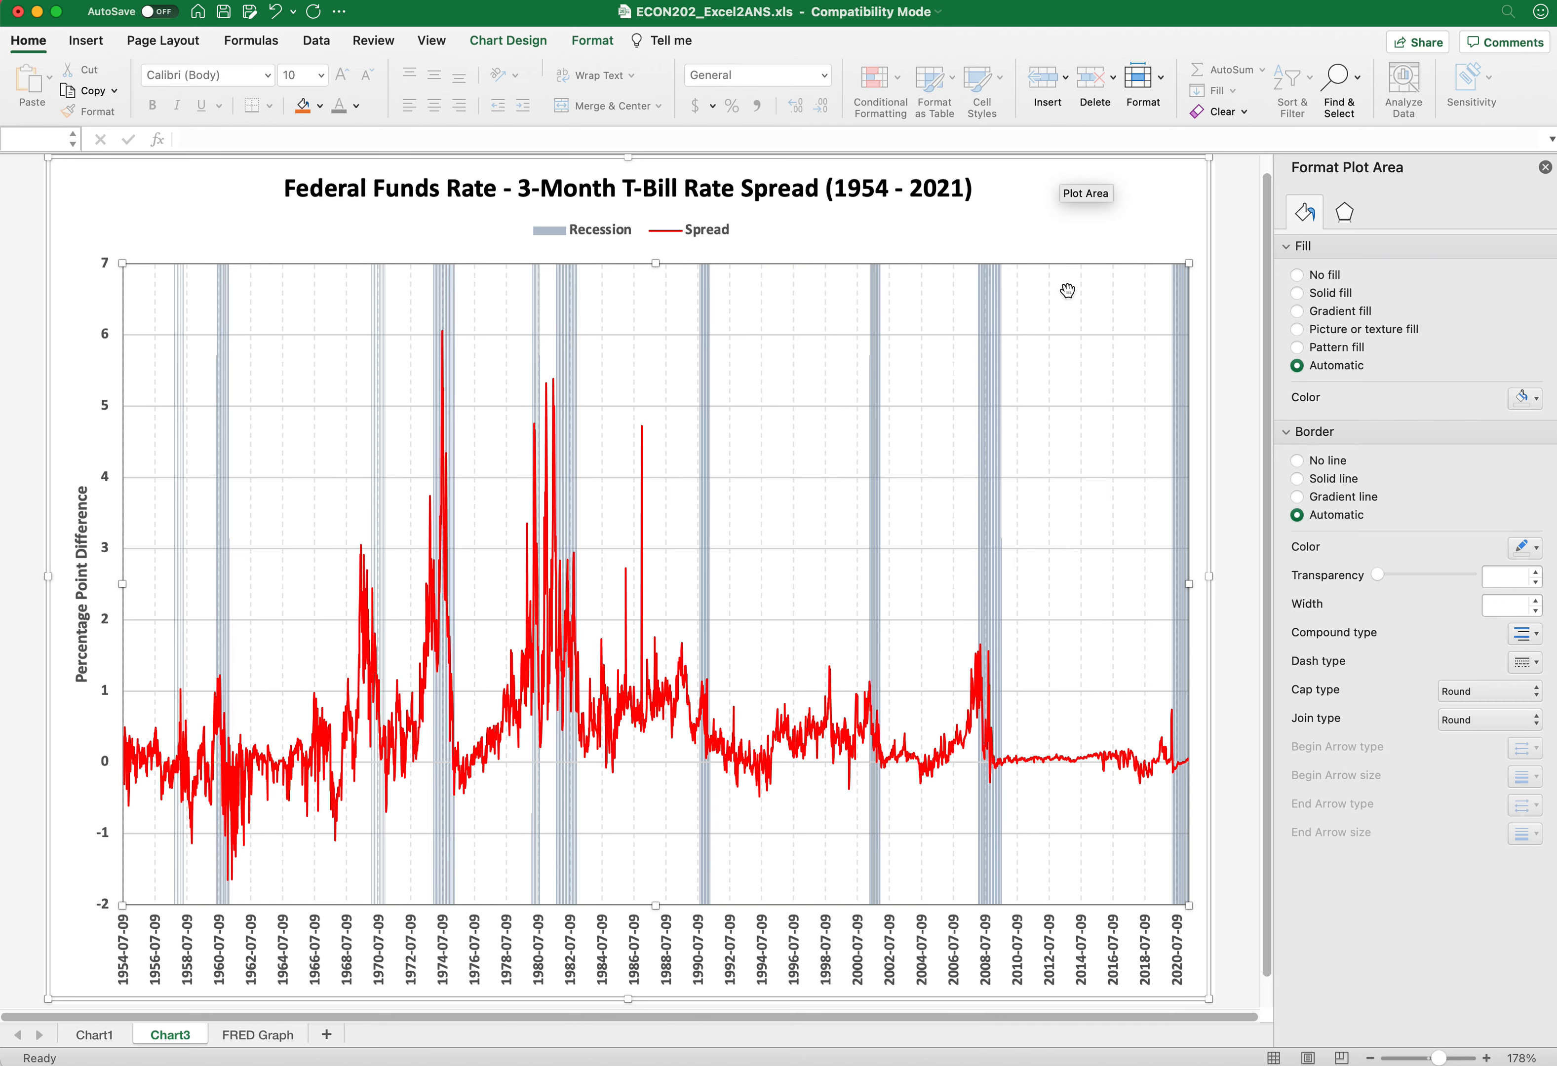
right_click(1068, 293)
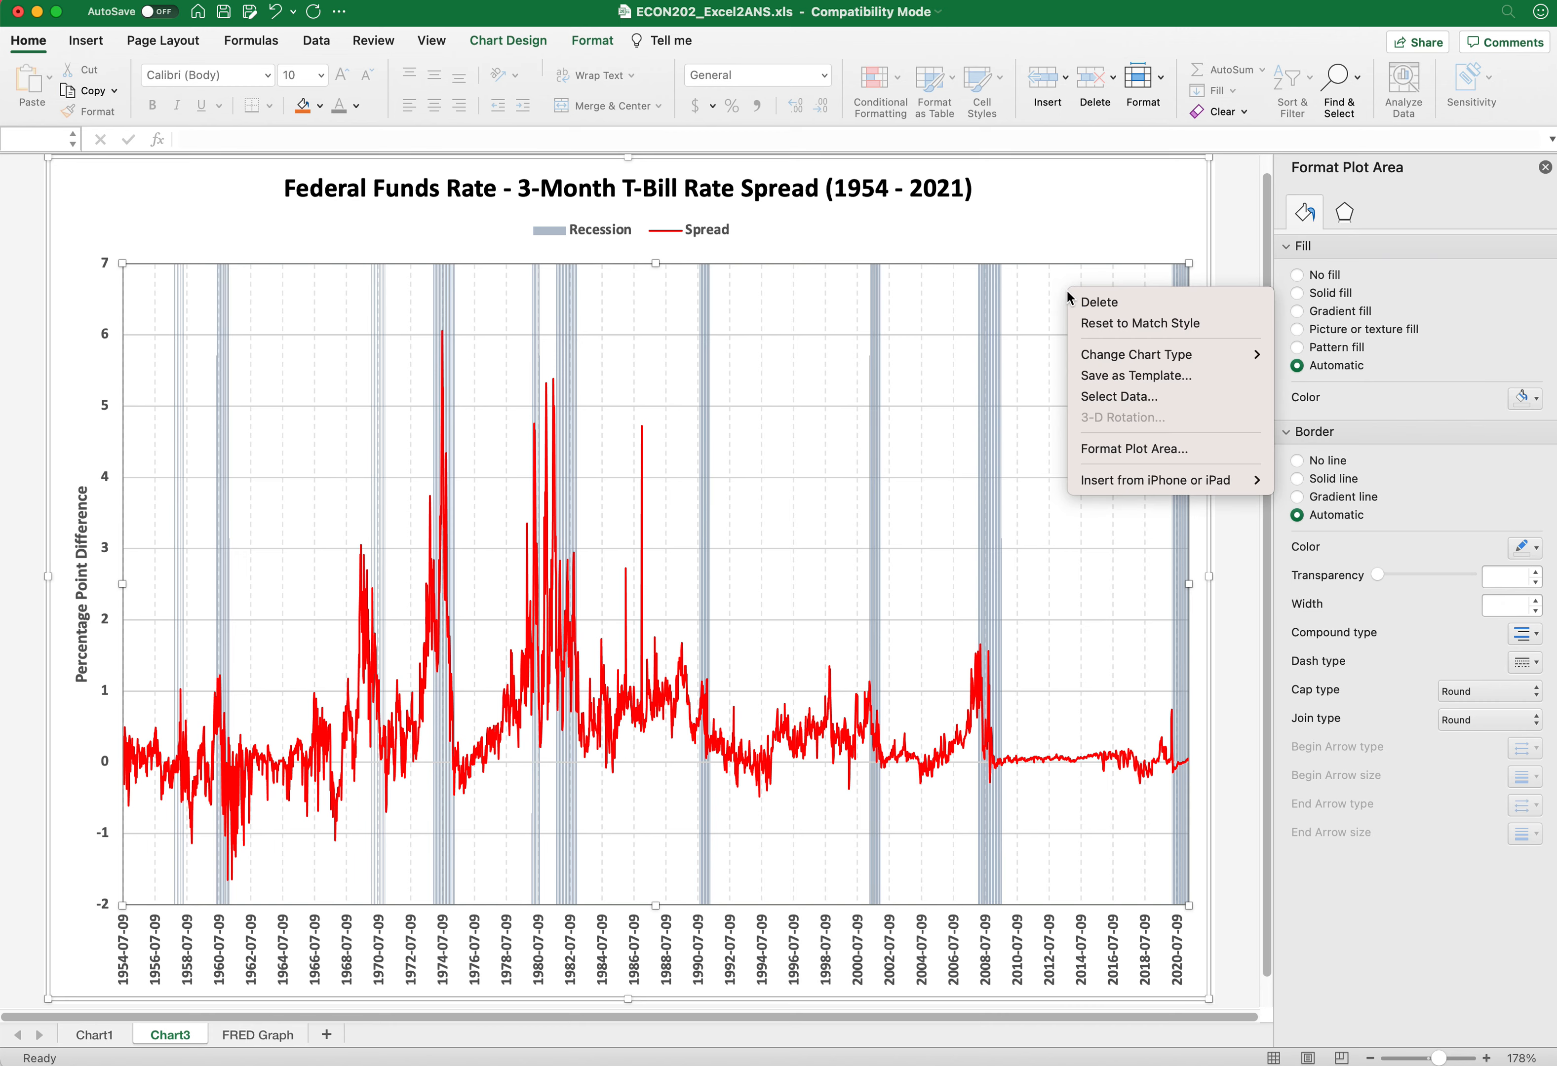
click(1121, 449)
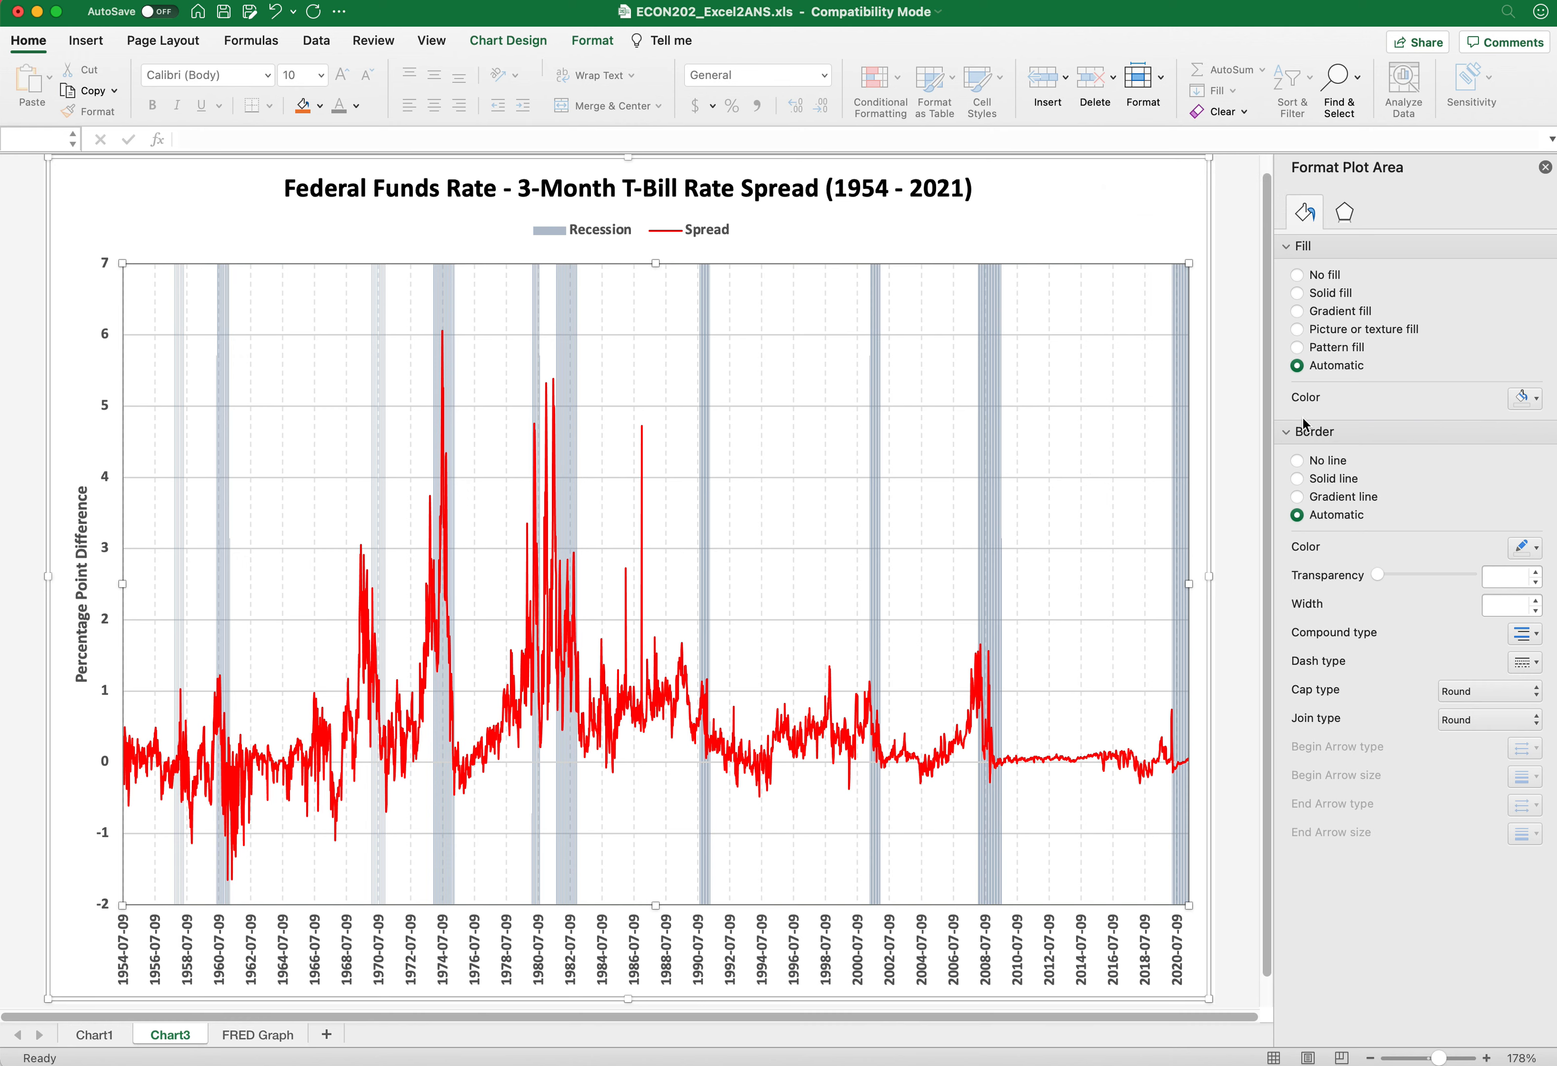
click(1297, 479)
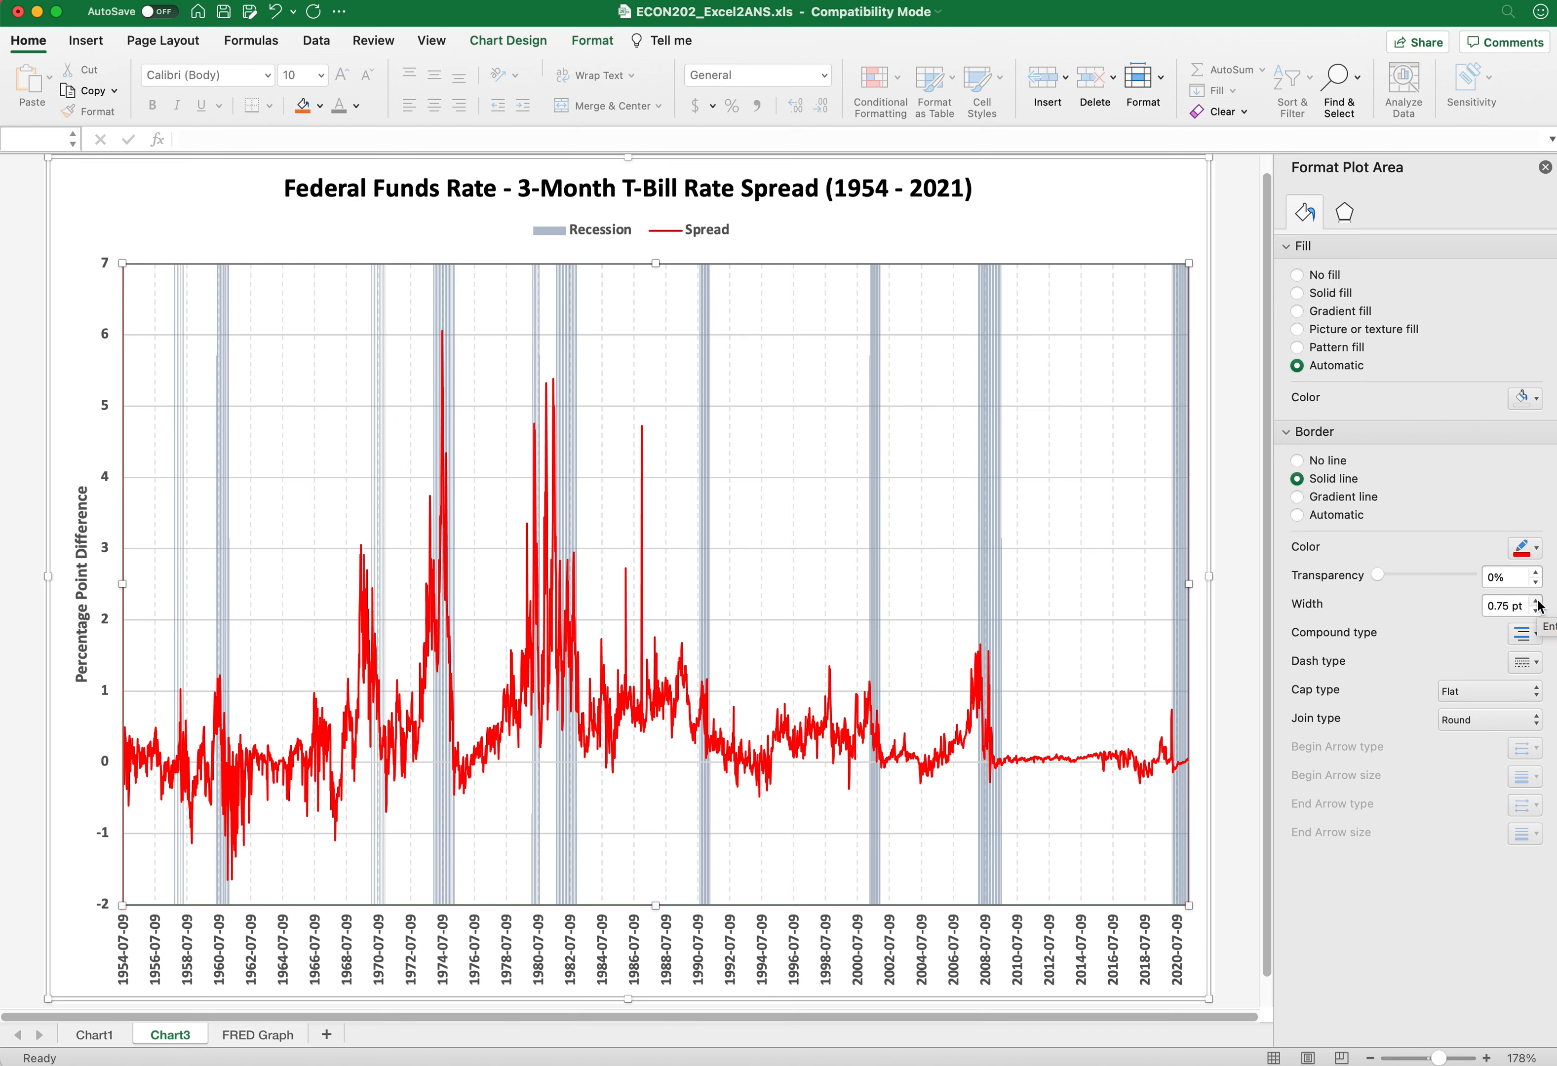
click(1537, 600)
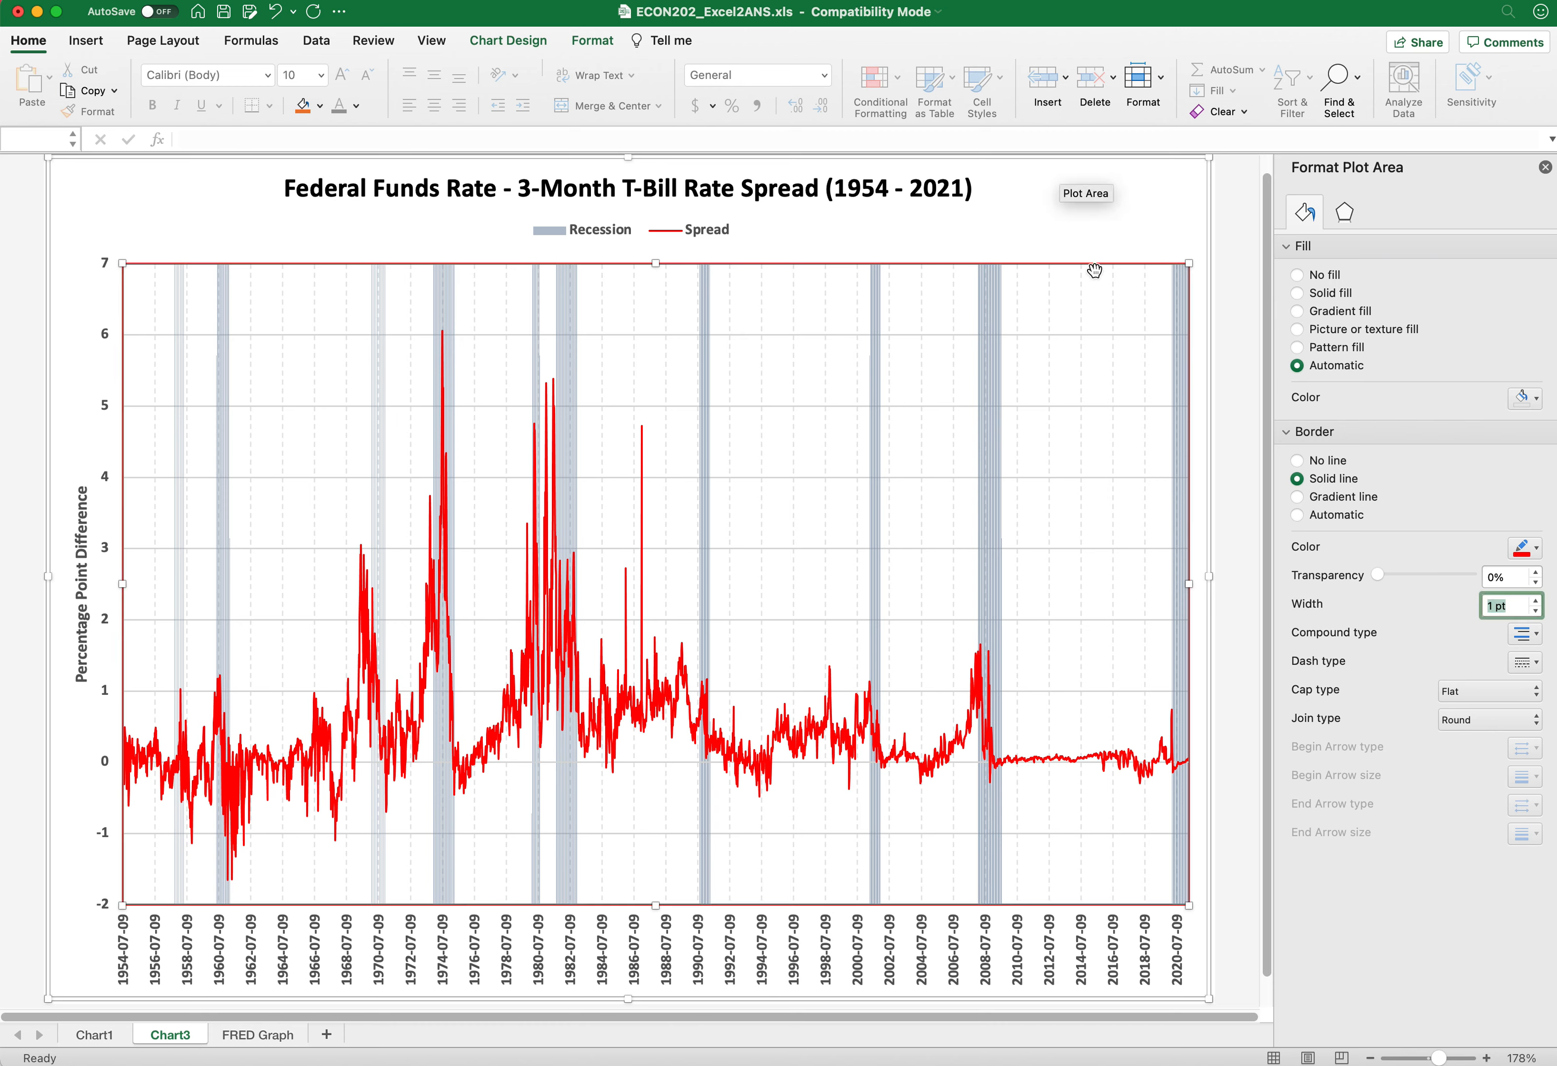
click(1533, 549)
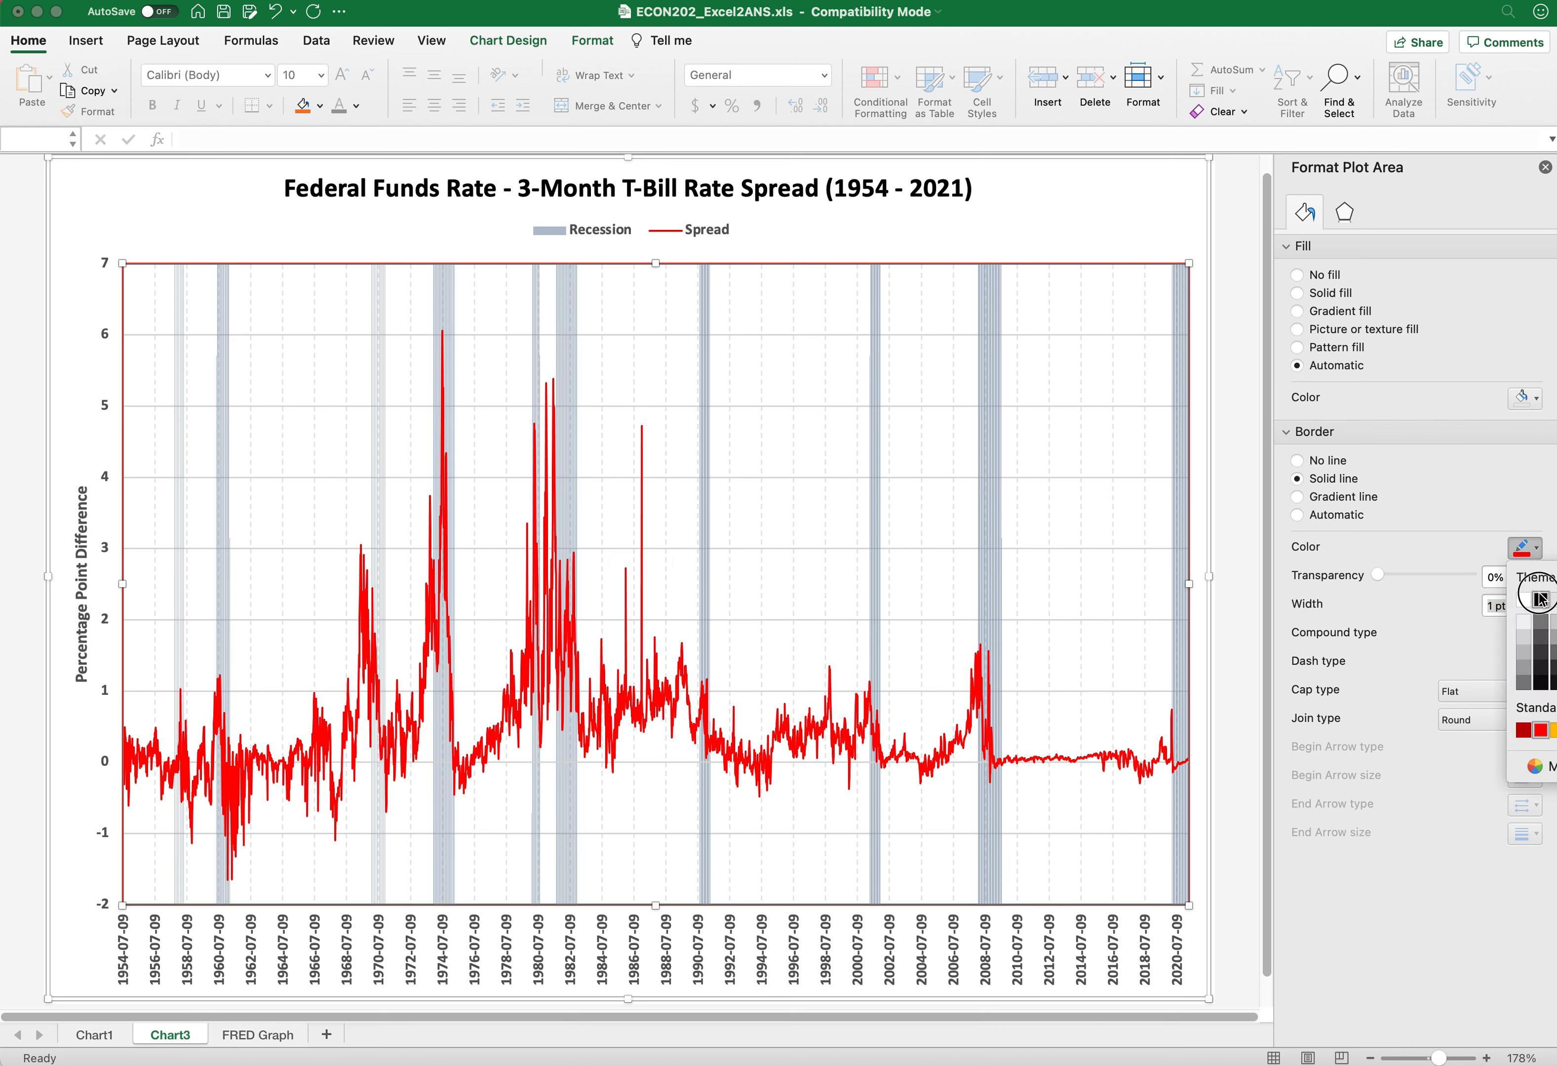
click(1540, 595)
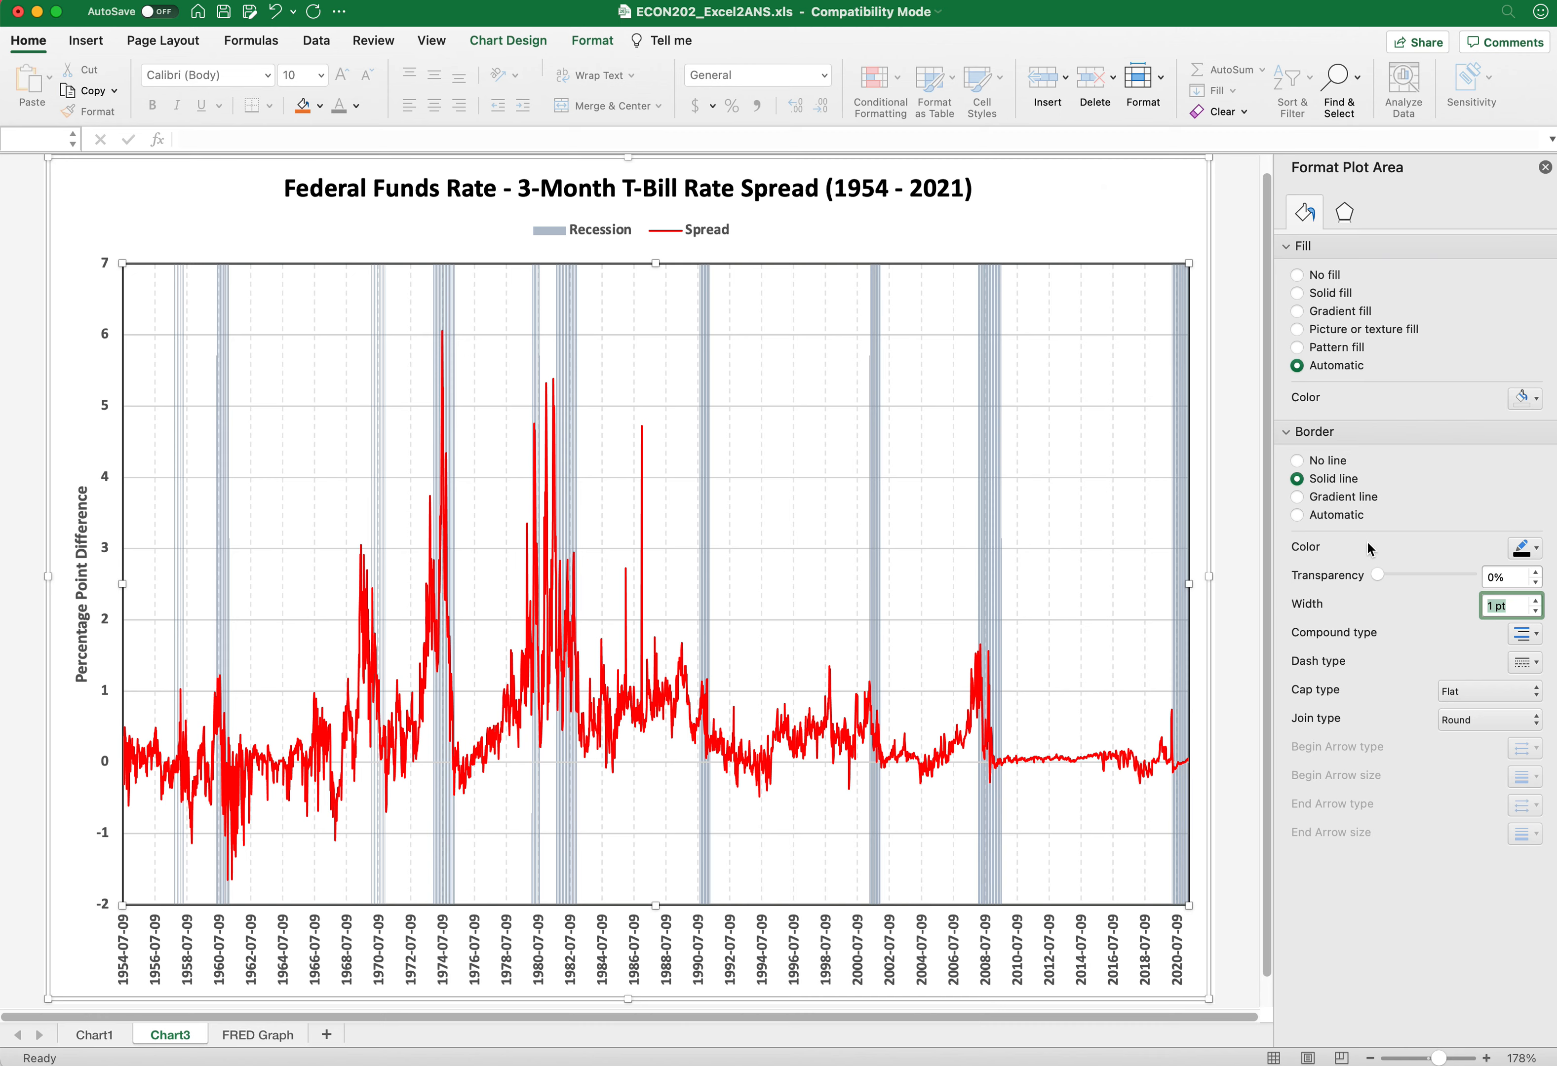
mouse_move(1372, 571)
mouse_down()
mouse_move(1417, 571)
mouse_move(1357, 572)
mouse_up()
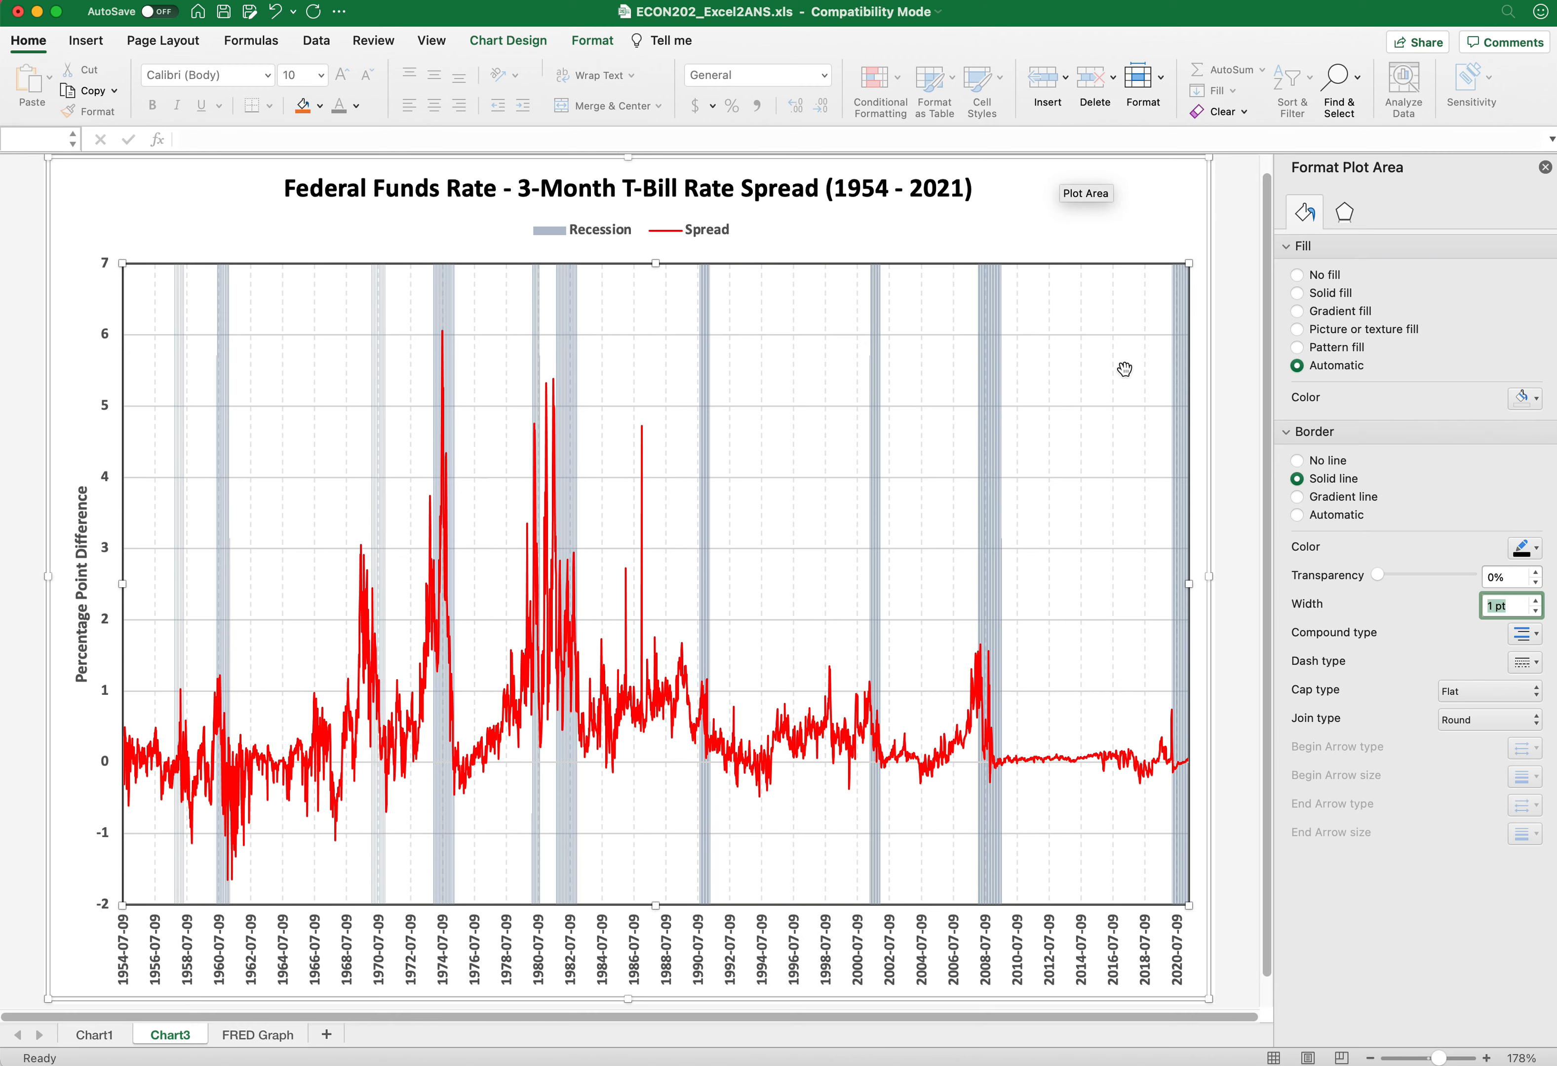
Step: Fill the plot area with a picture or texture fill at 11% transparency
click(1298, 329)
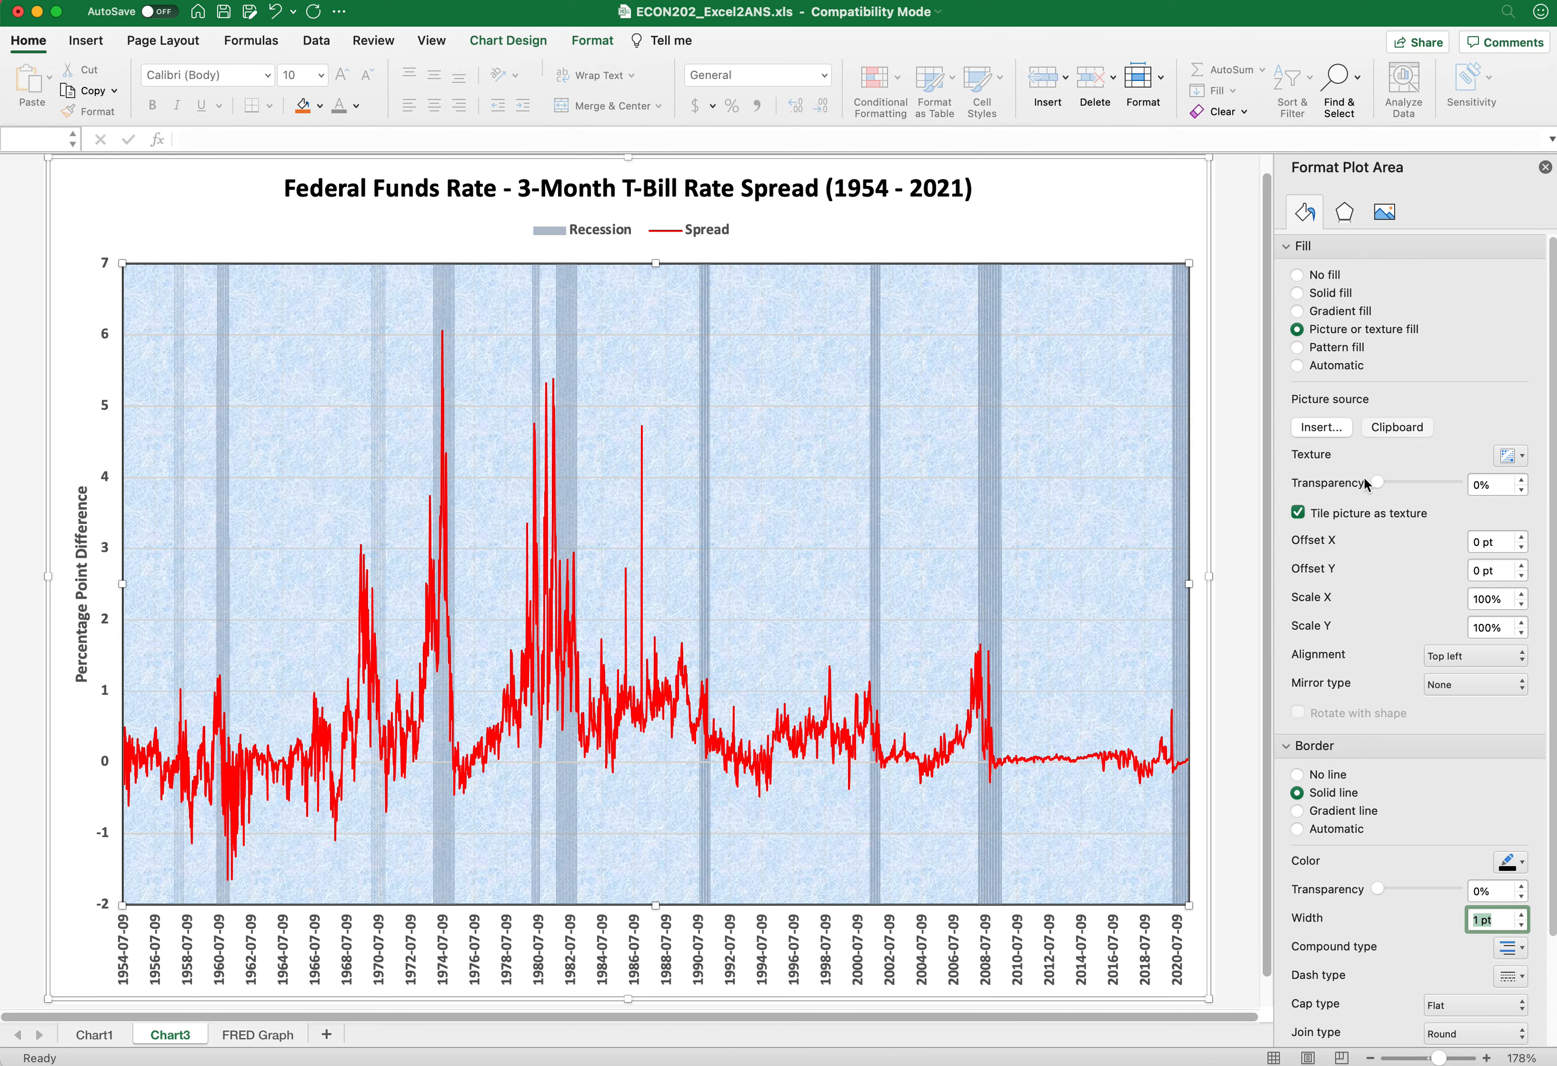
mouse_move(1373, 482)
mouse_down()
mouse_move(1409, 481)
mouse_move(1358, 495)
mouse_move(1387, 483)
mouse_up()
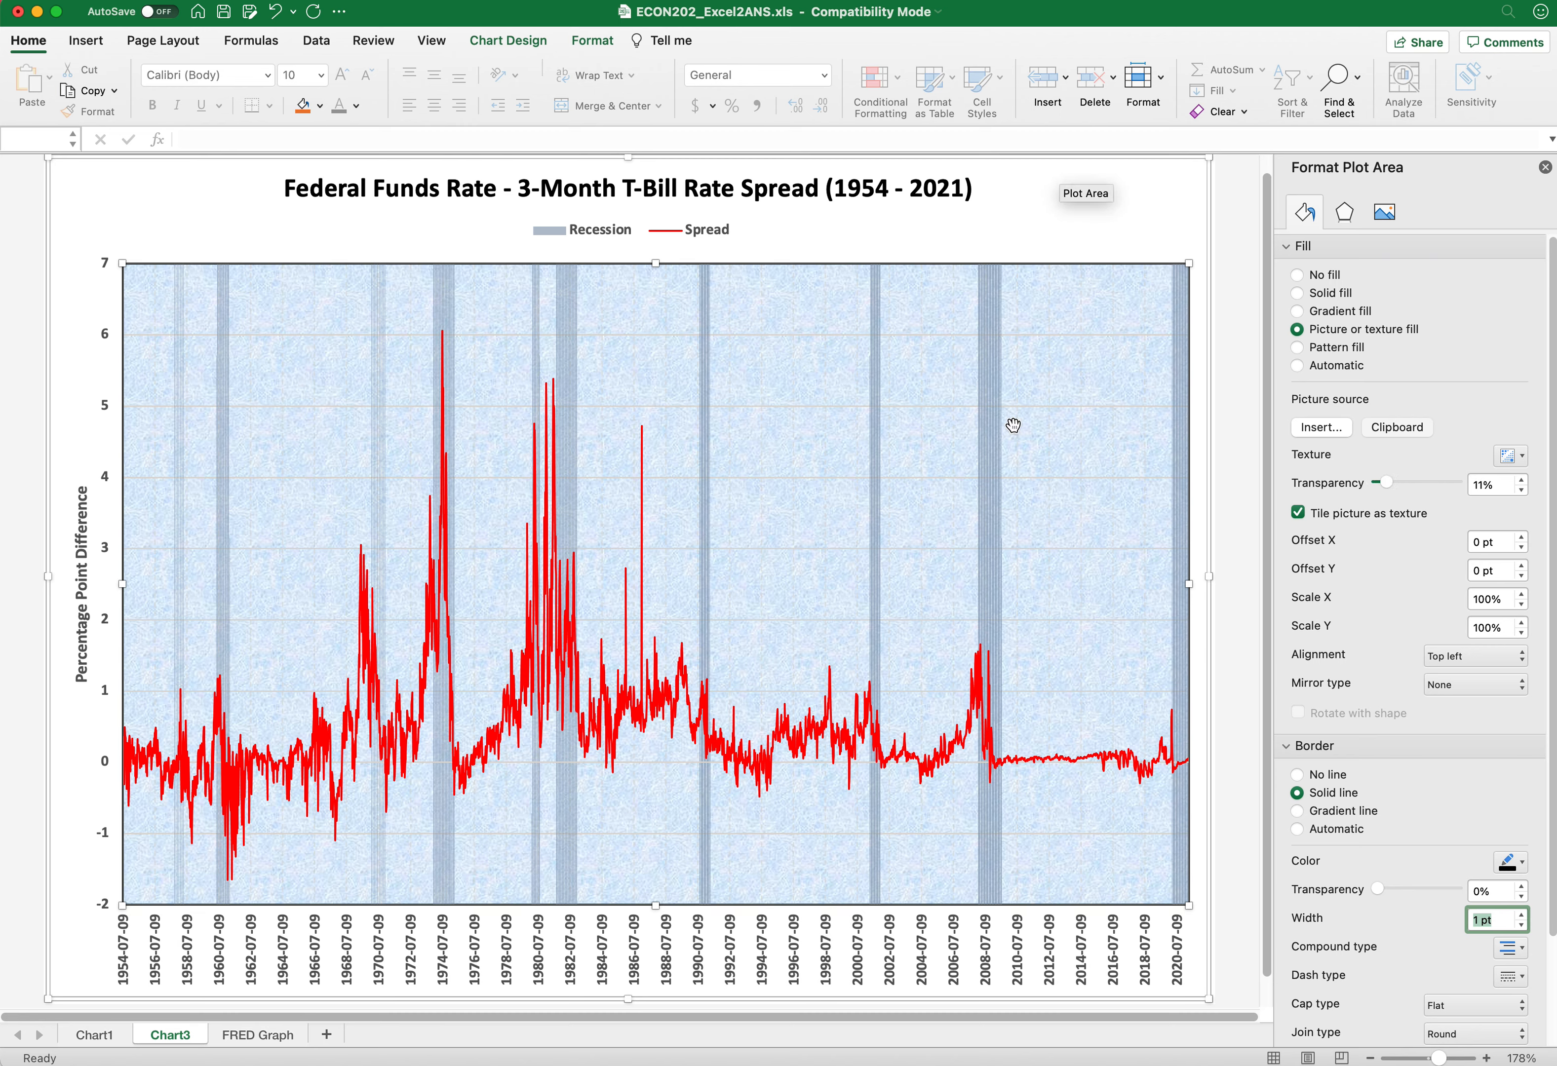
Step: Recolor the Recession bars' solid fill to a light gray theme color and set its transparency to 0%
right_click(992, 433)
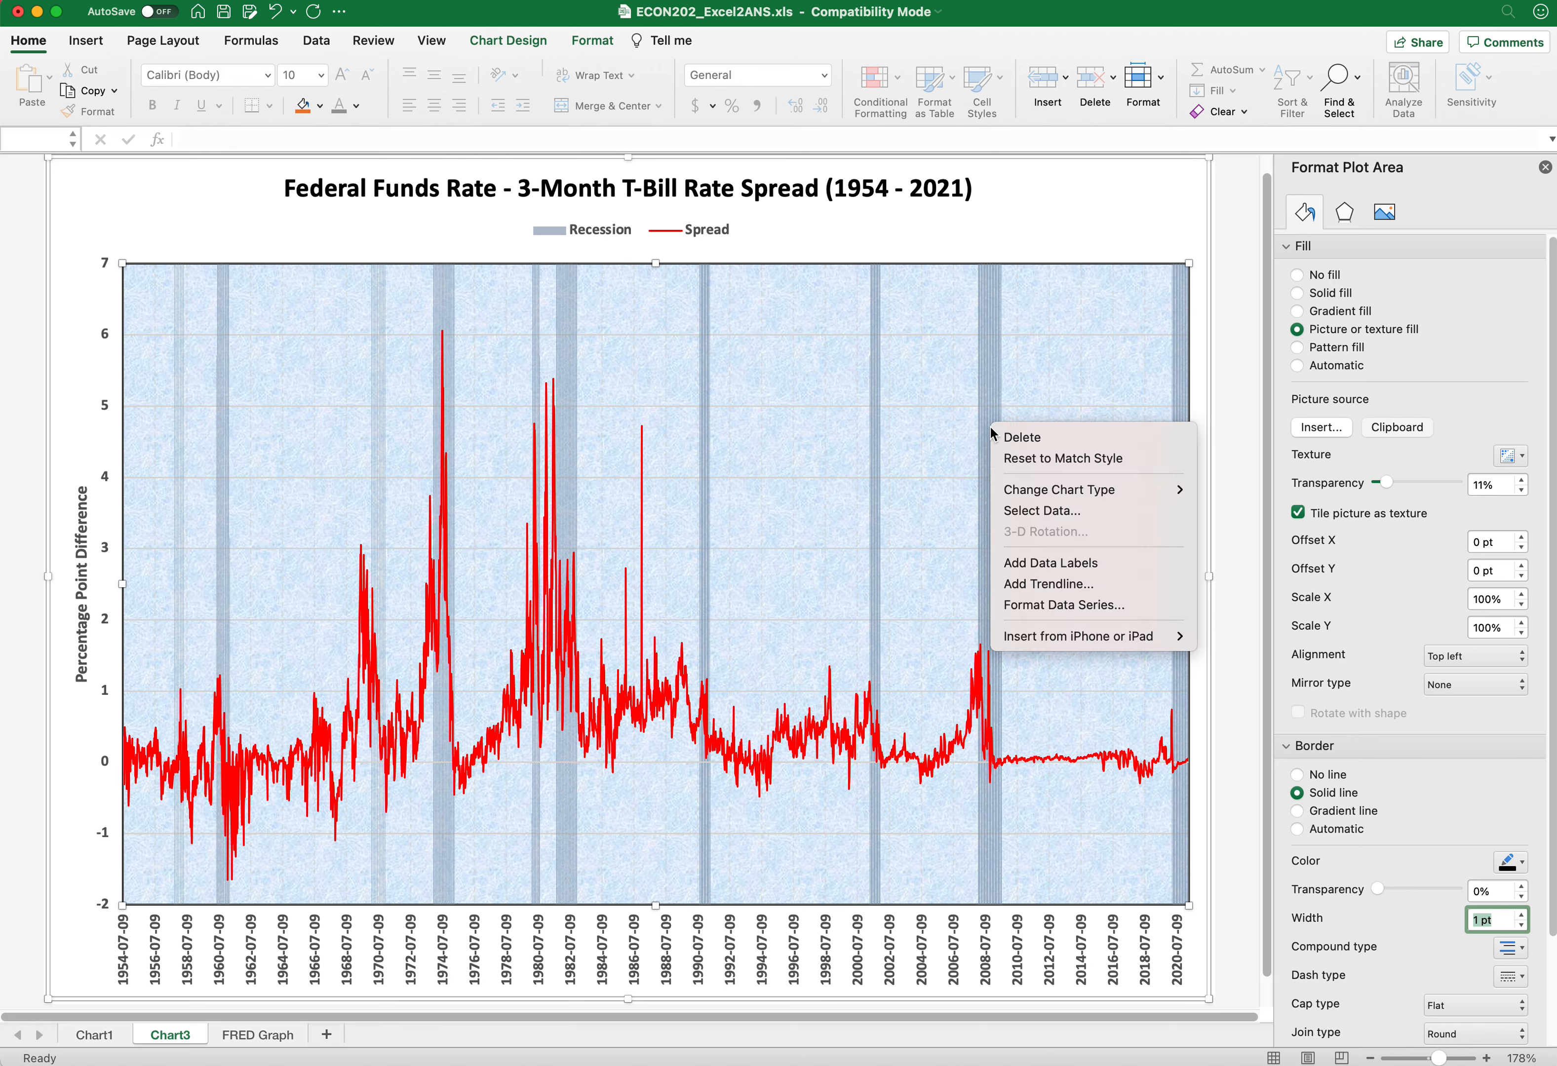
click(1060, 605)
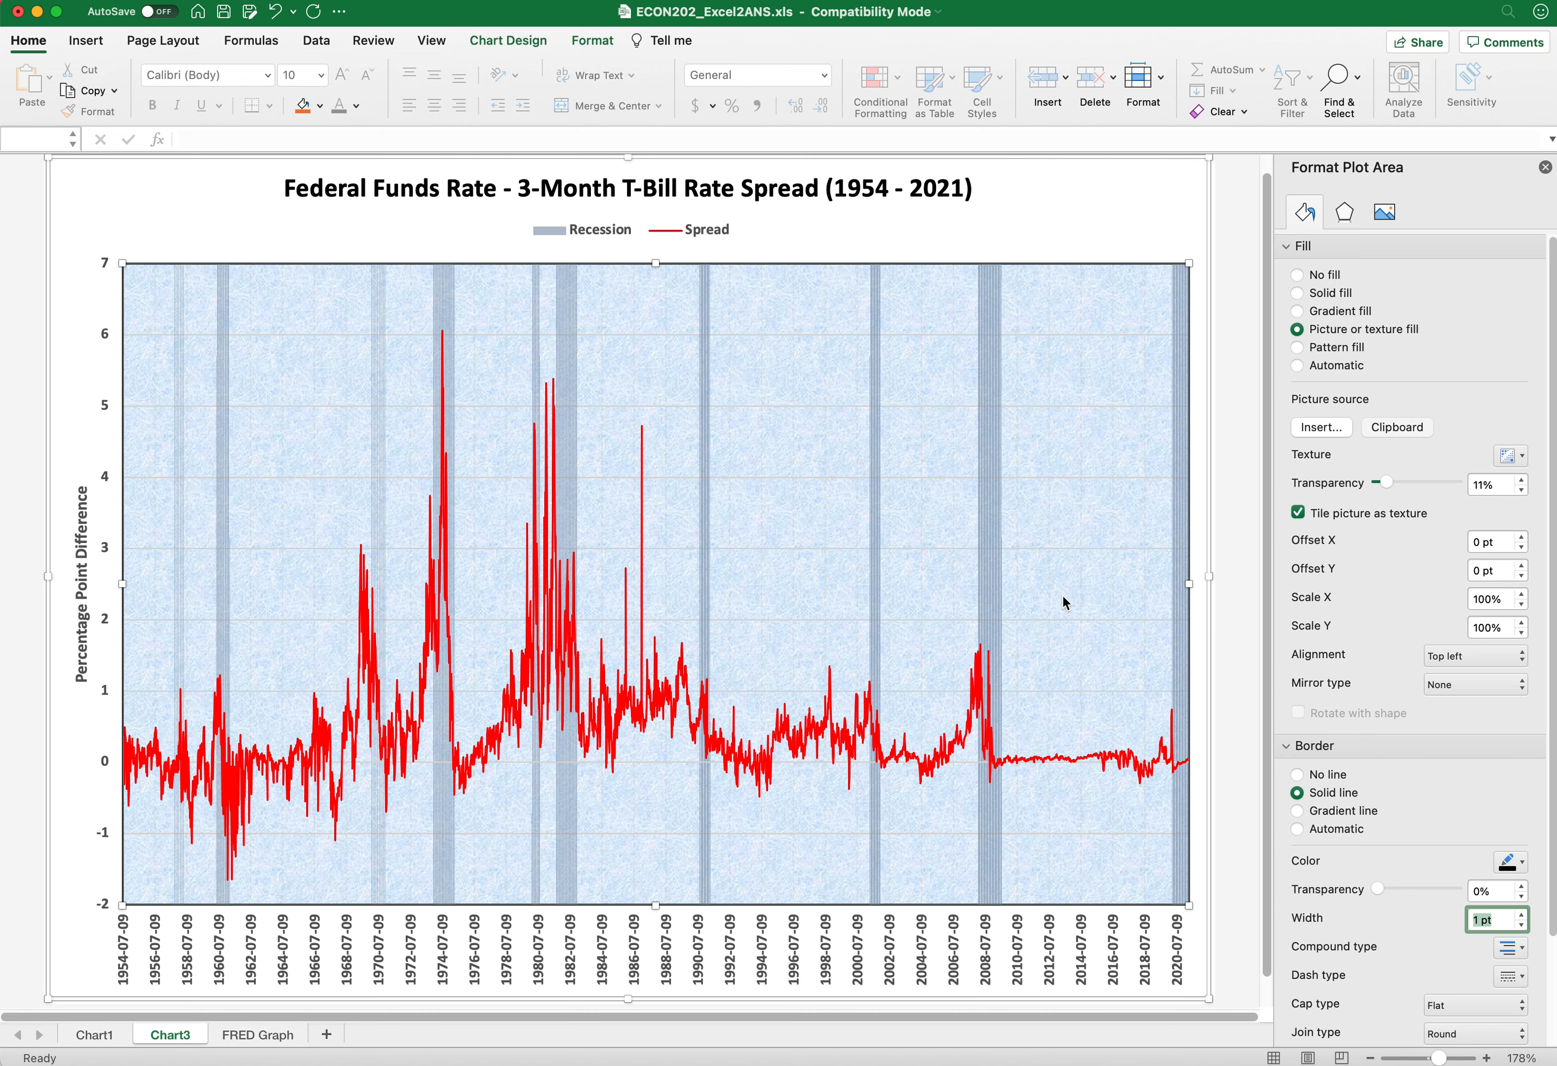
click(1305, 213)
click(1537, 418)
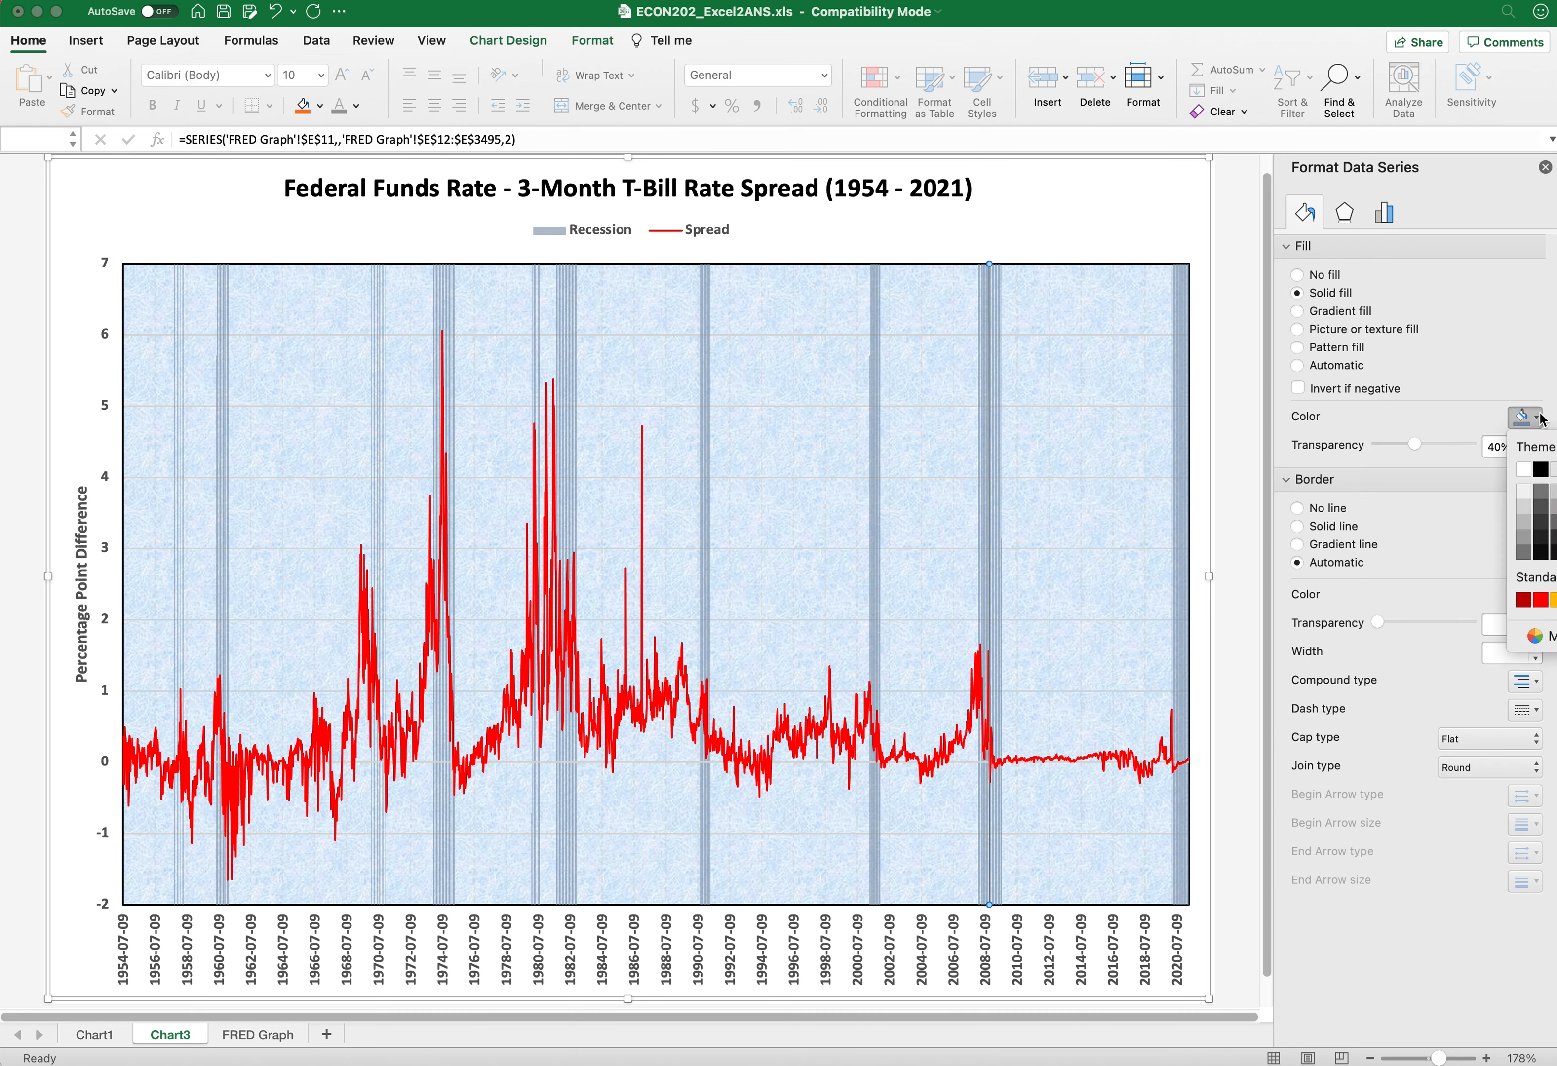
click(1523, 522)
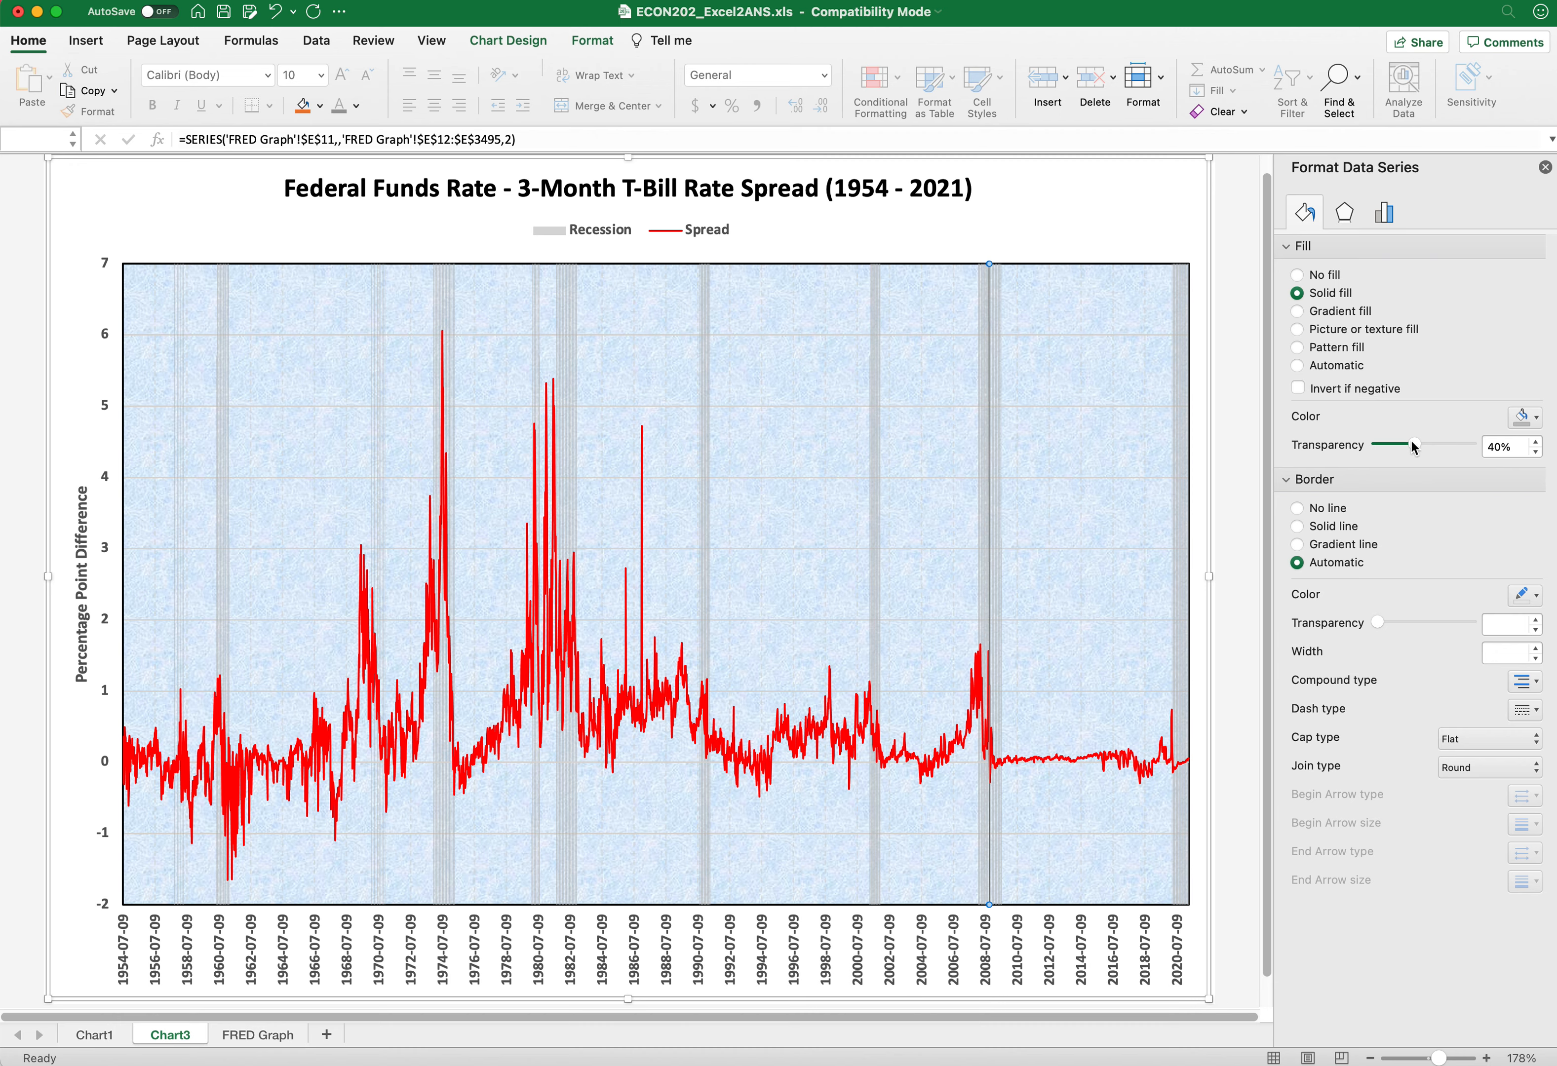
drag(1412, 444, 1345, 457)
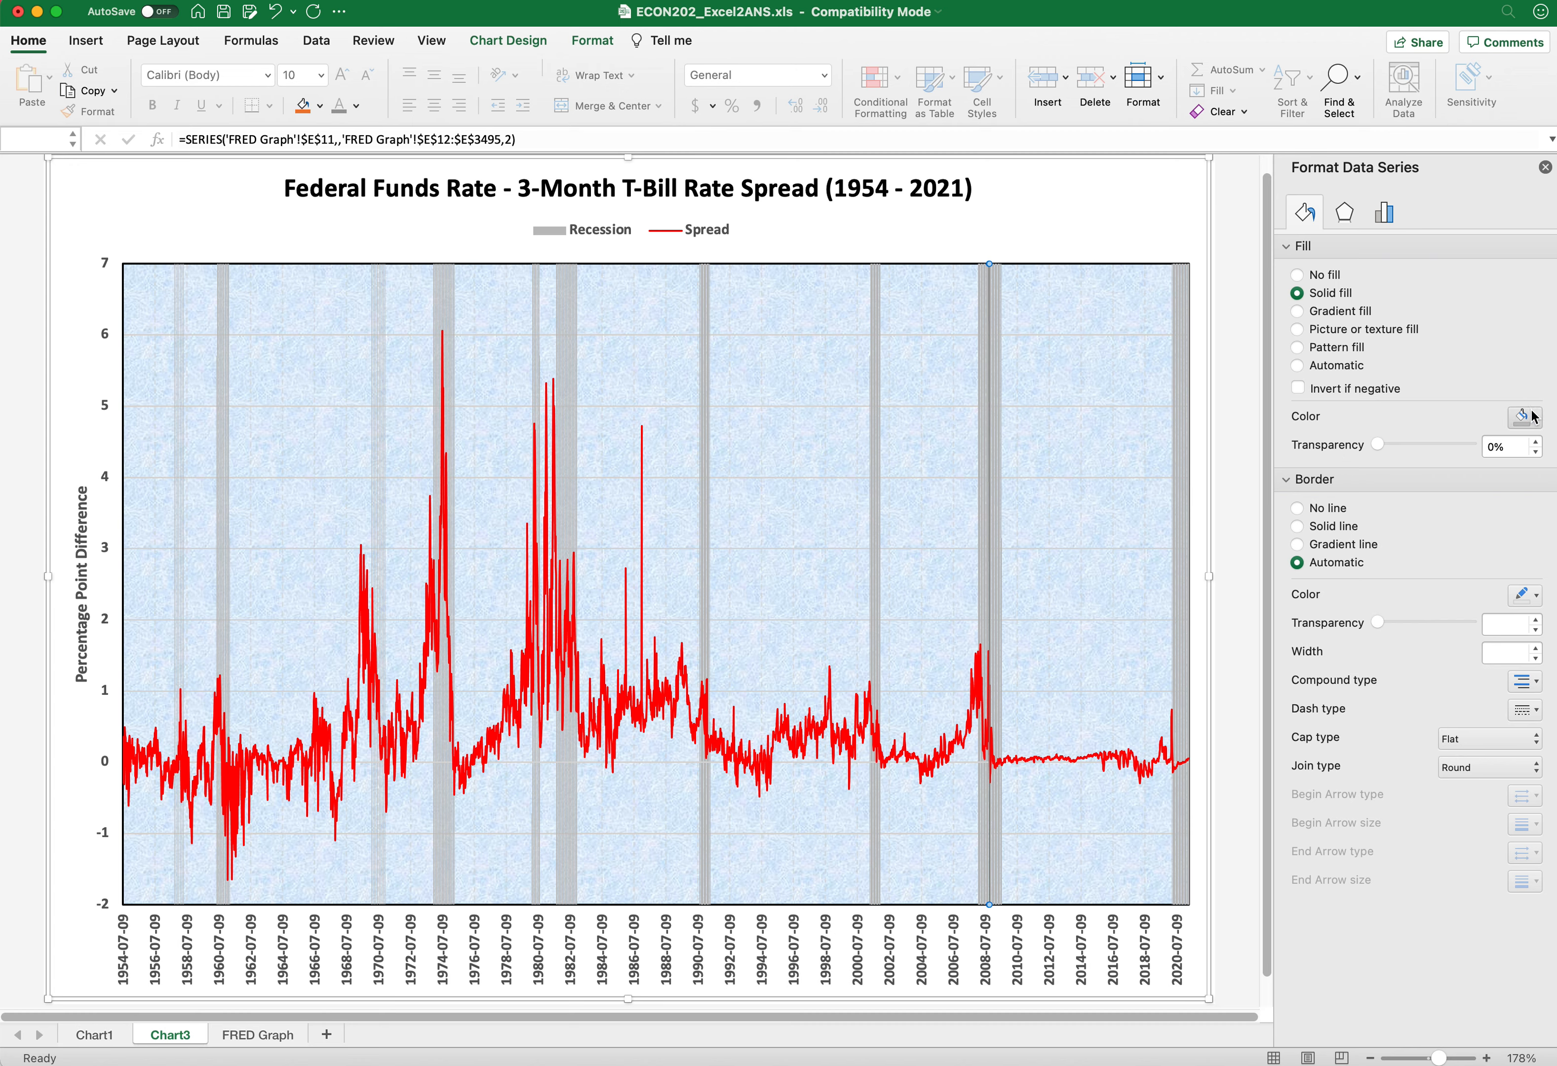
Step: Change the plot area's texture to the light gray speckled one and set its transparency to 28%
right_click(1070, 372)
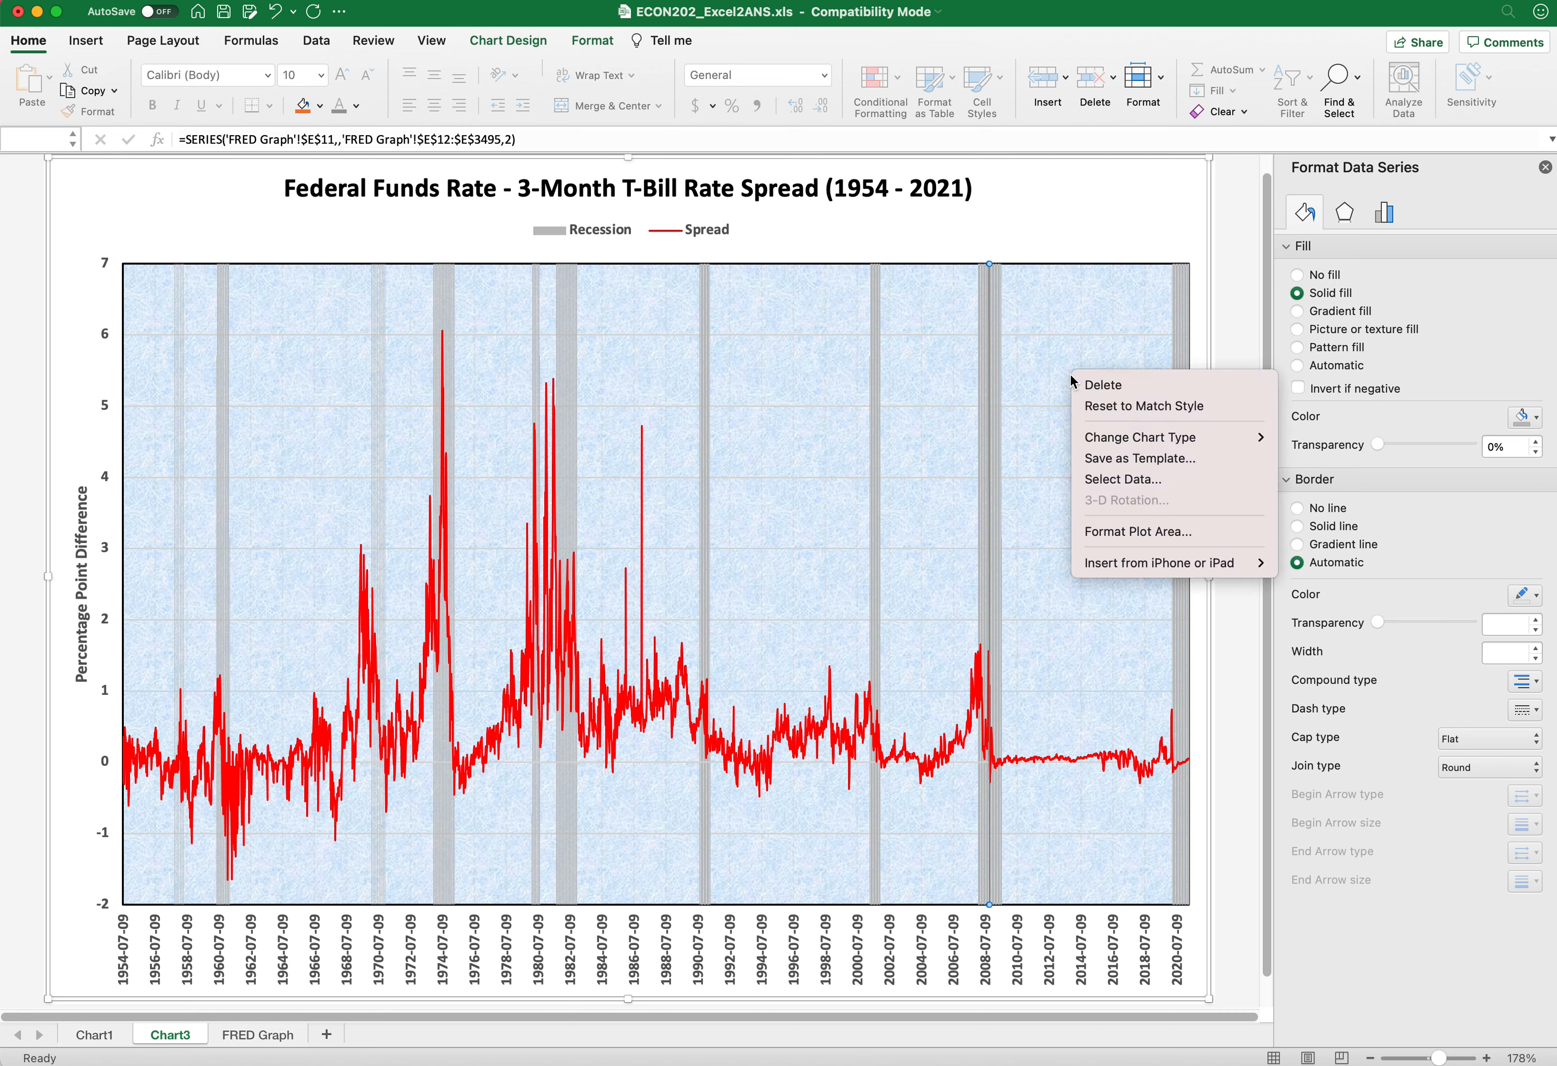
click(1111, 533)
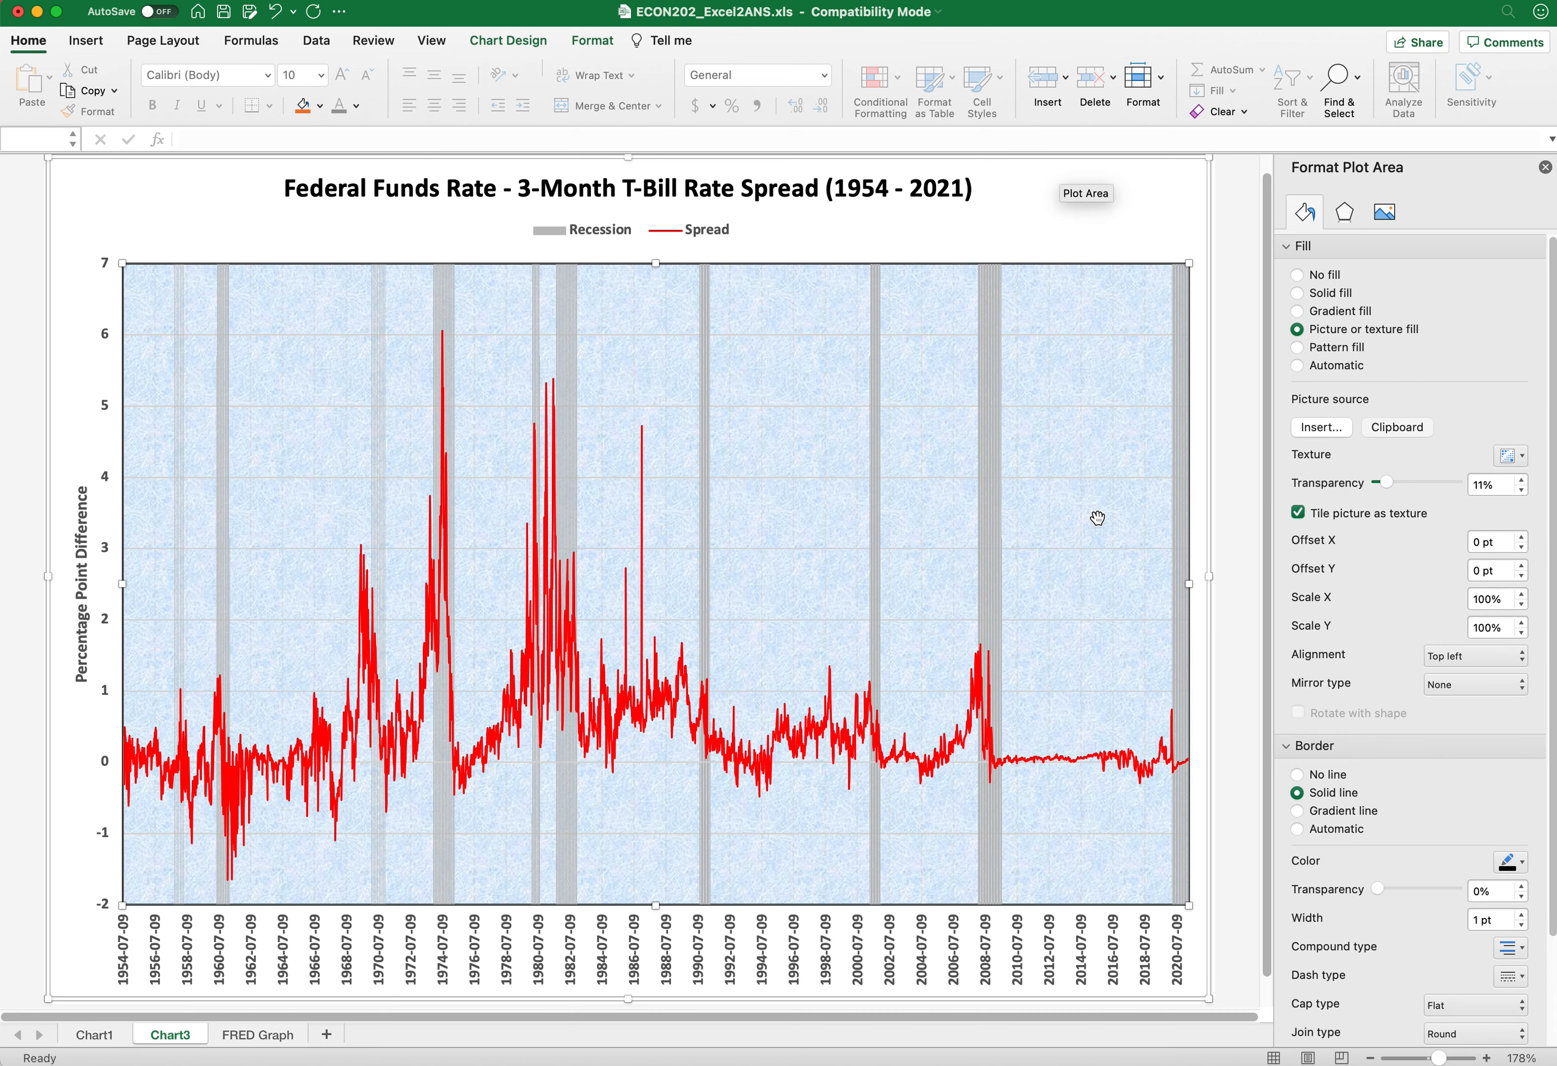
click(1511, 456)
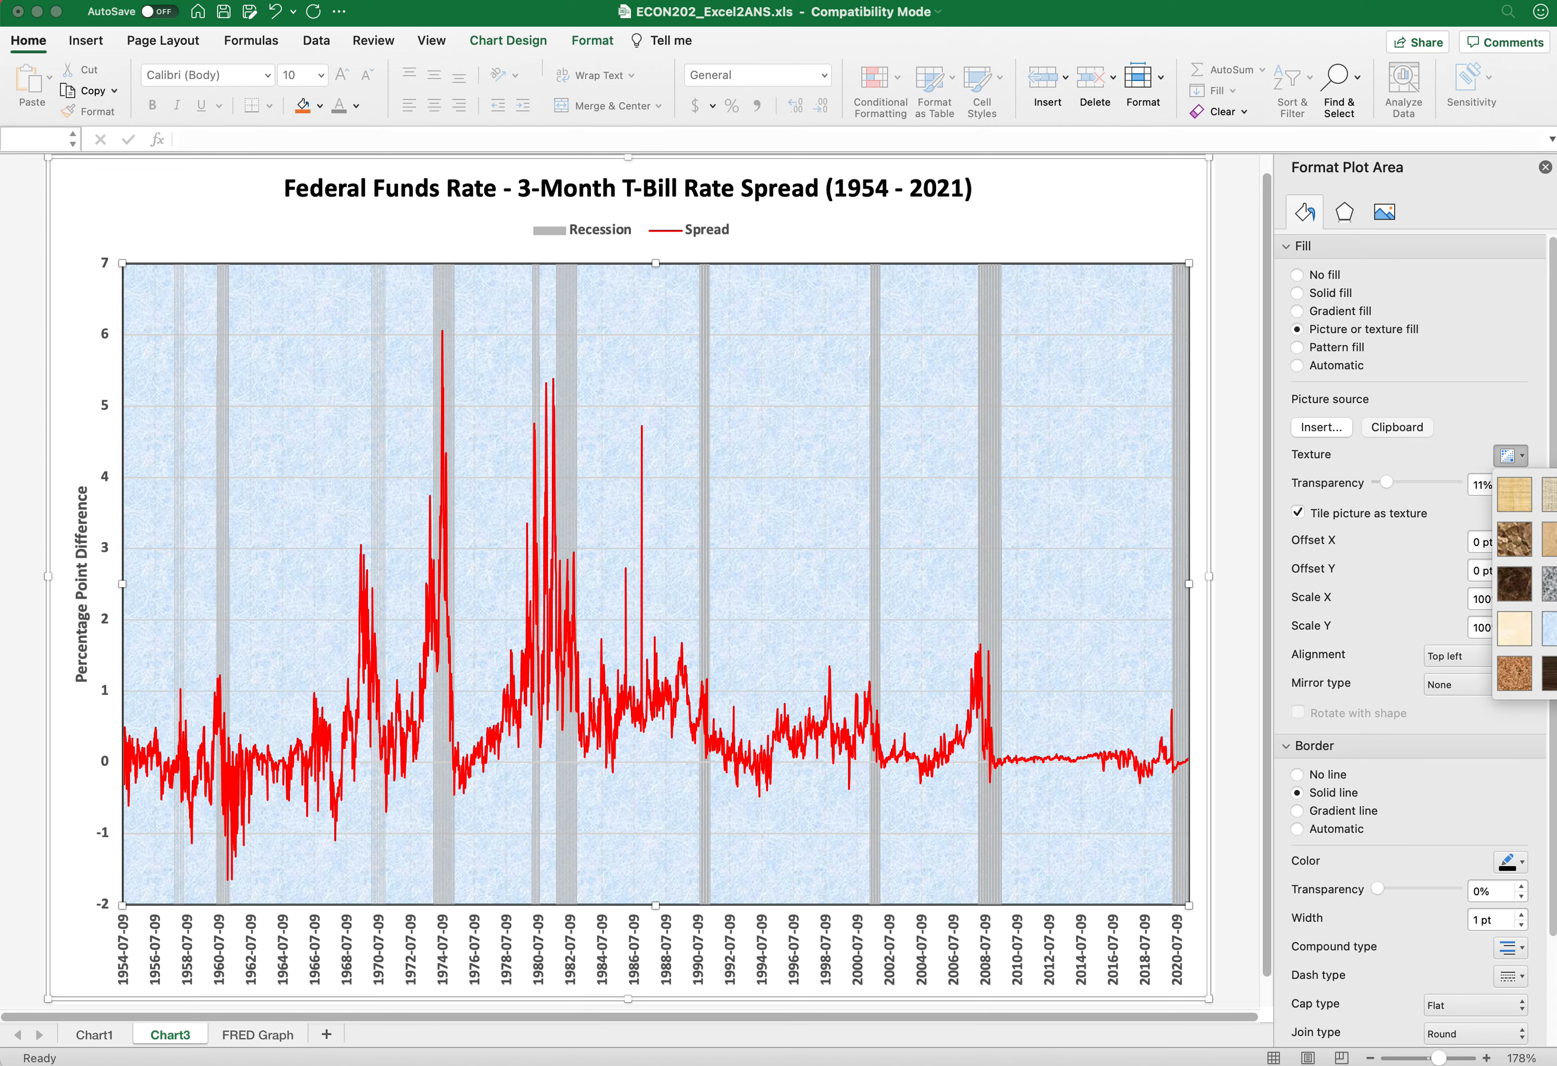
click(1556, 584)
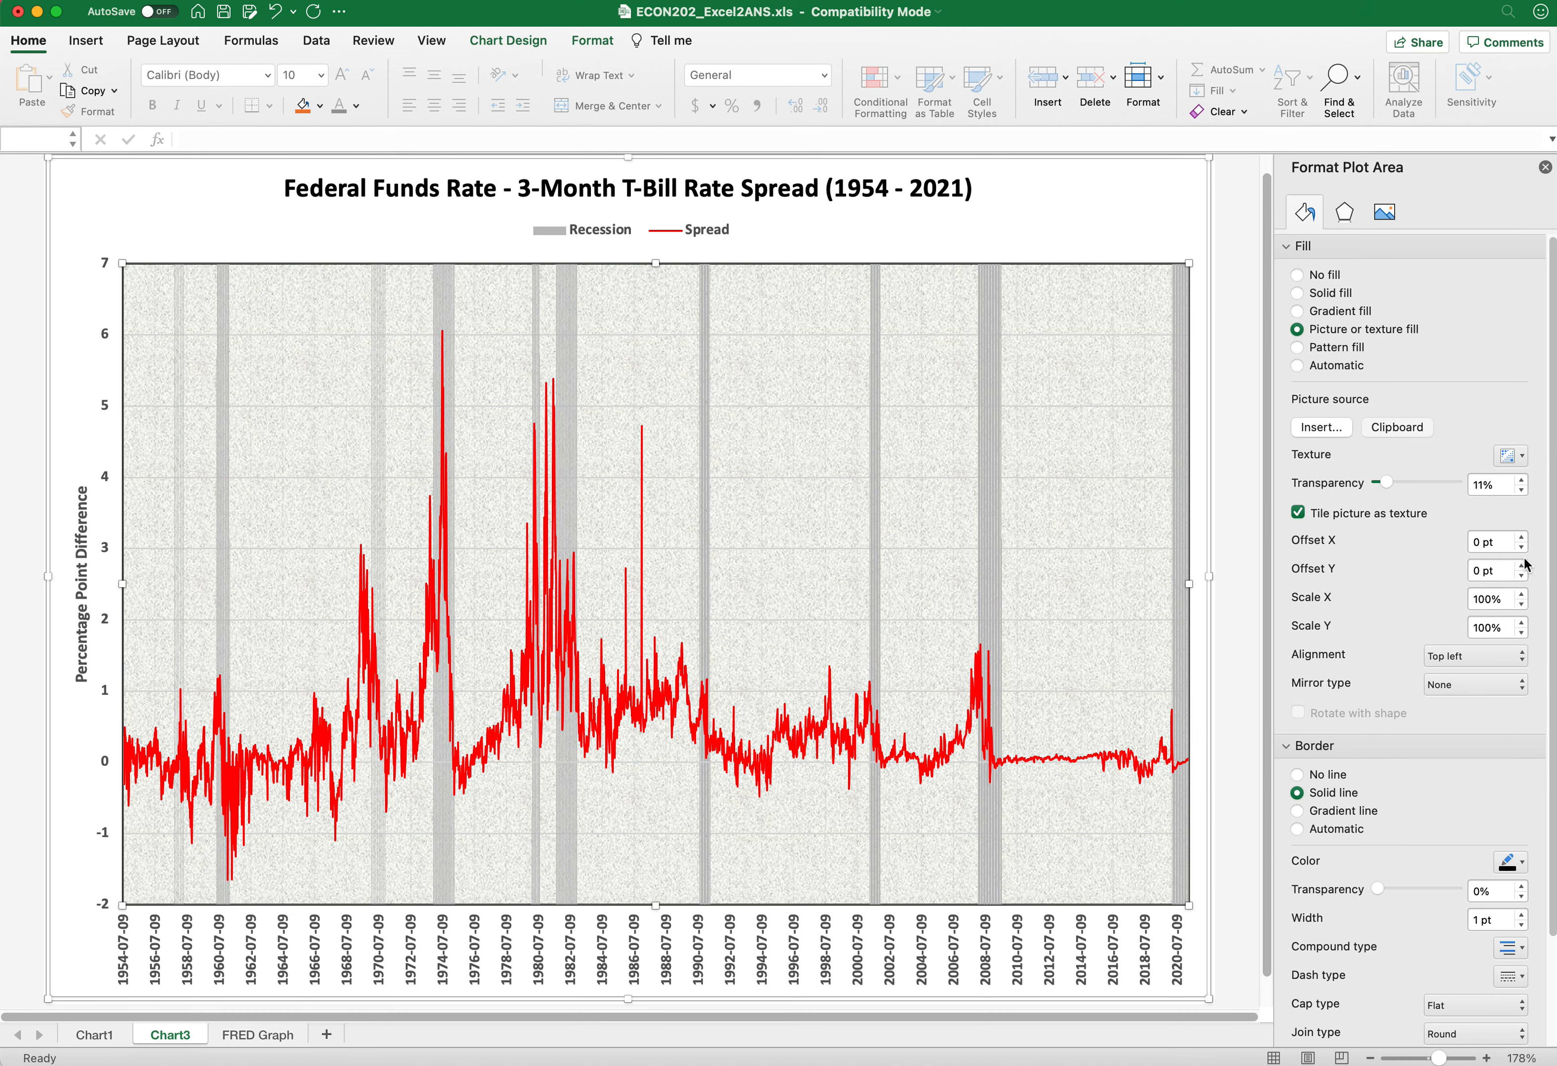
drag(1385, 484, 1398, 482)
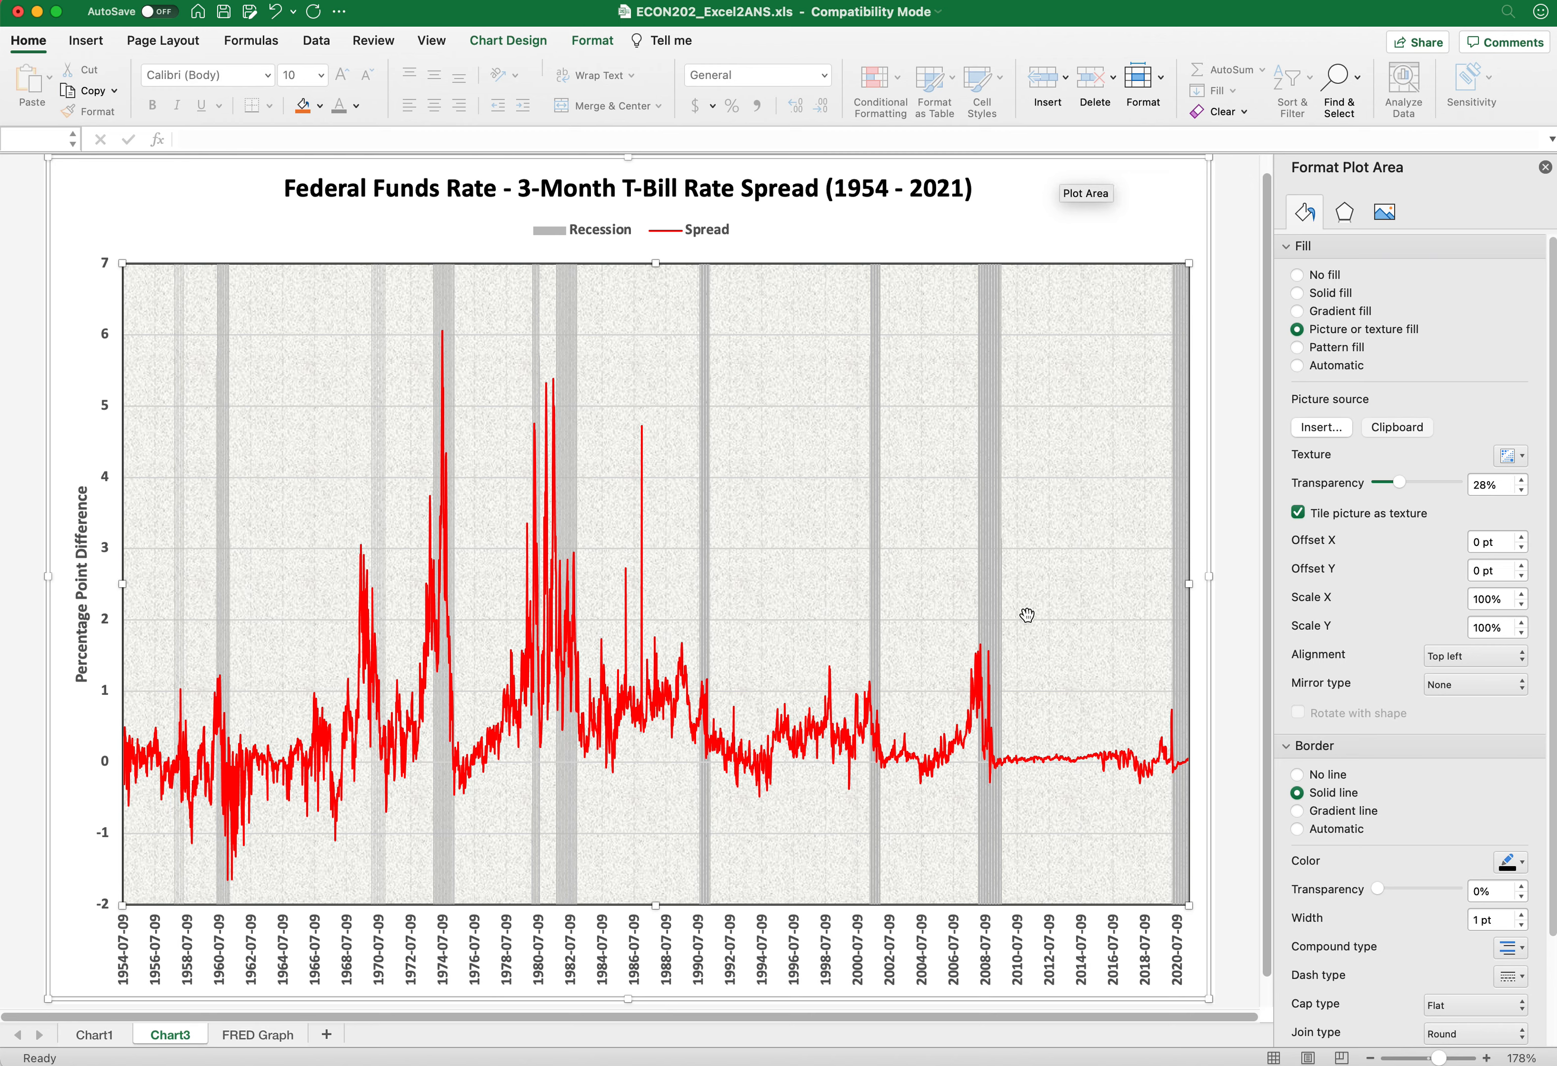
right_click(1068, 378)
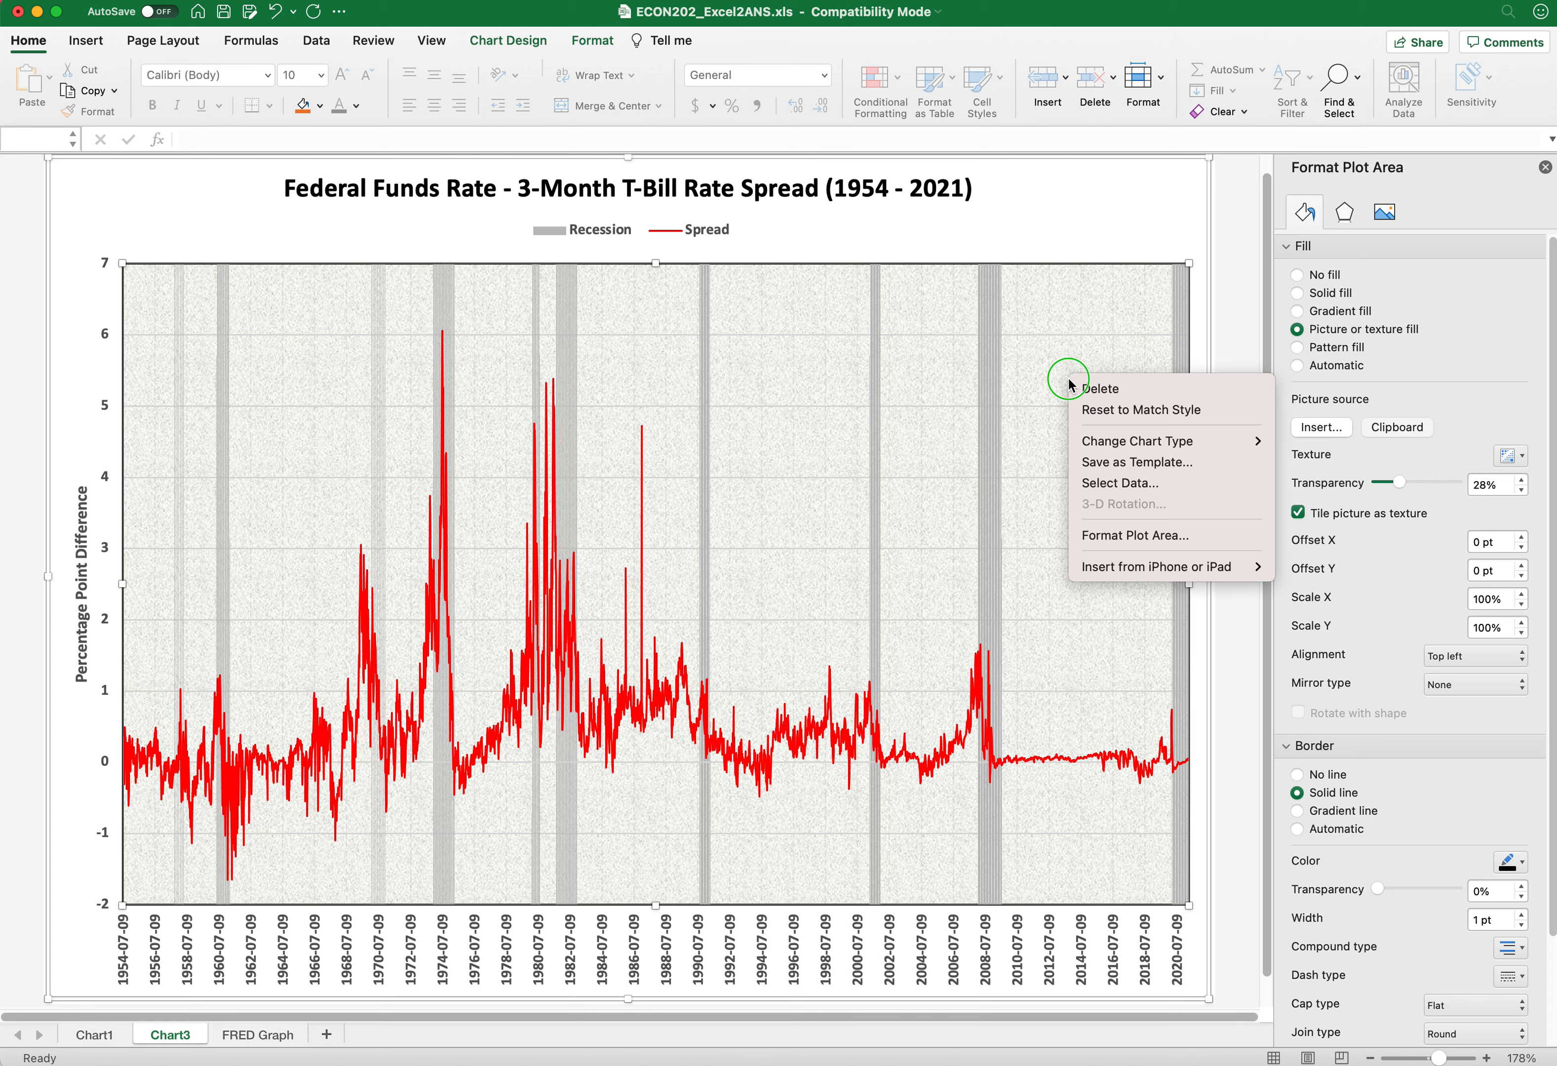
key(Escape)
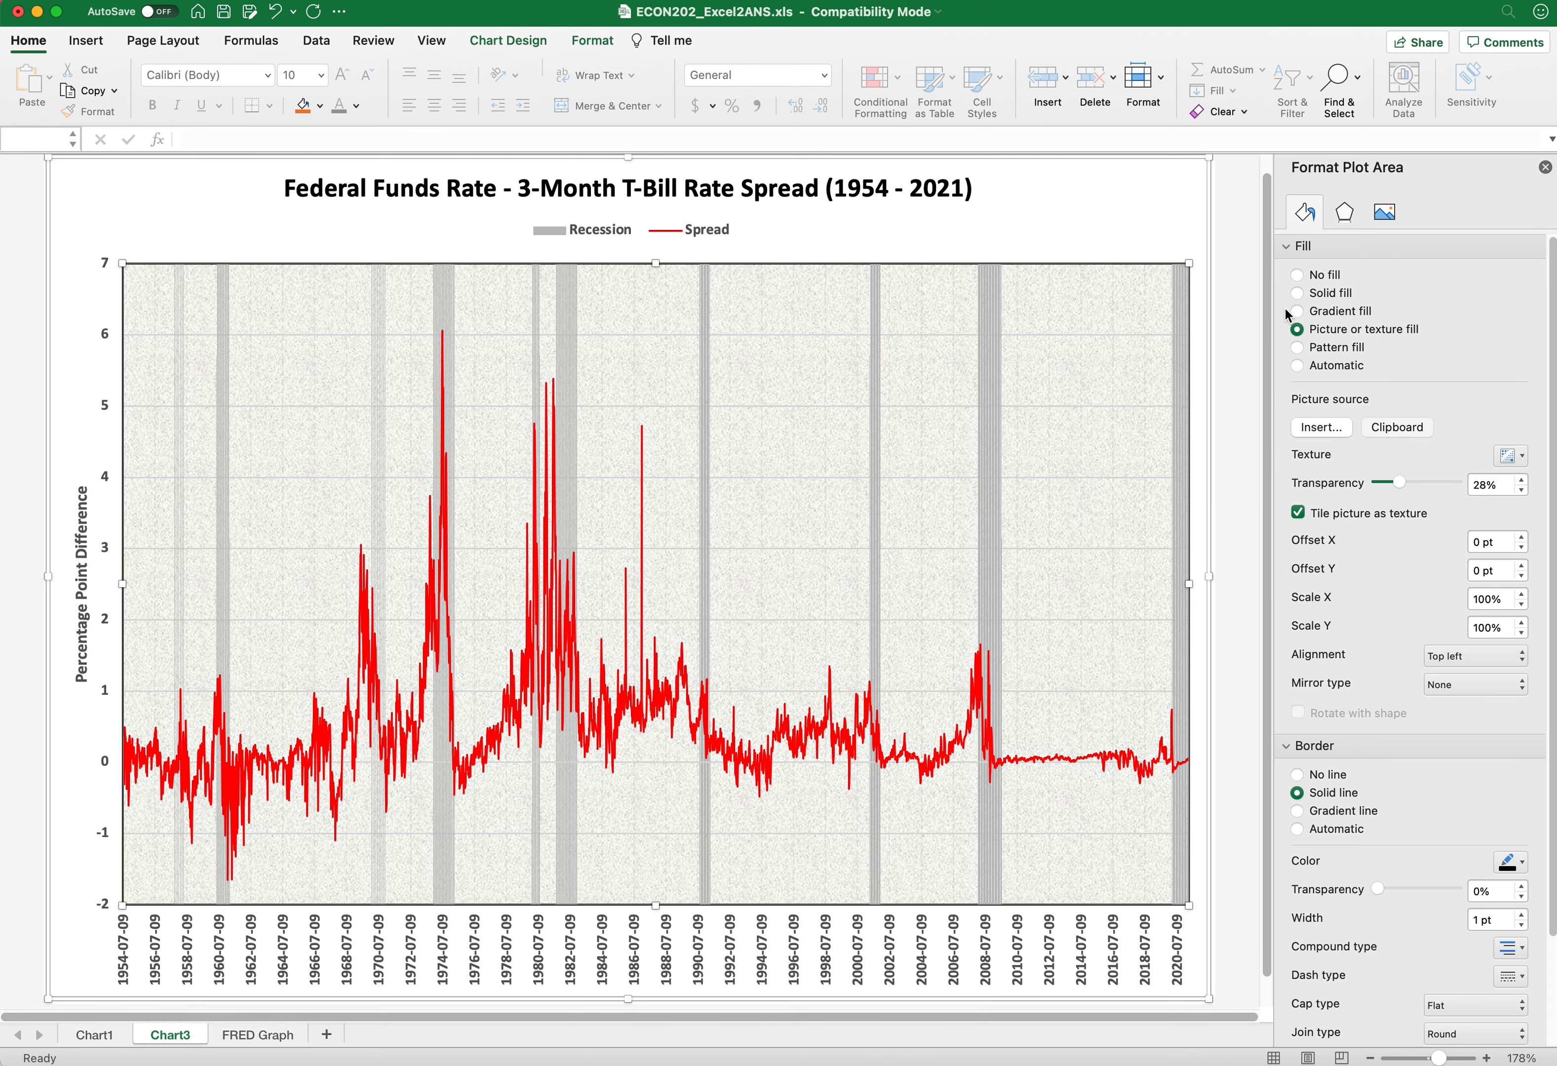
Step: Switch the plot area to a gradient fill and color its first stop, at position 3%, theme blue with 40% brightness
click(1298, 311)
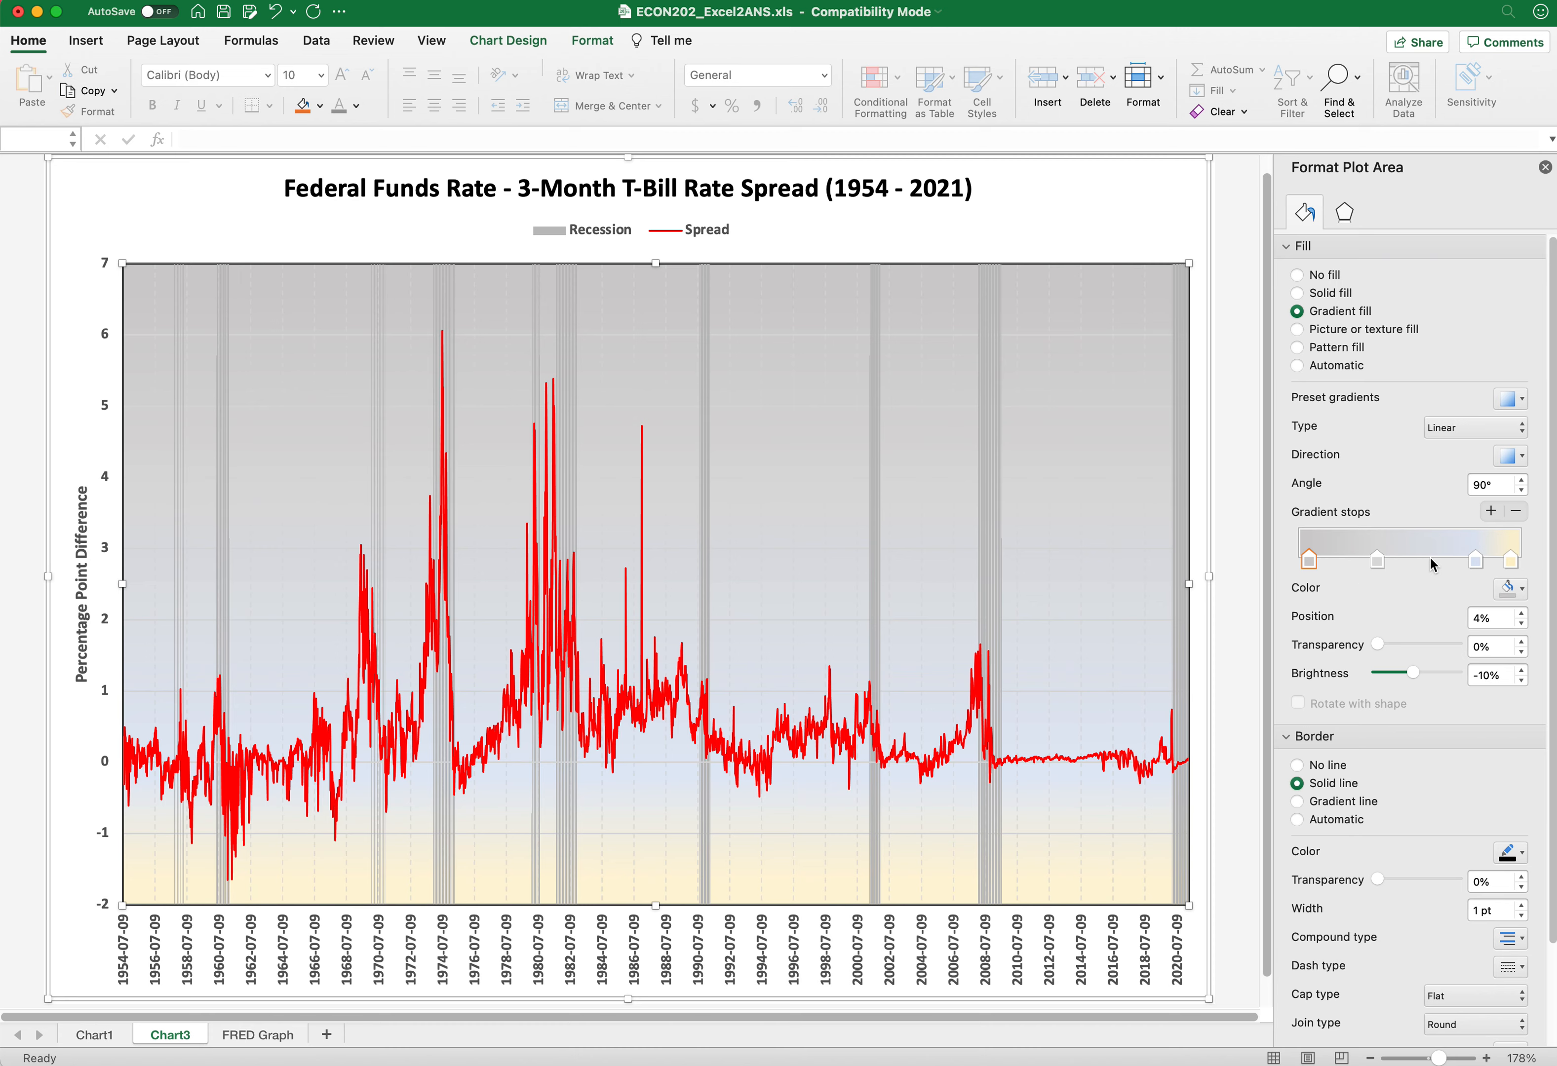
click(1312, 560)
drag(1312, 560, 1310, 562)
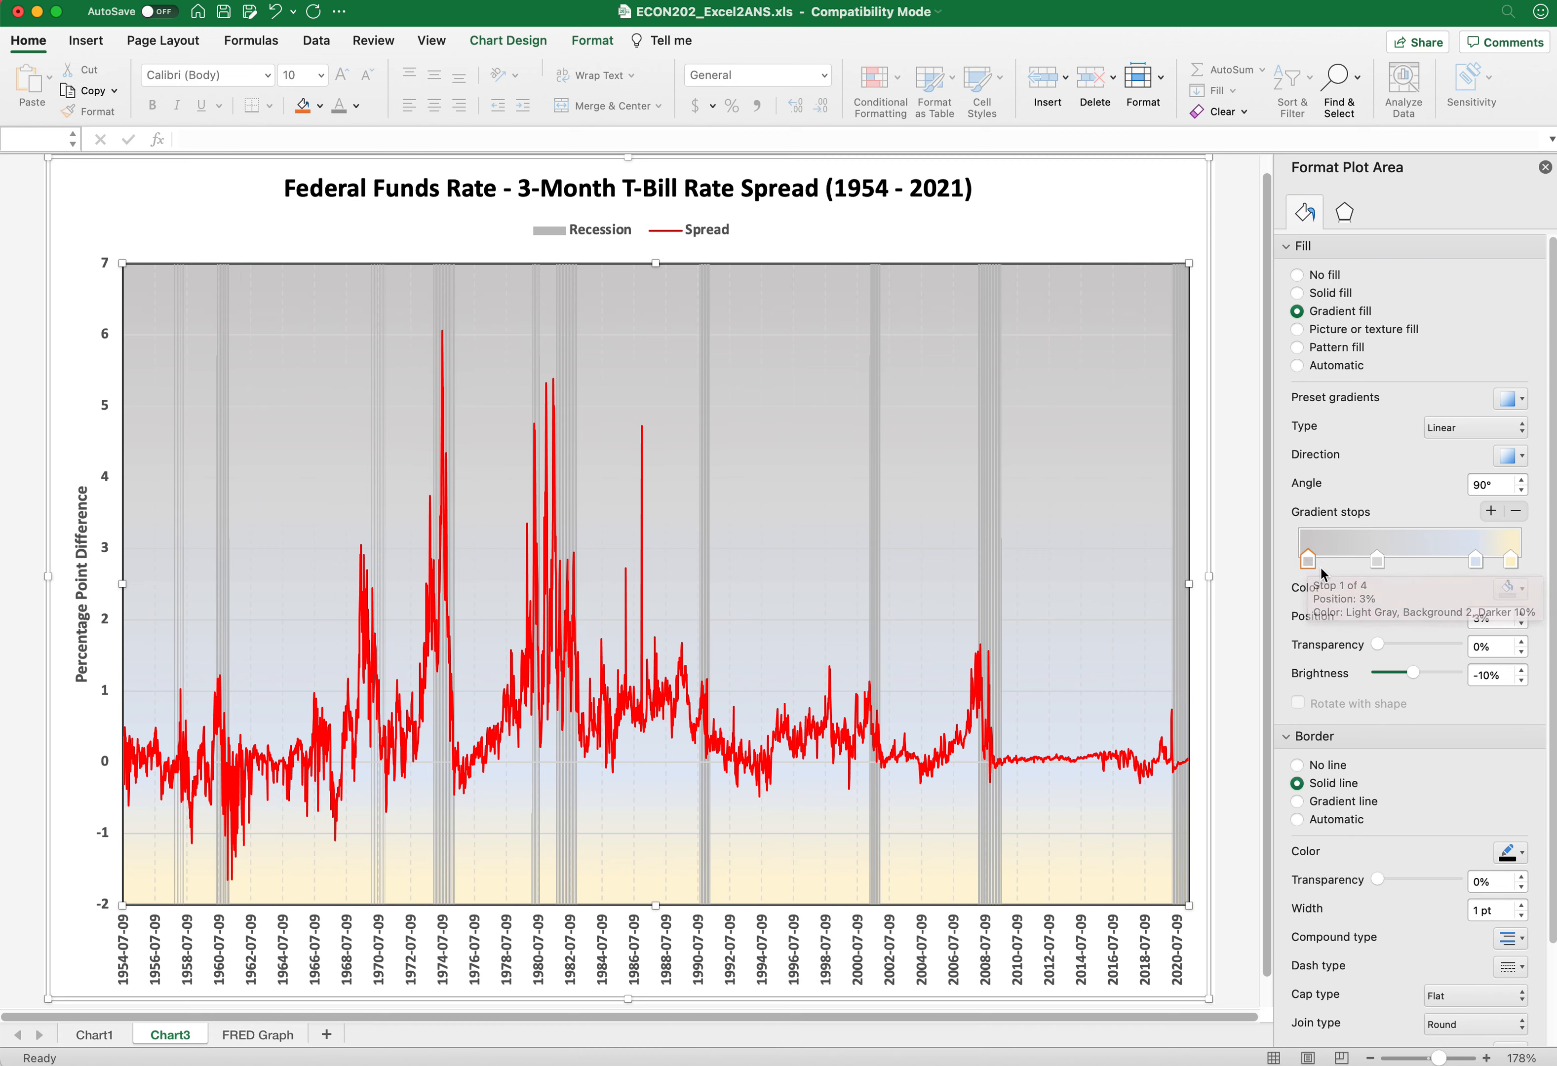
click(1376, 557)
click(1470, 562)
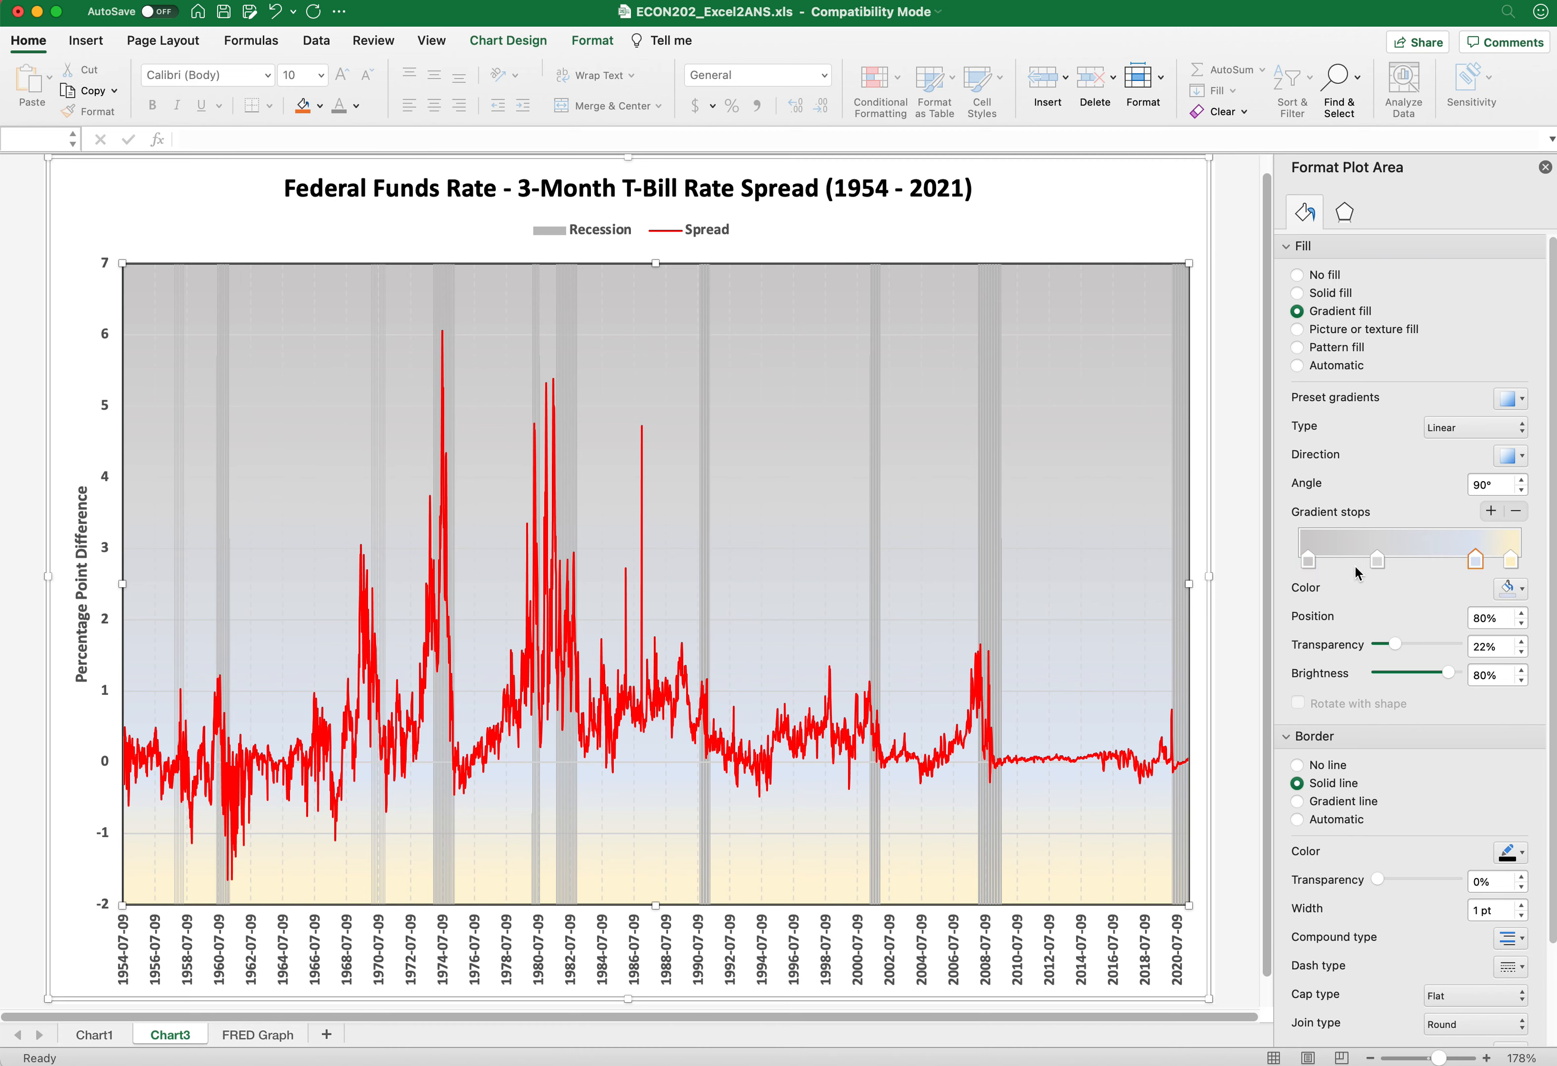
click(1307, 561)
click(1521, 590)
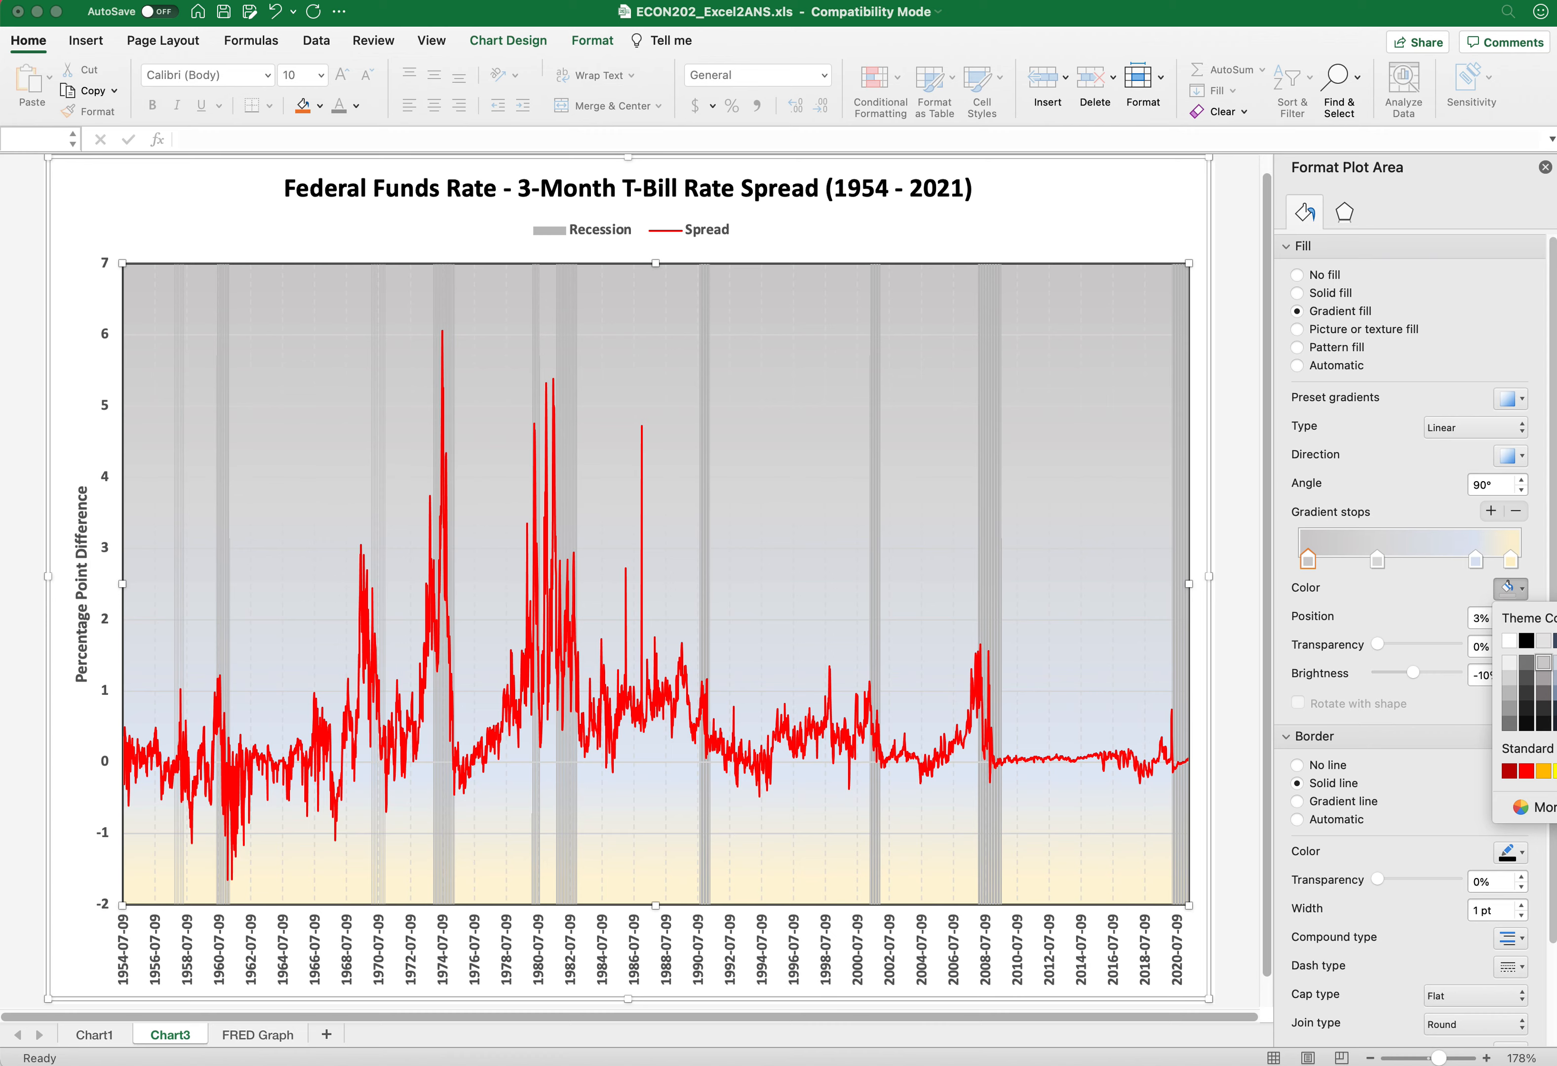
click(1555, 694)
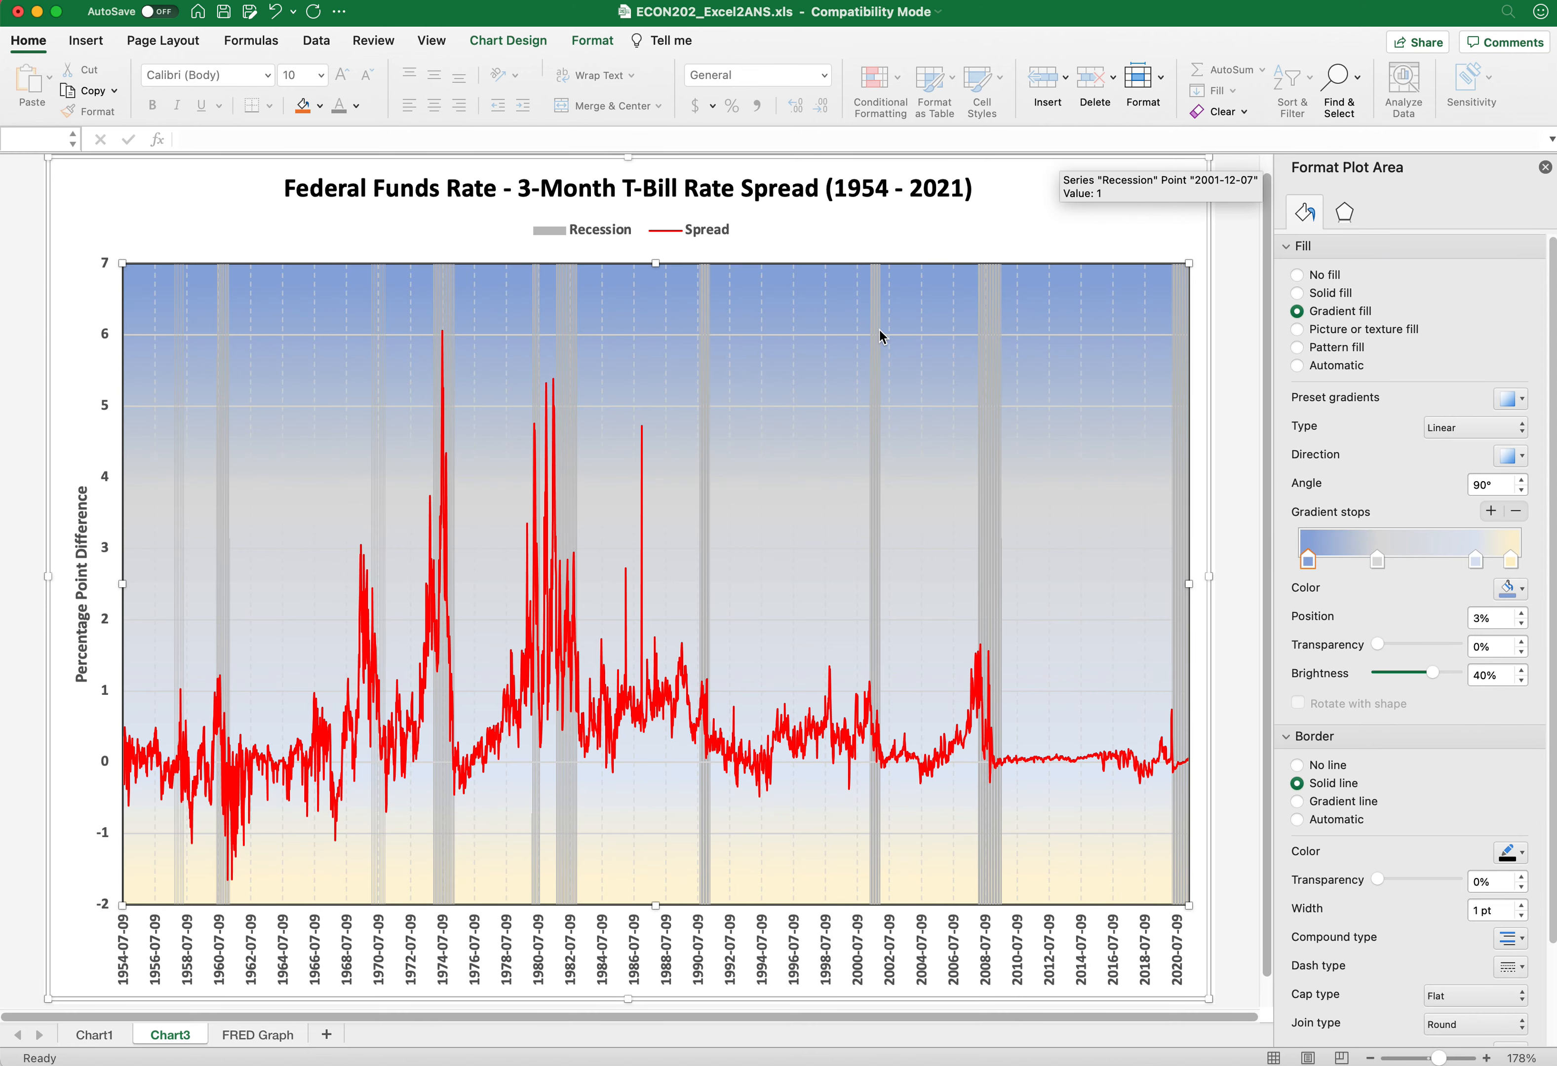
Step: Recolor the second gradient stop to a light theme blue with 60% brightness and place it at 33%
click(1377, 561)
click(1508, 588)
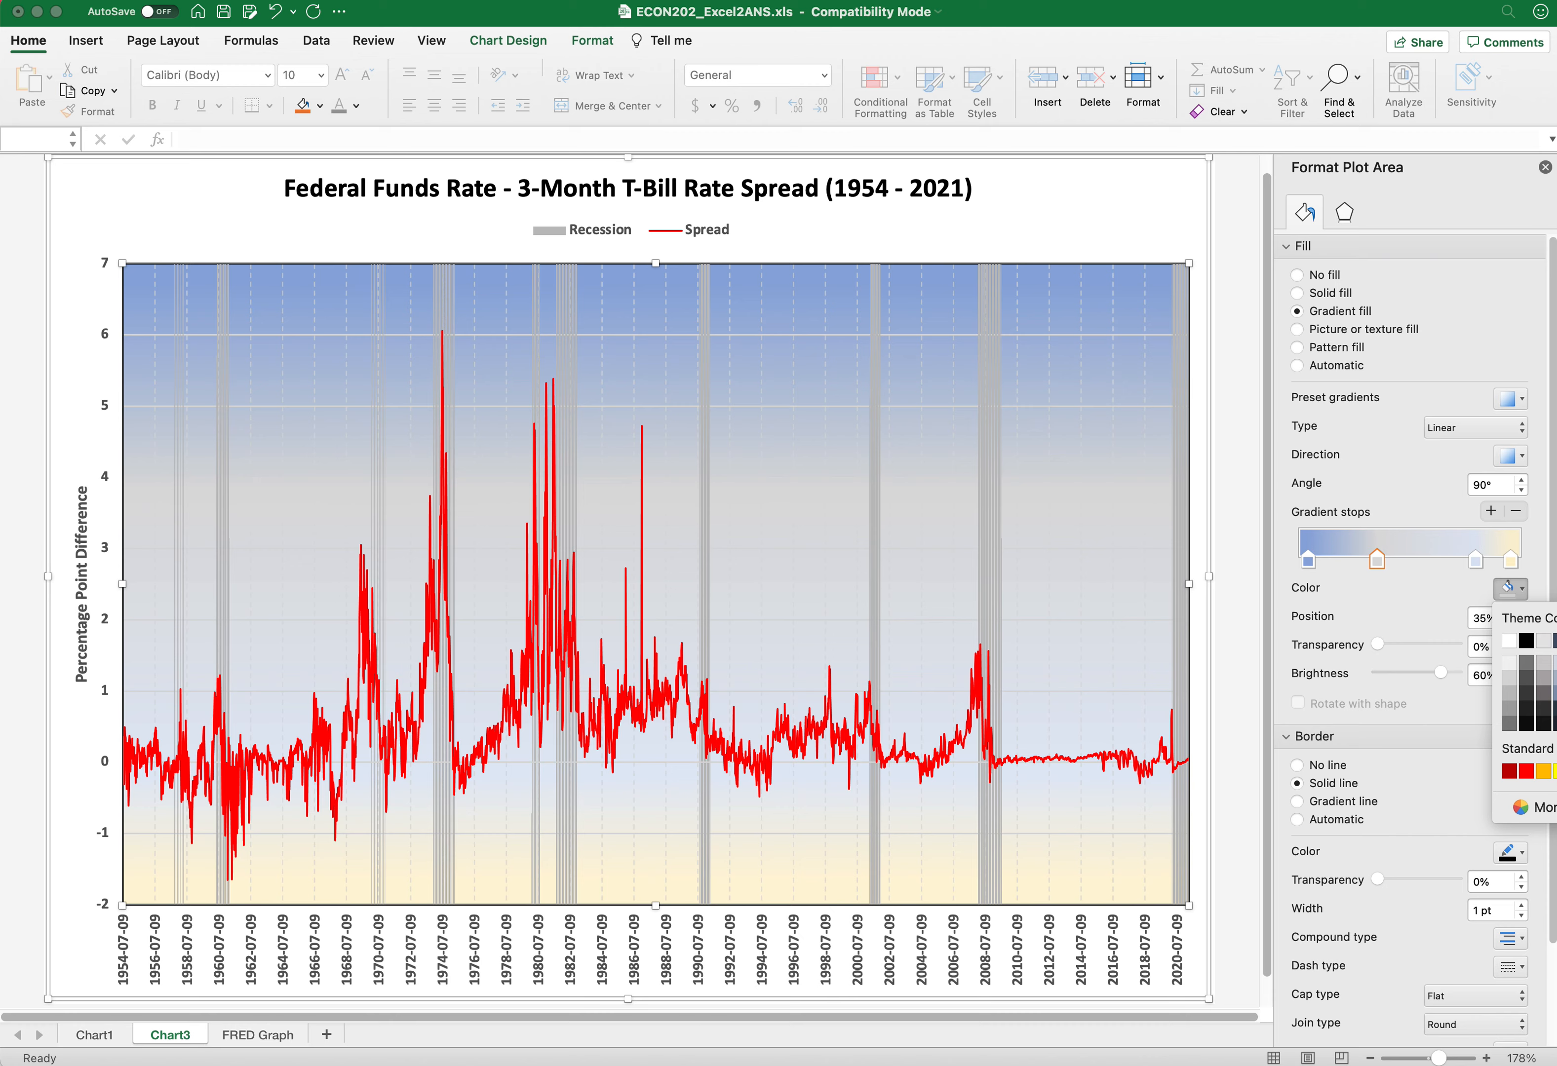
click(1555, 662)
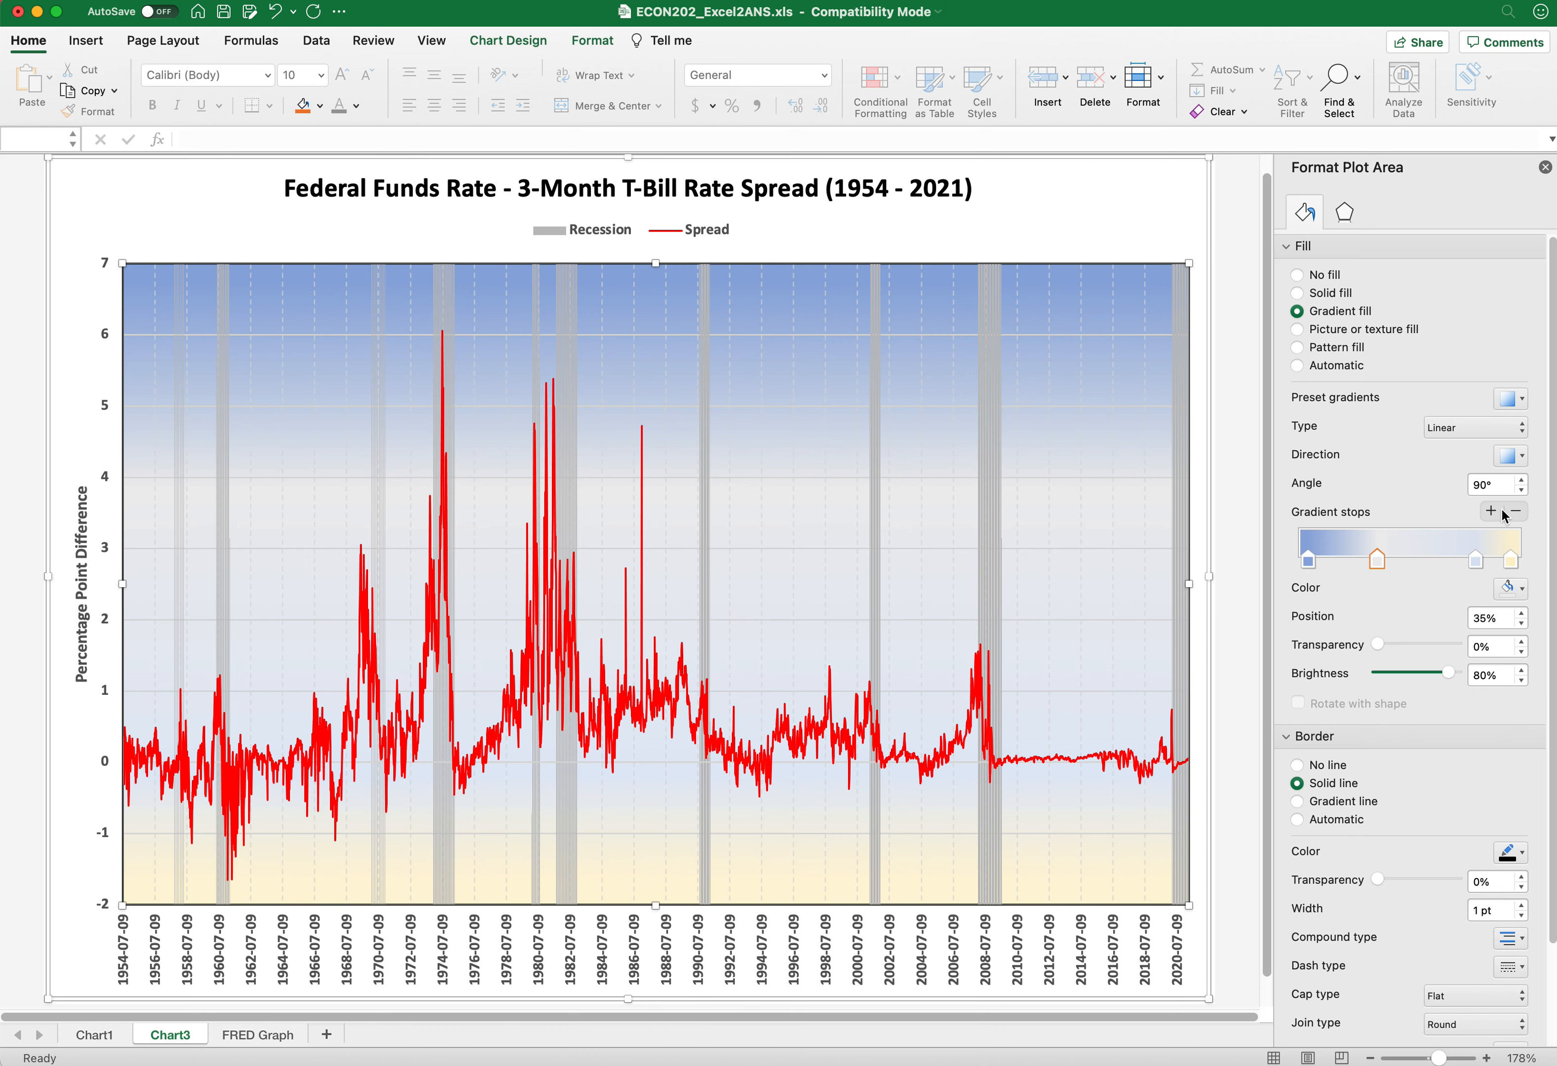
click(1516, 589)
click(1553, 678)
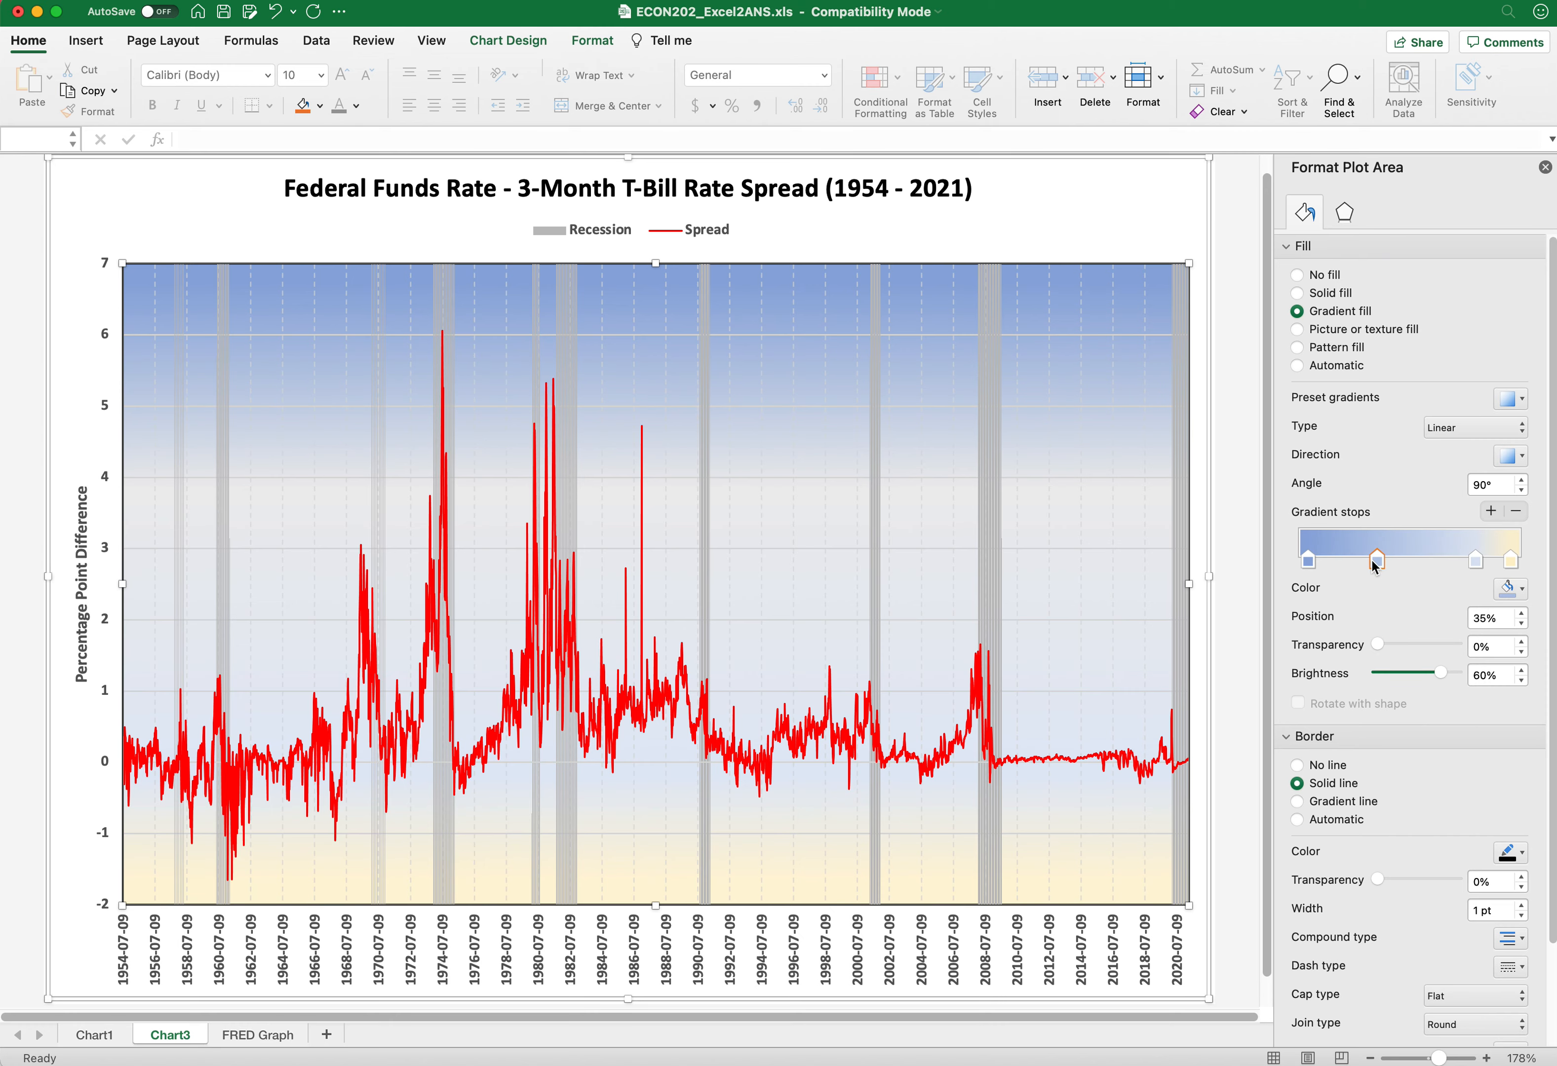
drag(1375, 559, 1374, 564)
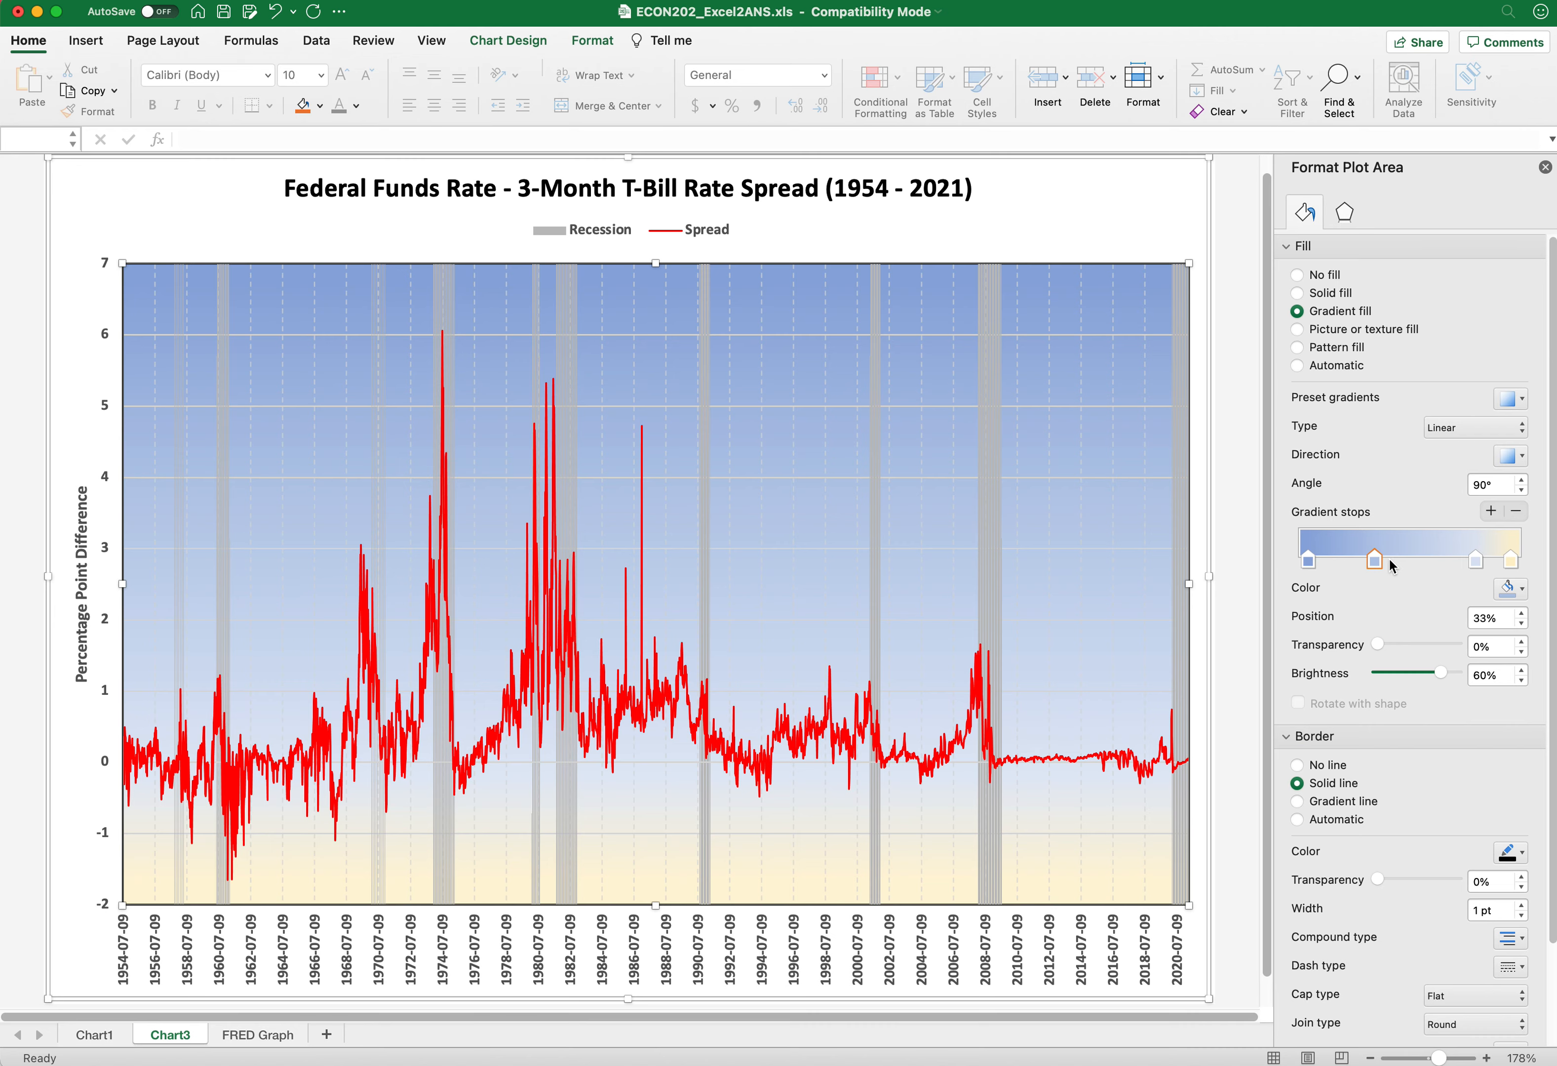
drag(1368, 557, 1336, 560)
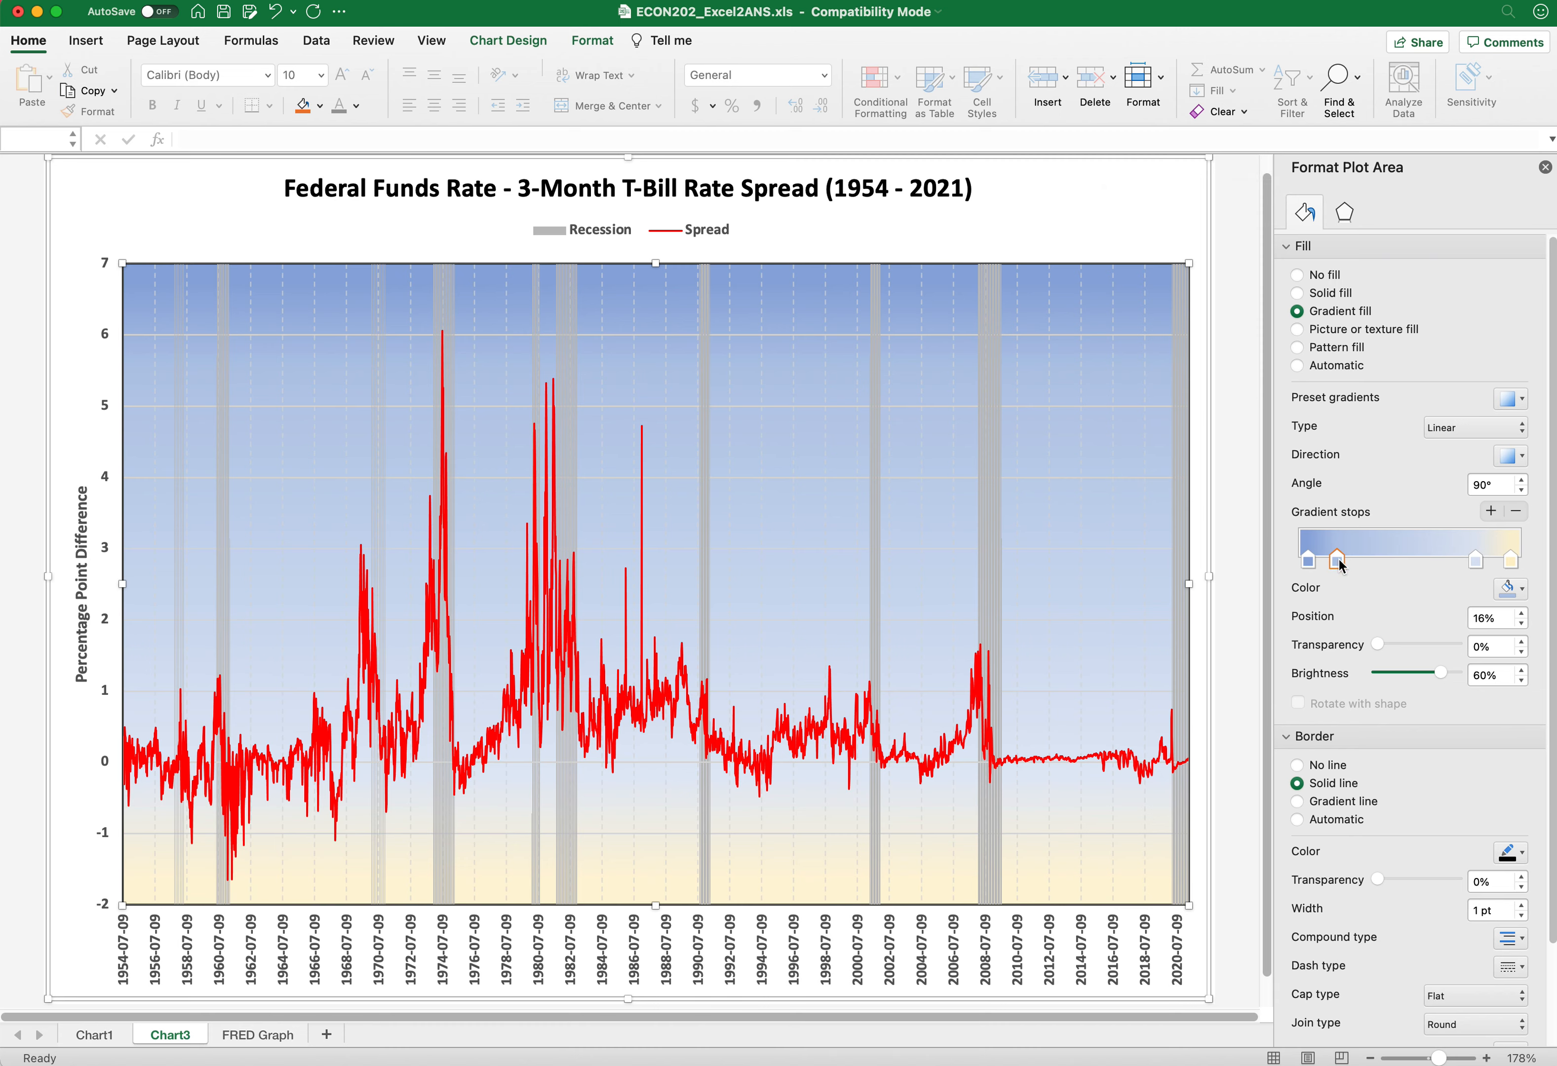
drag(1341, 565, 1377, 563)
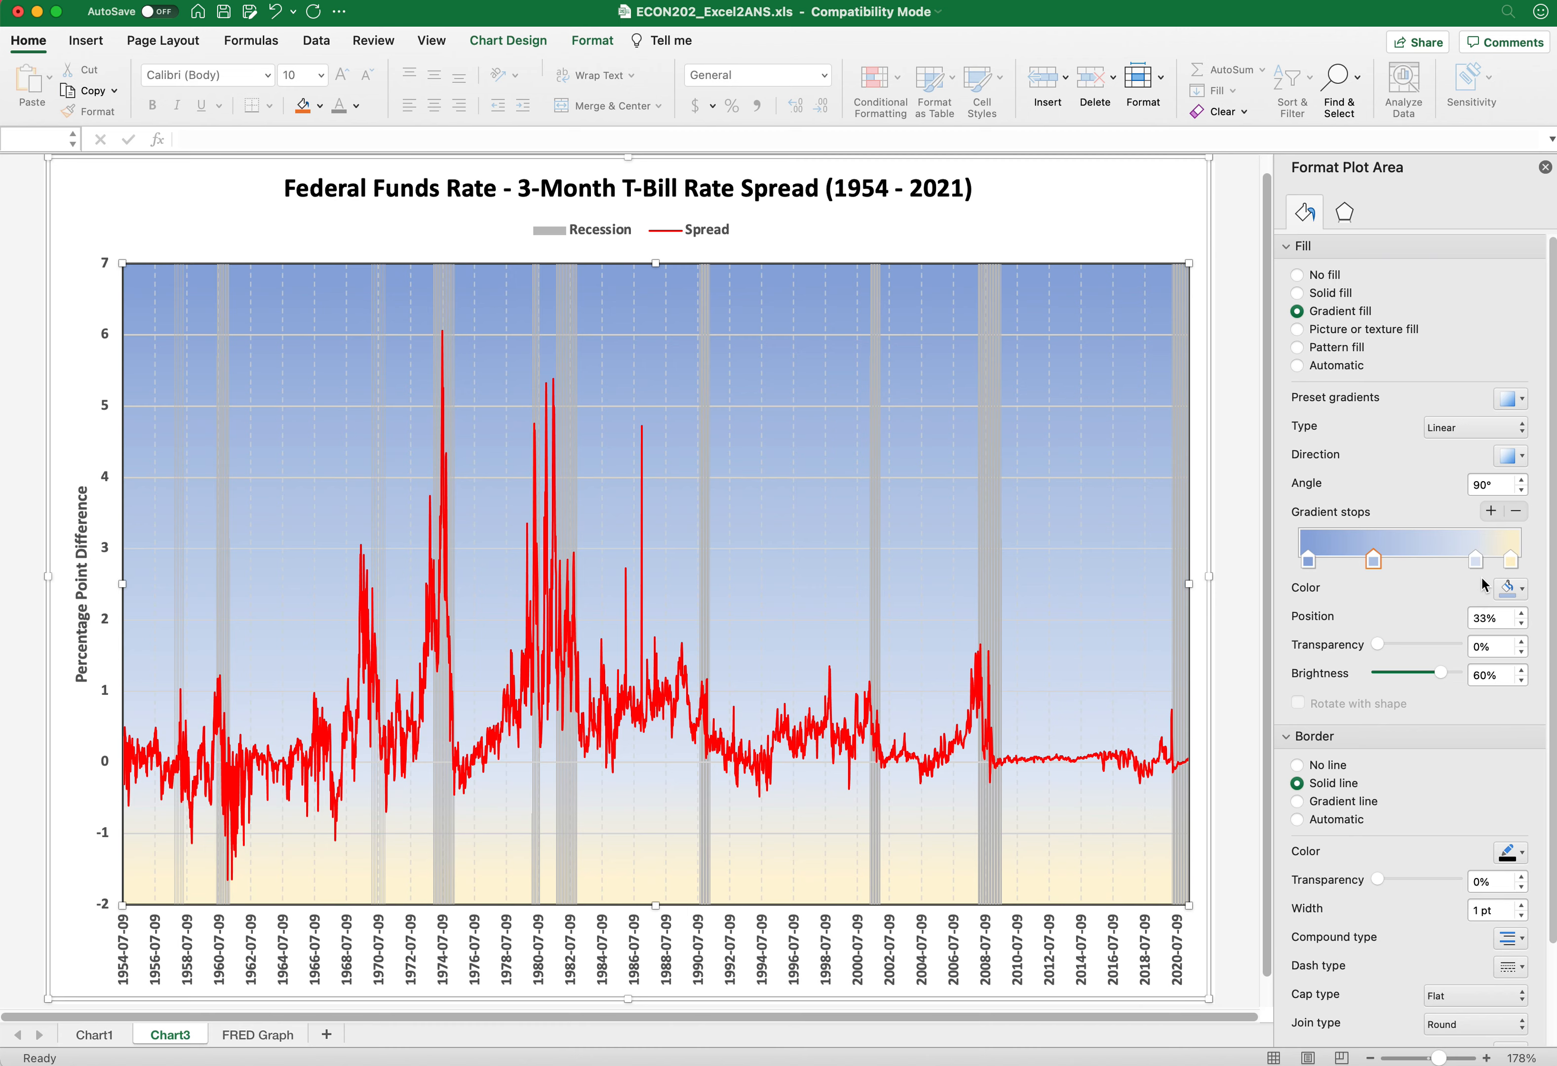
Step: Recolor the third gradient stop to the palest theme blue with 0% transparency and move it to 77%
click(1475, 561)
click(1522, 589)
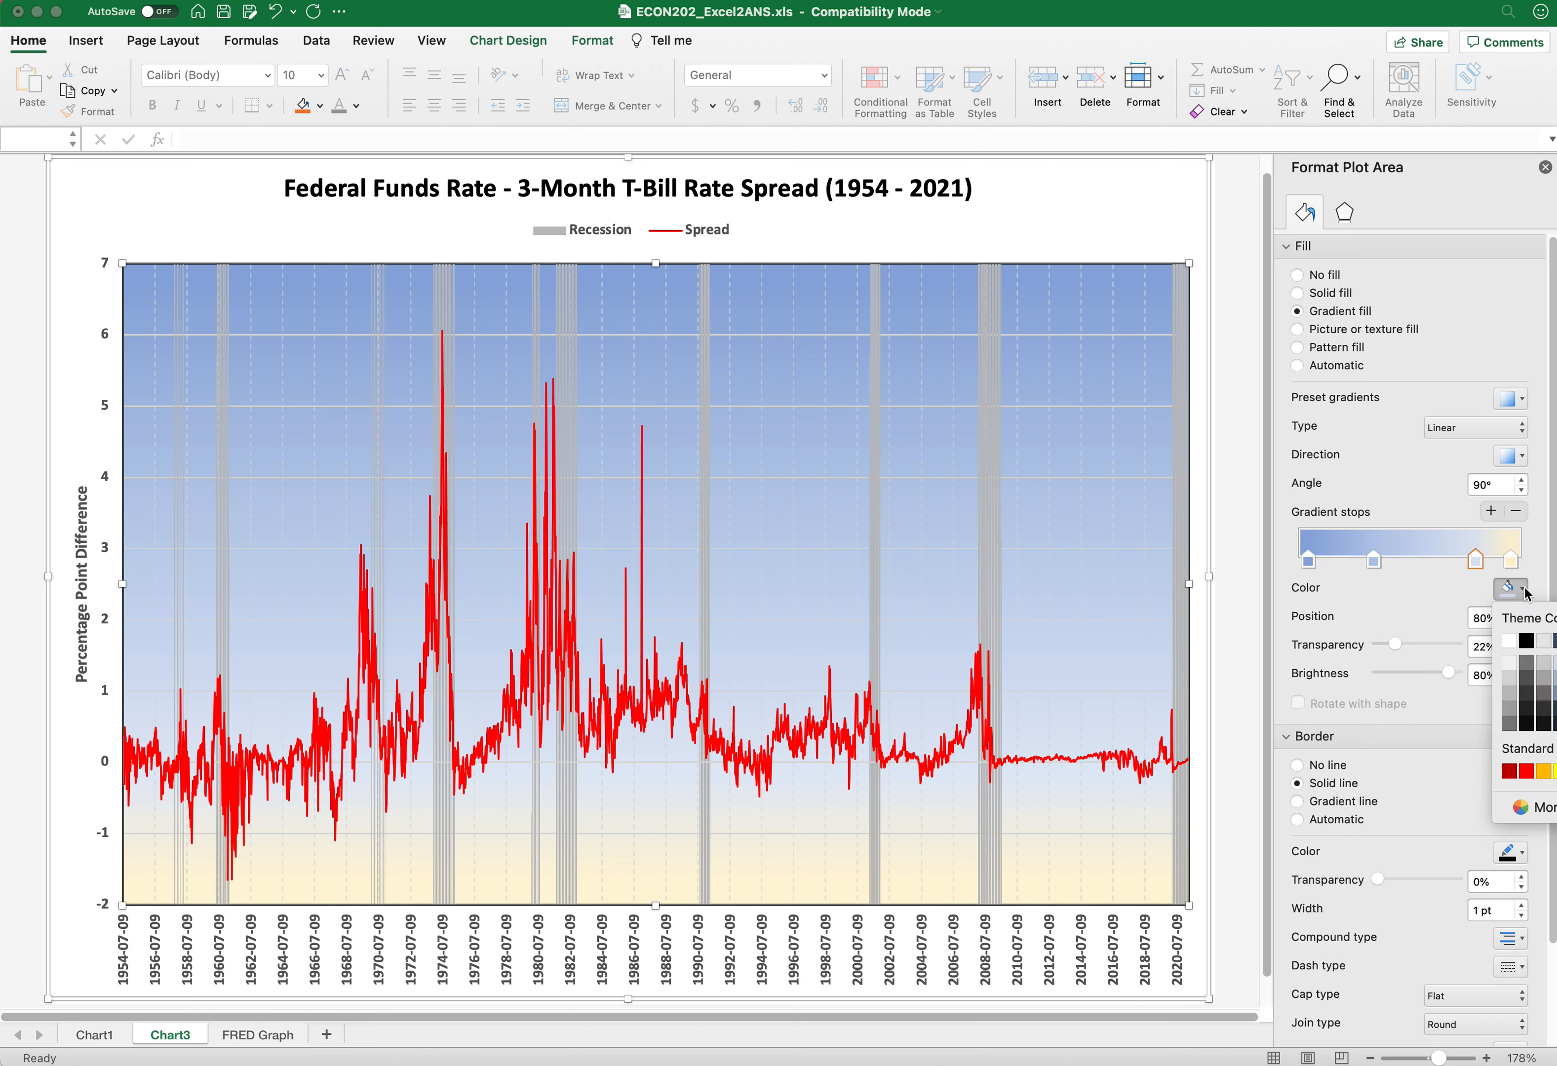
click(1553, 662)
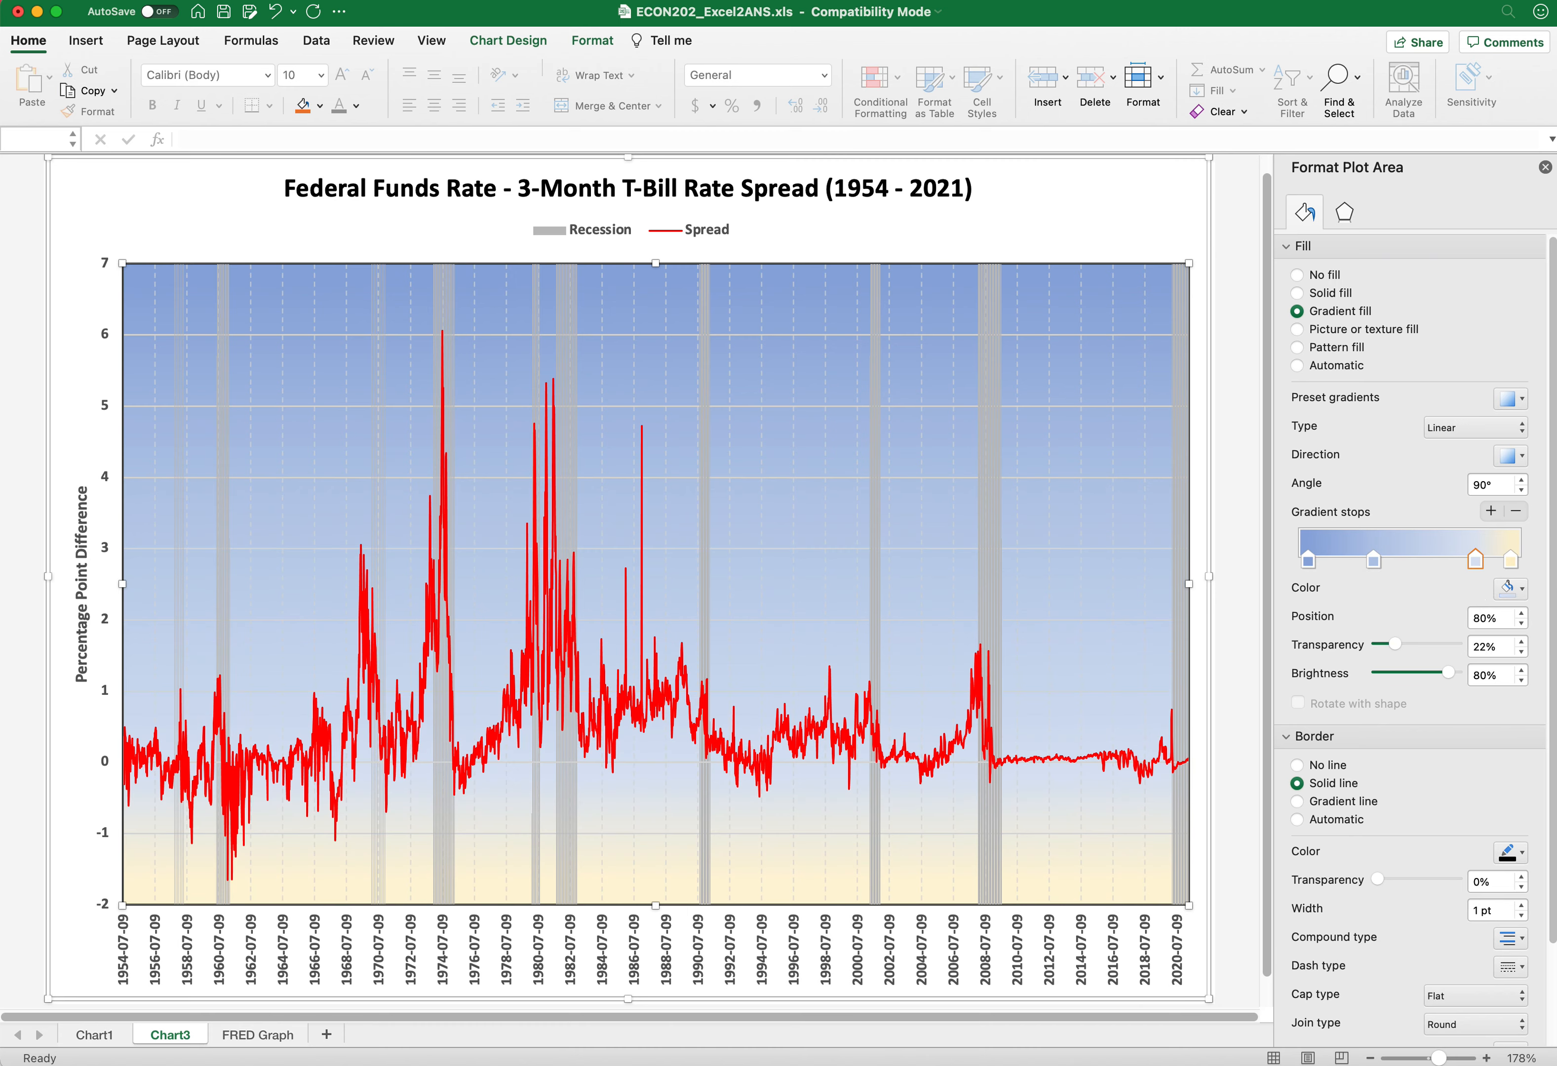
click(1477, 567)
drag(1478, 572, 1453, 573)
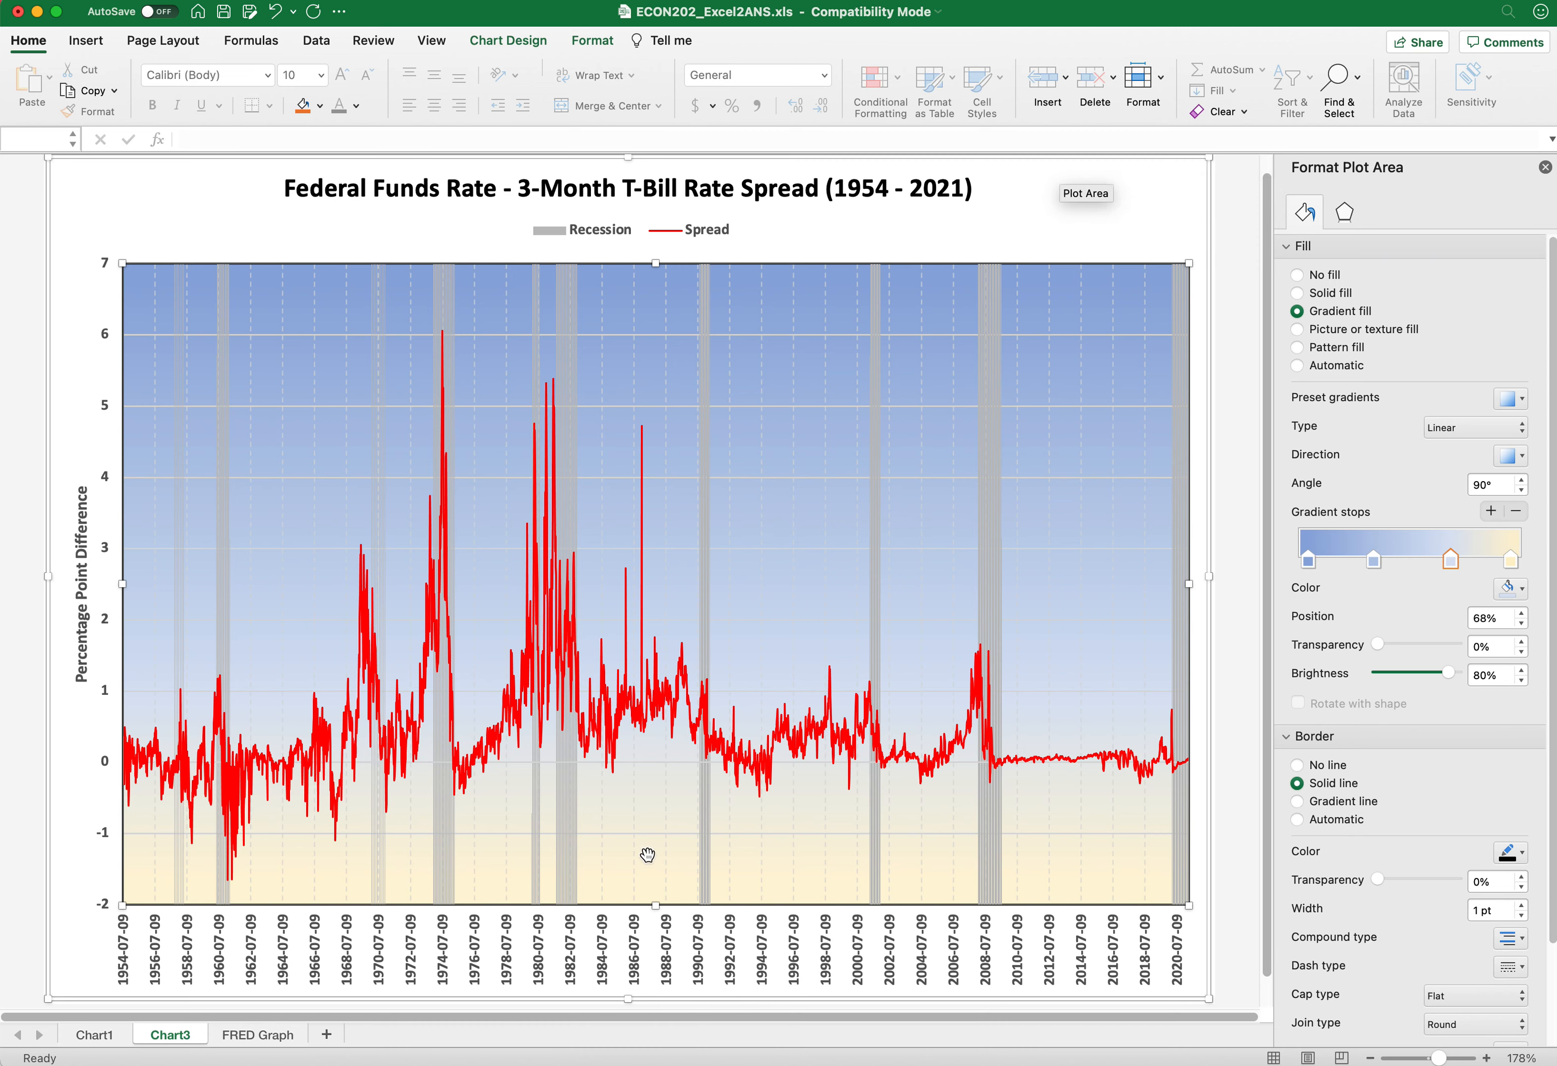
drag(1443, 553, 1473, 558)
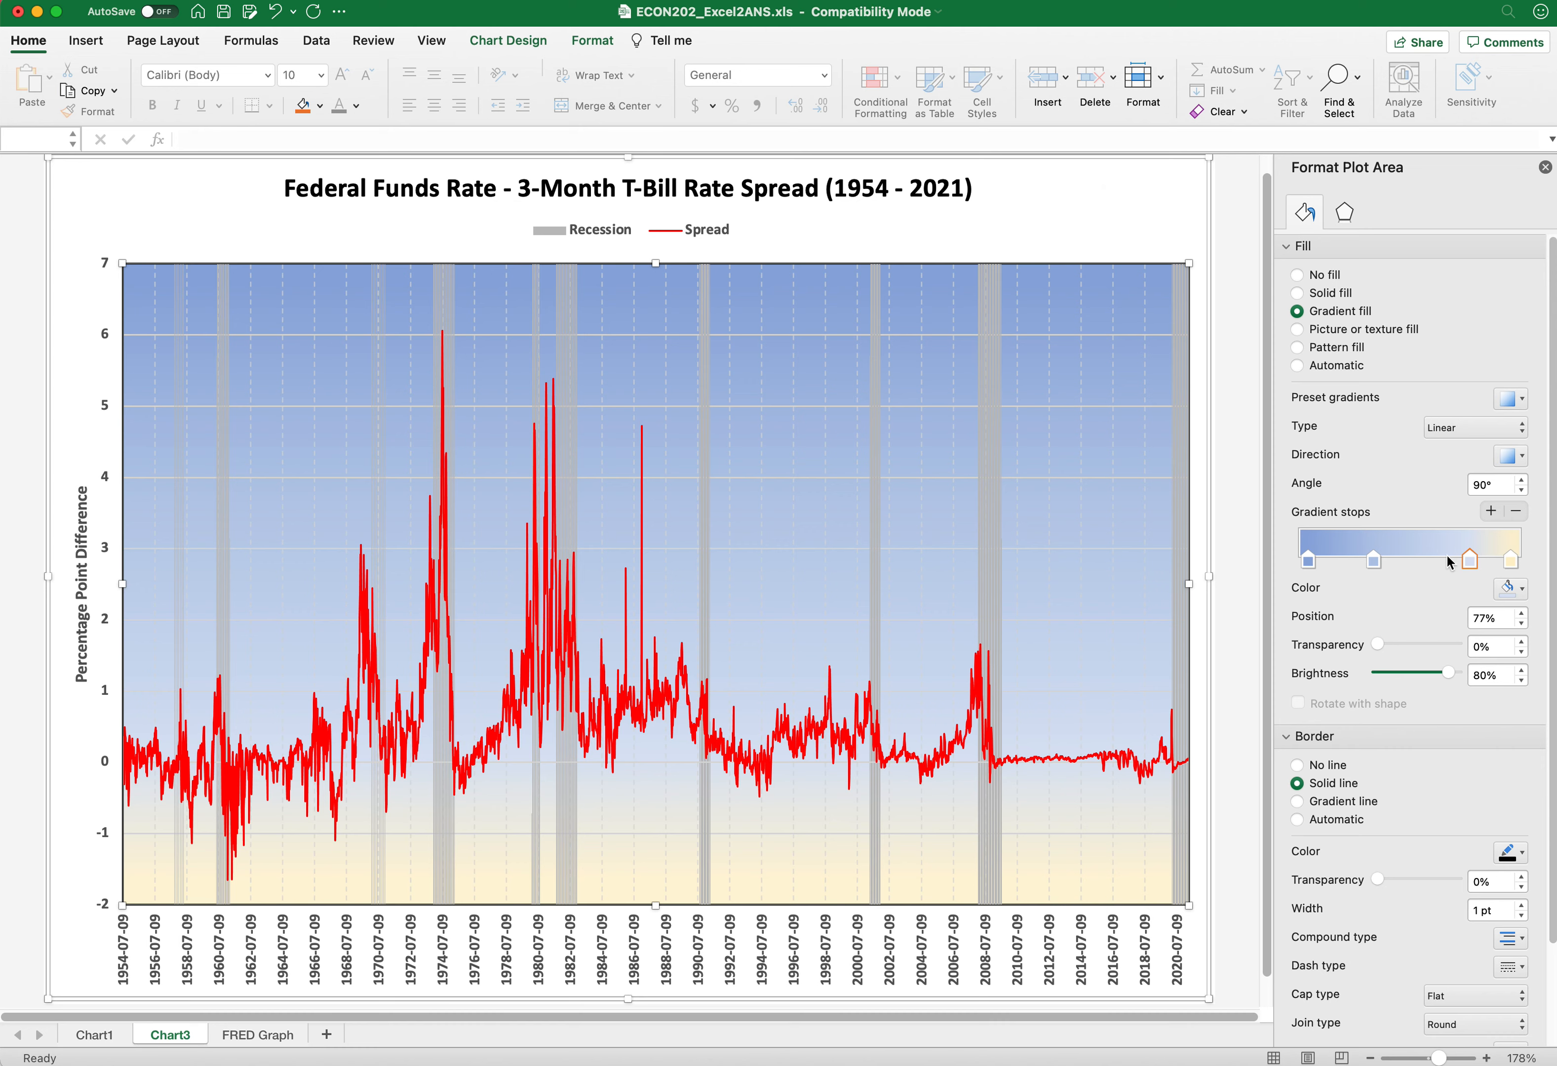
Step: Try gradient angles for the plot area from 100° down to 0° and return the angle to 90°
click(1522, 480)
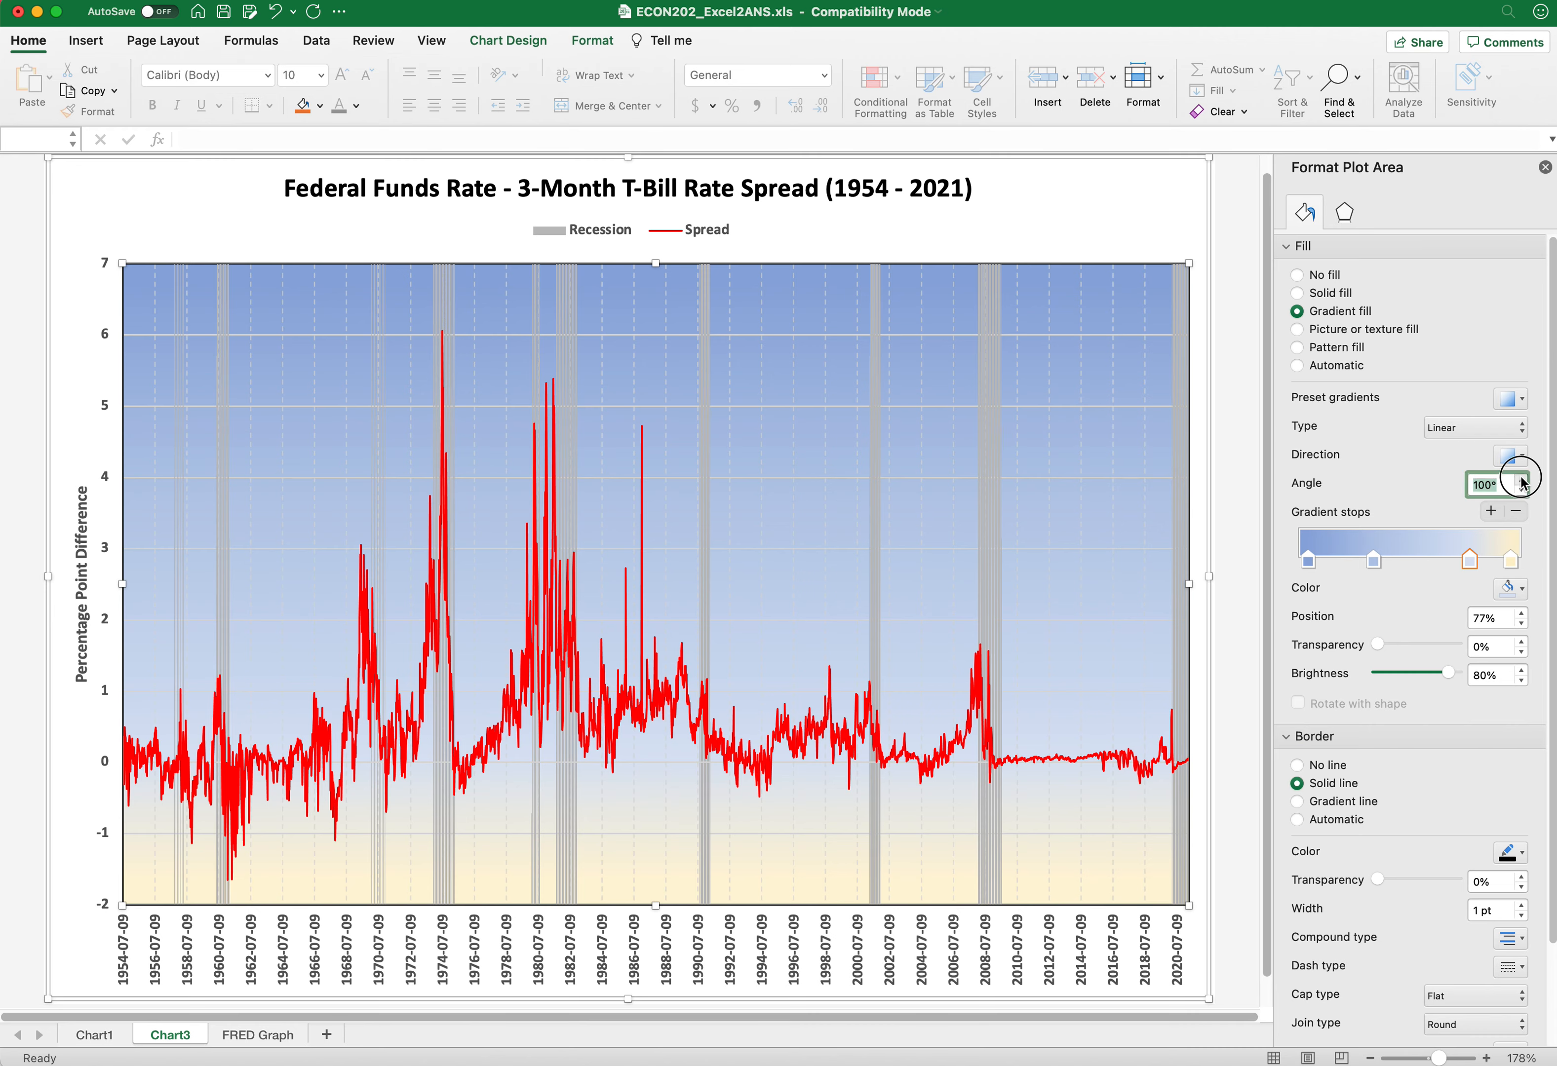
click(1522, 491)
click(1521, 491)
click(1522, 491)
click(1521, 491)
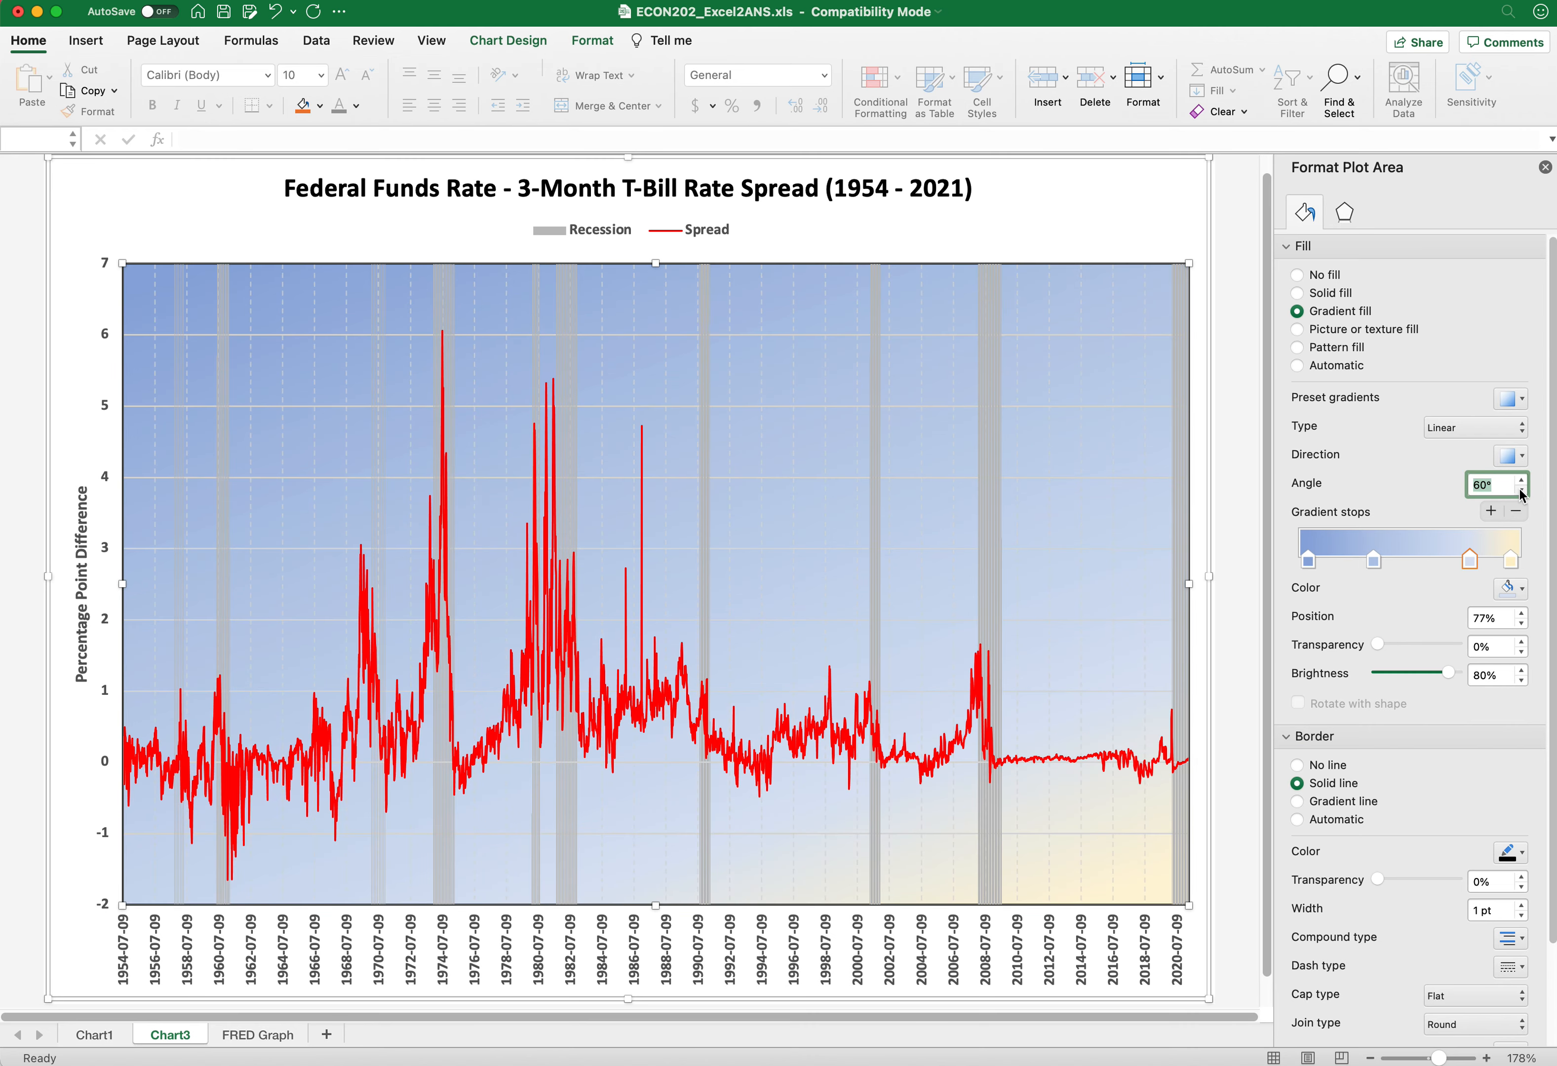
click(1522, 491)
click(1521, 491)
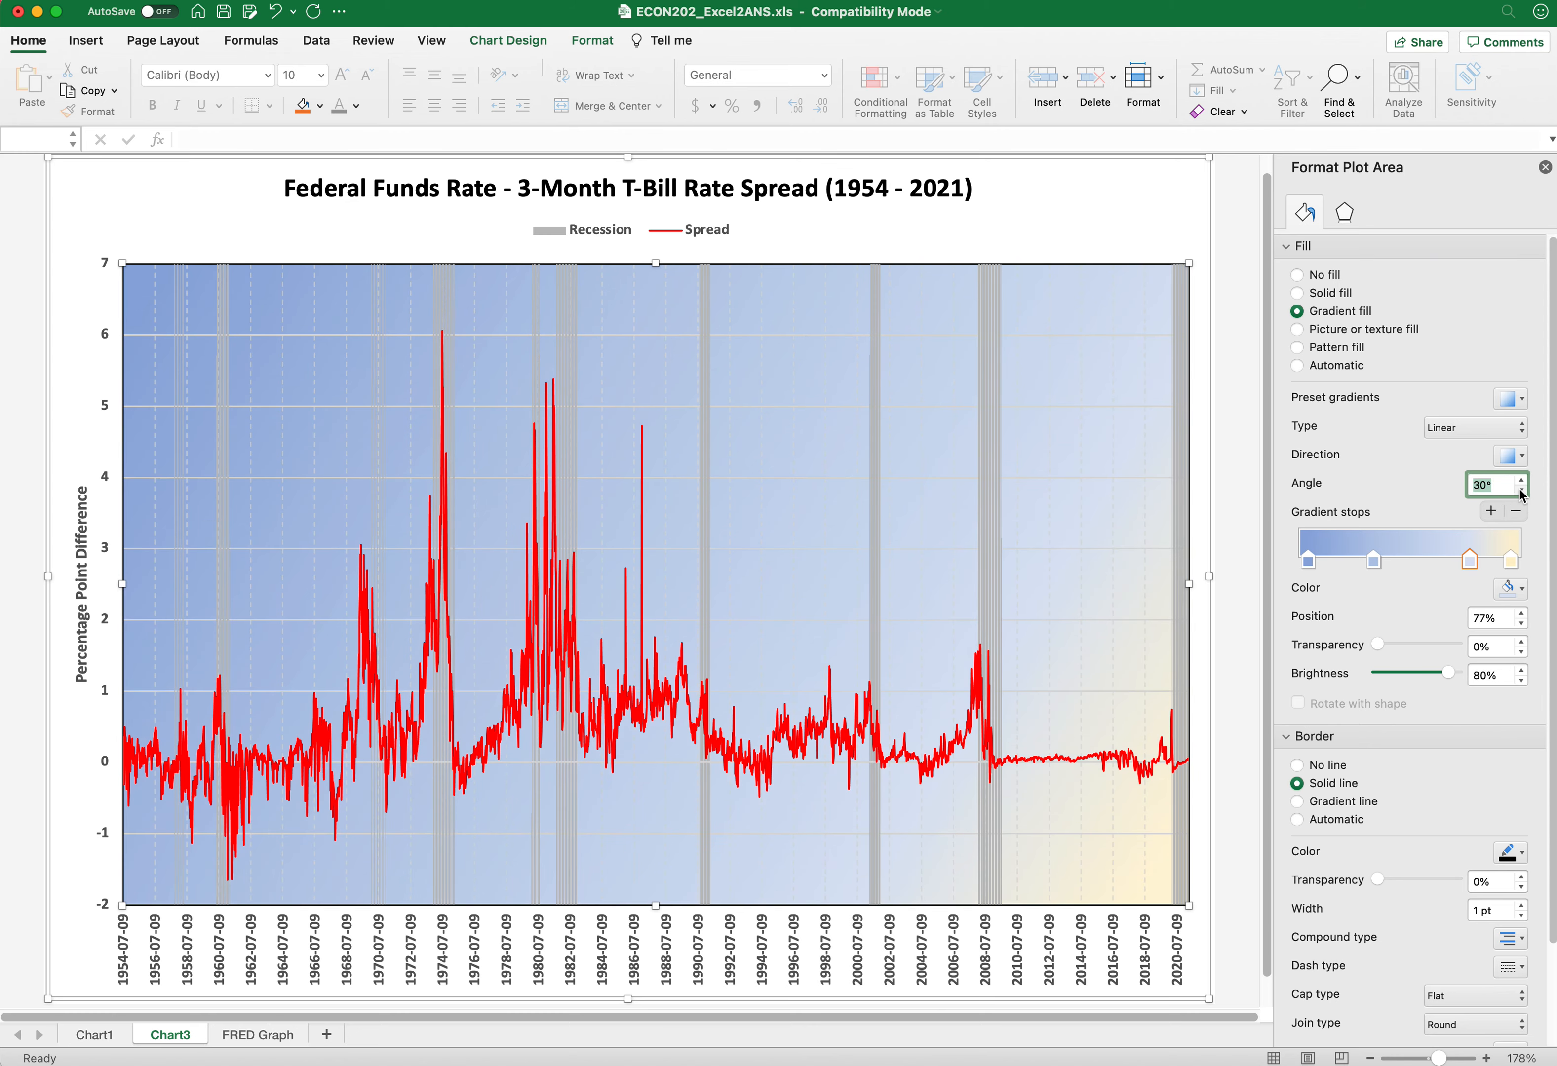
click(1522, 491)
click(1522, 491)
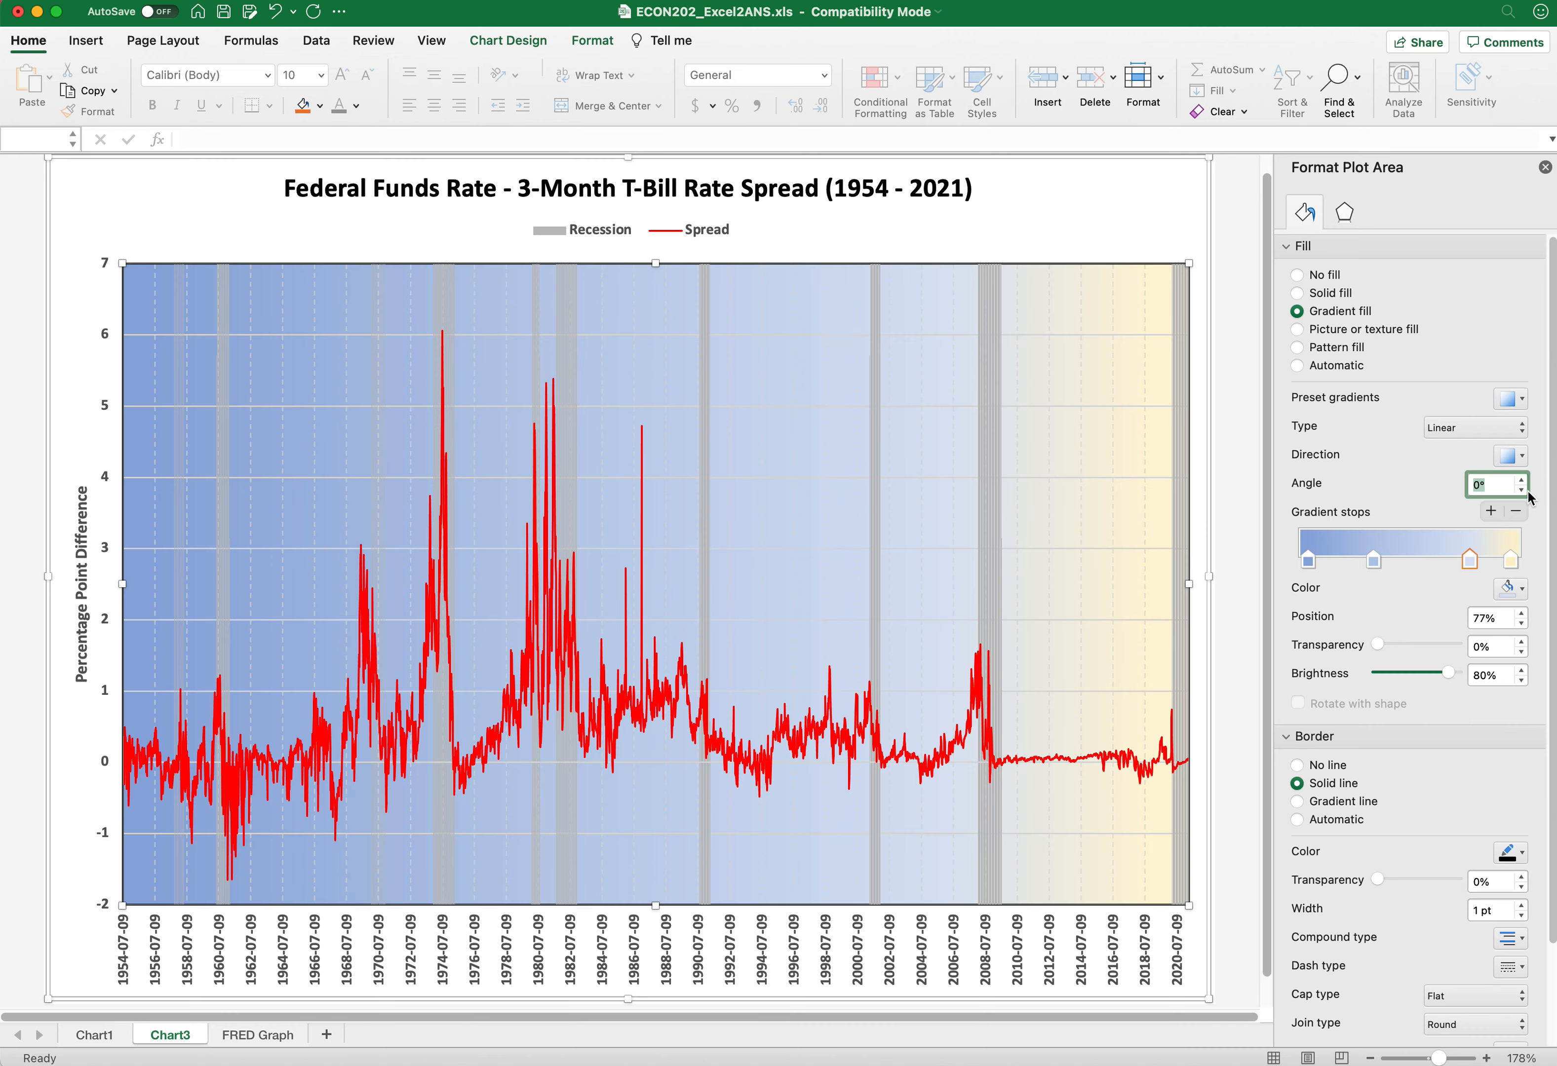
click(1522, 490)
click(1521, 479)
click(1521, 479)
click(1520, 479)
click(1520, 479)
click(1521, 479)
click(1520, 480)
click(1521, 480)
click(1521, 480)
click(1521, 480)
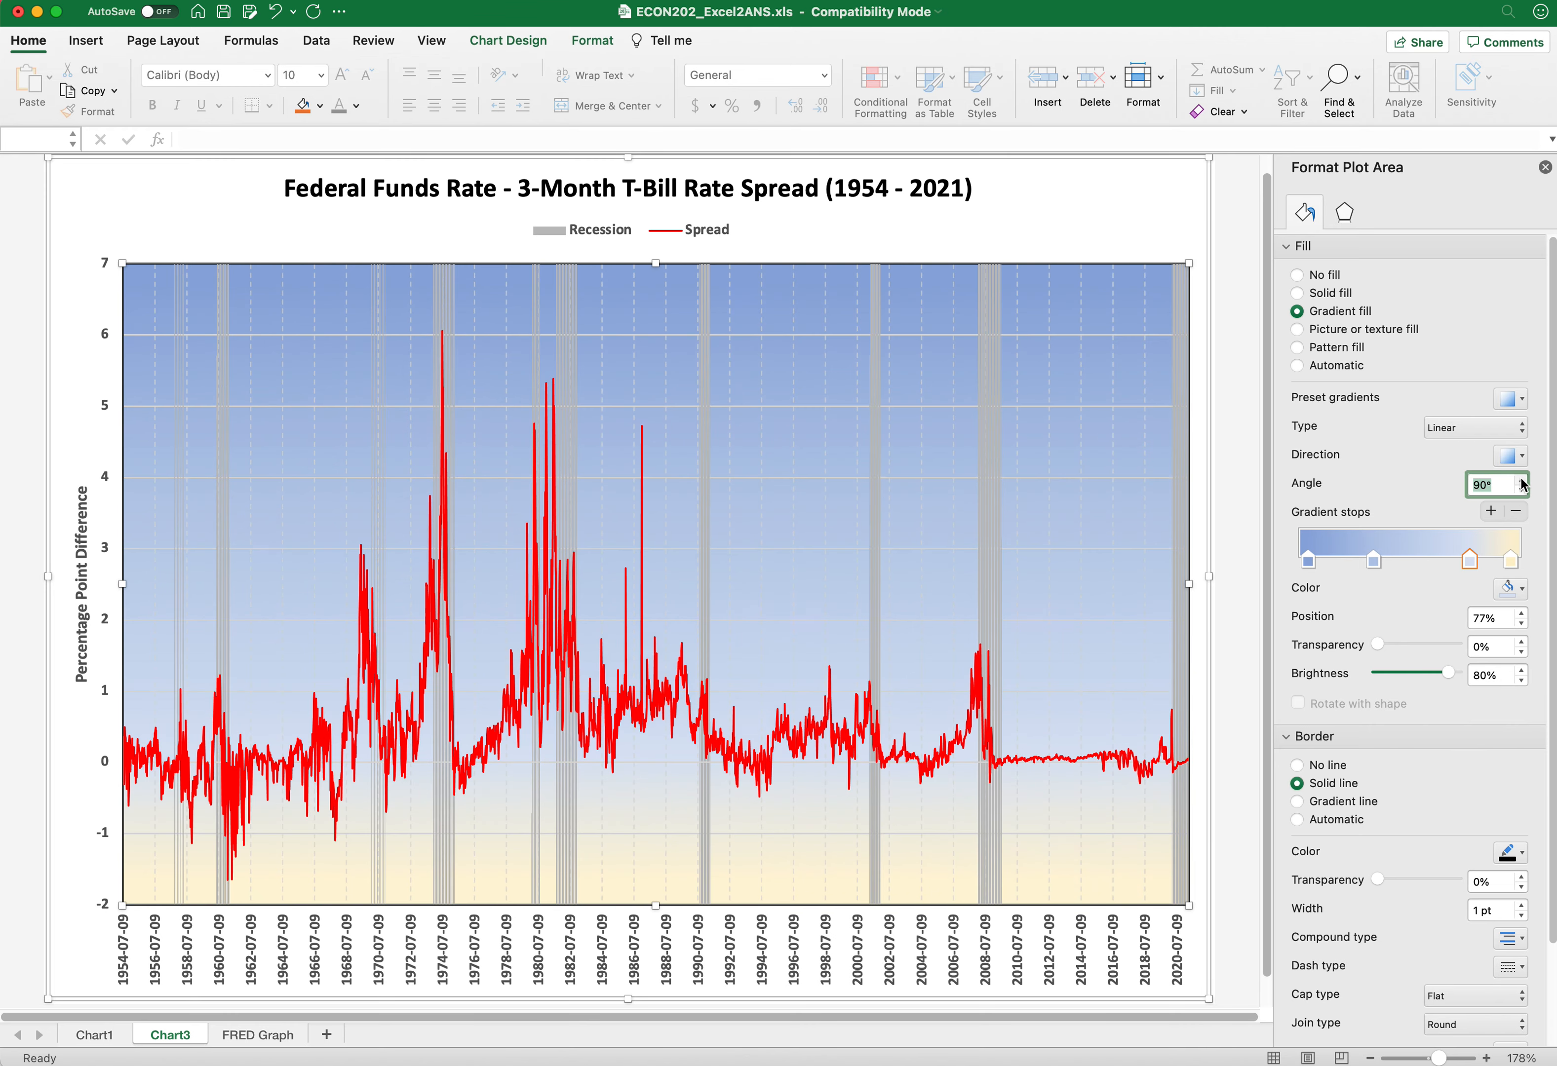
Step: Try shallower gradient angles down to 40° and set the angle back to 90°
click(1522, 490)
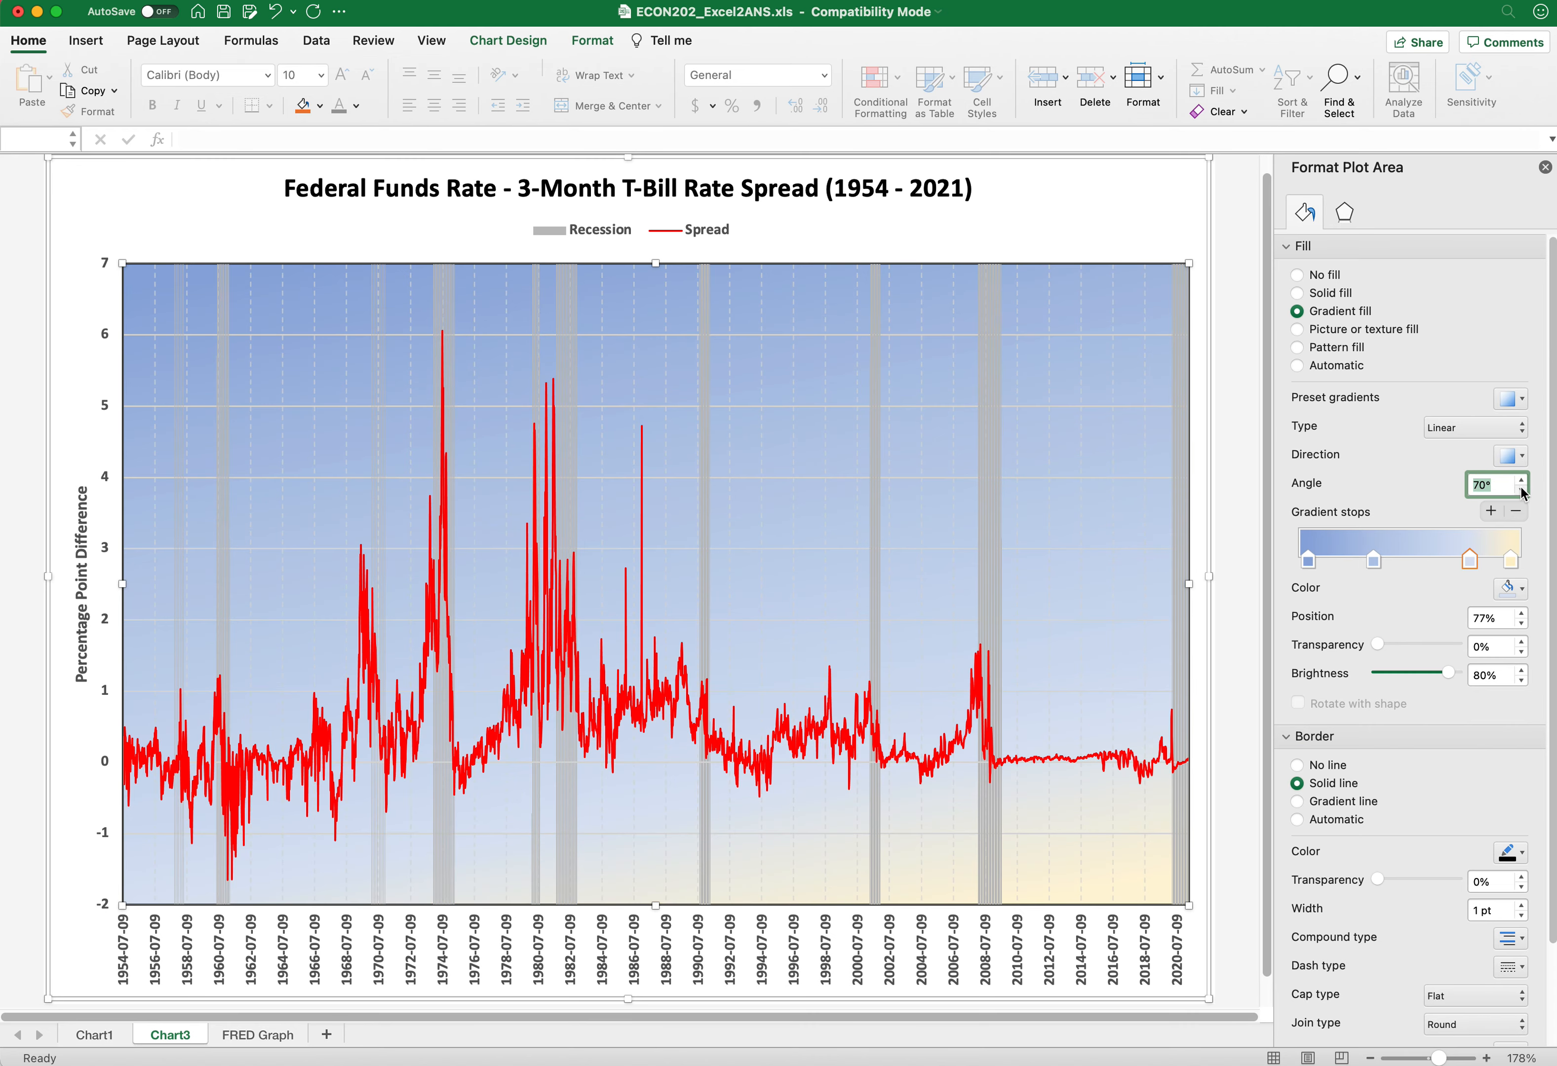
click(1522, 489)
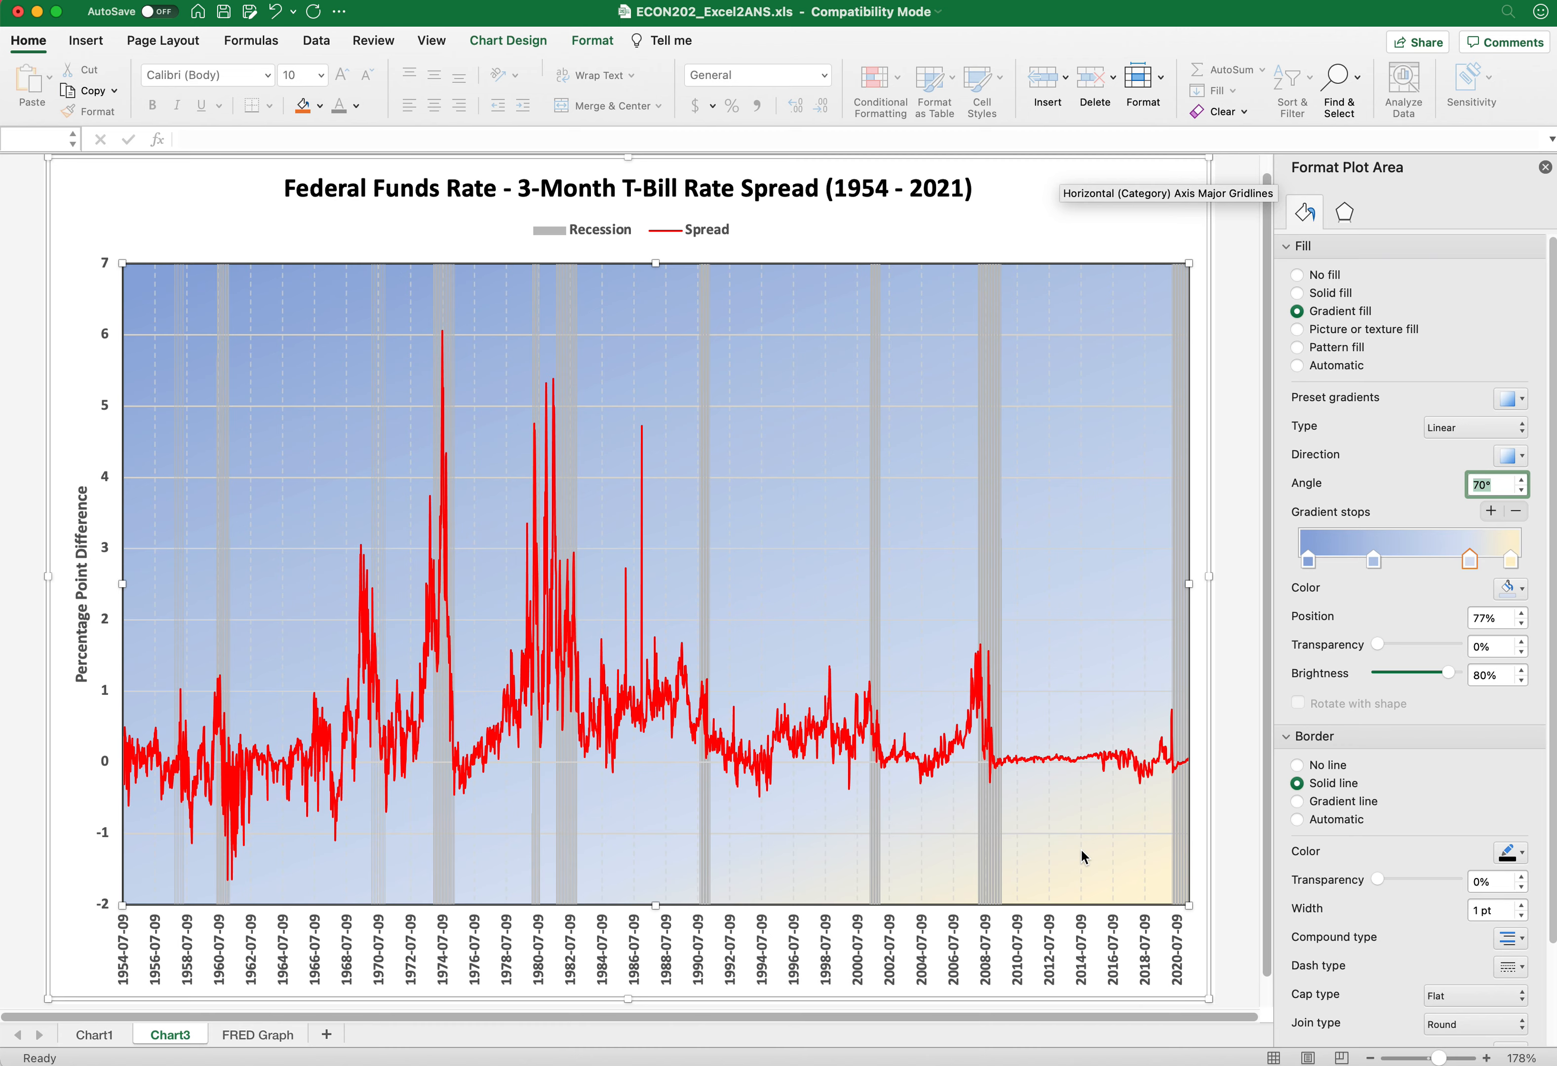
click(1523, 491)
click(1522, 491)
click(1523, 491)
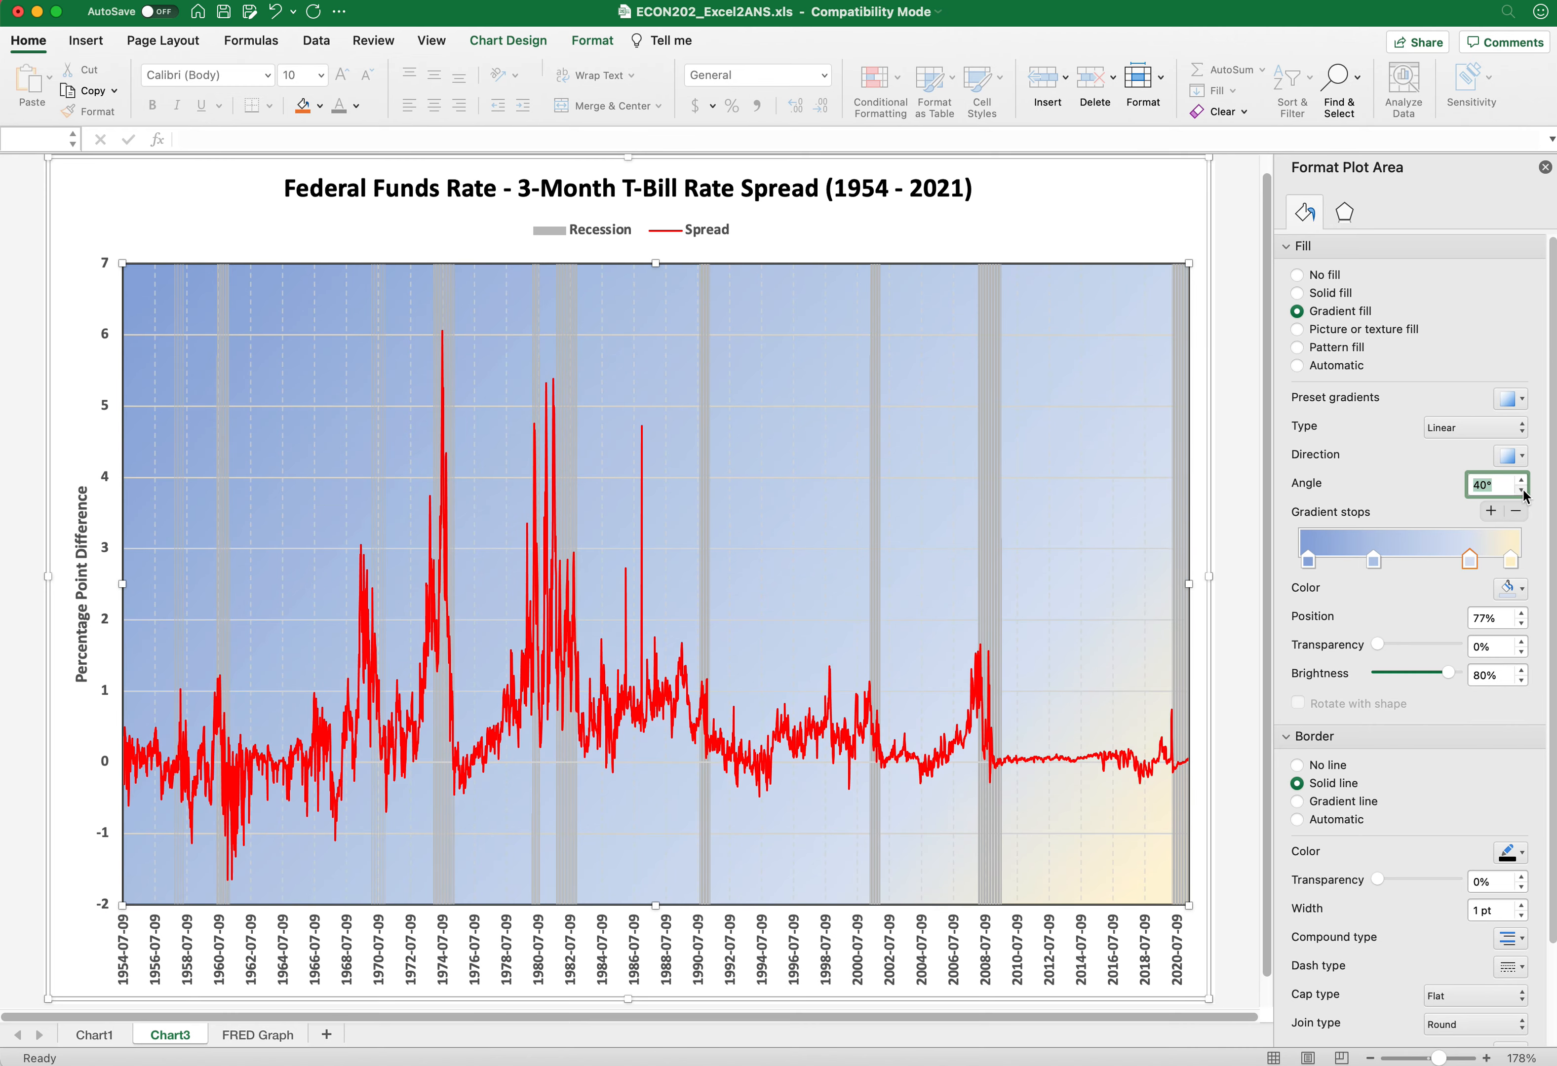
click(1523, 481)
click(1523, 481)
click(1523, 480)
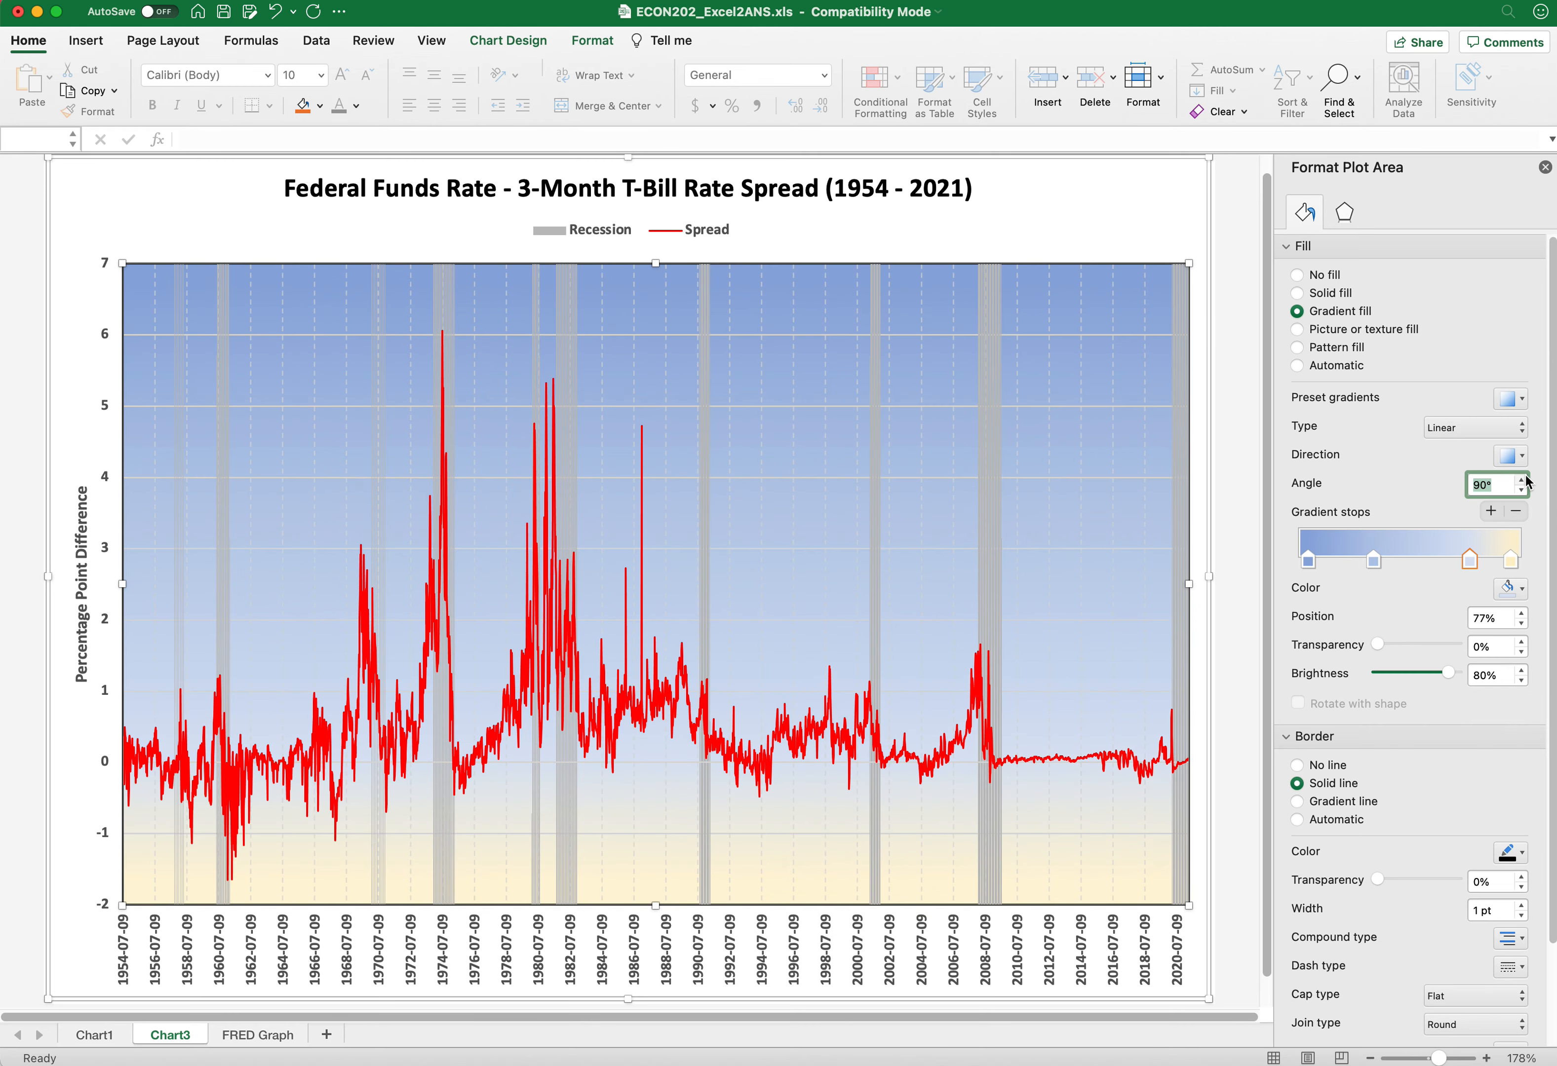
click(1524, 480)
click(1523, 481)
click(1524, 491)
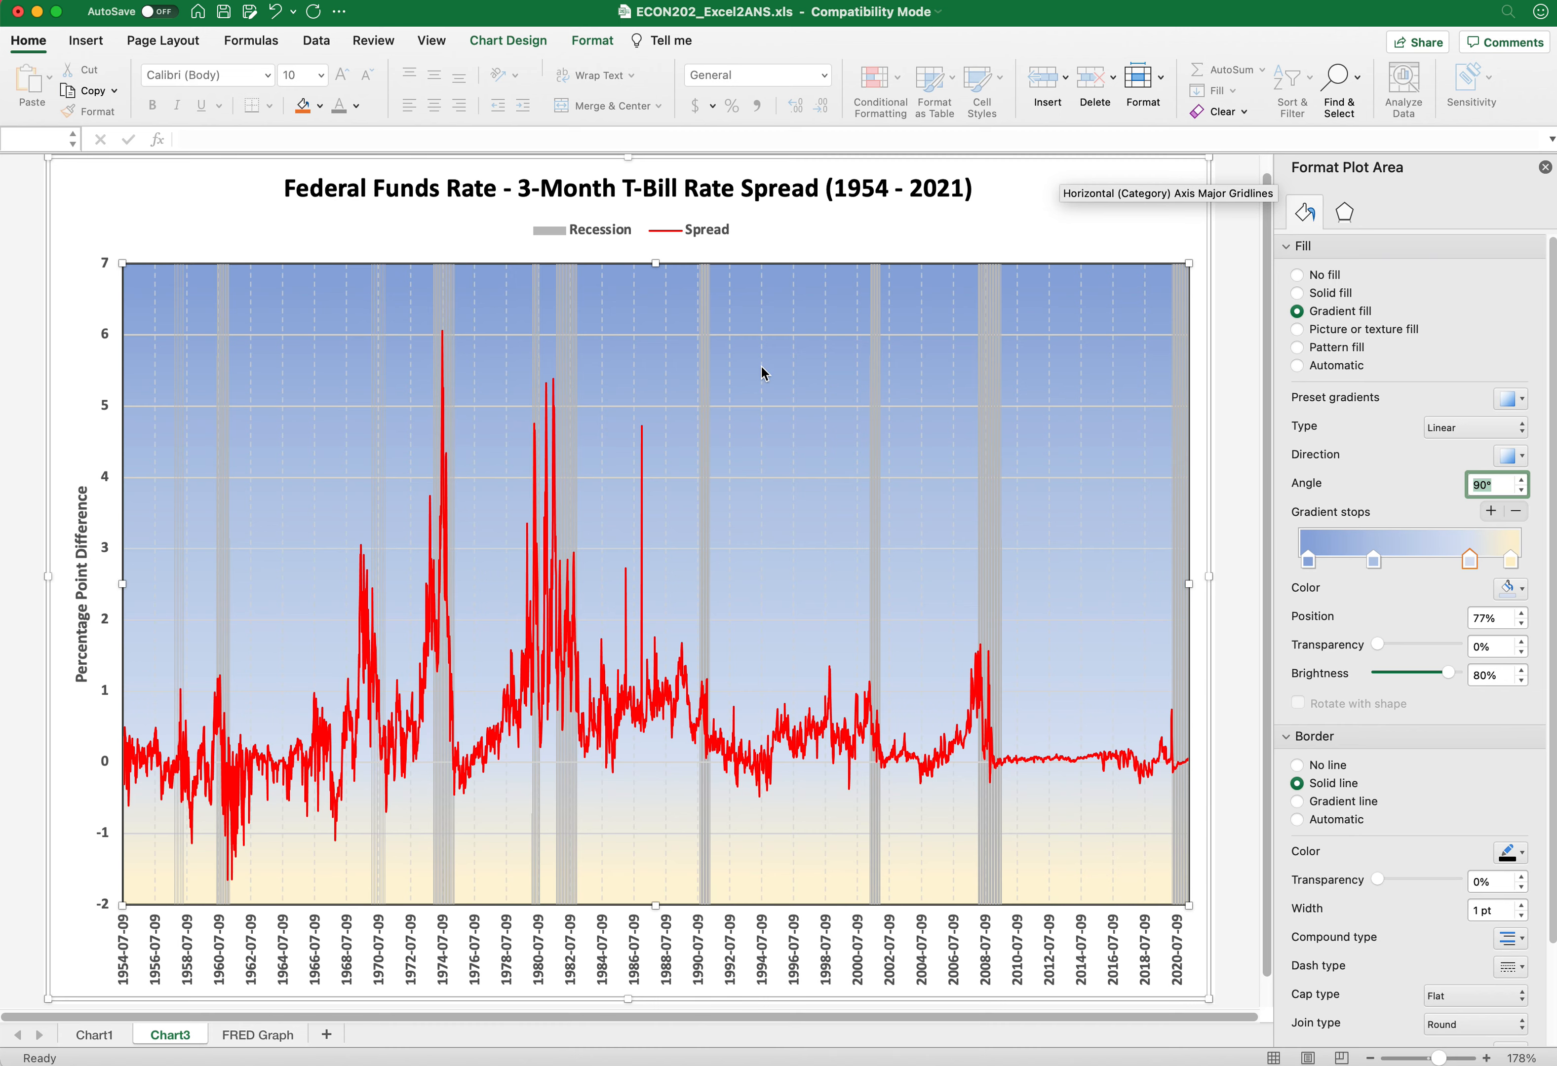
Step: Try several gray pattern fills on the plot area and restore the gradient fill
click(1297, 347)
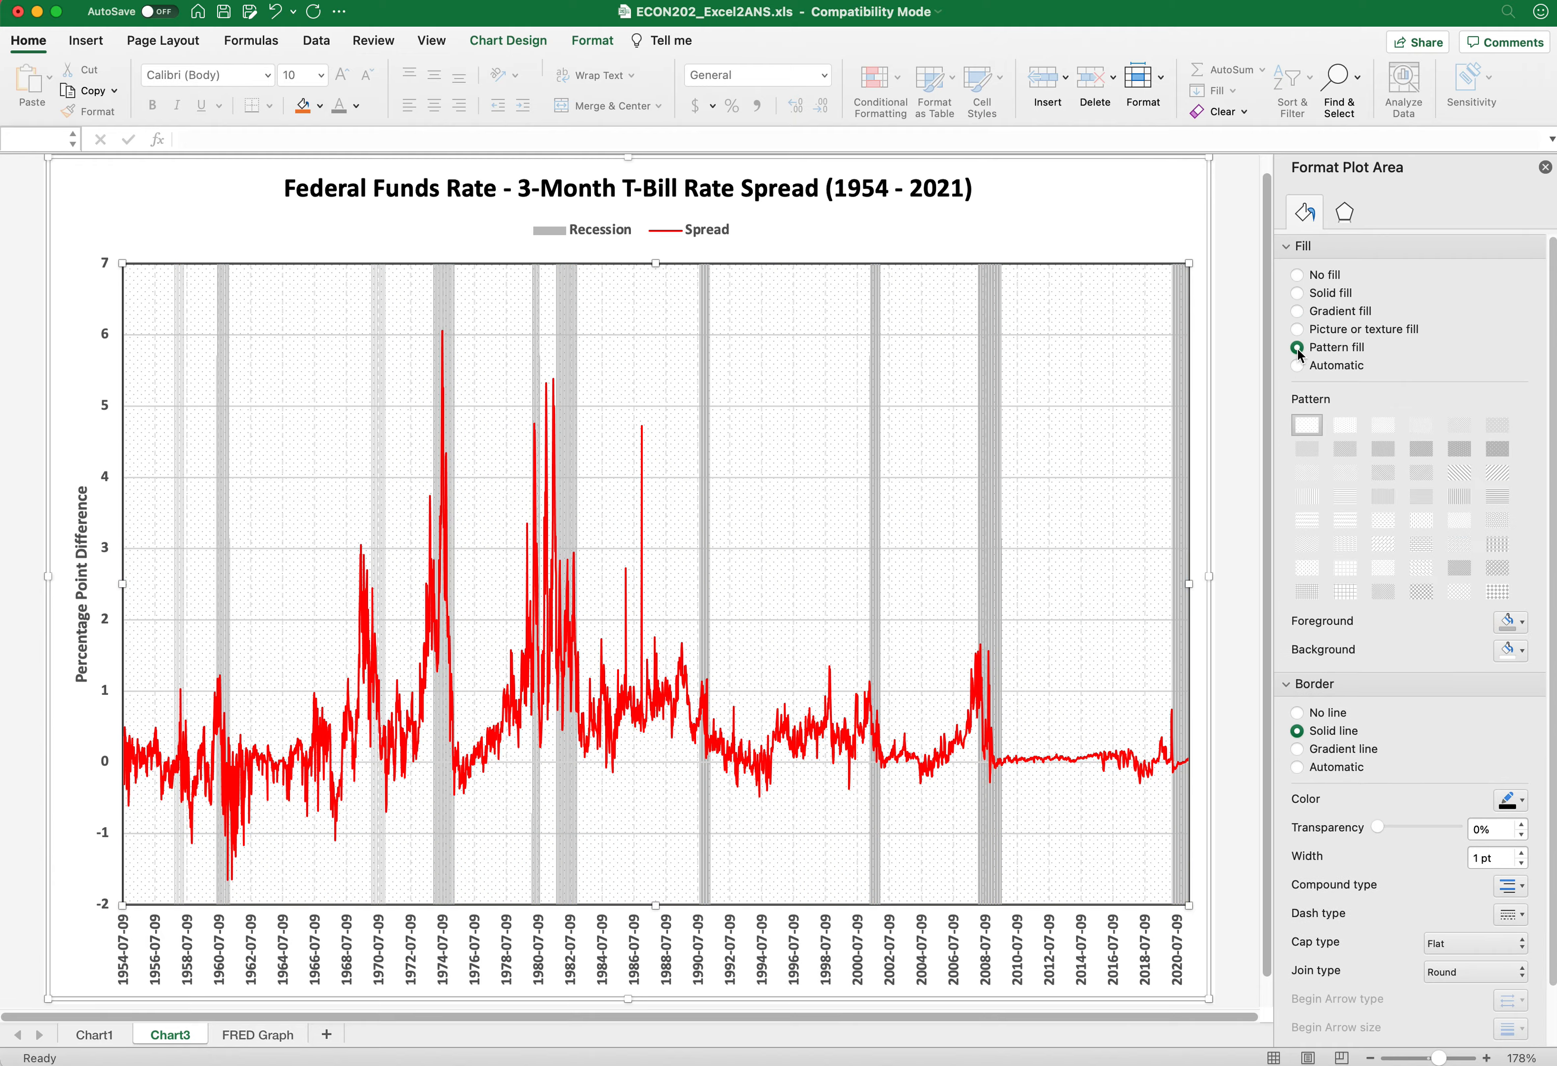
click(1421, 450)
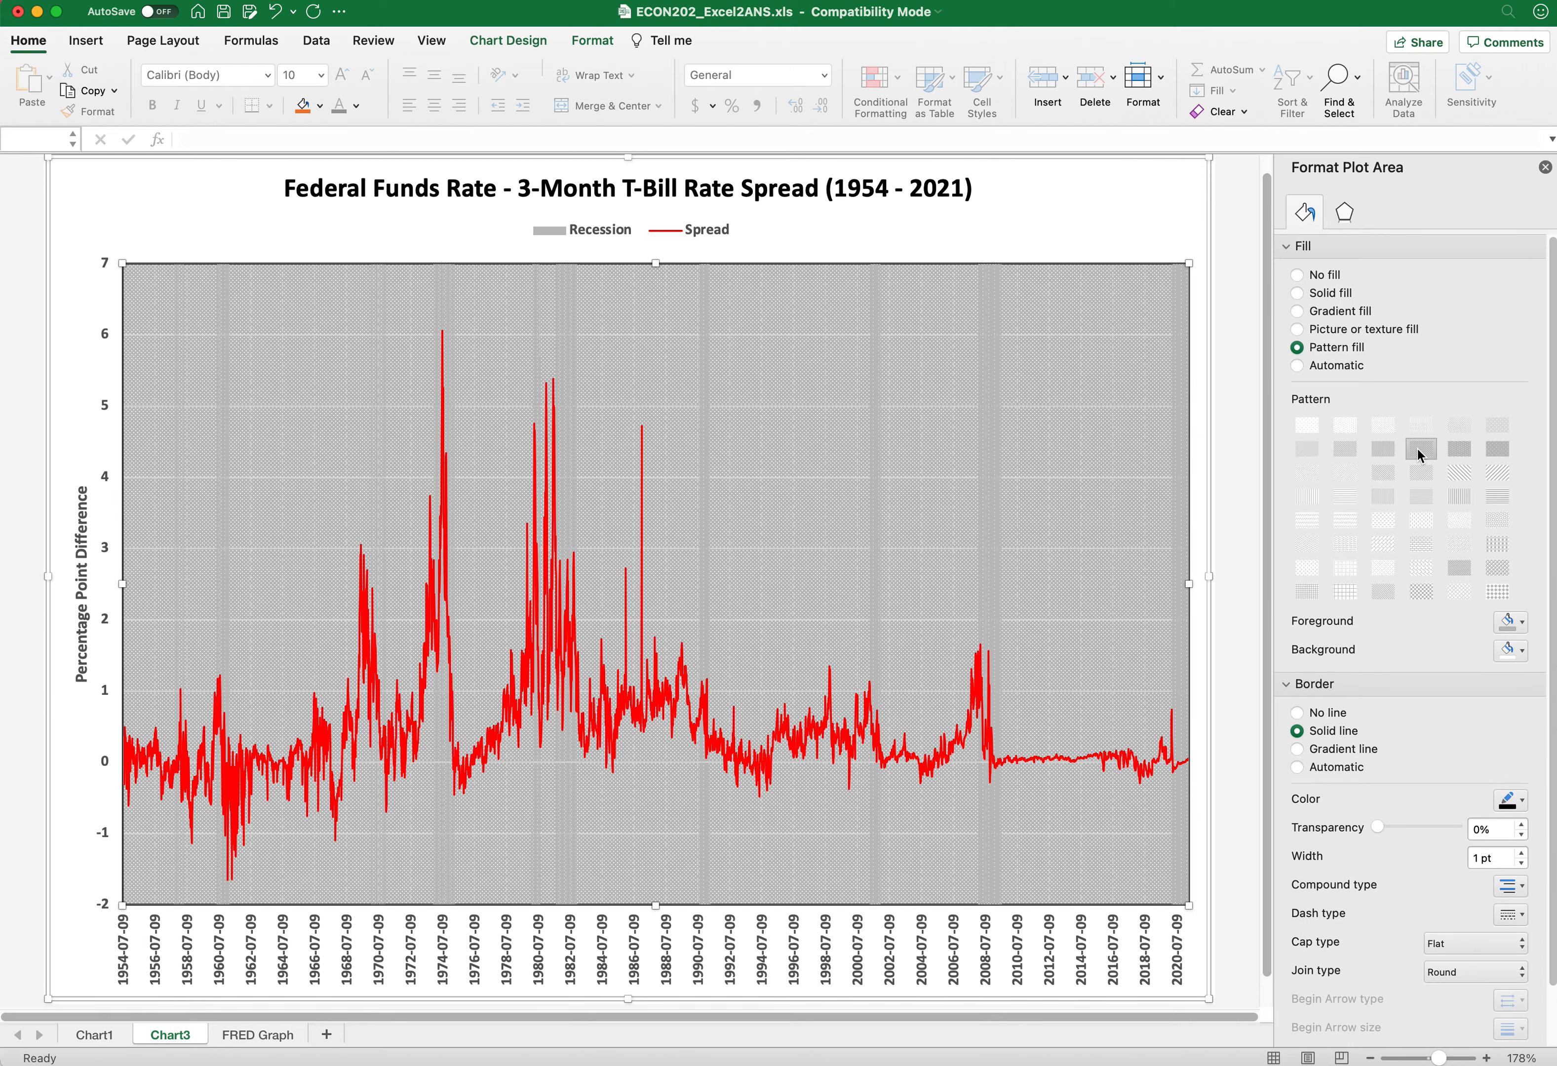
click(1423, 474)
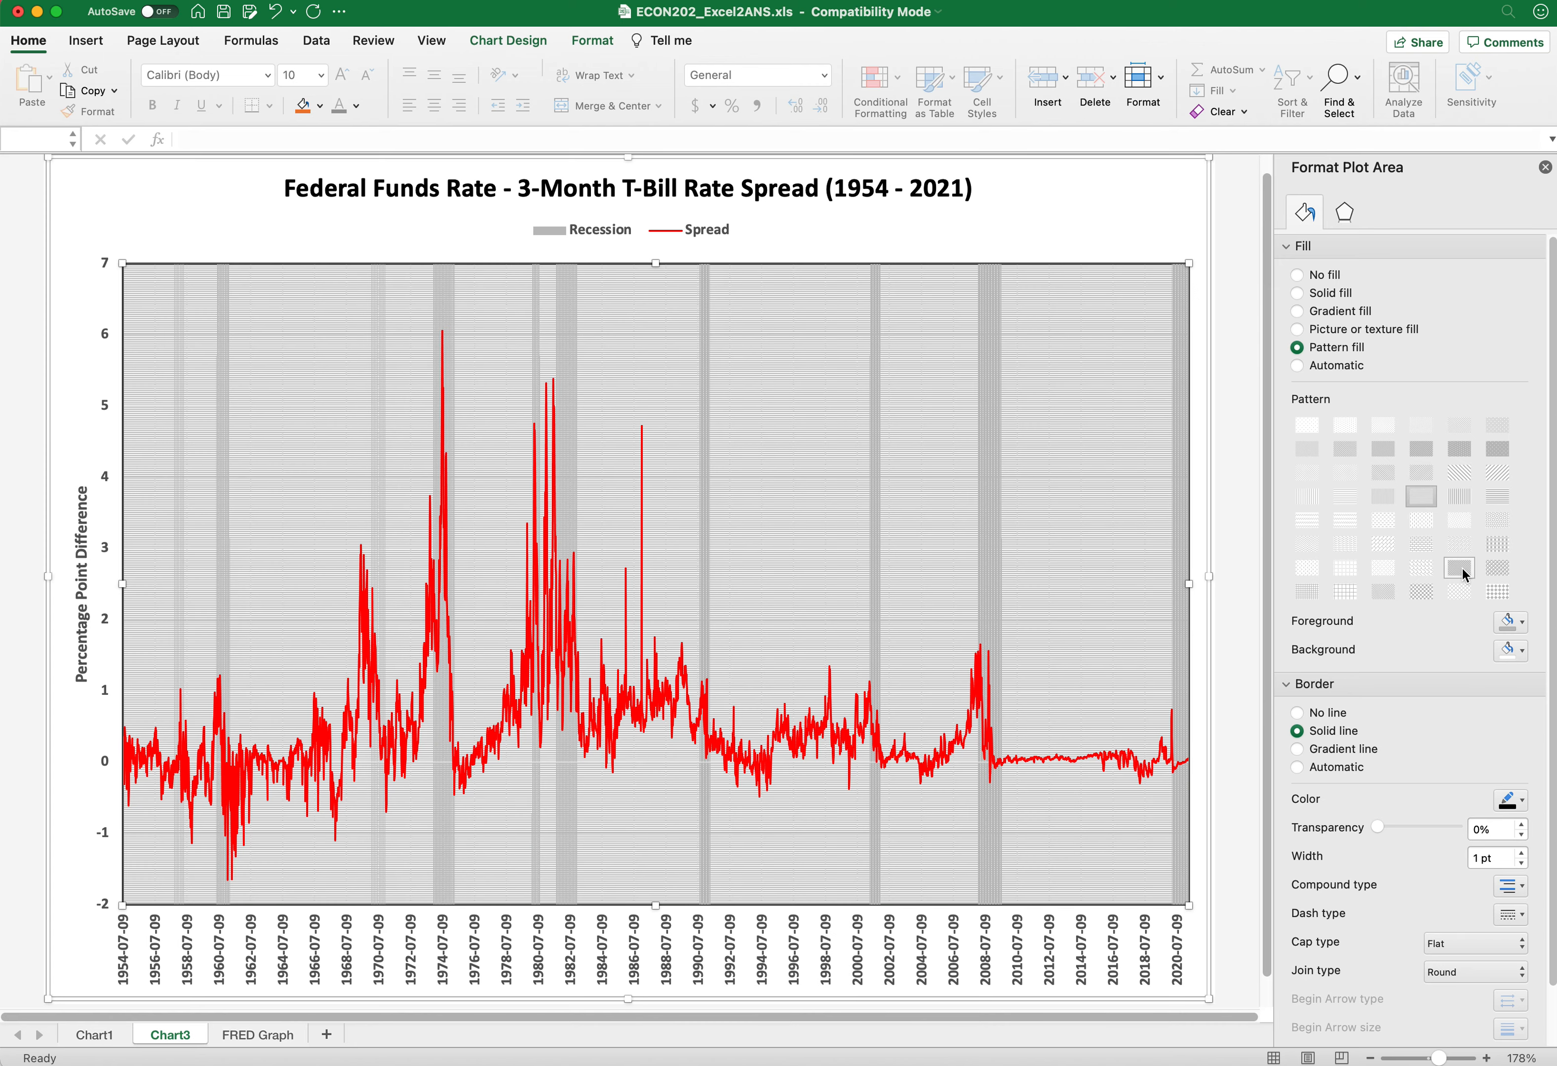
click(1462, 569)
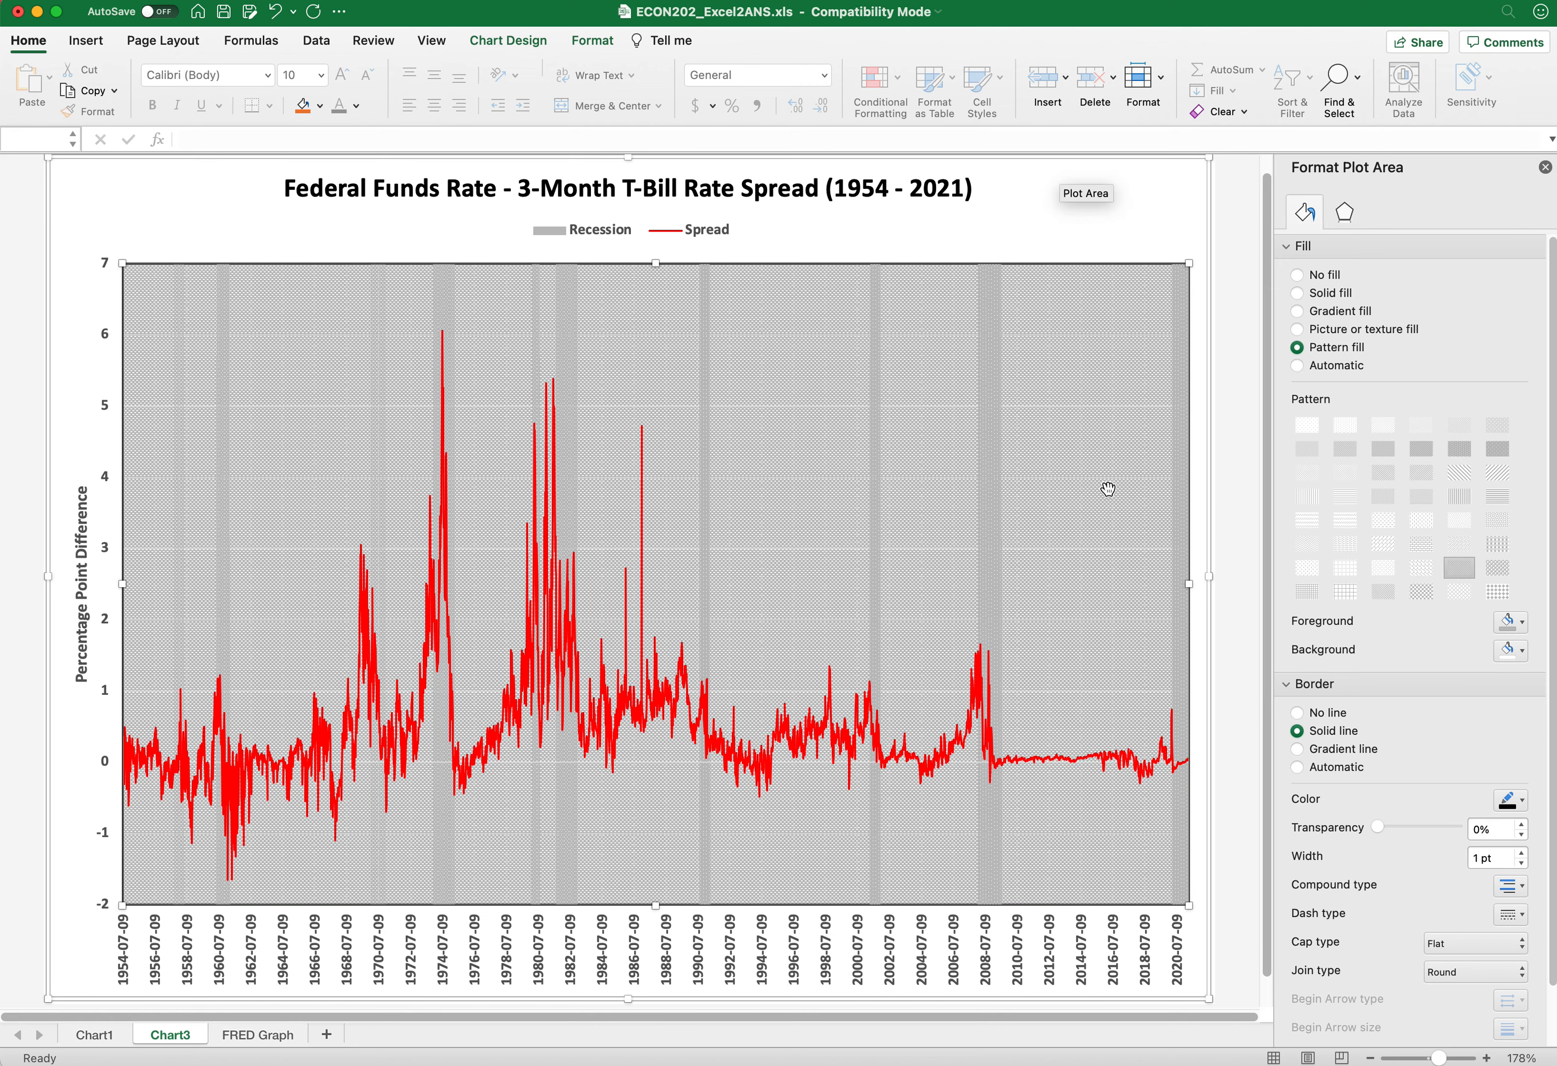
click(1299, 311)
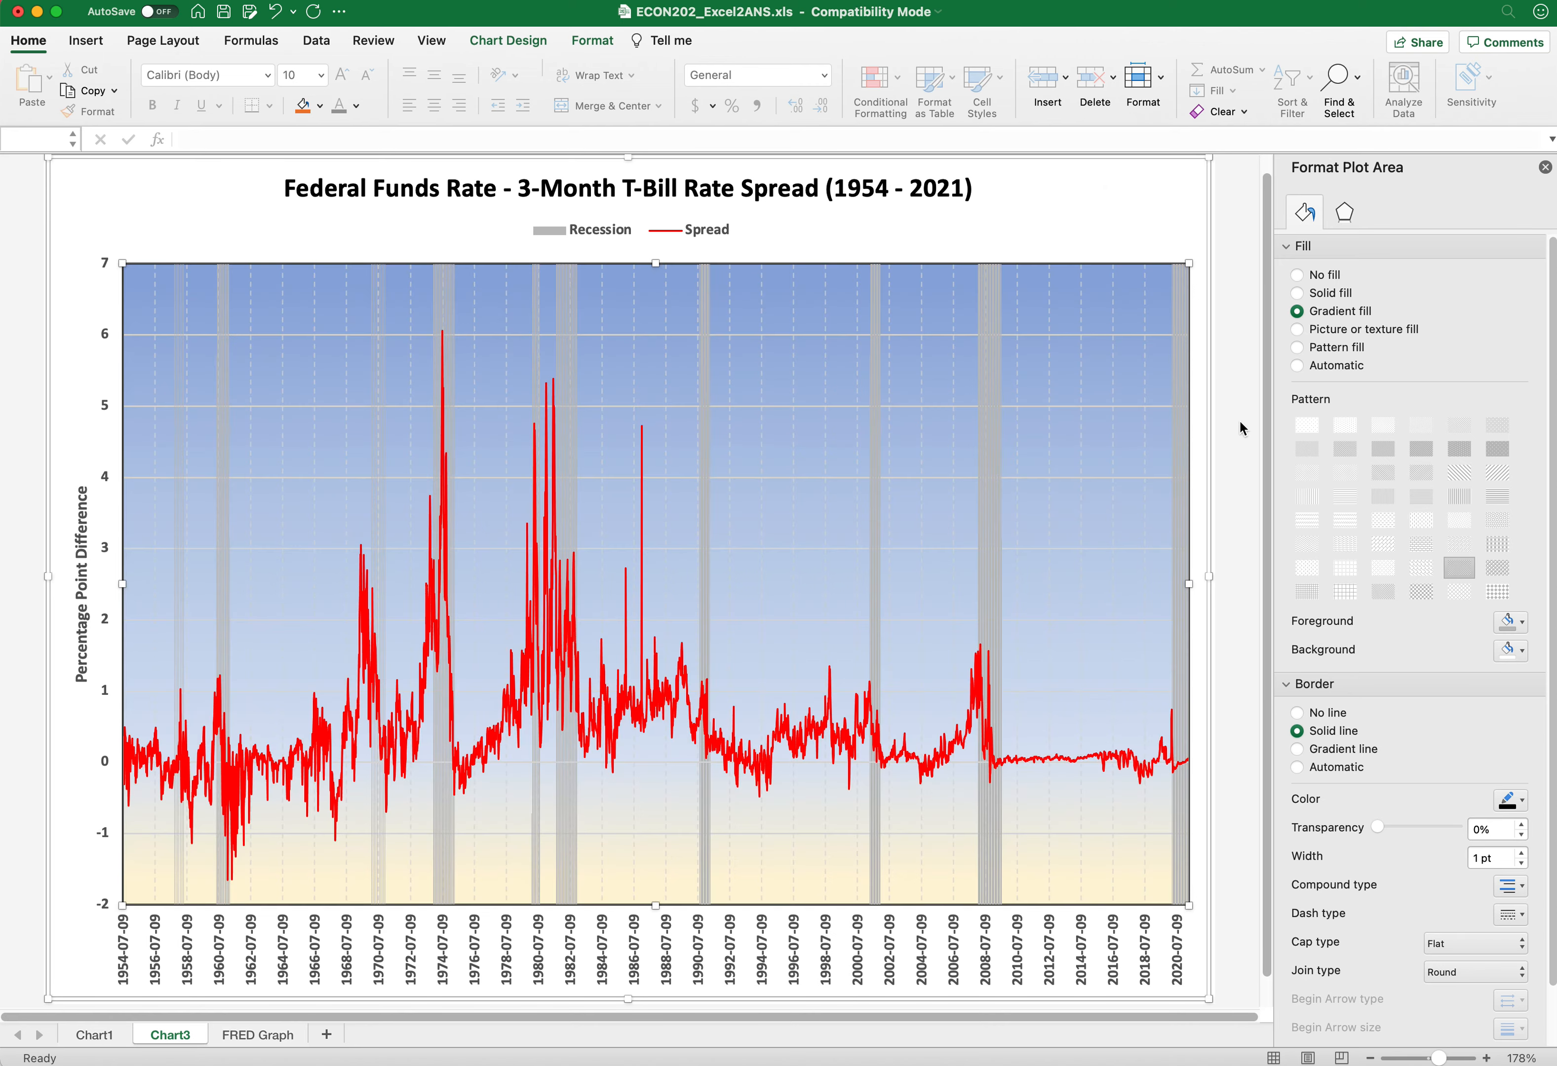
Step: Switch the plot area back to a picture or texture fill
click(1297, 329)
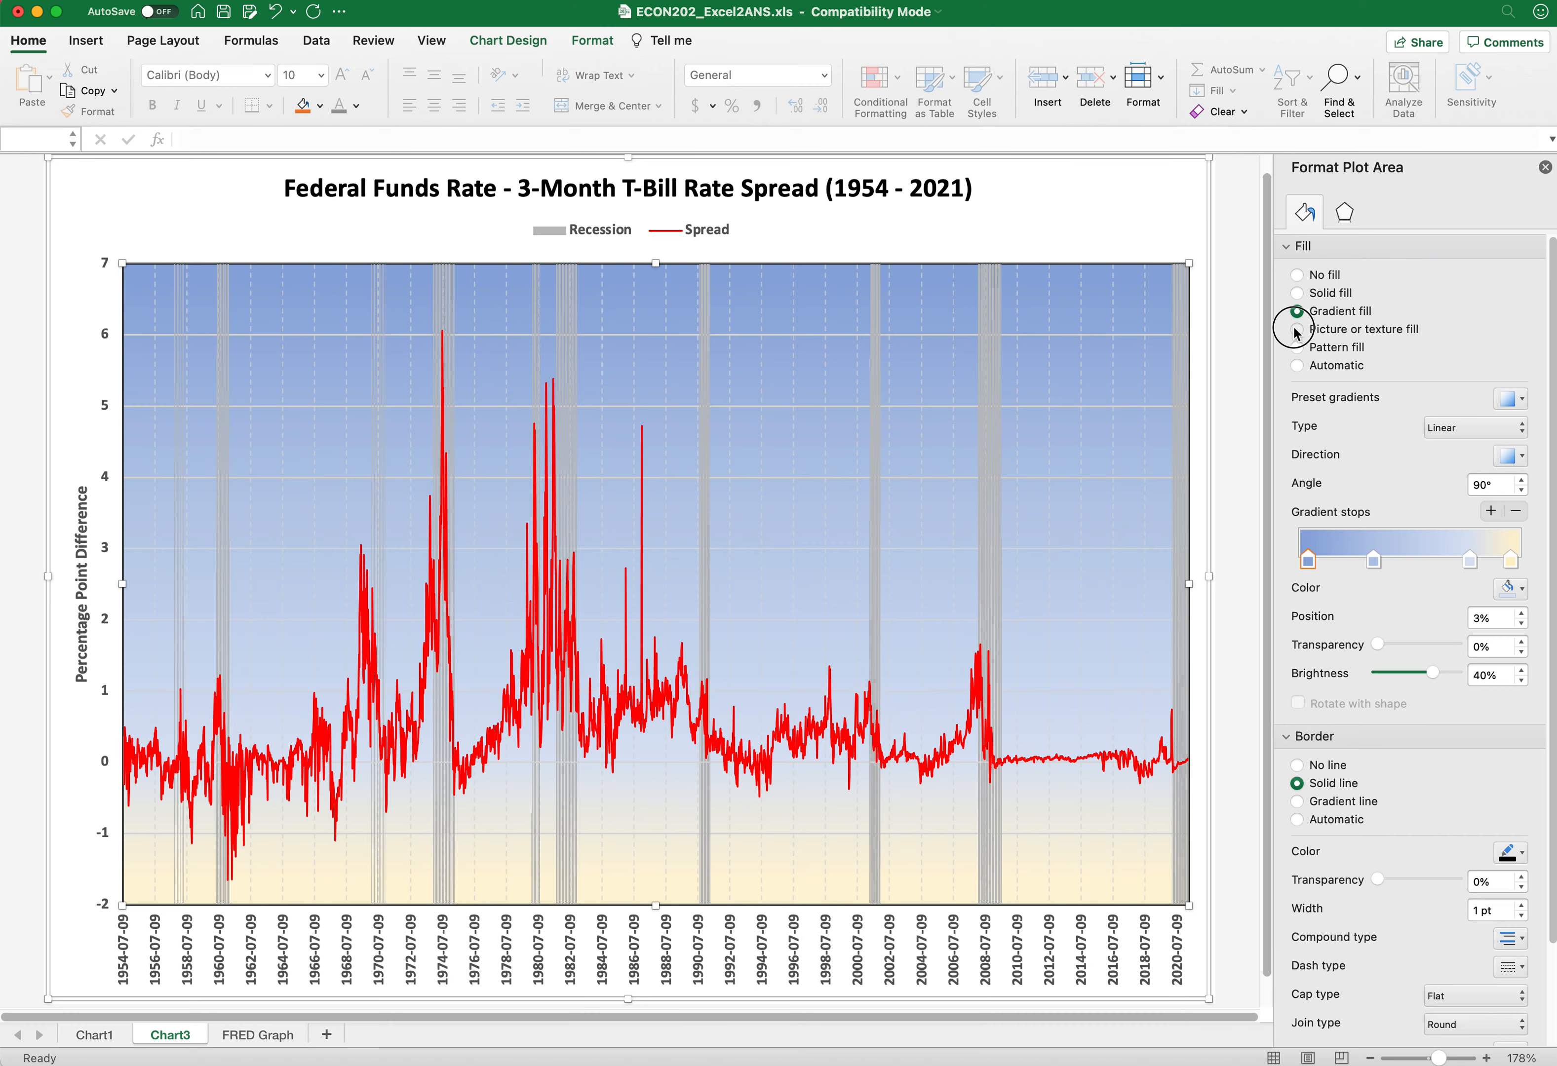